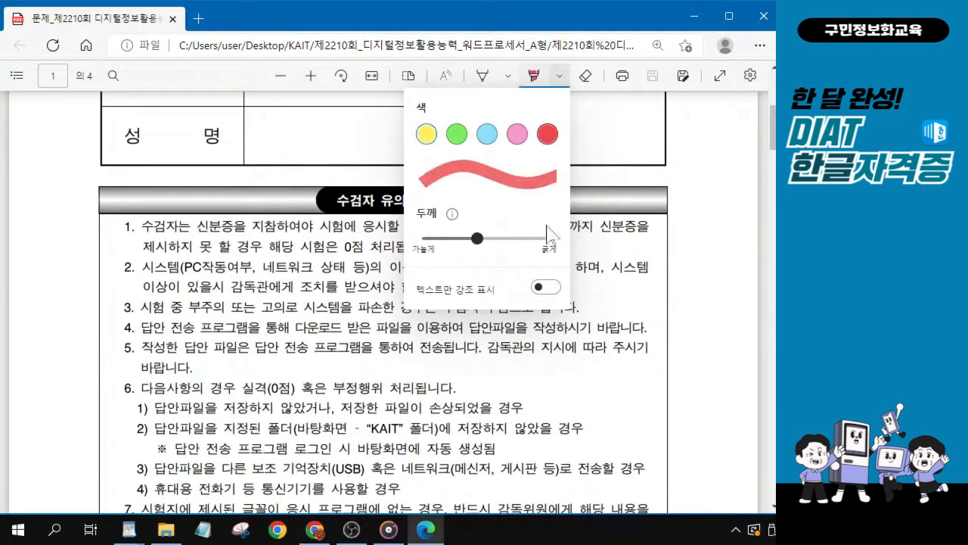
# - Highlight in red "신분증을 지참하" in item 1 and "(바탕화면 - “KAIT” 폴더" in item 6 of the examinee notices
pyautogui.click(343, 146)
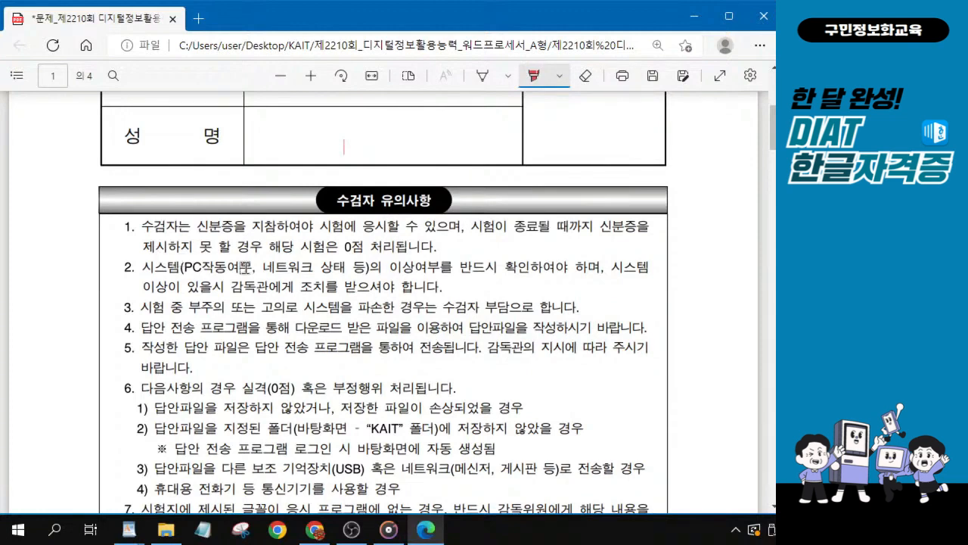
pyautogui.moveTo(191, 225); pyautogui.dragTo(289, 228)
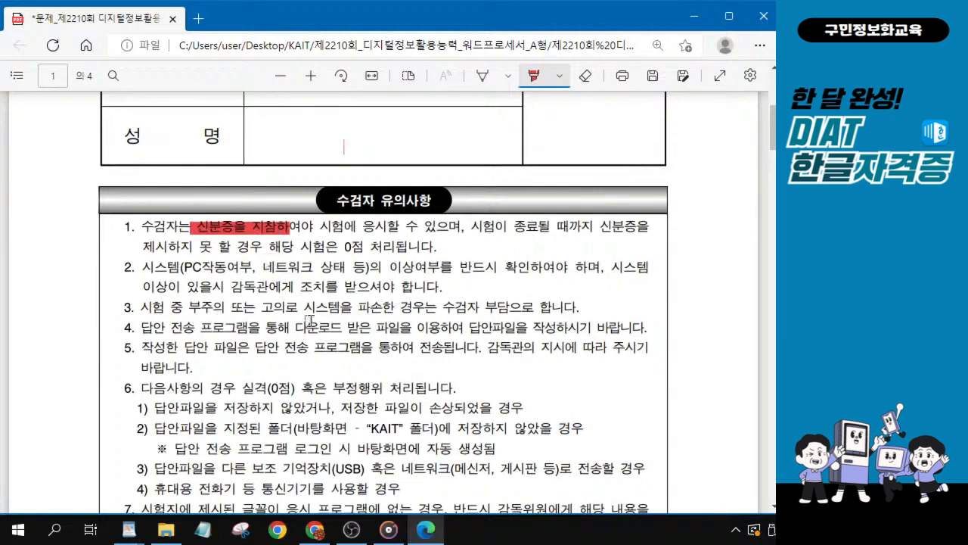
pyautogui.scroll(1, 296, 285)
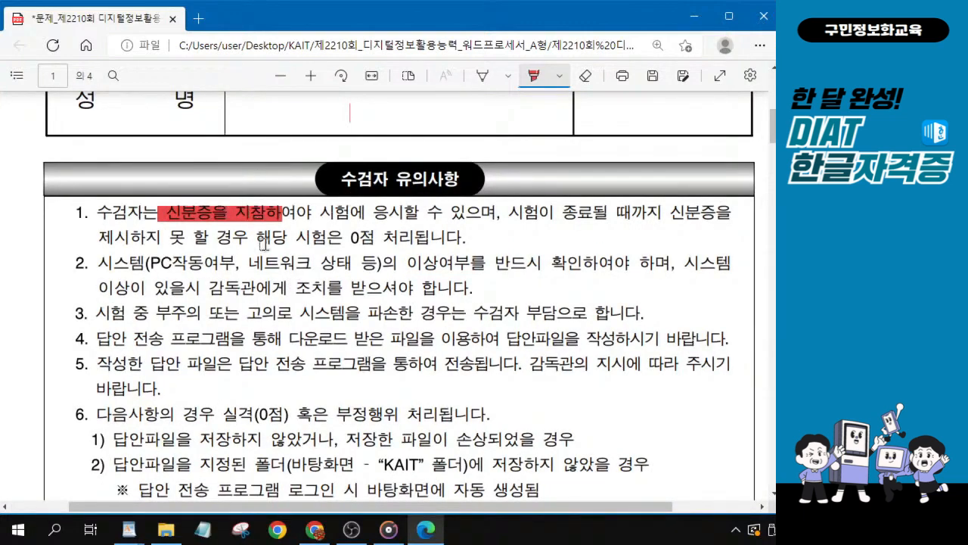
pyautogui.scroll(-1, 294, 220)
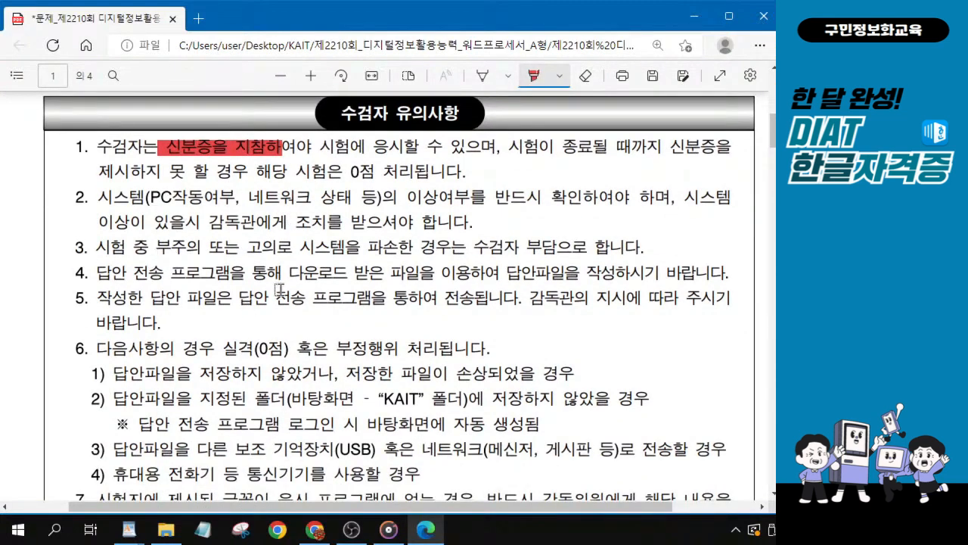
pyautogui.scroll(-1, 281, 295)
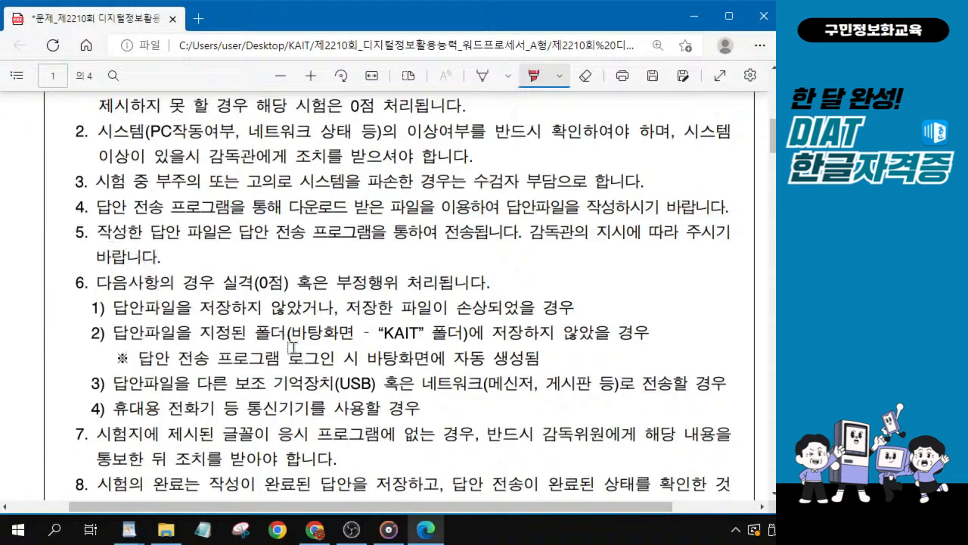
pyautogui.moveTo(295, 336); pyautogui.dragTo(465, 334)
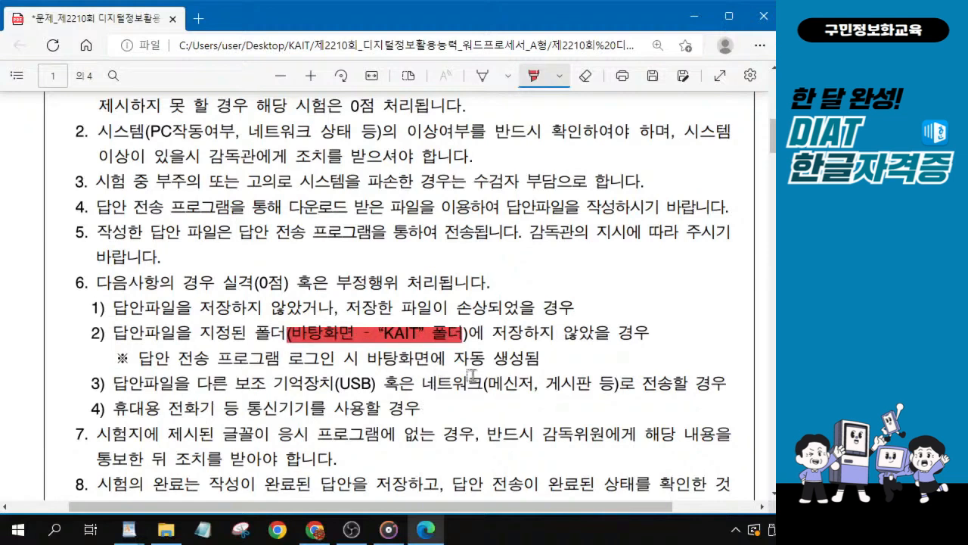
# - Highlight "글꼴이 응시 프로그램에 없는 경우, 반드시 감독위원" in item 7 of the examinee notices
pyautogui.scroll(1, 476, 372)
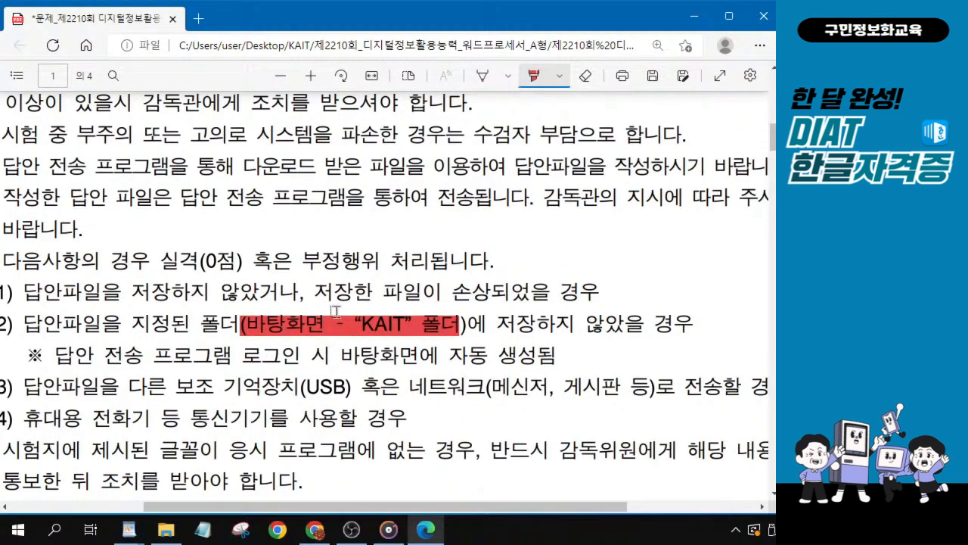
pyautogui.moveTo(504, 509); pyautogui.dragTo(485, 506)
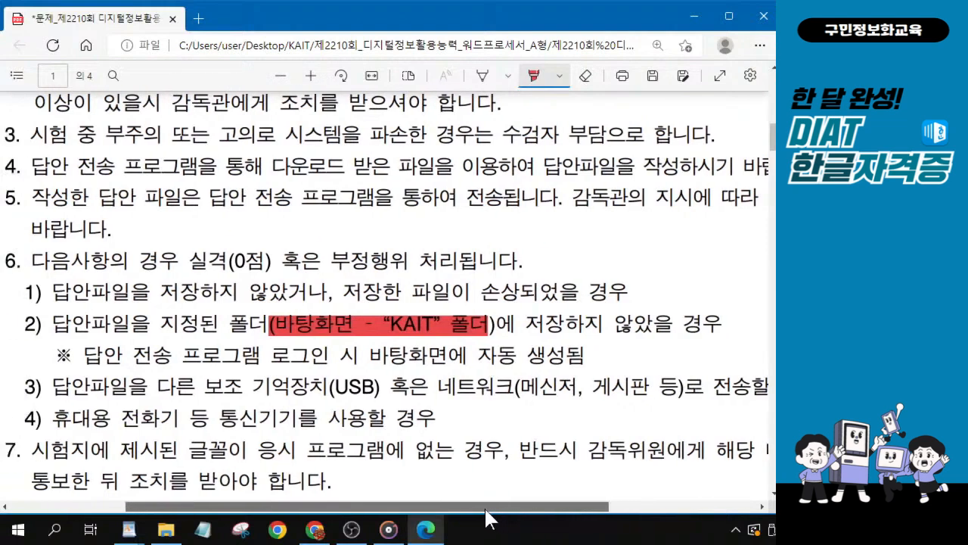
pyautogui.scroll(-2, 494, 348)
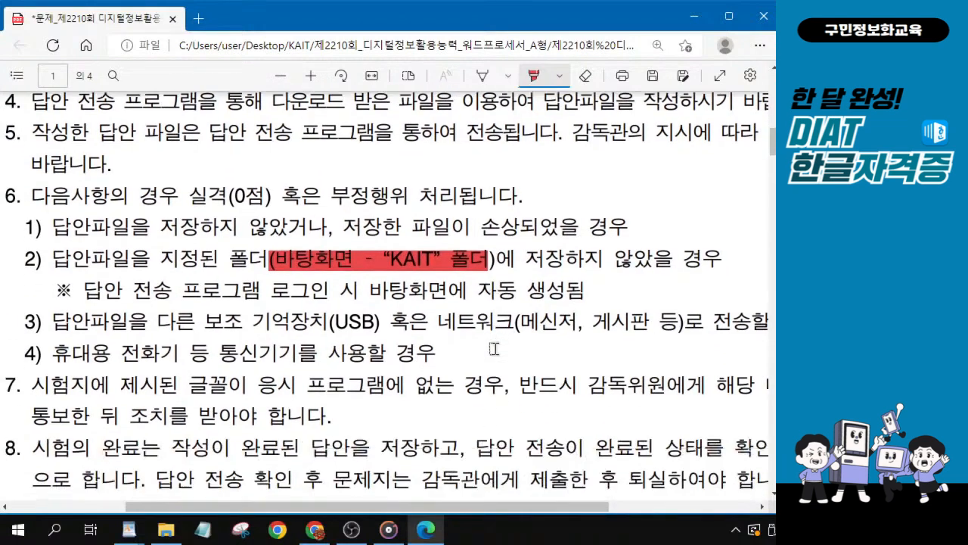
pyautogui.scroll(1, 492, 345)
pyautogui.press('ctrl')
pyautogui.scroll(-1, 234, 392)
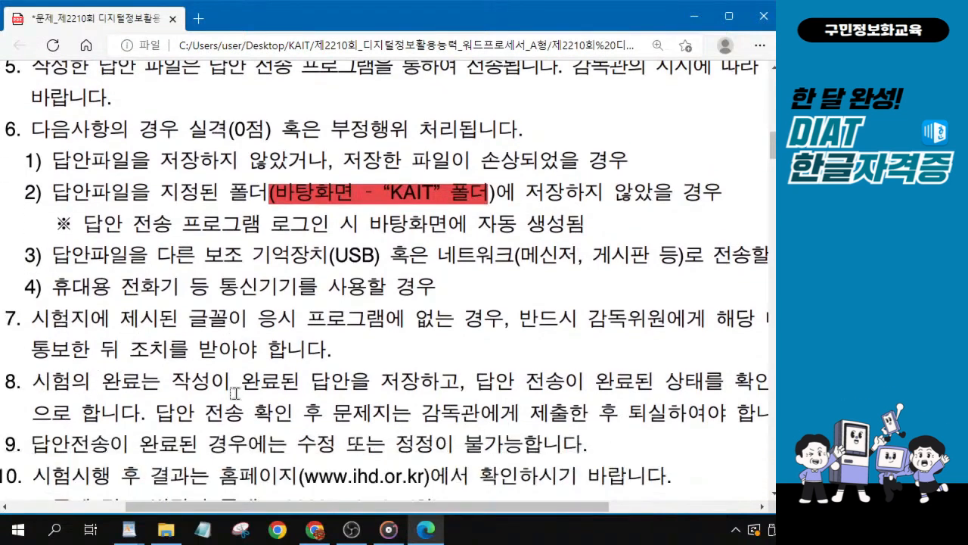
pyautogui.moveTo(189, 319); pyautogui.dragTo(667, 319)
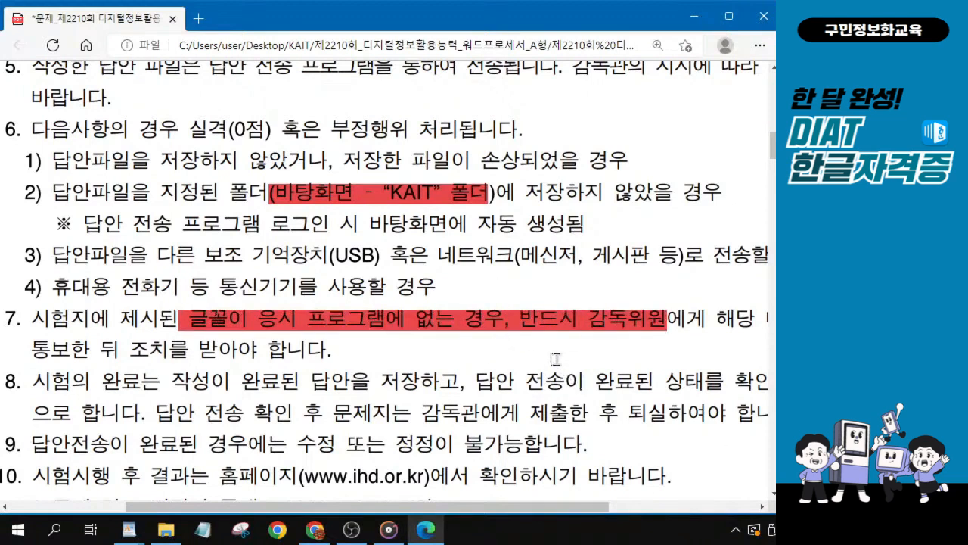
# - Highlight "답안 전송 확인 후 문제지는 감독관에게 제출한 후 퇴실하" in item 8 of the examinee notices
pyautogui.scroll(-1, 553, 352)
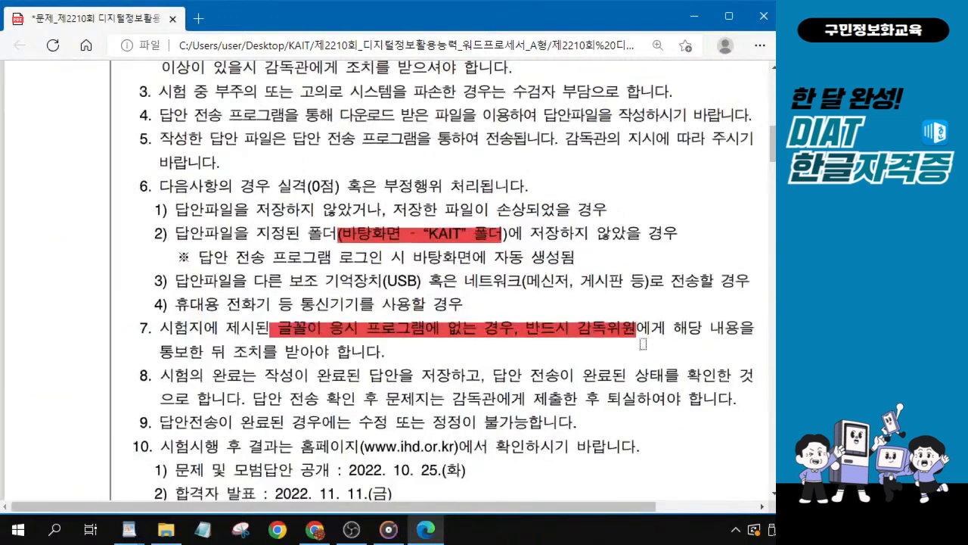
pyautogui.moveTo(514, 508); pyautogui.dragTo(547, 507)
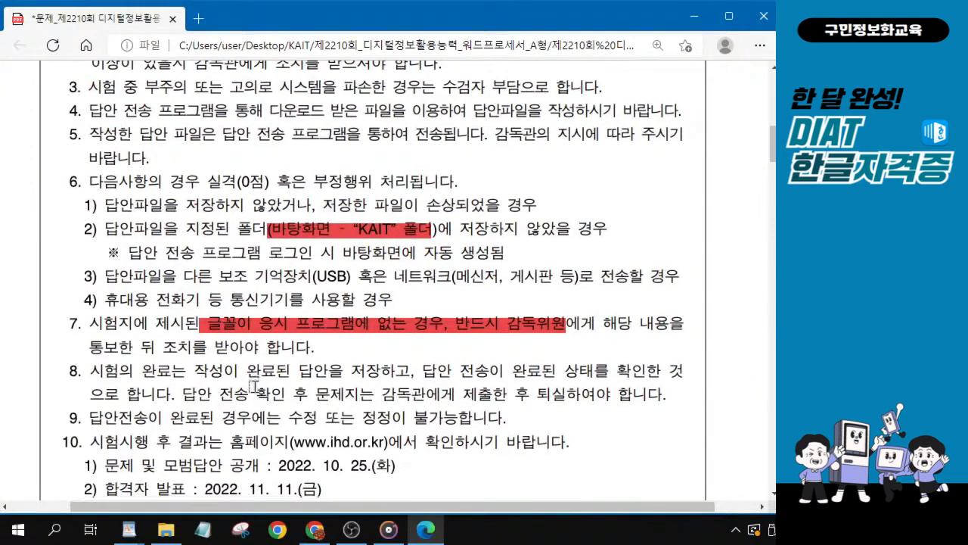
pyautogui.scroll(-2, 258, 398)
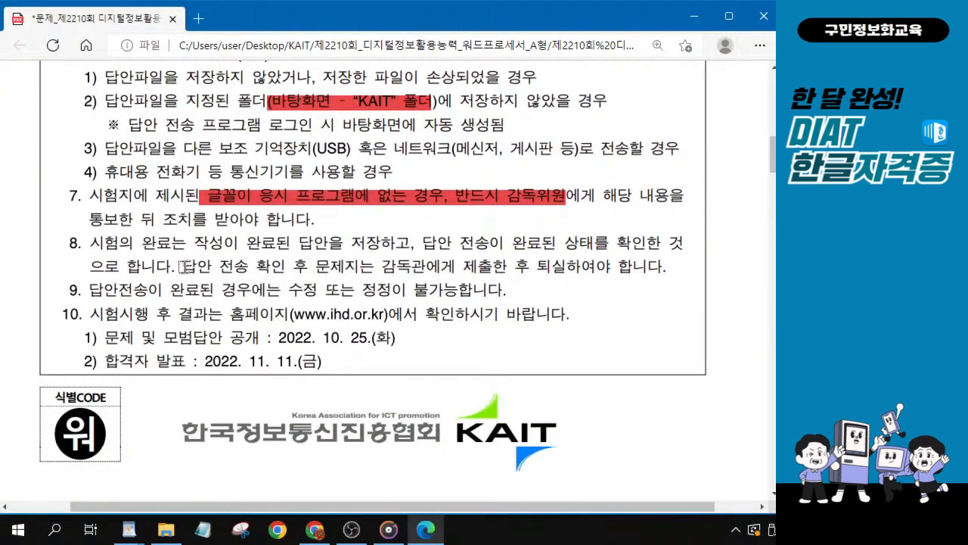
pyautogui.moveTo(181, 267); pyautogui.dragTo(564, 273)
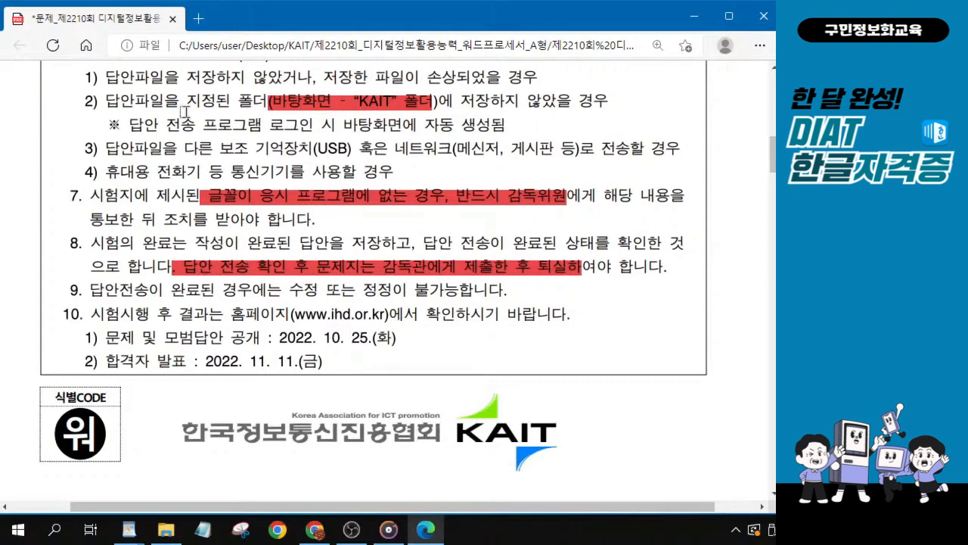
# - Highlight the paper size and orientation text "A4(210mm×297mm) 크기, 세로 용지방향으" in condition ① on page 2
pyautogui.scroll(-10, 234, 252)
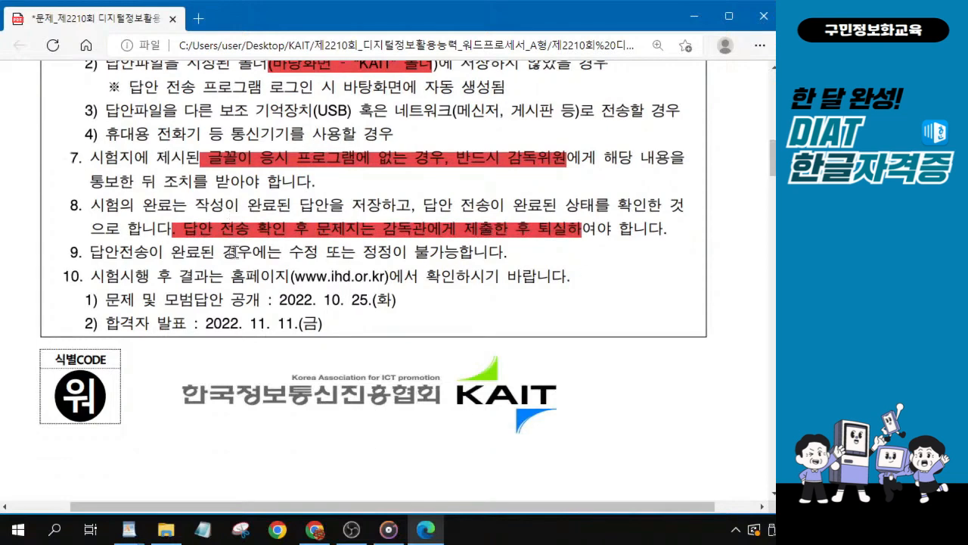
pyautogui.scroll(-1, 236, 241)
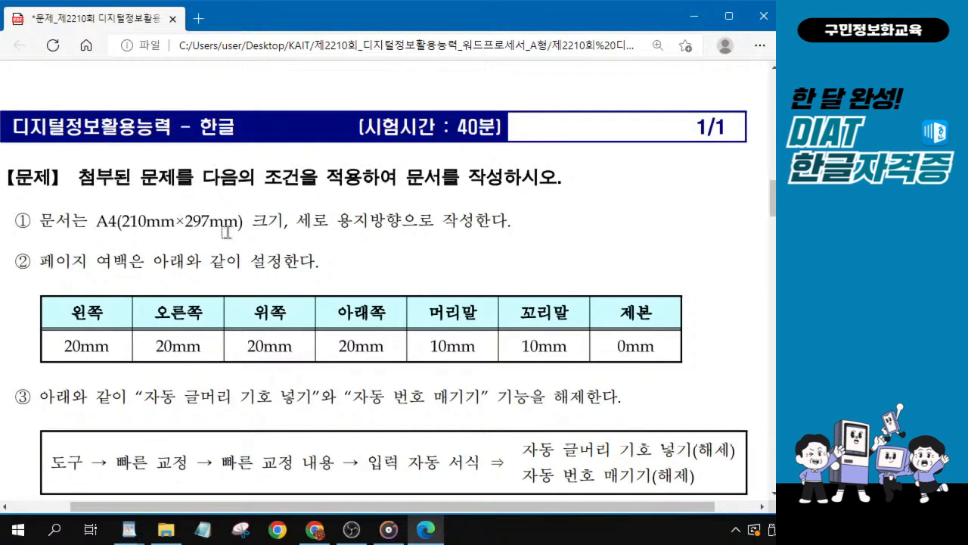
pyautogui.scroll(-1, 147, 238)
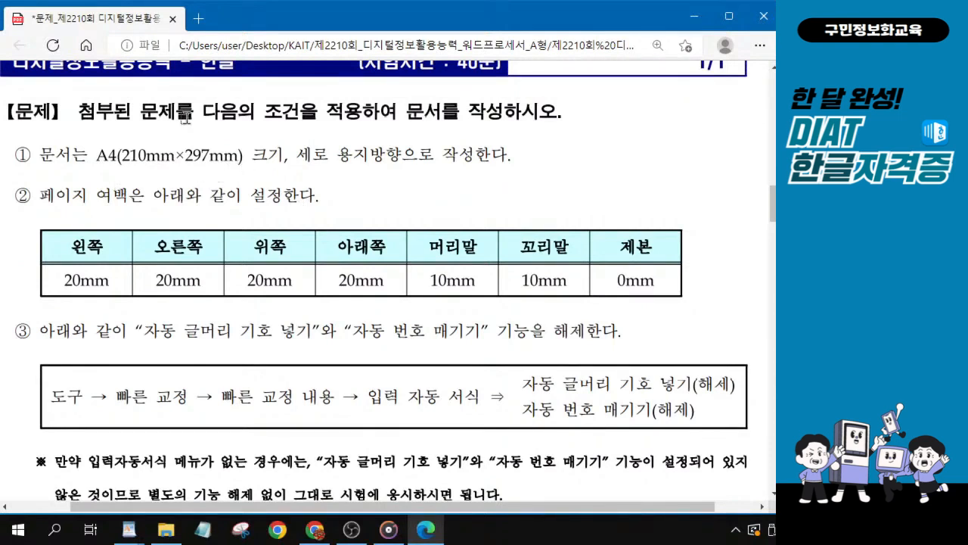
pyautogui.moveTo(93, 156); pyautogui.dragTo(408, 156)
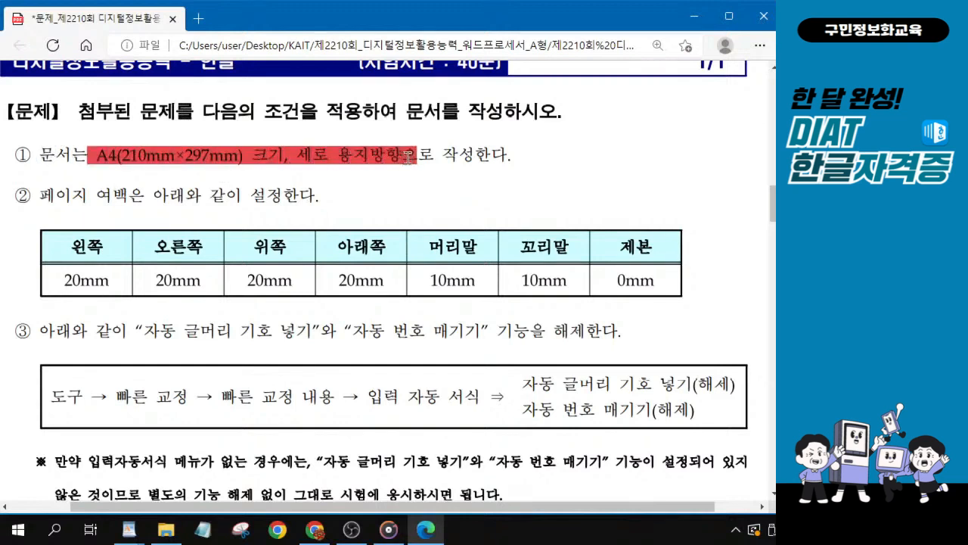
# - Highlight the numbers 20, 20, 20, 20, 10 and 10 in the left, right, top, bottom, header and footer cells of the page margin table
pyautogui.scroll(1, 285, 159)
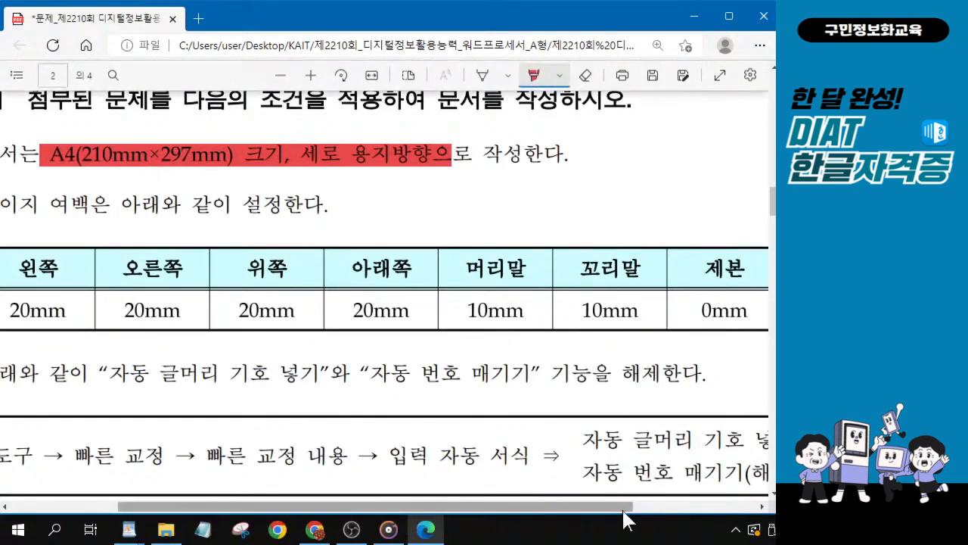
pyautogui.moveTo(624, 521); pyautogui.dragTo(600, 521)
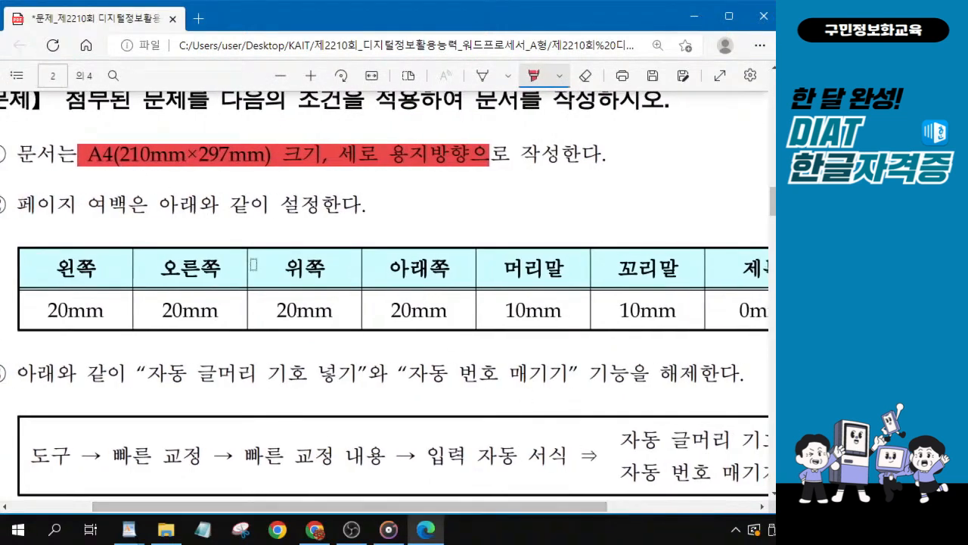
pyautogui.moveTo(49, 310); pyautogui.dragTo(68, 310)
pyautogui.moveTo(163, 310); pyautogui.dragTo(183, 310)
pyautogui.moveTo(277, 310); pyautogui.dragTo(297, 310)
pyautogui.moveTo(390, 311); pyautogui.dragTo(411, 310)
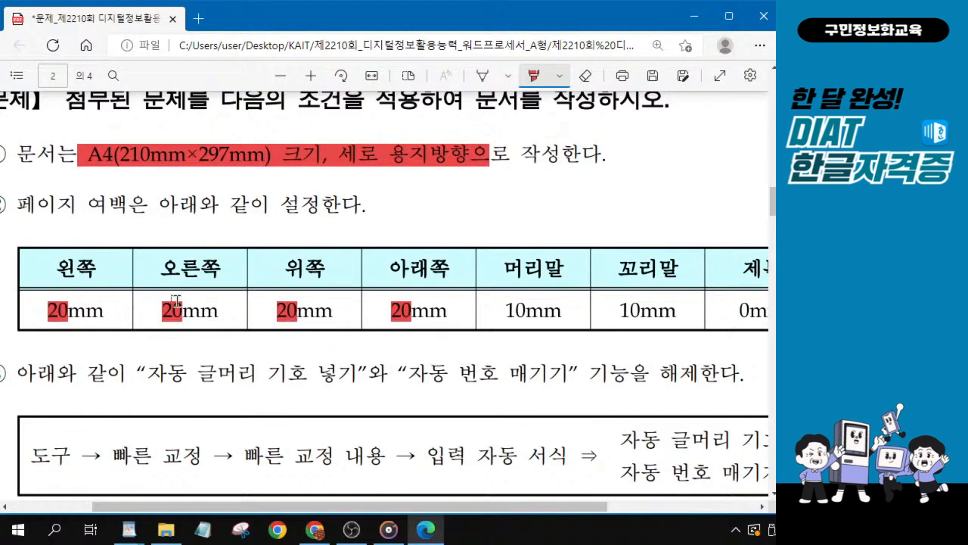
pyautogui.moveTo(505, 310); pyautogui.dragTo(527, 310)
pyautogui.moveTo(619, 311); pyautogui.dragTo(640, 310)
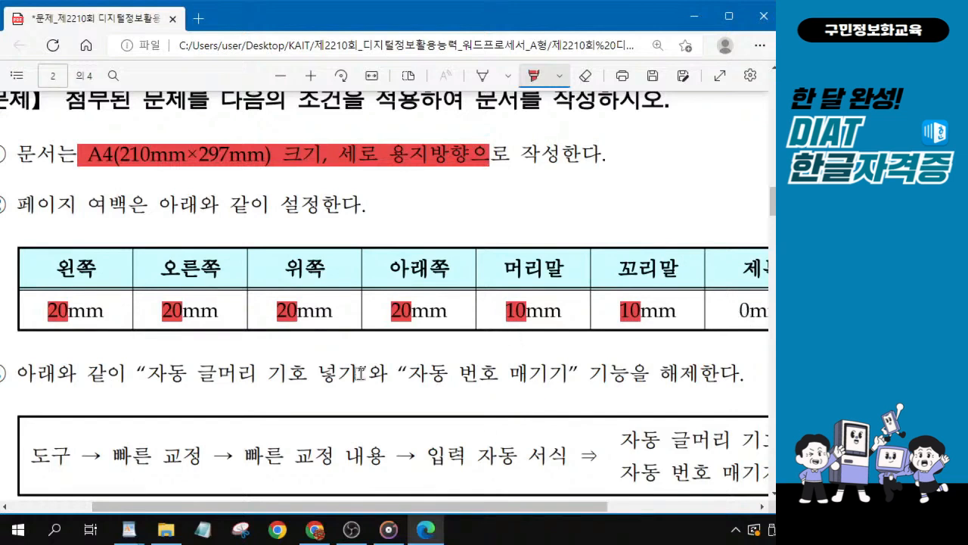
# - Highlight "자동 글머리 기호 넣기" and "자동 번호 매기기” 기능을 해제한" in condition ③, plus "바탕, 10p" and "줄간격 160%" in the text formatting condition
pyautogui.scroll(-3, 360, 372)
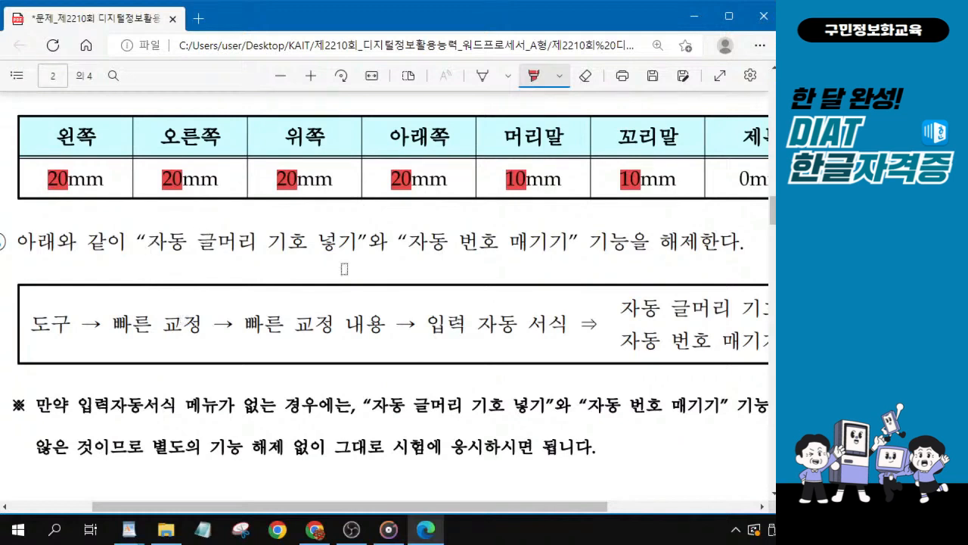
pyautogui.moveTo(144, 243)
pyautogui.mouseDown()
pyautogui.moveTo(705, 246)
pyautogui.moveTo(697, 248)
pyautogui.mouseUp()
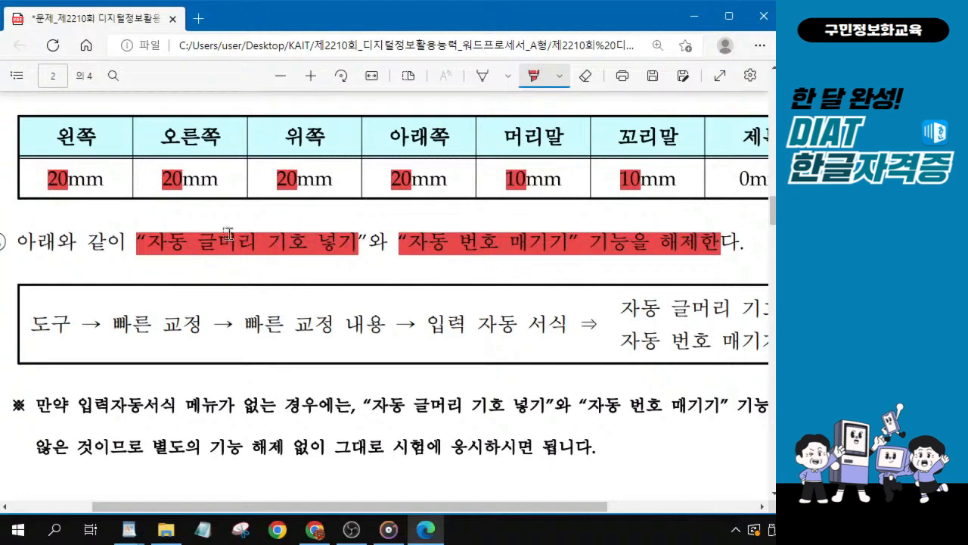
pyautogui.scroll(-4, 267, 310)
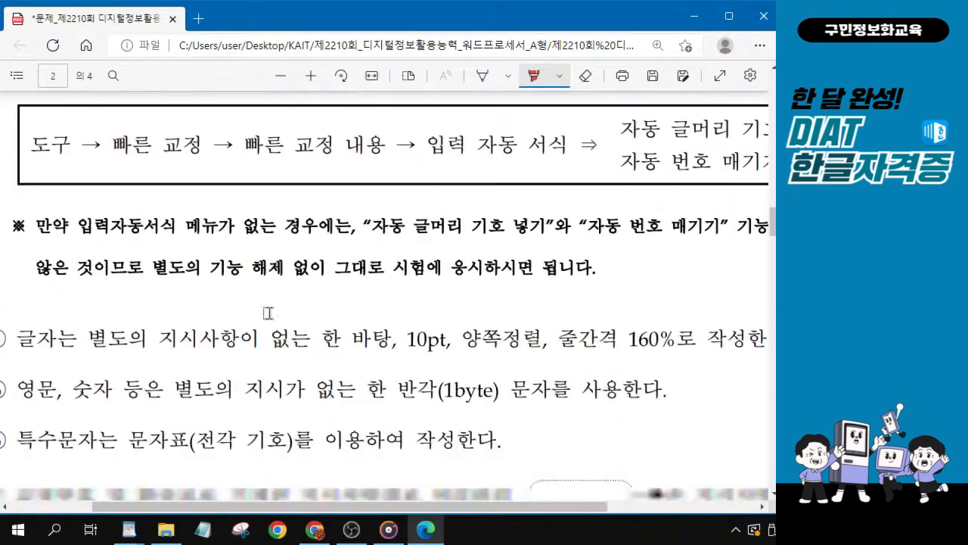
pyautogui.scroll(-1, 266, 307)
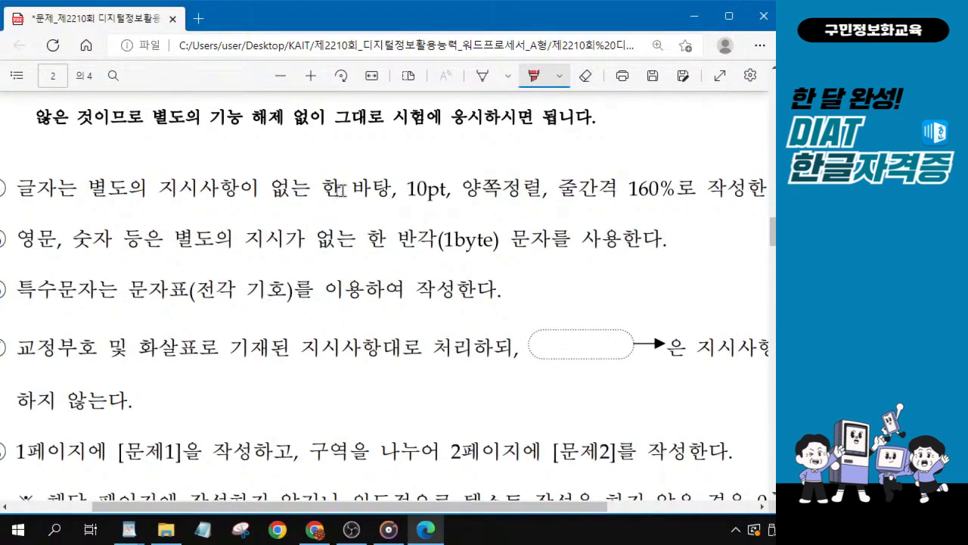
pyautogui.moveTo(357, 187); pyautogui.dragTo(442, 187)
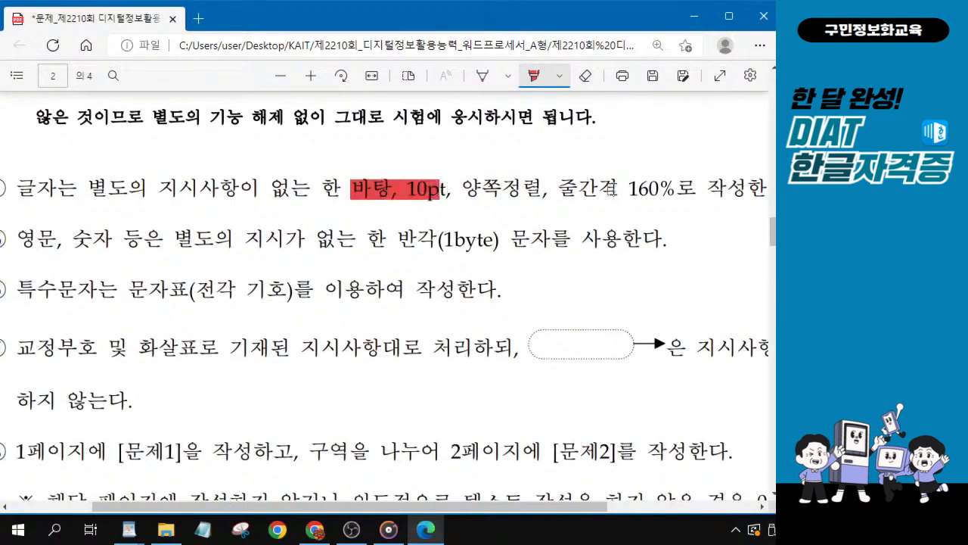
pyautogui.moveTo(542, 187); pyautogui.dragTo(678, 188)
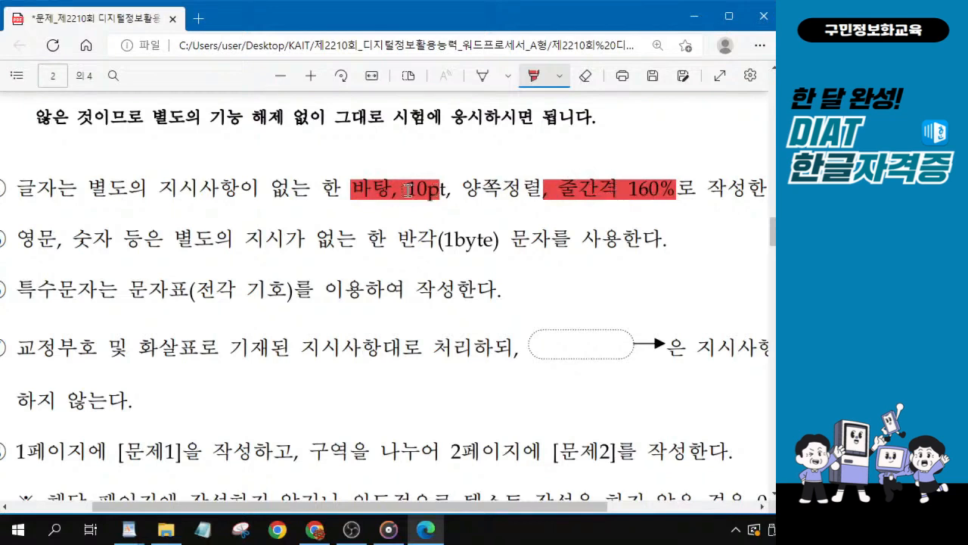
# - Highlight "영문, 숫자 등은" and "반각(1byte) 문자" in the half-width condition, and "문자표(전각 기호)" in the special character condition
pyautogui.moveTo(25, 240); pyautogui.dragTo(153, 239)
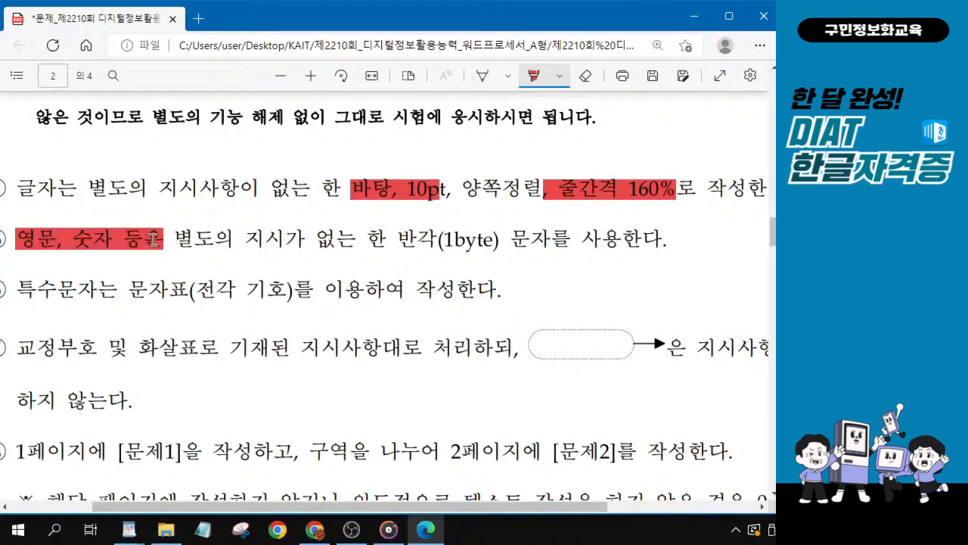
pyautogui.moveTo(400, 239); pyautogui.dragTo(550, 239)
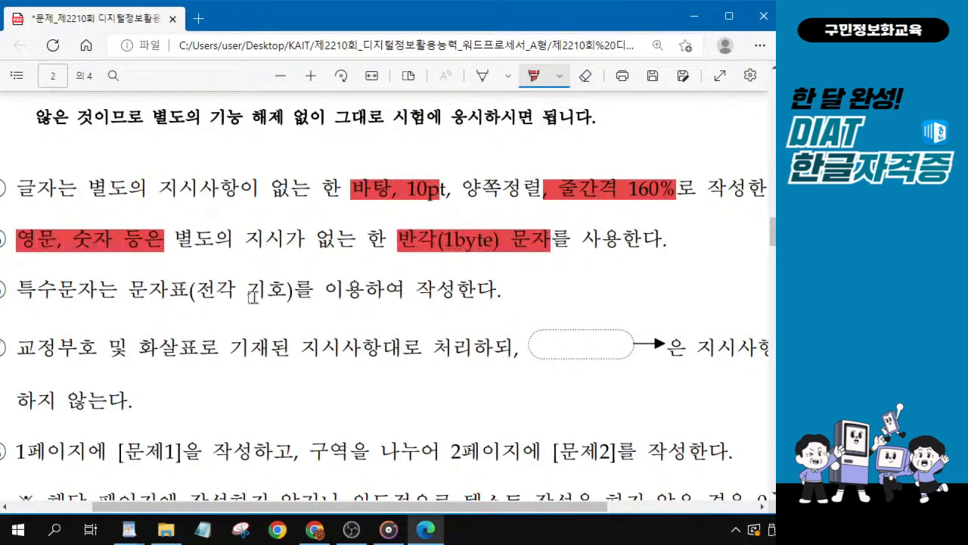
pyautogui.scroll(-1, 253, 297)
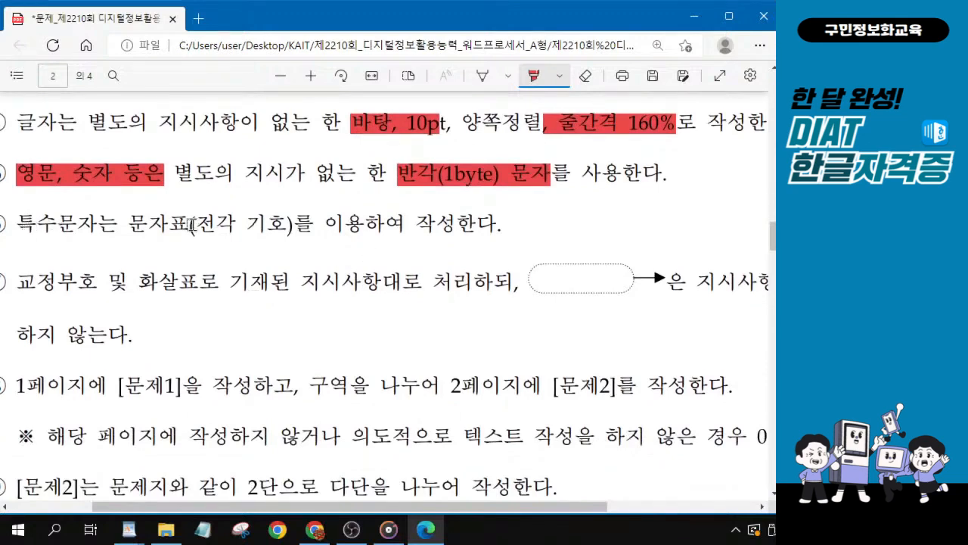
pyautogui.moveTo(132, 224); pyautogui.dragTo(293, 225)
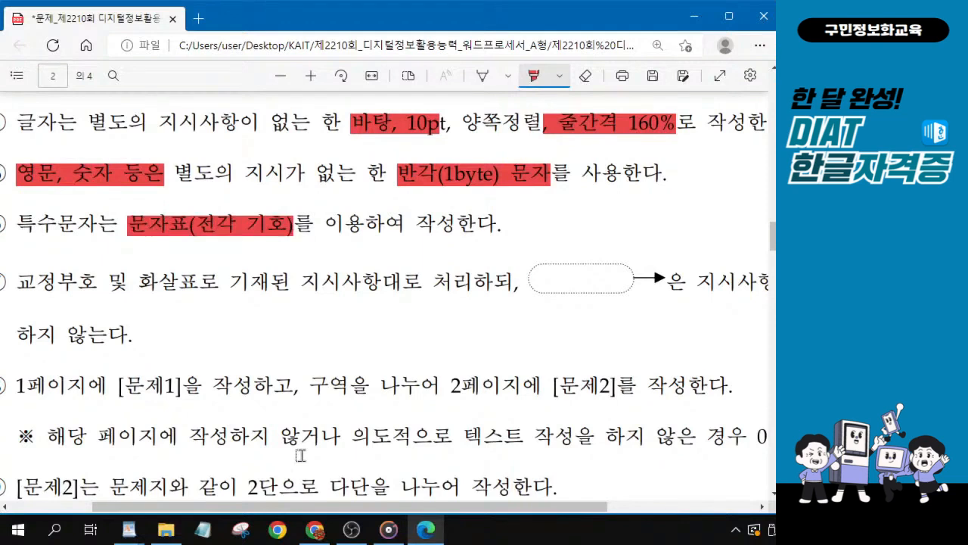
# - Highlight the dotted callout shape, its arrow and the following "은" in the proofreading-mark condition ⑦
pyautogui.scroll(-1, 306, 310)
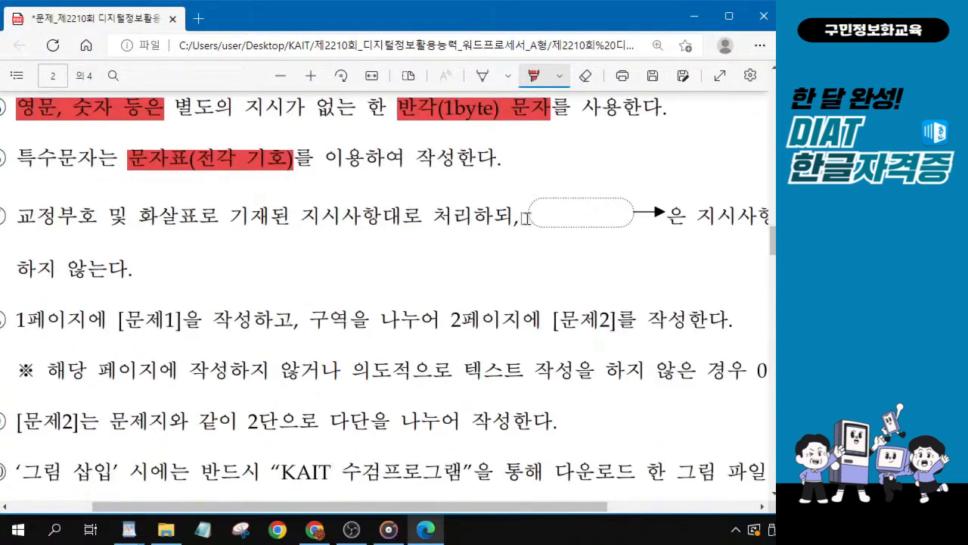
pyautogui.moveTo(515, 506); pyautogui.dragTo(542, 507)
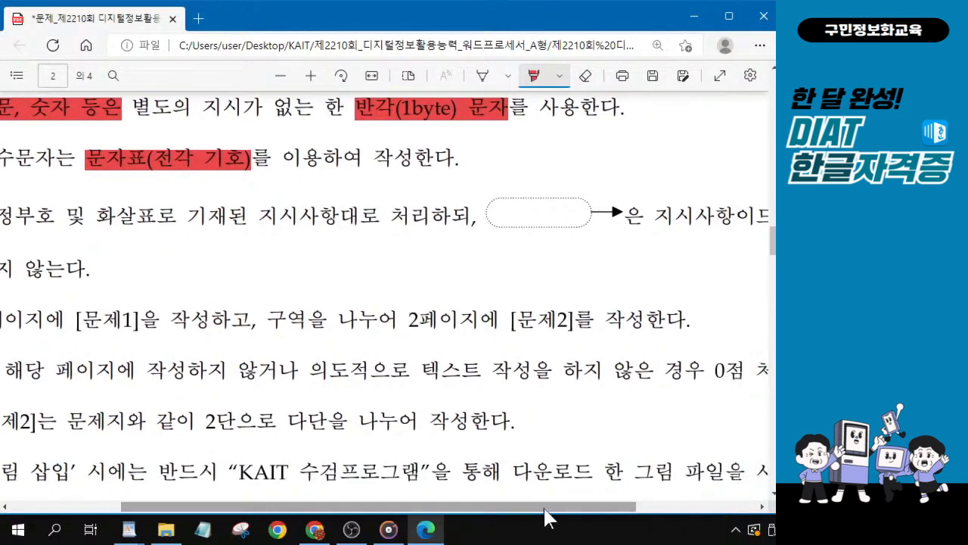
pyautogui.moveTo(481, 208); pyautogui.dragTo(620, 219)
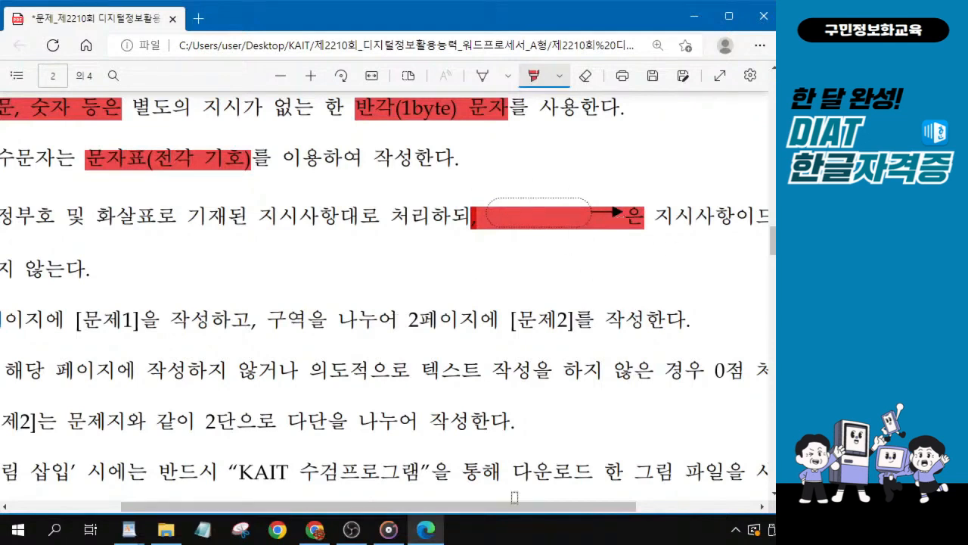
# - Highlight "1페이지에 [문제1]을 작성하", "구역을 나누어" and "[문제2]" in condition ⑧
pyautogui.moveTo(514, 496); pyautogui.dragTo(472, 497)
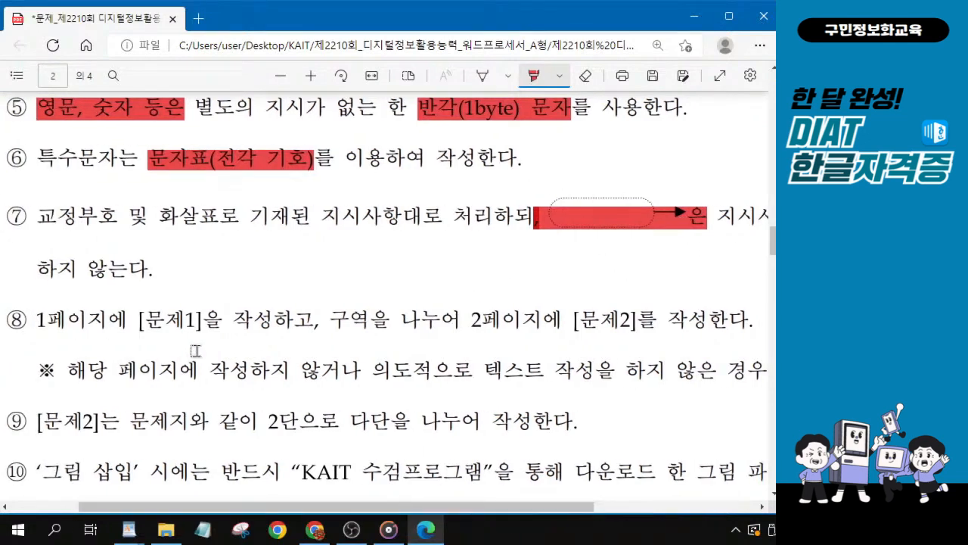
pyautogui.moveTo(36, 321); pyautogui.dragTo(291, 323)
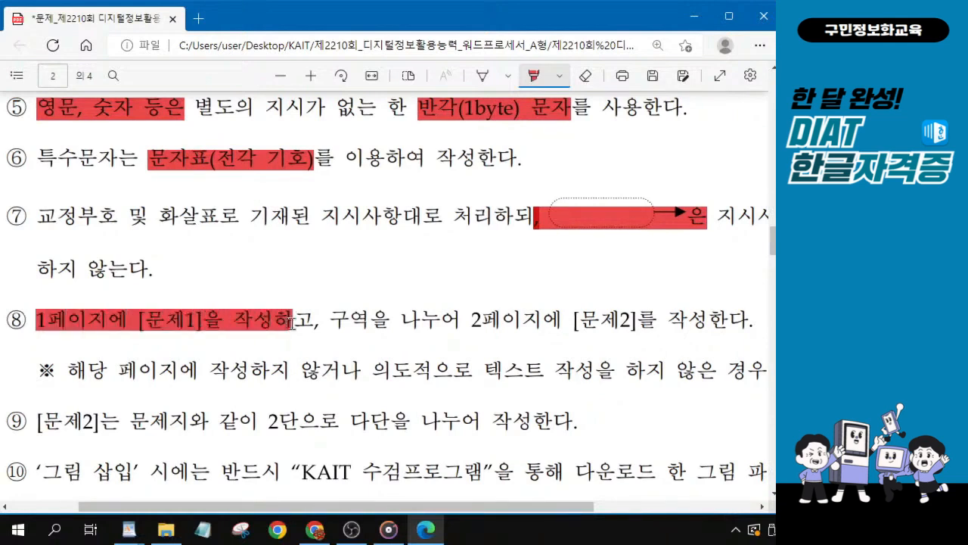
pyautogui.scroll(-1, 236, 379)
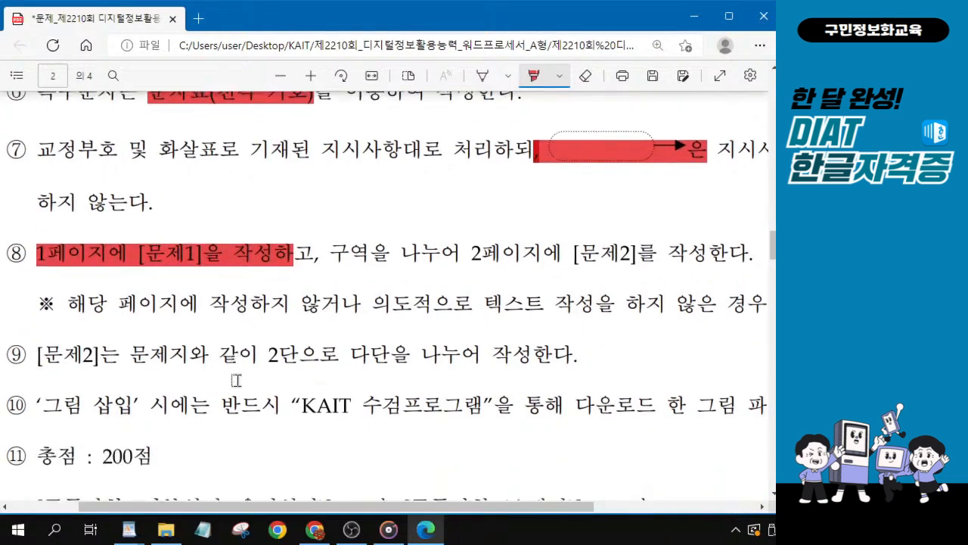
pyautogui.moveTo(330, 254); pyautogui.dragTo(442, 254)
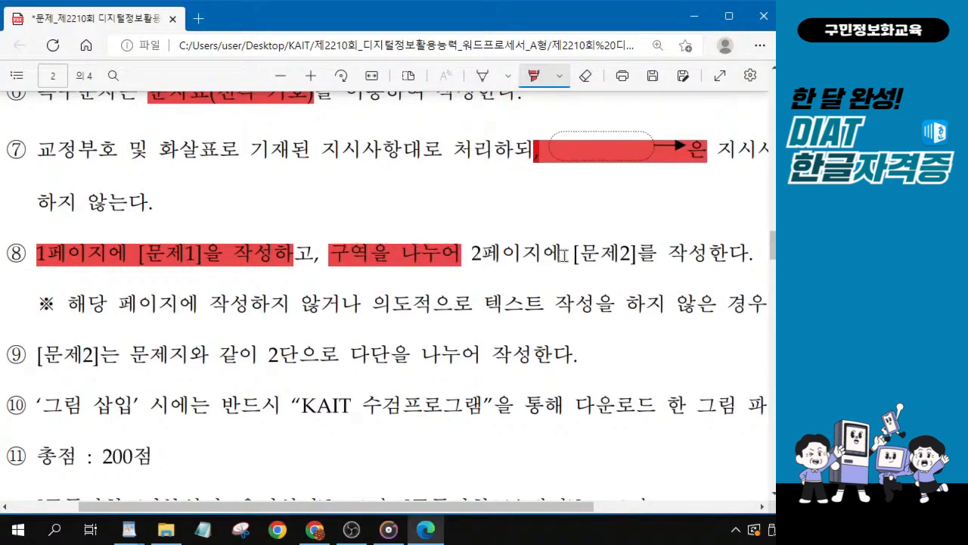
pyautogui.moveTo(563, 252); pyautogui.dragTo(641, 253)
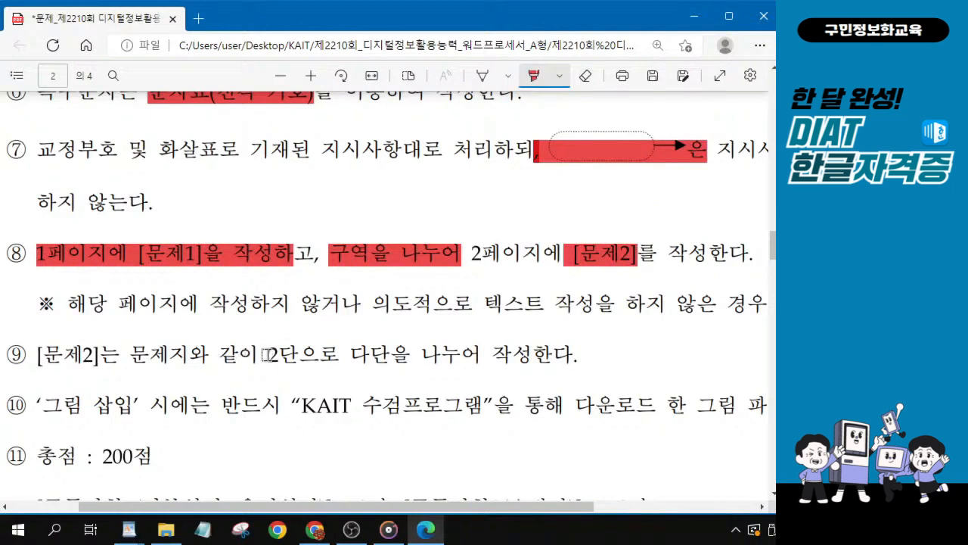
# - Highlight "2단으로 다단" in condition ⑨ and "그림 삽입" in condition ⑩
pyautogui.moveTo(266, 355); pyautogui.dragTo(384, 355)
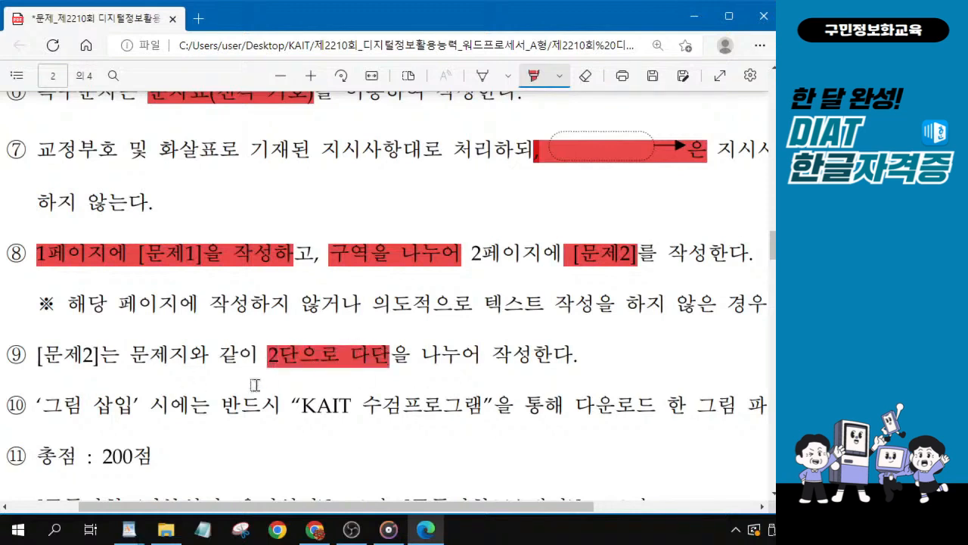
pyautogui.scroll(-1, 254, 386)
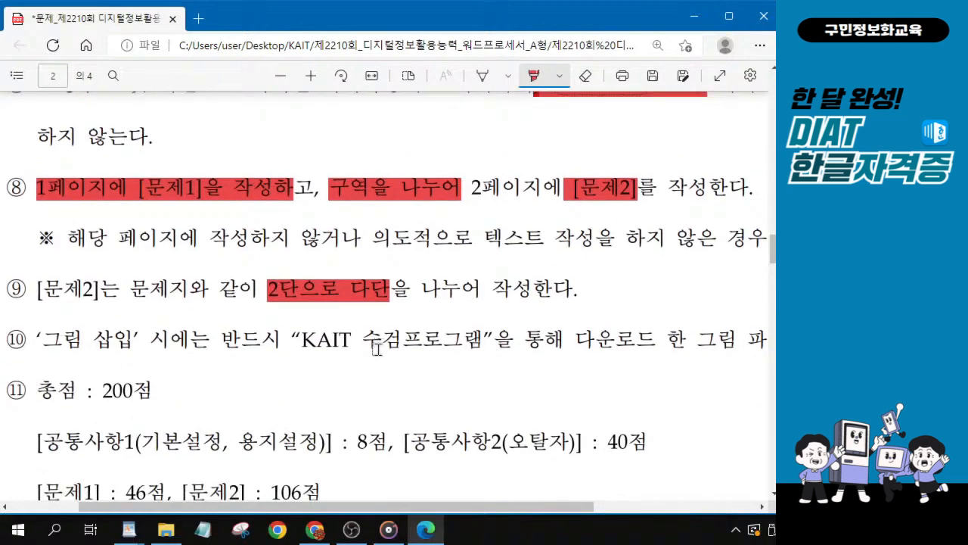
pyautogui.click(289, 338)
pyautogui.moveTo(38, 339); pyautogui.dragTo(129, 338)
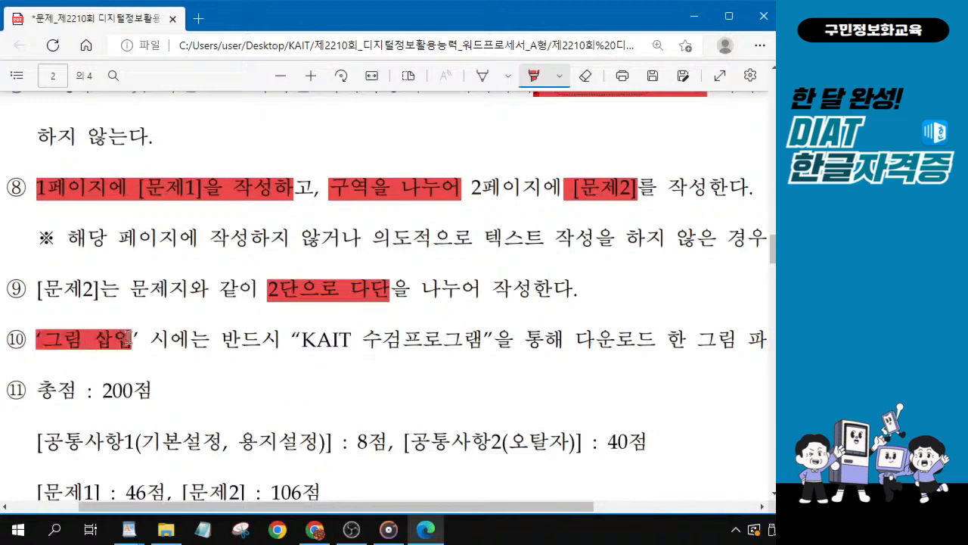
# - Highlight the scores 200점, 8점, 40점, 46점 and 106점 in condition ⑪, plus "1(기본설정, 용지설정" and "2(오탈자)]"
pyautogui.scroll(-1, 172, 374)
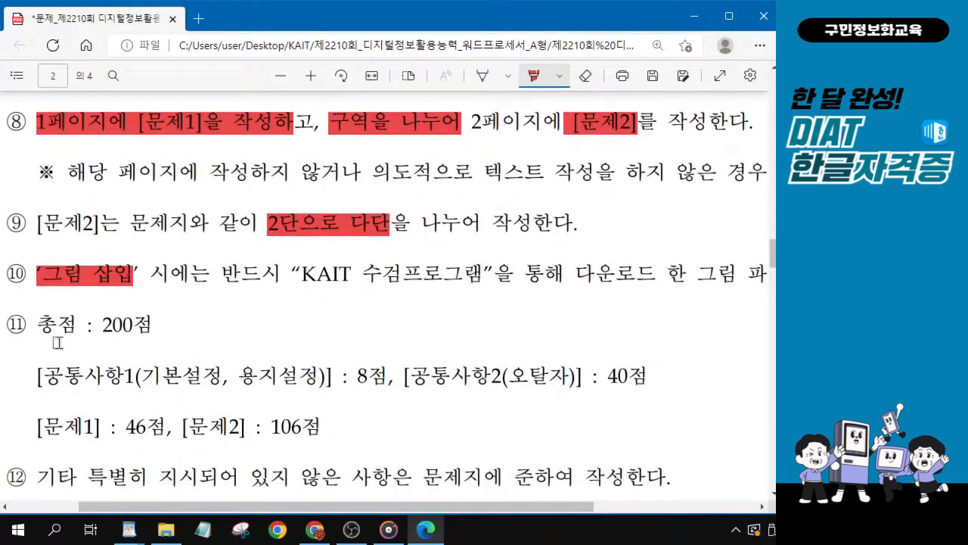
pyautogui.scroll(-2, 113, 333)
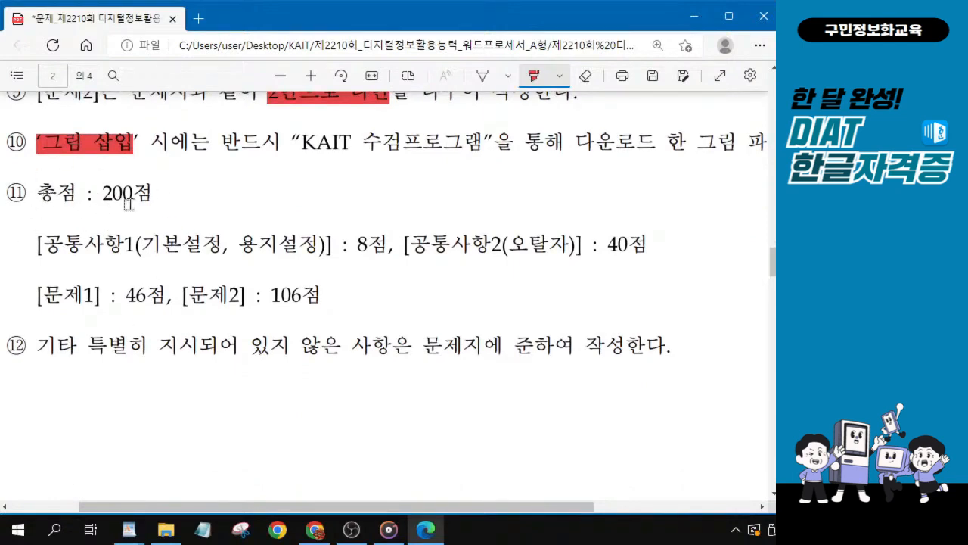
pyautogui.moveTo(87, 194); pyautogui.dragTo(158, 196)
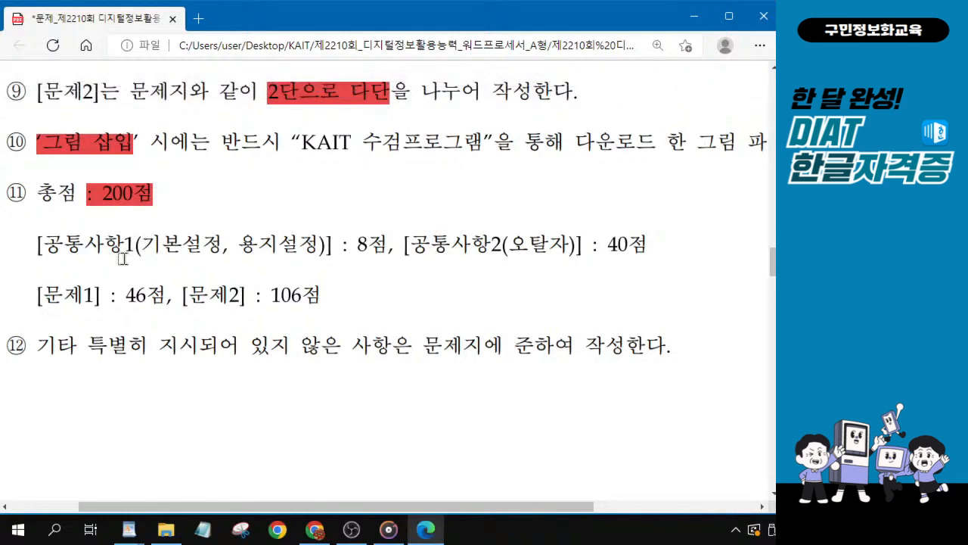
pyautogui.moveTo(126, 245); pyautogui.dragTo(392, 245)
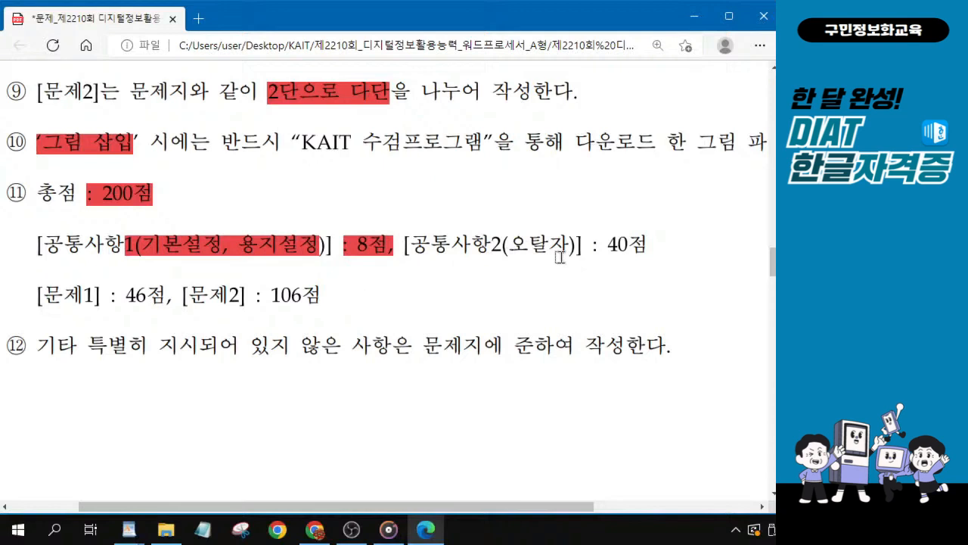
pyautogui.moveTo(490, 244); pyautogui.dragTo(657, 244)
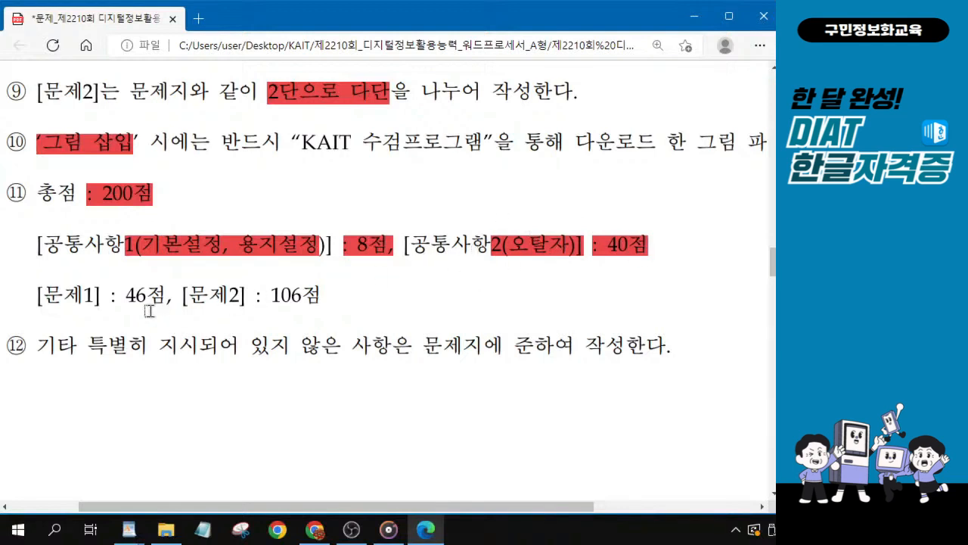
pyautogui.moveTo(113, 299); pyautogui.dragTo(173, 300)
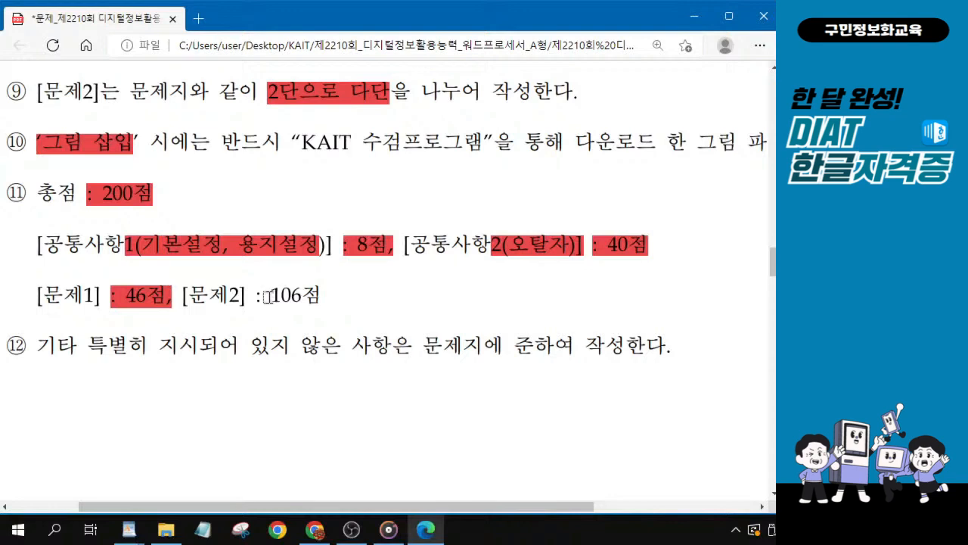
pyautogui.moveTo(257, 295); pyautogui.dragTo(324, 296)
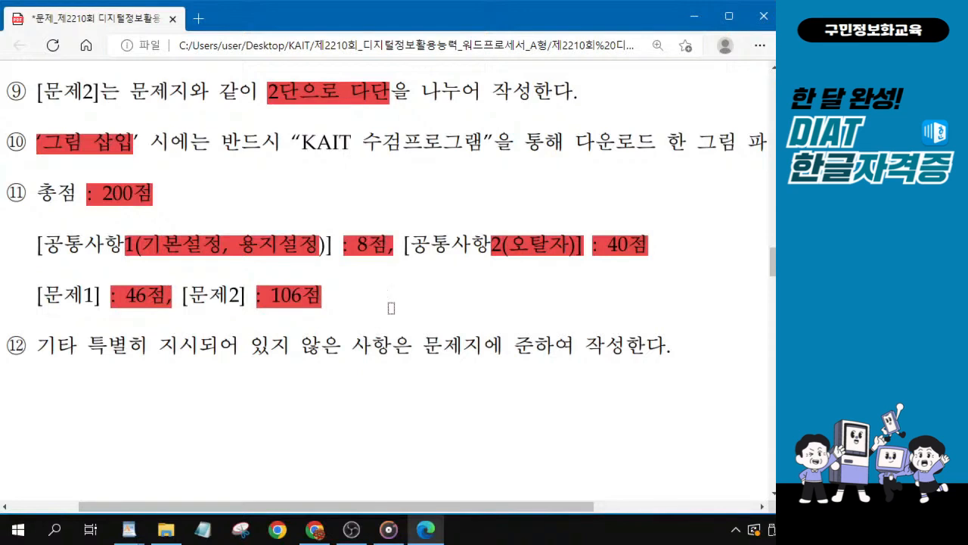
# - Examine the 문제 1 sheet on page 3, including the formatting callouts for the 글맵시 title, header and body text
pyautogui.scroll(-8, 367, 354)
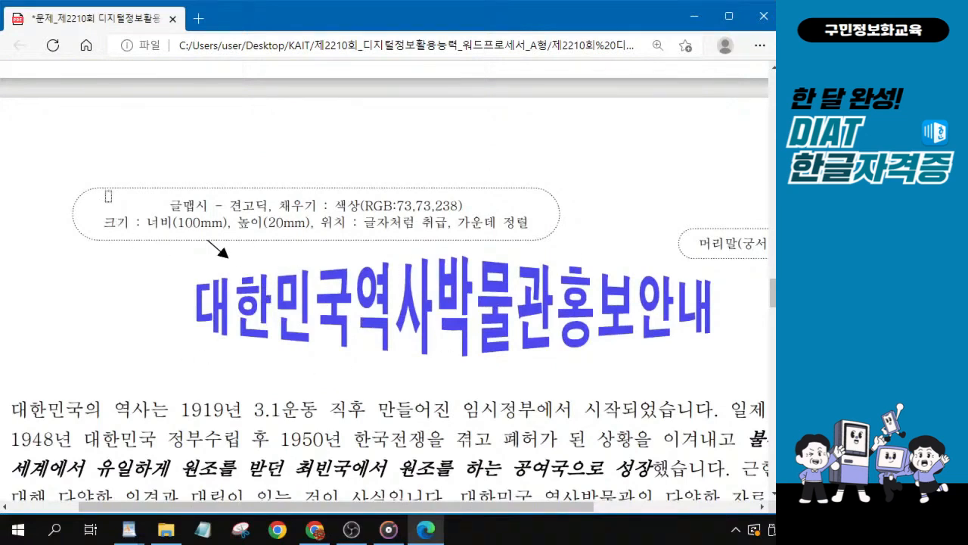
pyautogui.press('ctrl')
pyautogui.press('ctrl')
pyautogui.press('ctrl')
pyautogui.press('ctrl')
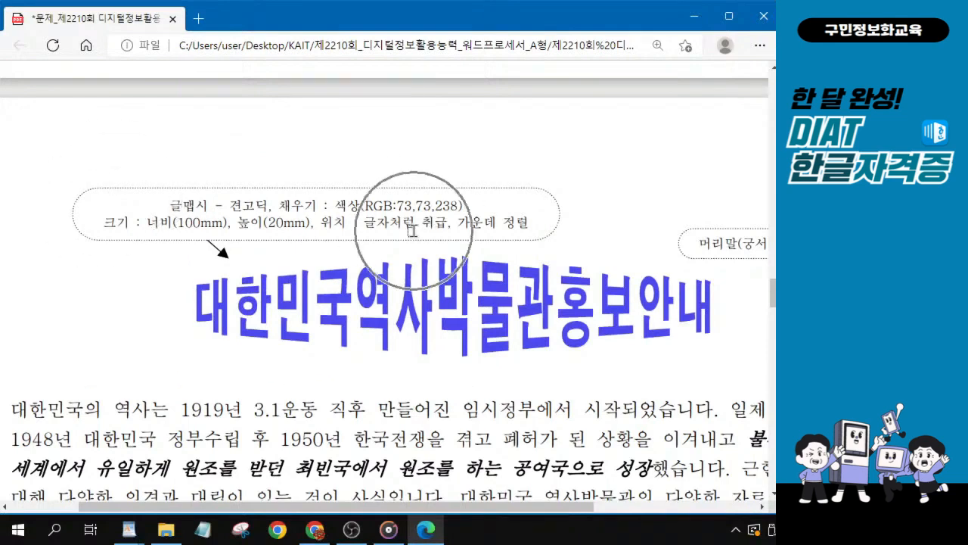
pyautogui.press('ctrl')
pyautogui.press('ctrl')
pyautogui.press('ctrl')
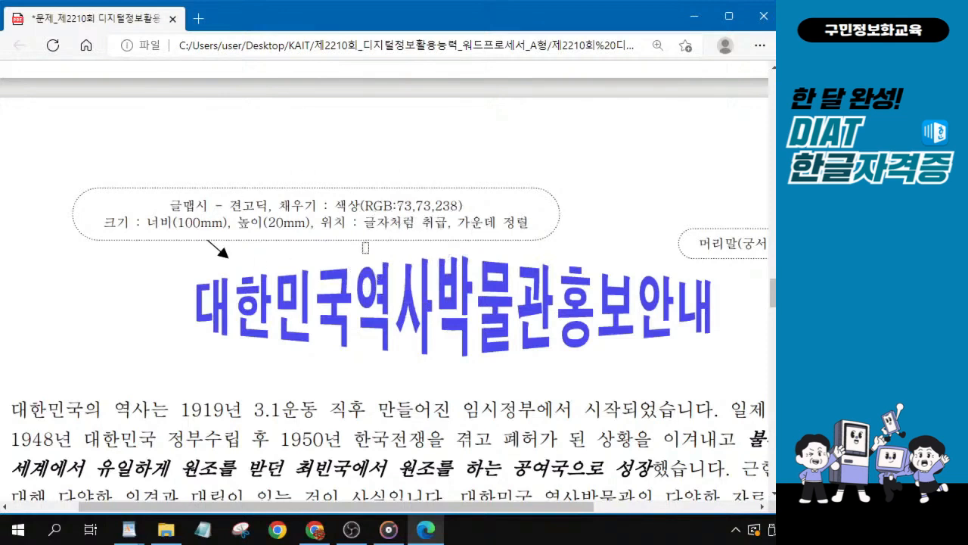
pyautogui.press('ctrl')
pyautogui.moveTo(503, 522); pyautogui.dragTo(614, 522)
pyautogui.press('ctrl')
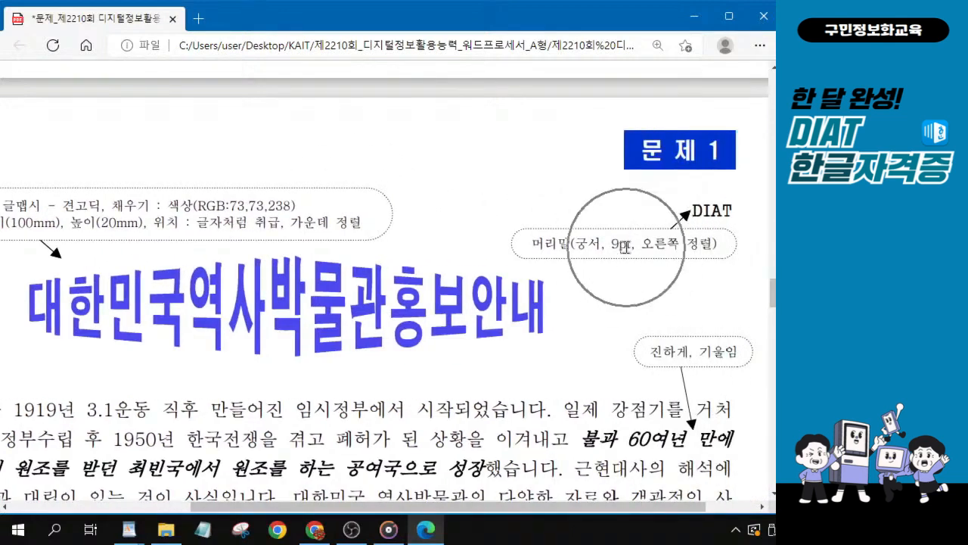
pyautogui.press('ctrl')
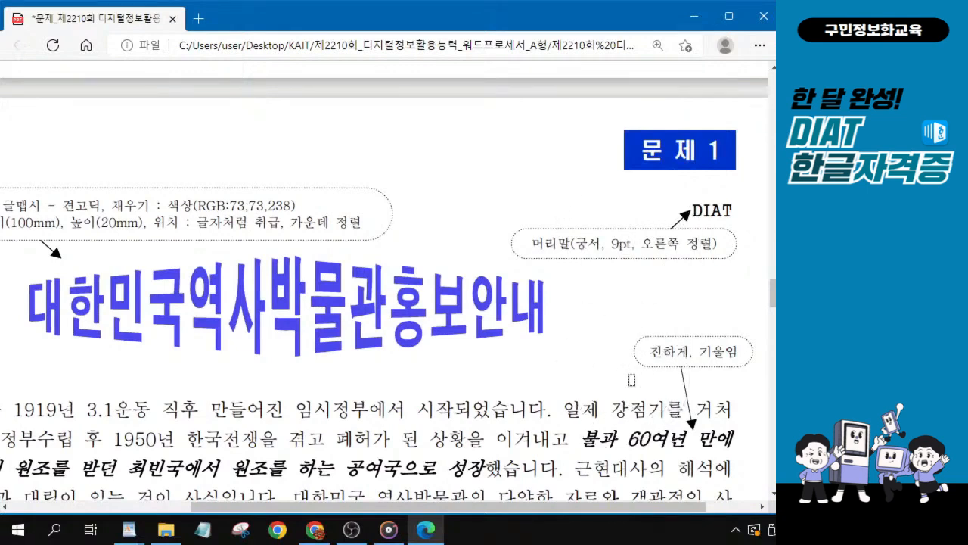
pyautogui.scroll(-3, 506, 395)
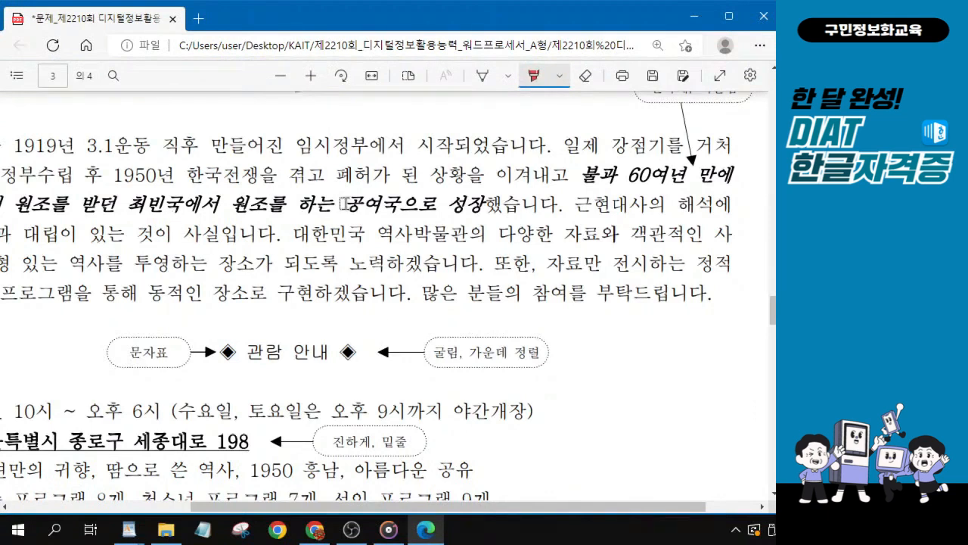
pyautogui.scroll(3, 218, 218)
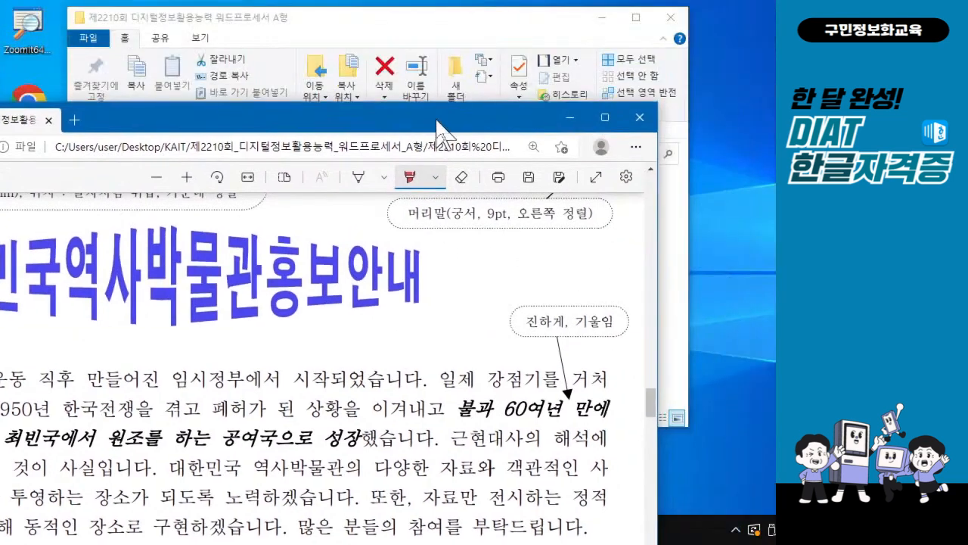
# - Close the exam PDF without saving its changes and close the exam folder window
pyautogui.doubleClick(568, 19)
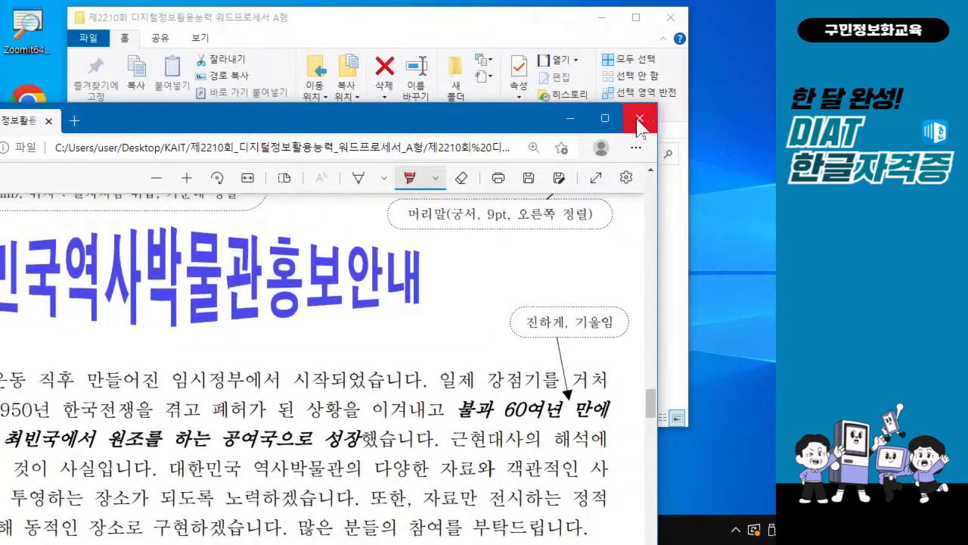
pyautogui.click(639, 122)
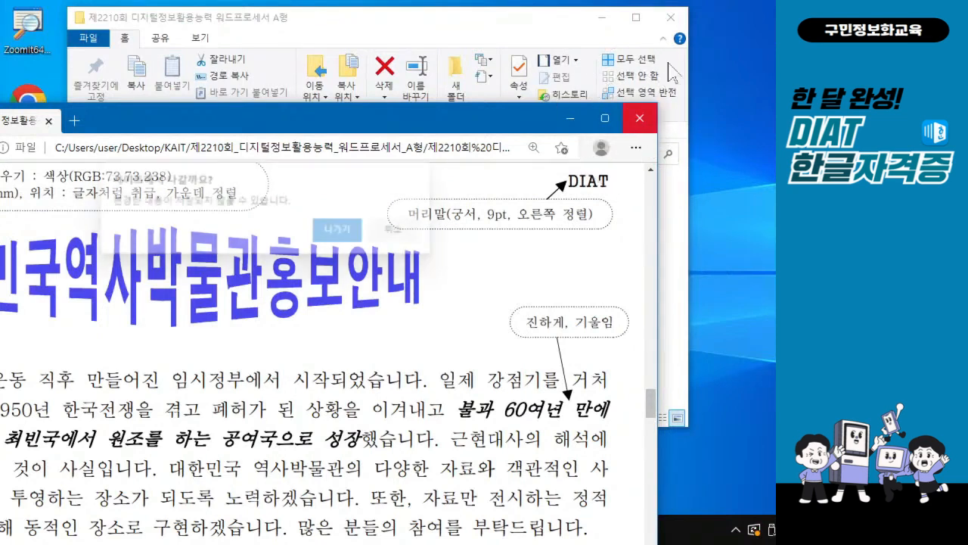
pyautogui.press('Return')
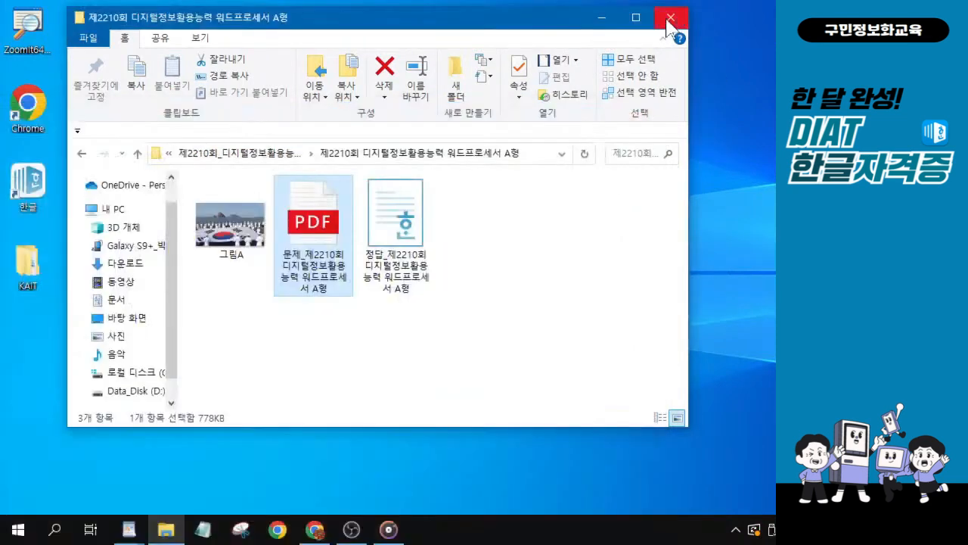
pyautogui.click(669, 18)
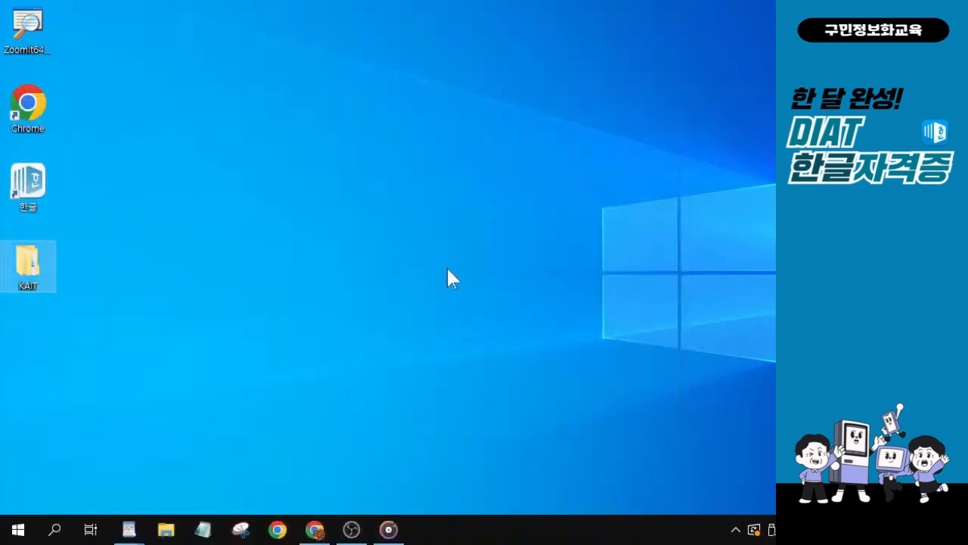
# - Launch 한글 with a blank document, then move and enlarge its window to fill the desktop area above the taskbar
pyautogui.moveTo(389, 530)
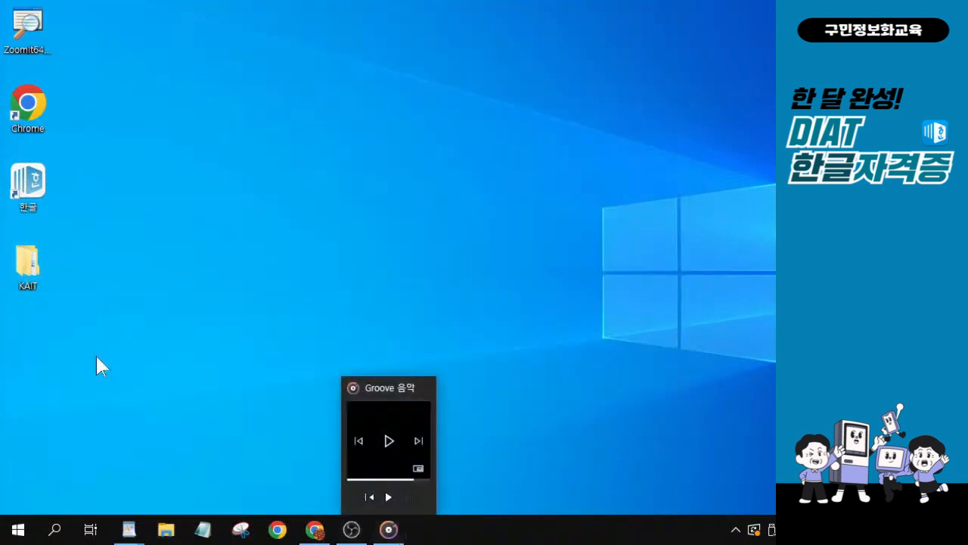
pyautogui.doubleClick(28, 183)
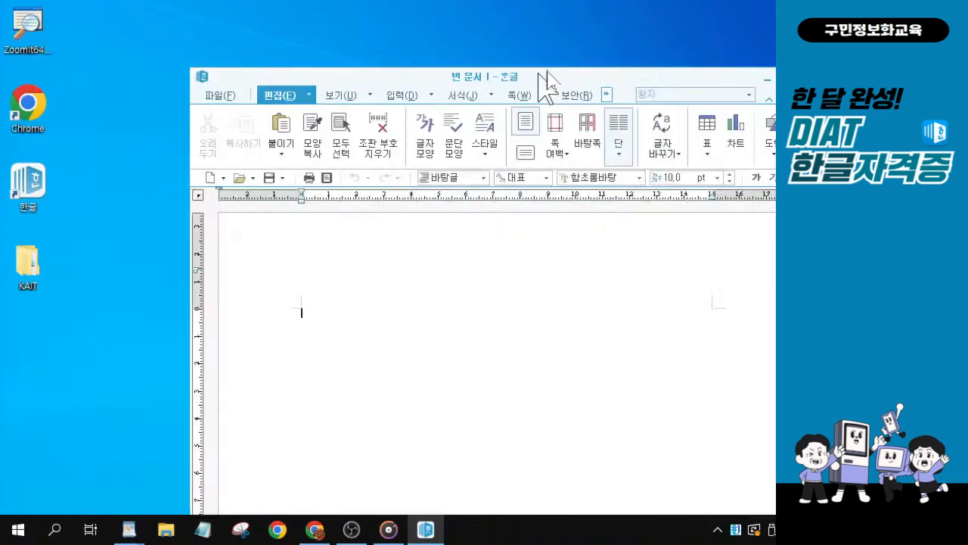
pyautogui.moveTo(547, 80); pyautogui.dragTo(363, 8)
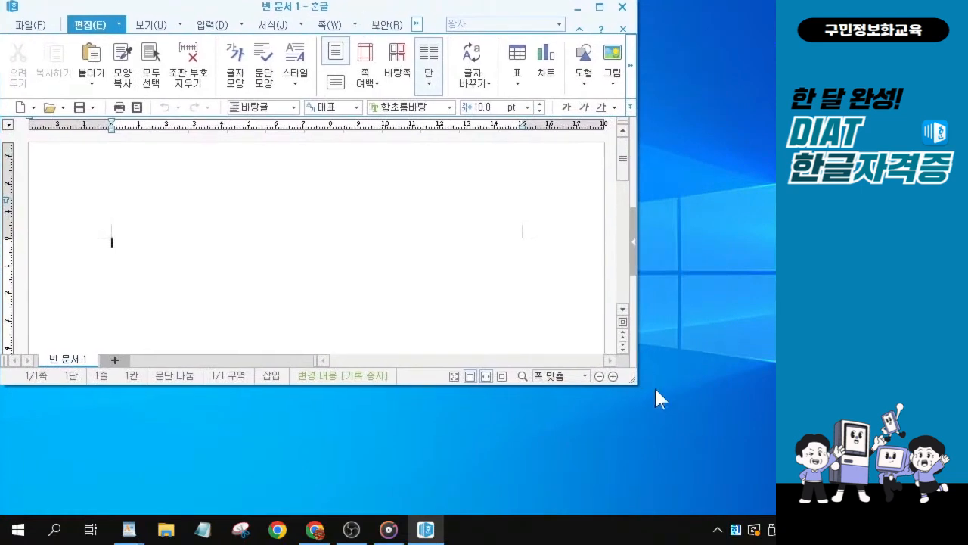
pyautogui.moveTo(636, 386); pyautogui.dragTo(771, 506)
pyautogui.click(773, 306)
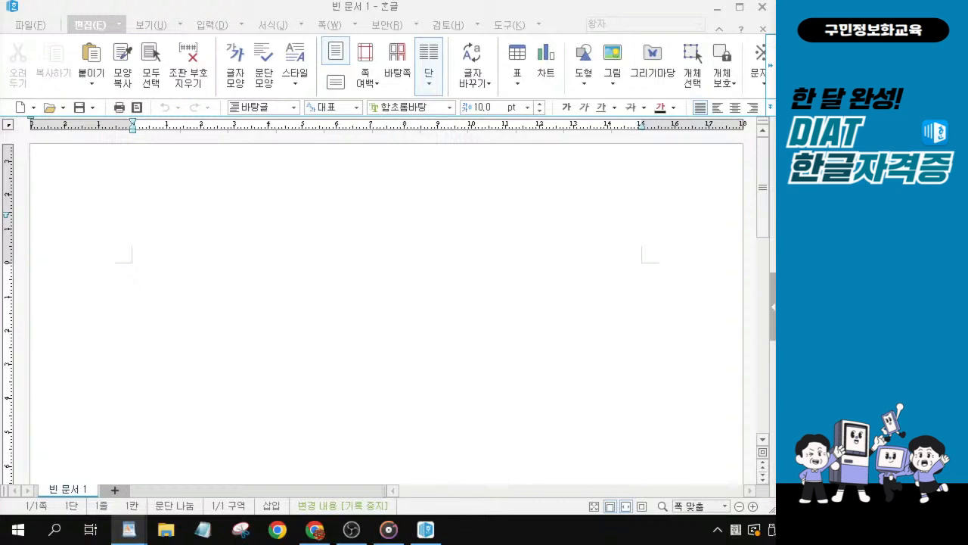
pyautogui.click(253, 246)
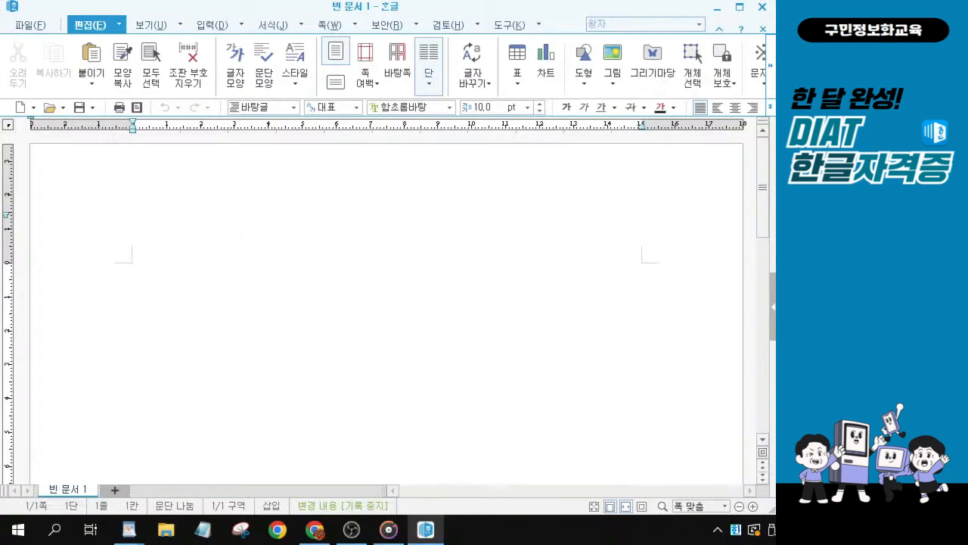
pyautogui.hotkey('alt', 'Tab')
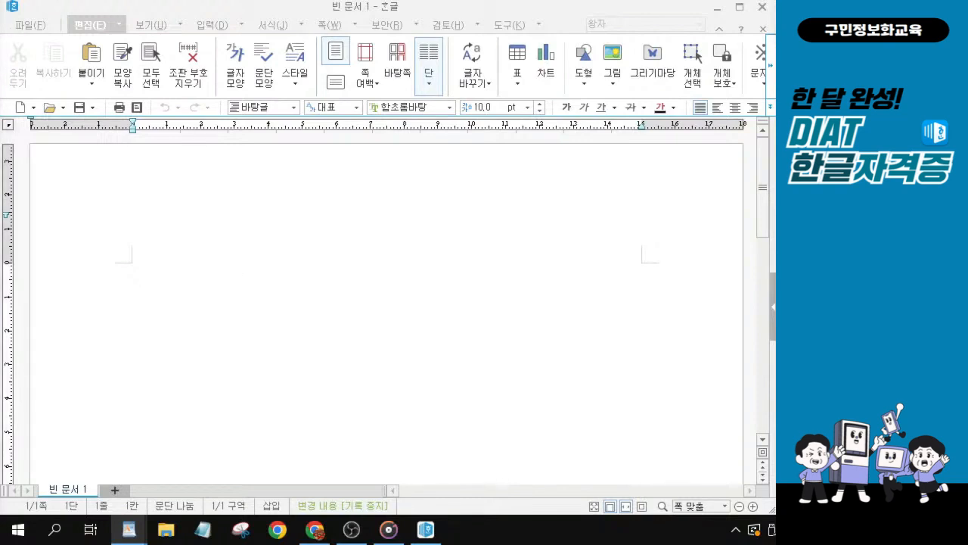
# - Open the 편집 용지 page setup dialog for the blank document and shift it slightly upward
pyautogui.click(335, 301)
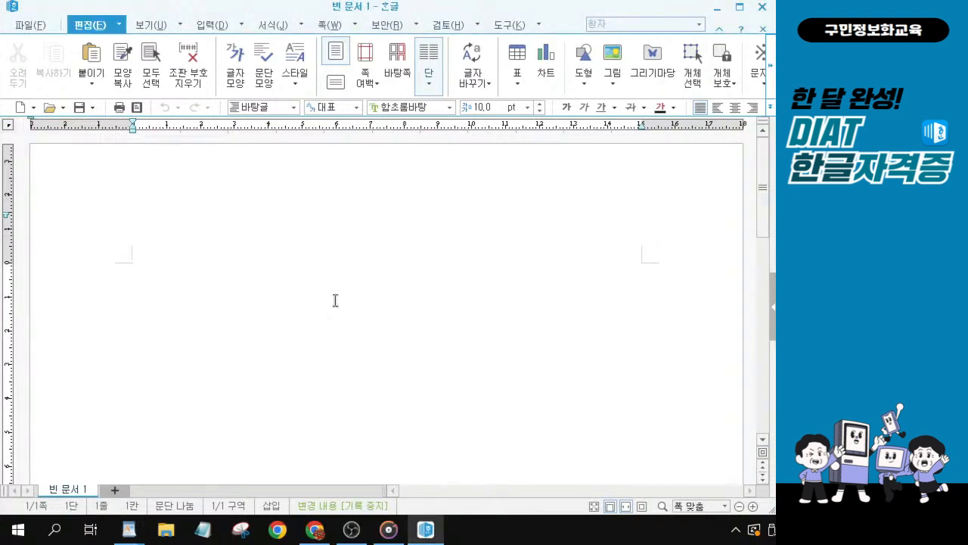
pyautogui.press('F7')
pyautogui.moveTo(331, 61)
pyautogui.mouseDown()
pyautogui.moveTo(340, 56)
pyautogui.moveTo(332, 59)
pyautogui.mouseUp()
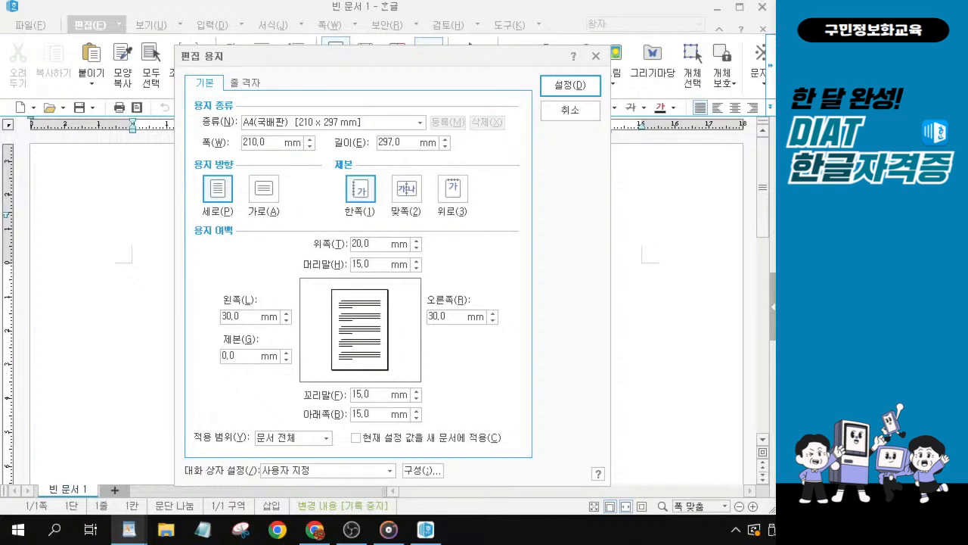
pyautogui.press('ctrl')
pyautogui.press('ctrl')
pyautogui.press('ctrl')
pyautogui.press('ctrl')
pyautogui.press('ctrl')
pyautogui.press('ctrl')
pyautogui.press('ctrl')
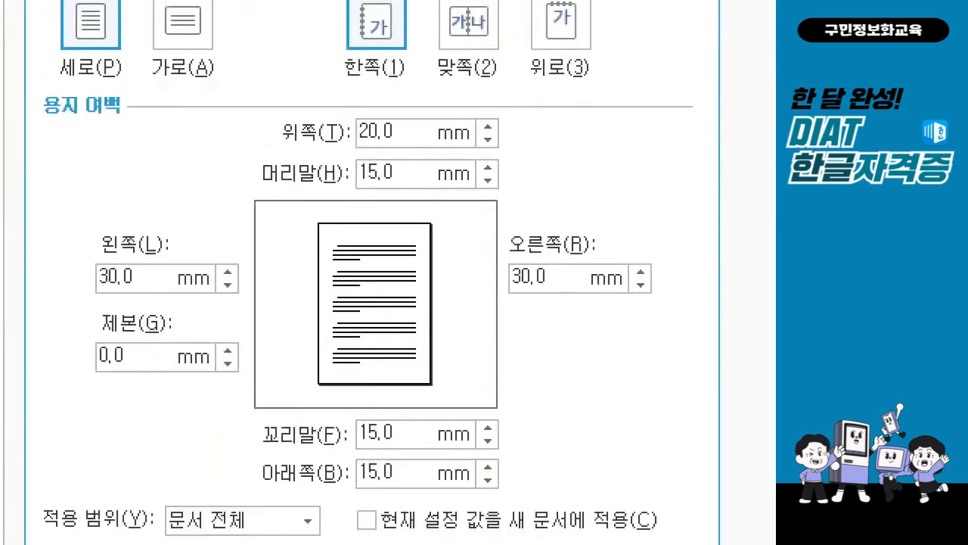
pyautogui.moveTo(356, 147); pyautogui.dragTo(410, 141)
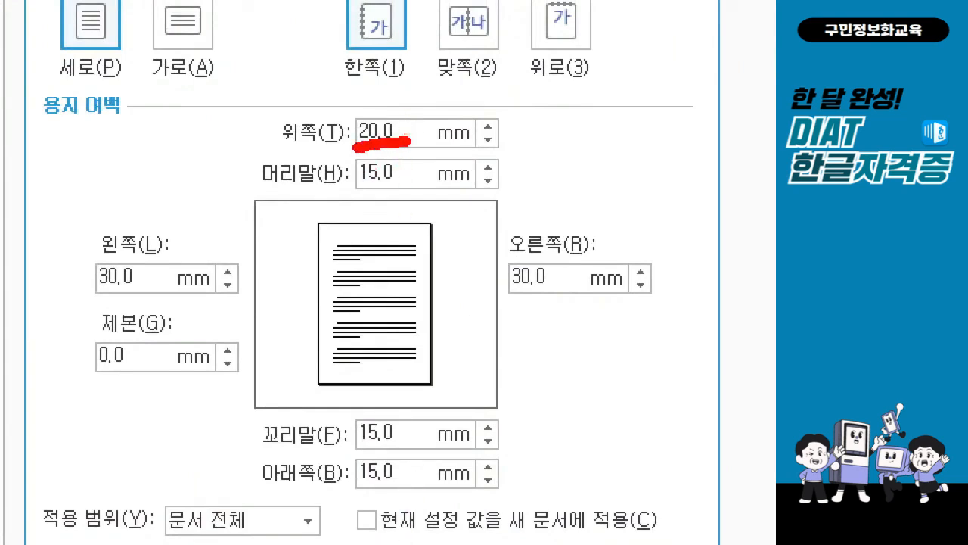
pyautogui.moveTo(395, 117); pyautogui.dragTo(451, 78)
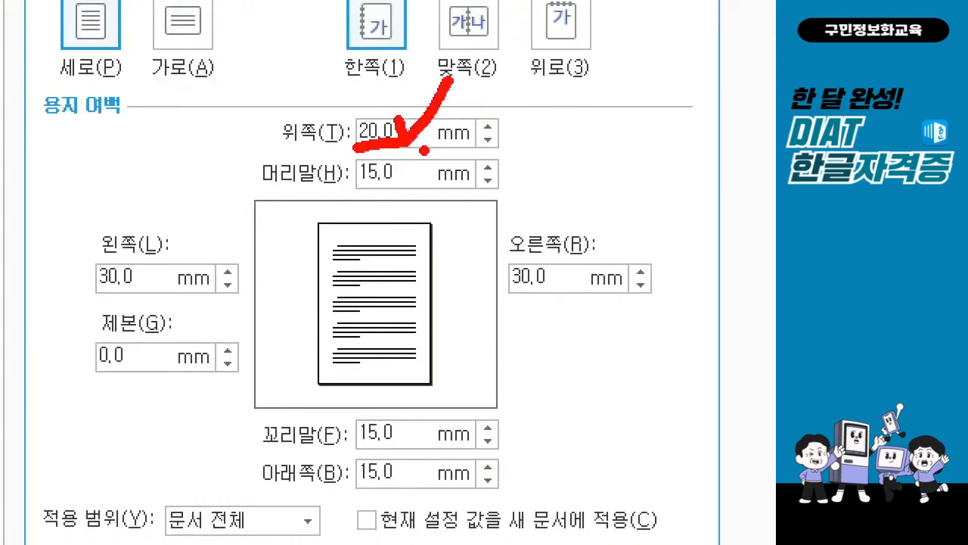
pyautogui.press('Escape')
pyautogui.click(378, 244)
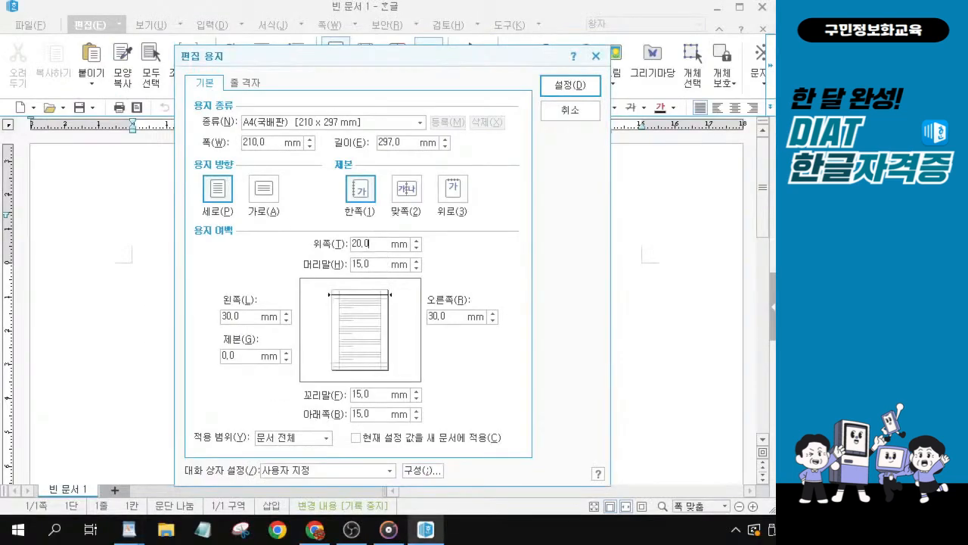
pyautogui.press('ctrl')
pyautogui.hotkey('ctrl', '1')
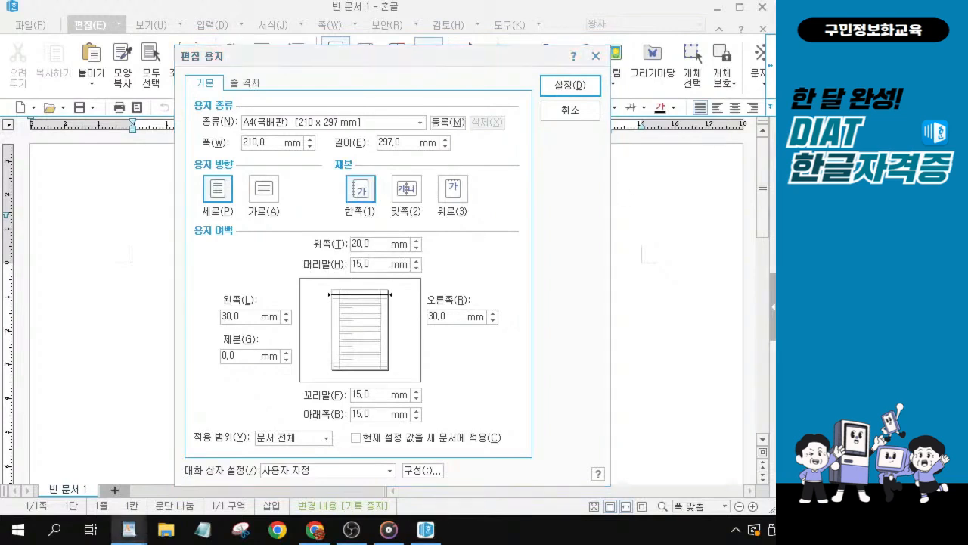
# - Set the 아래쪽, 왼쪽 and 오른쪽 page margins to 20 mm each
pyautogui.click(374, 247)
pyautogui.click(373, 245)
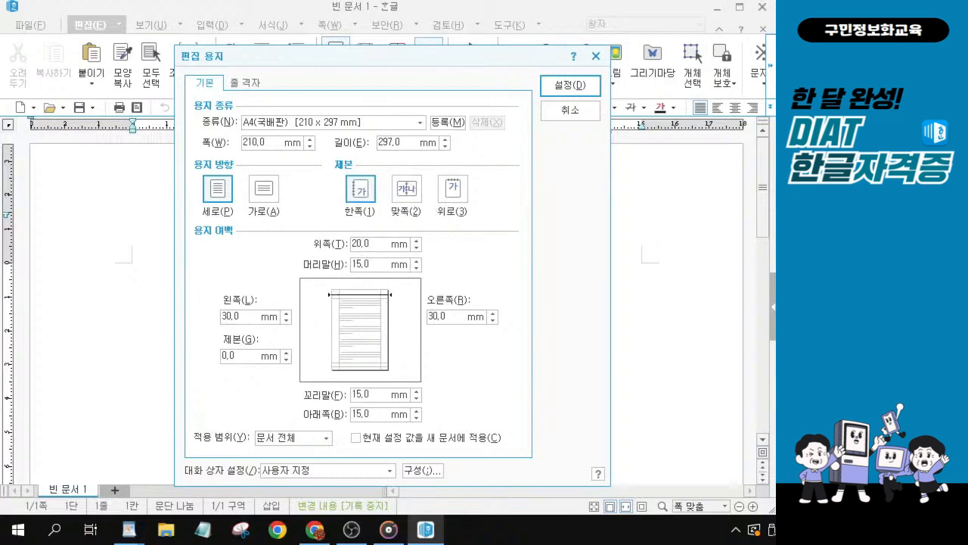
pyautogui.hotkey('alt', 'b')
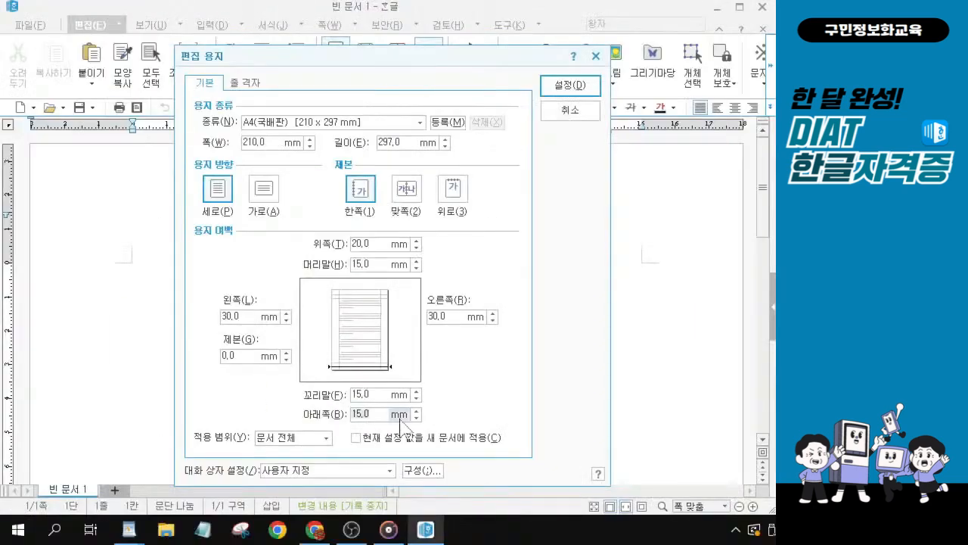
pyautogui.write('20')
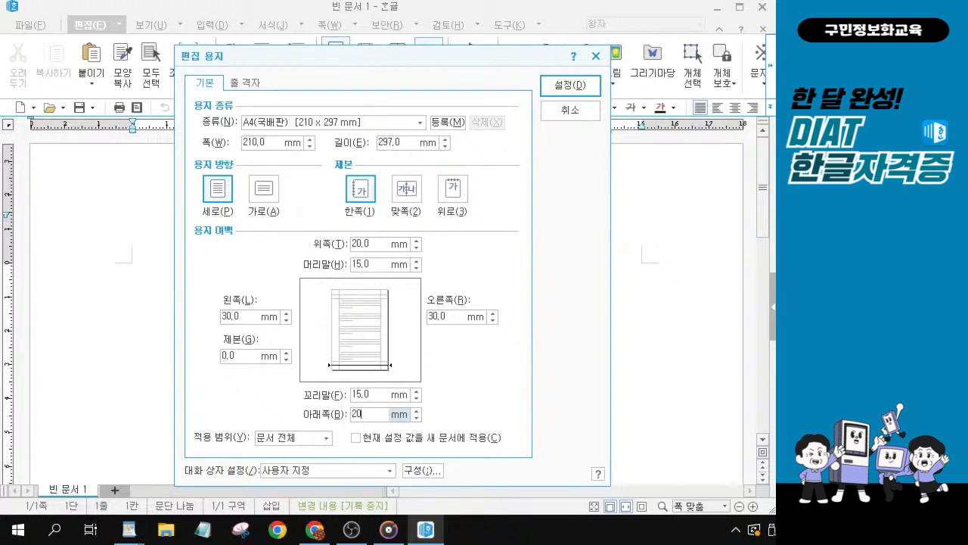
pyautogui.press('Tab')
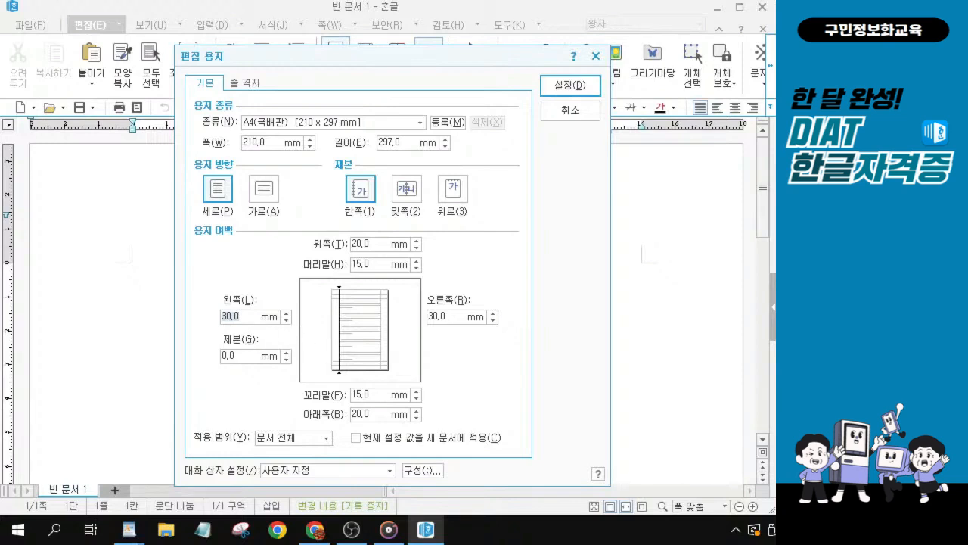
pyautogui.write('20')
pyautogui.press('Tab')
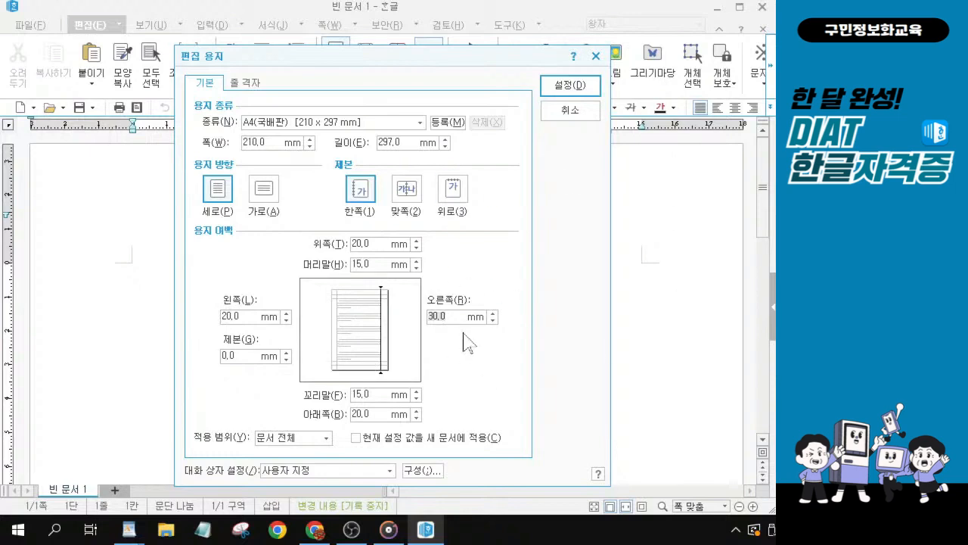
pyautogui.write('20')
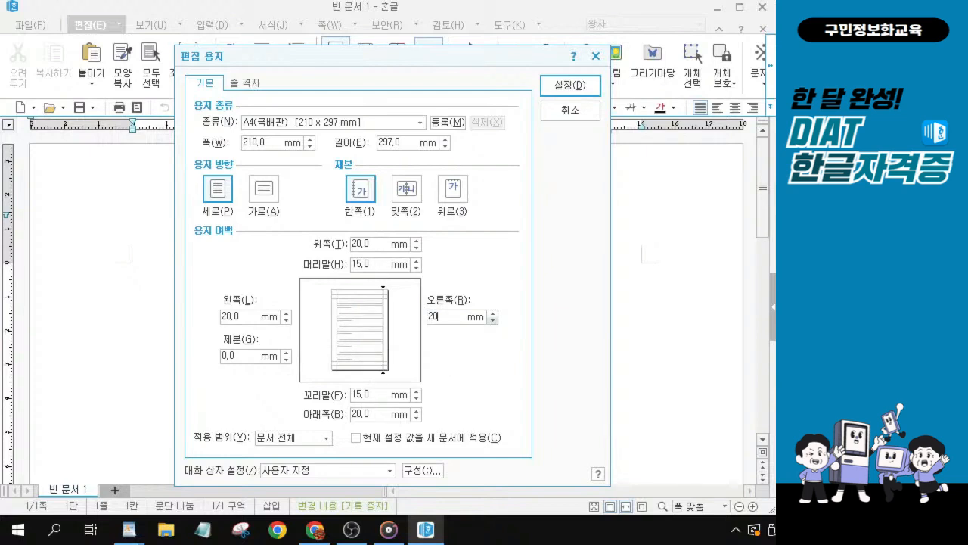
pyautogui.press('Tab')
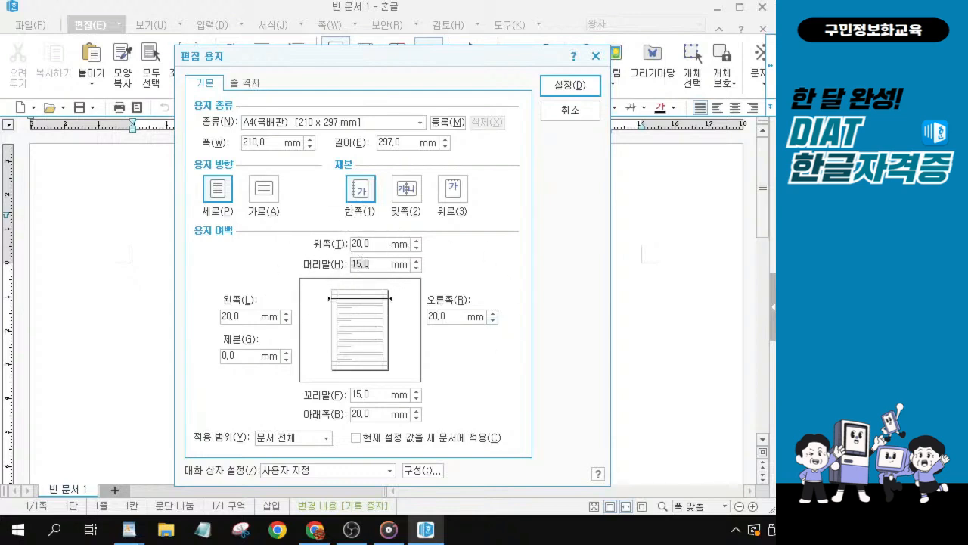
# - Set the 머리말 and 꼬리말 margins to 10 mm each
pyautogui.hotkey('alt', 'Tab')
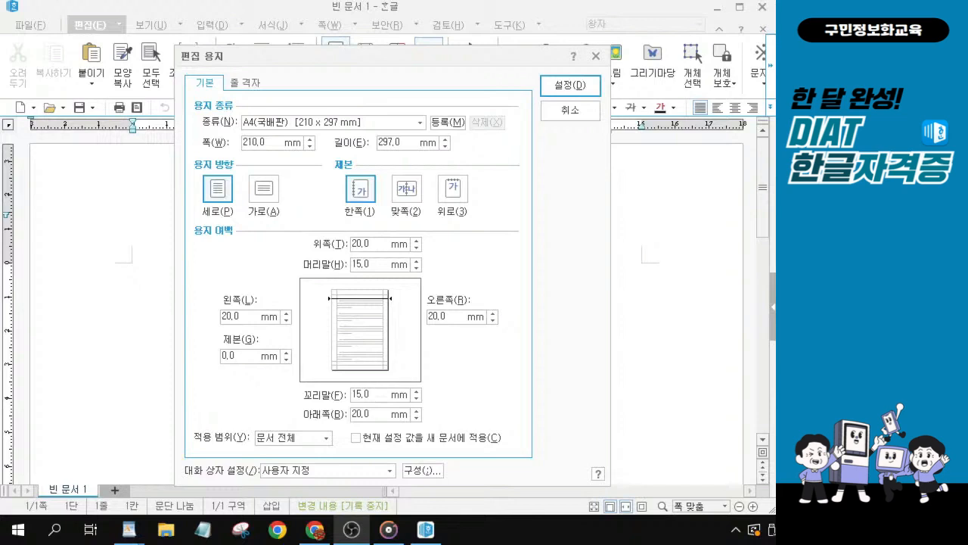
pyautogui.hotkey('alt', 'Tab')
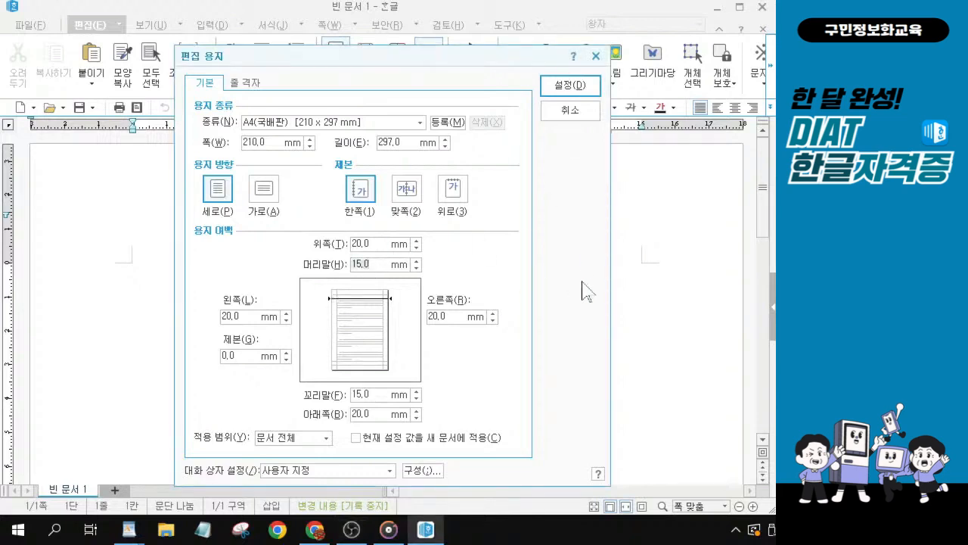
pyautogui.press('BackSpace')
pyautogui.press('BackSpace')
pyautogui.press('BackSpace')
pyautogui.write('0')
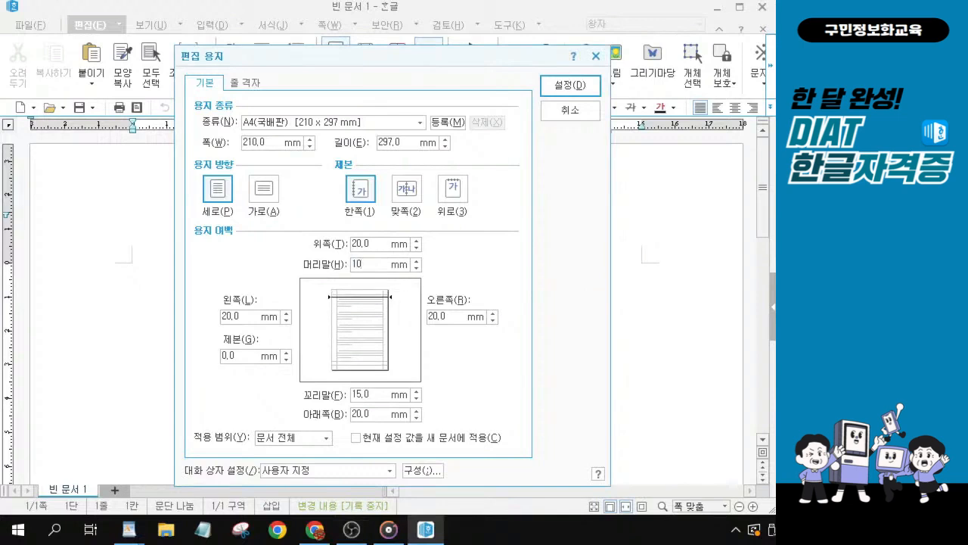
pyautogui.press('Tab')
pyautogui.write('10')
pyautogui.press('Tab')
pyautogui.click(234, 356)
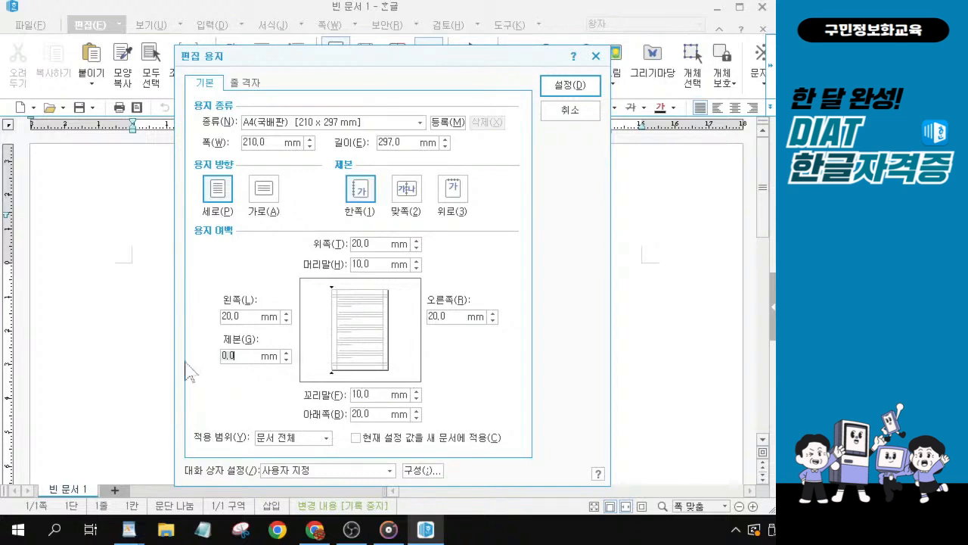
pyautogui.press('alt')
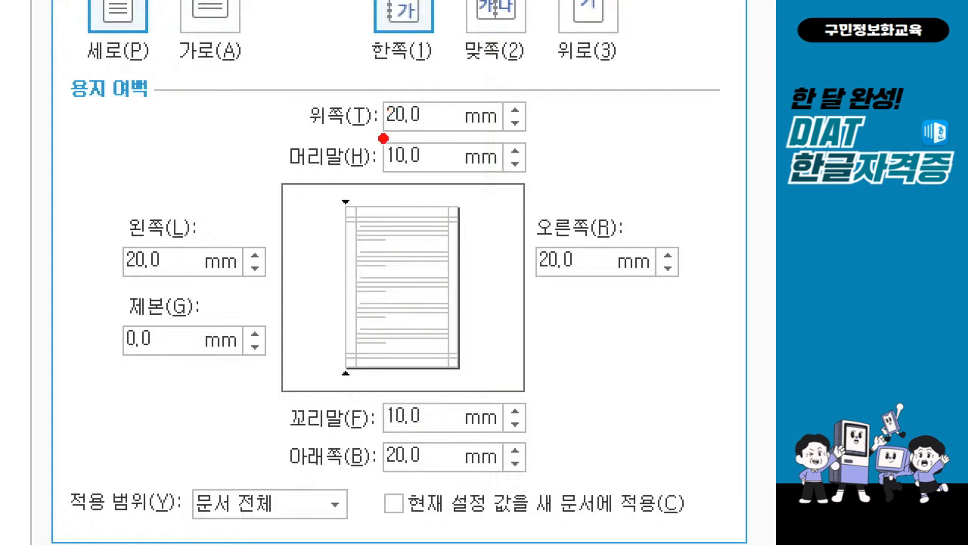
pyautogui.moveTo(378, 135); pyautogui.dragTo(446, 134)
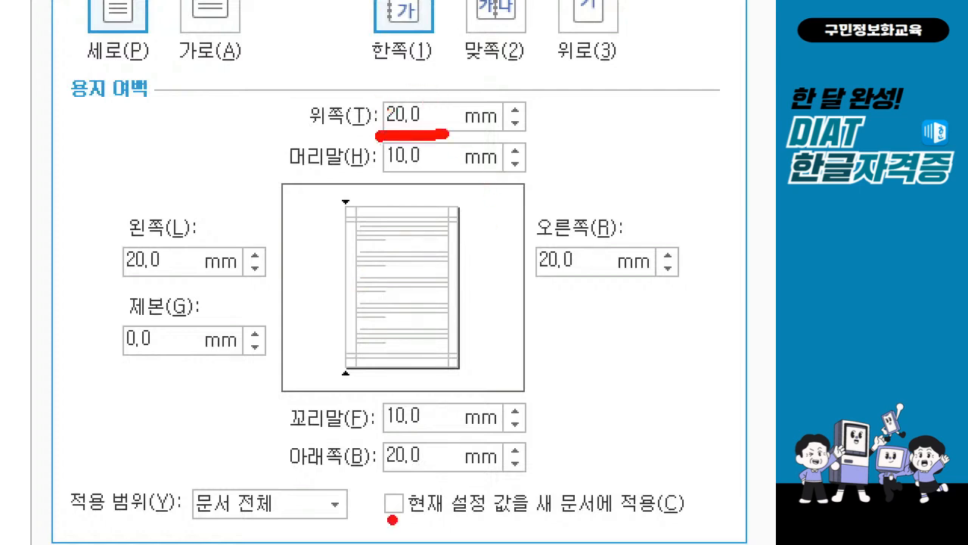
pyautogui.moveTo(424, 445)
pyautogui.mouseDown()
pyautogui.moveTo(433, 475)
pyautogui.moveTo(434, 436)
pyautogui.moveTo(430, 479)
pyautogui.mouseUp()
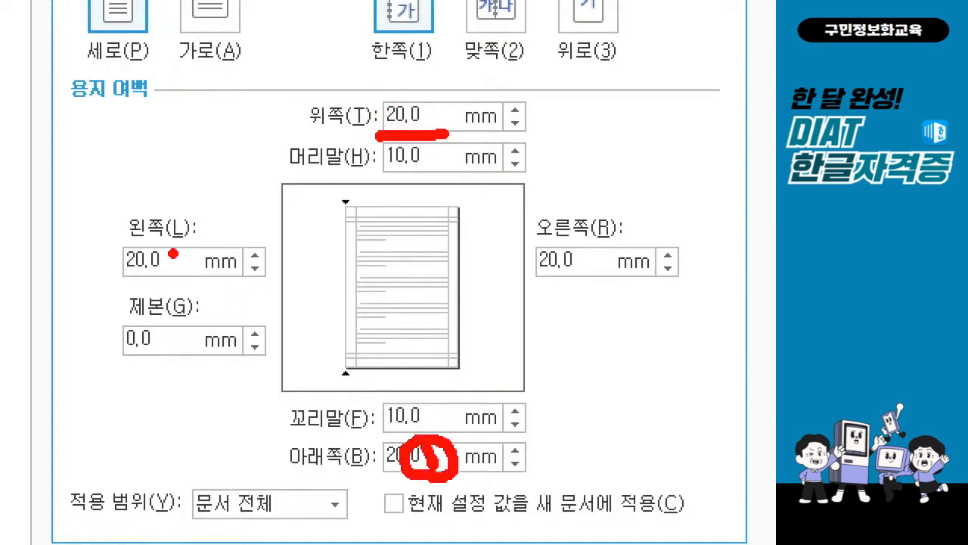
pyautogui.moveTo(173, 254); pyautogui.dragTo(190, 261)
pyautogui.press('e')
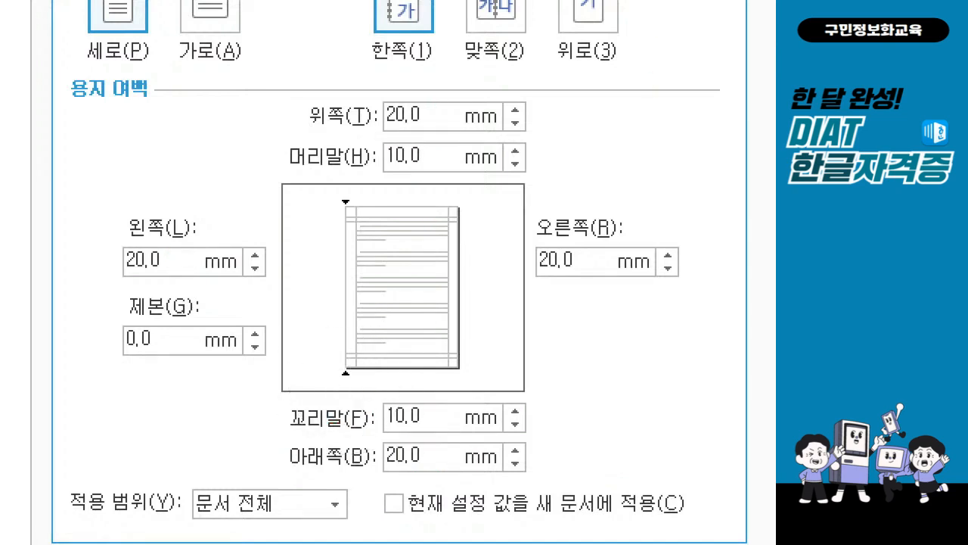
pyautogui.moveTo(443, 103)
pyautogui.mouseDown()
pyautogui.moveTo(449, 137)
pyautogui.moveTo(423, 140)
pyautogui.moveTo(448, 100)
pyautogui.moveTo(463, 130)
pyautogui.mouseUp()
pyautogui.moveTo(432, 445)
pyautogui.mouseDown()
pyautogui.moveTo(422, 467)
pyautogui.moveTo(457, 474)
pyautogui.mouseUp()
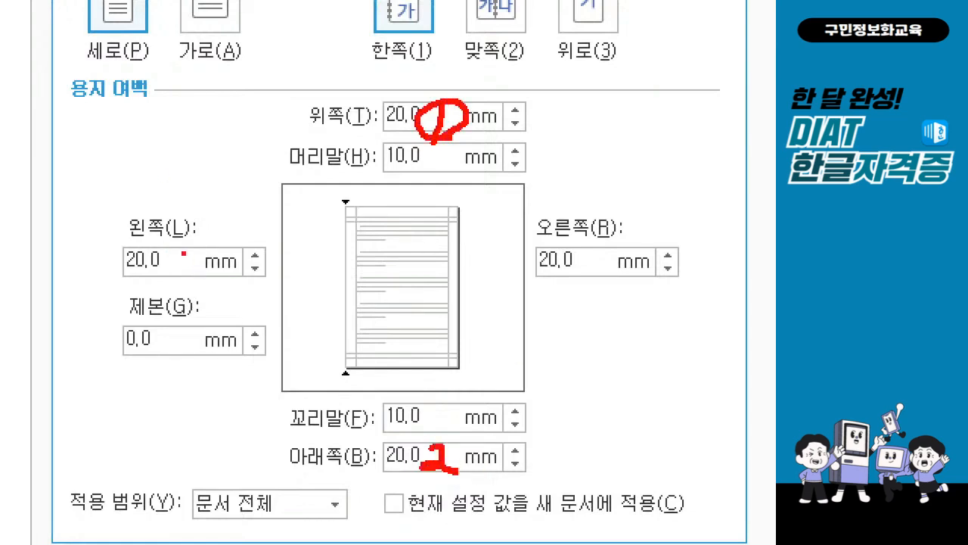
pyautogui.moveTo(175, 246)
pyautogui.mouseDown()
pyautogui.moveTo(186, 257)
pyautogui.moveTo(171, 265)
pyautogui.moveTo(172, 280)
pyautogui.moveTo(163, 277)
pyautogui.mouseUp()
pyautogui.moveTo(602, 250)
pyautogui.mouseDown()
pyautogui.moveTo(580, 273)
pyautogui.moveTo(635, 286)
pyautogui.moveTo(592, 289)
pyautogui.mouseUp()
pyautogui.moveTo(456, 139)
pyautogui.mouseDown()
pyautogui.moveTo(439, 153)
pyautogui.moveTo(468, 166)
pyautogui.moveTo(436, 179)
pyautogui.mouseUp()
pyautogui.moveTo(456, 141); pyautogui.dragTo(485, 145)
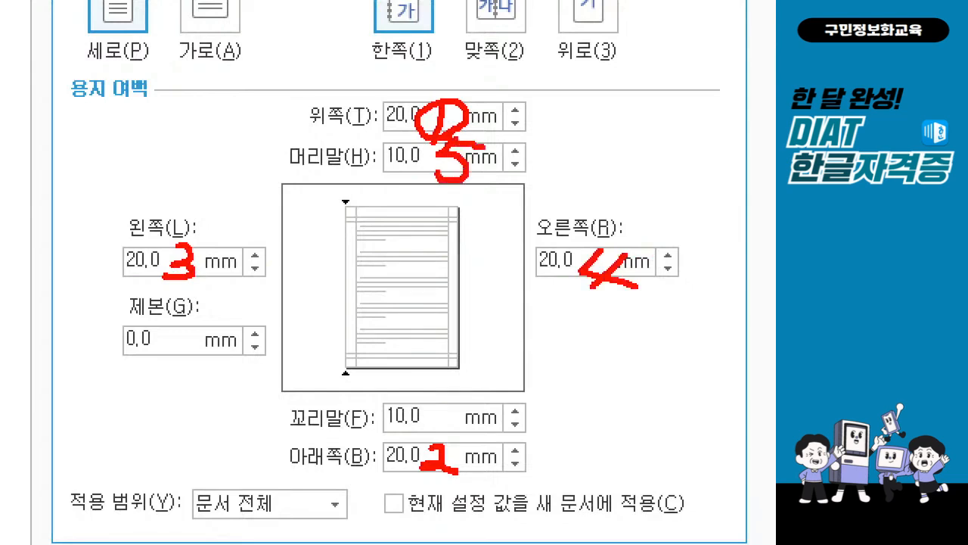
pyautogui.moveTo(457, 397)
pyautogui.mouseDown()
pyautogui.moveTo(435, 431)
pyautogui.moveTo(447, 412)
pyautogui.moveTo(420, 410)
pyautogui.mouseUp()
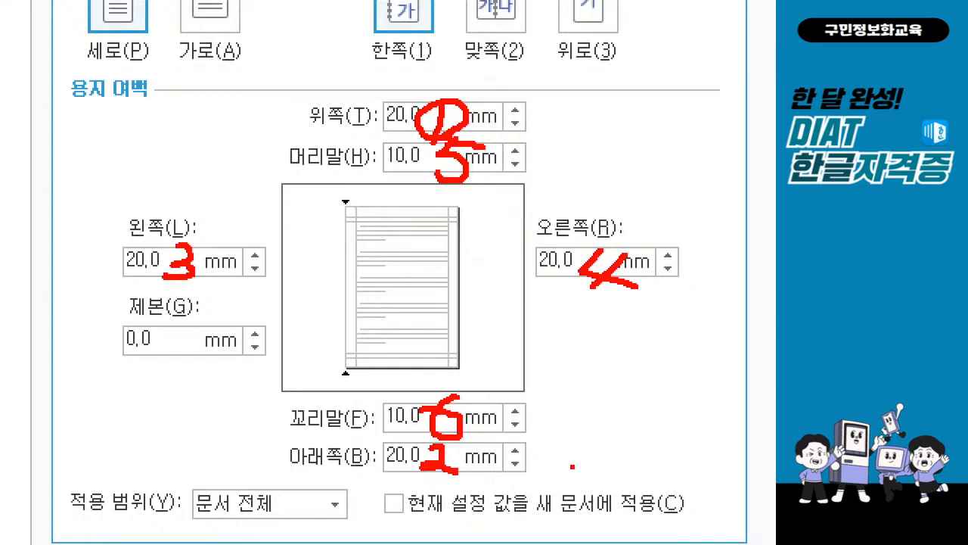
pyautogui.press('Escape')
# - Check the margin fields, apply the page setup to the whole document, and return to the blank page
pyautogui.click(368, 244)
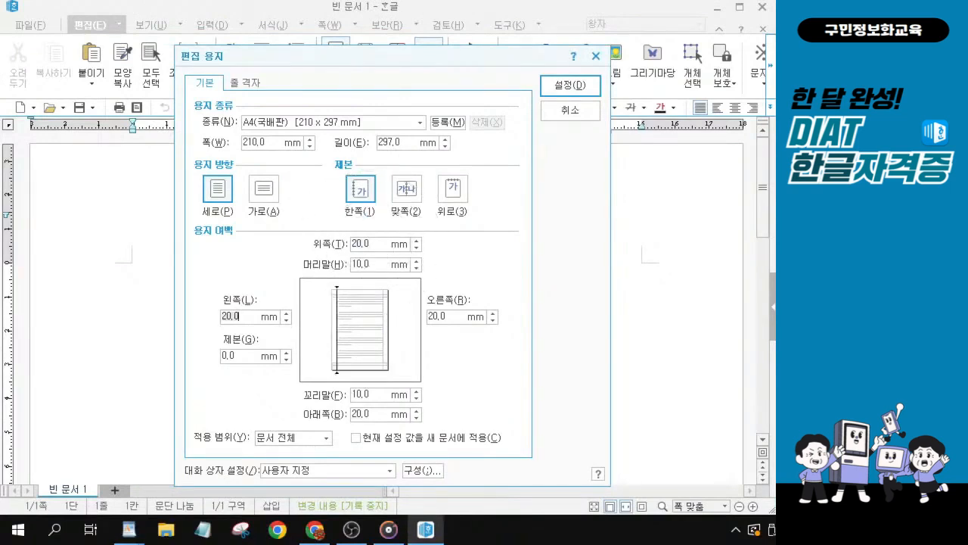
pyautogui.click(368, 264)
pyautogui.click(368, 394)
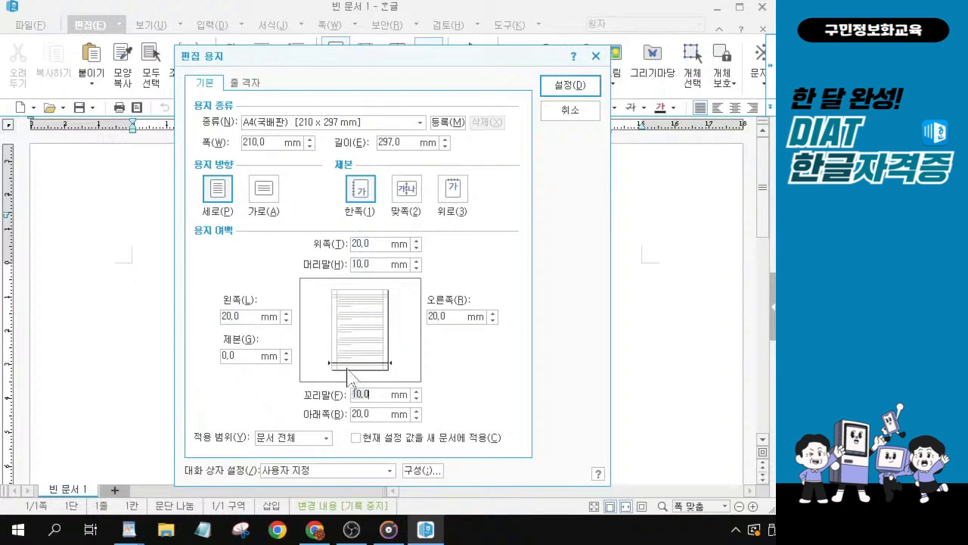
pyautogui.click(580, 91)
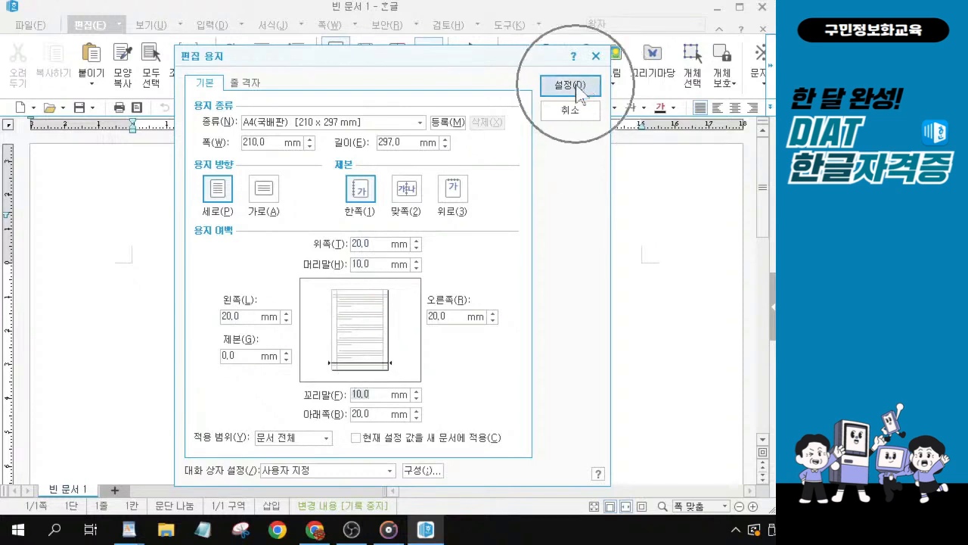
pyautogui.click(579, 90)
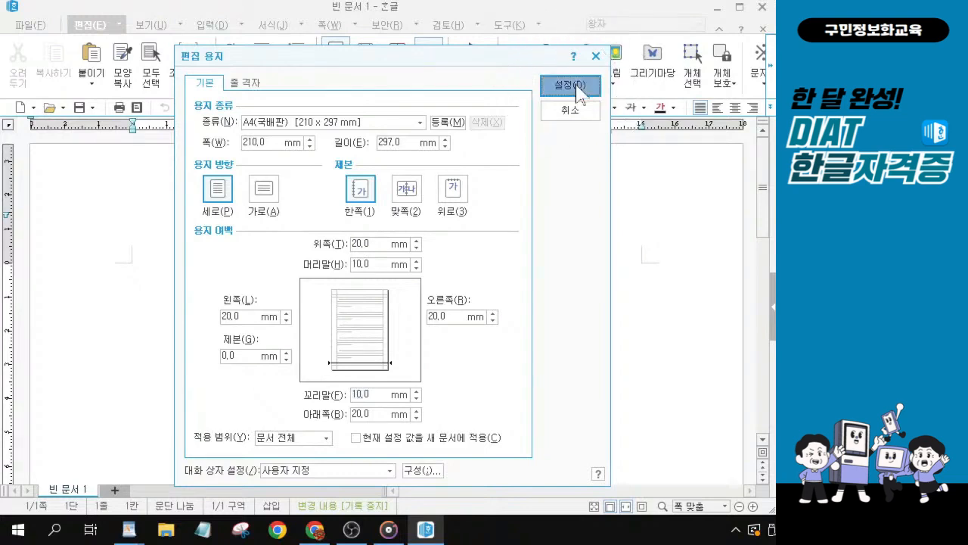
pyautogui.click(581, 85)
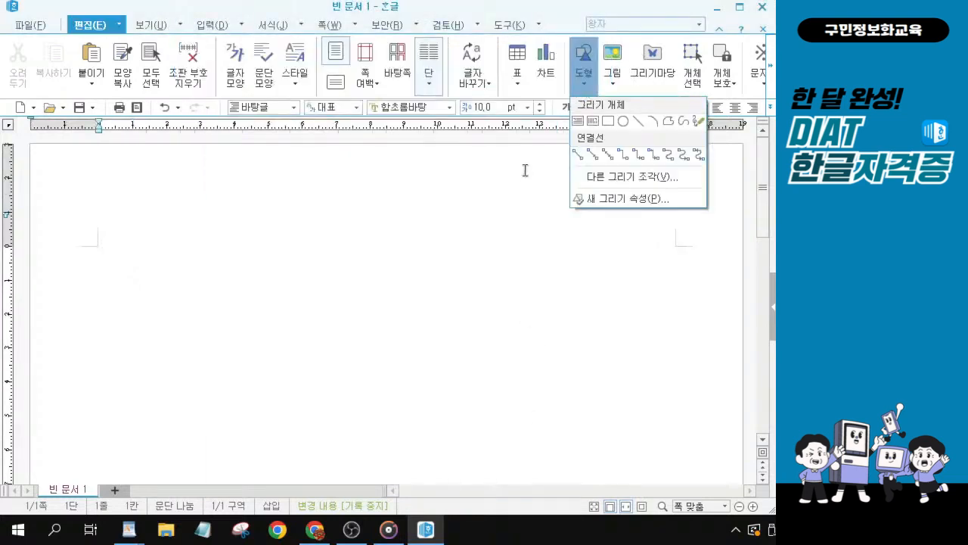
pyautogui.click(525, 170)
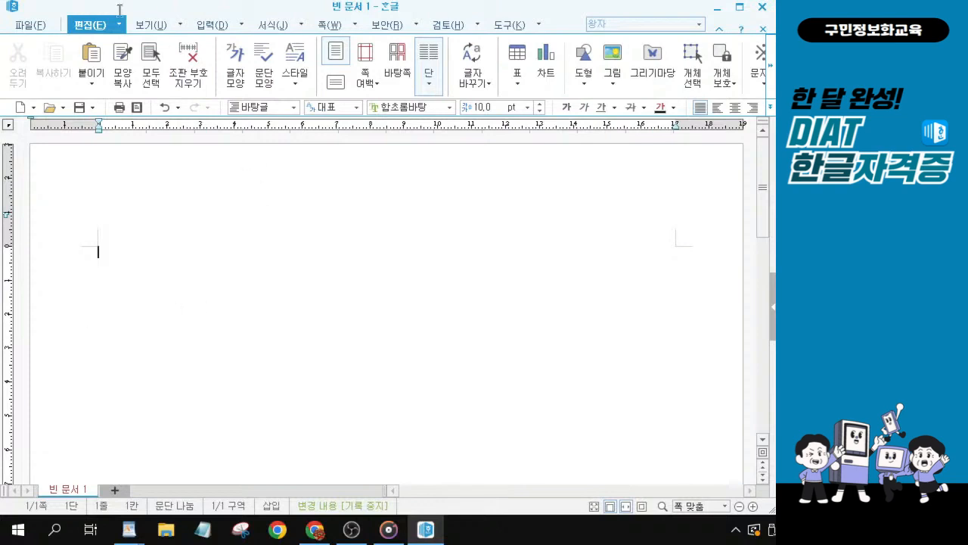
# - Turn on the display of paragraph marks (문단 부호) in the document
pyautogui.click(154, 25)
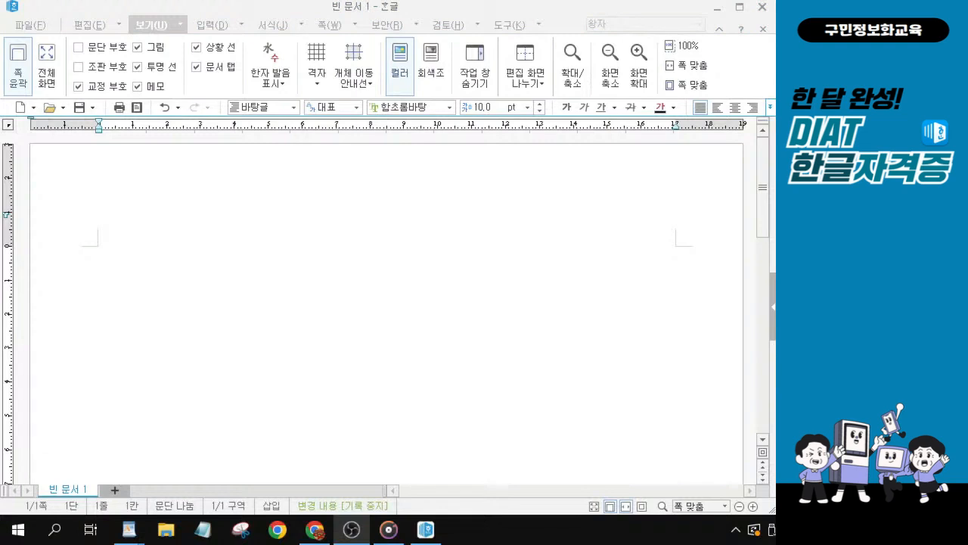
pyautogui.click(157, 27)
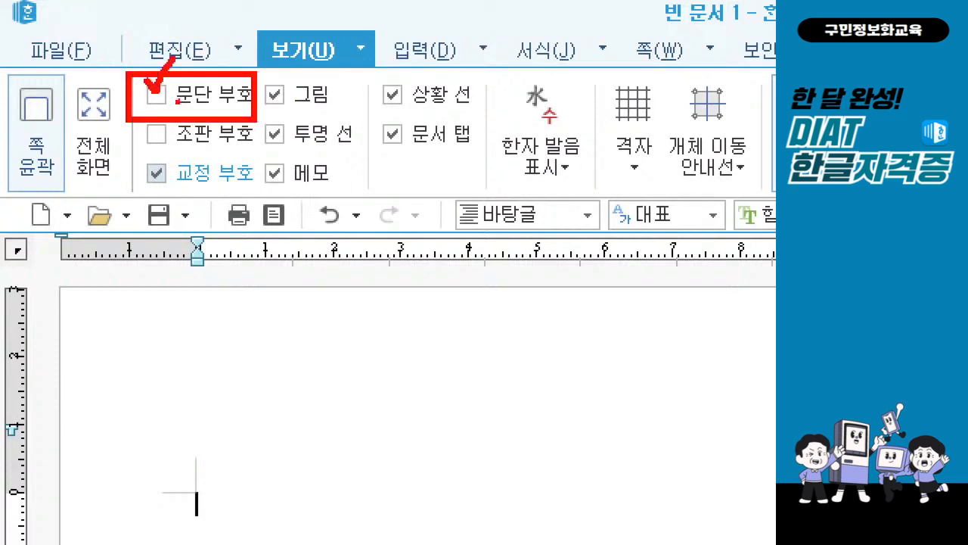
pyautogui.click(156, 96)
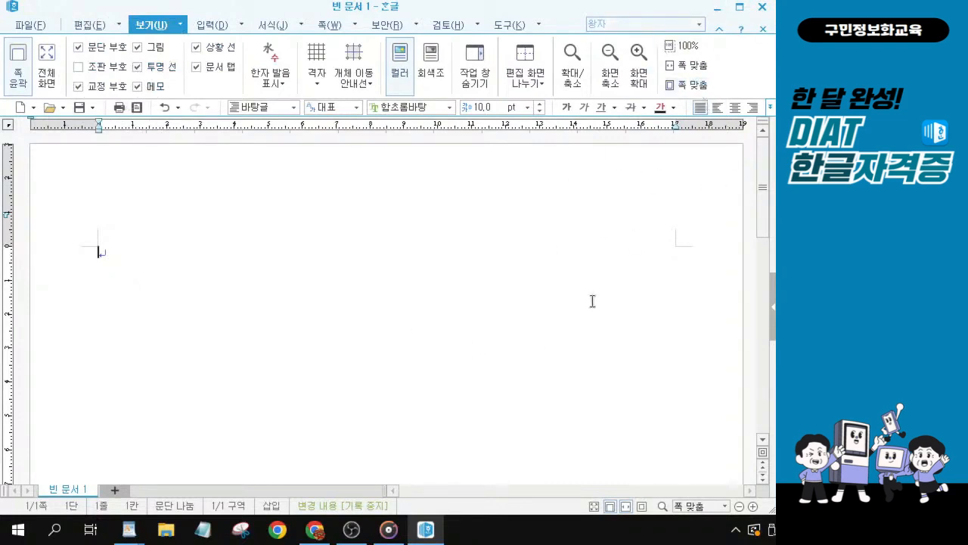
pyautogui.press('ctrl')
pyautogui.press('ctrl')
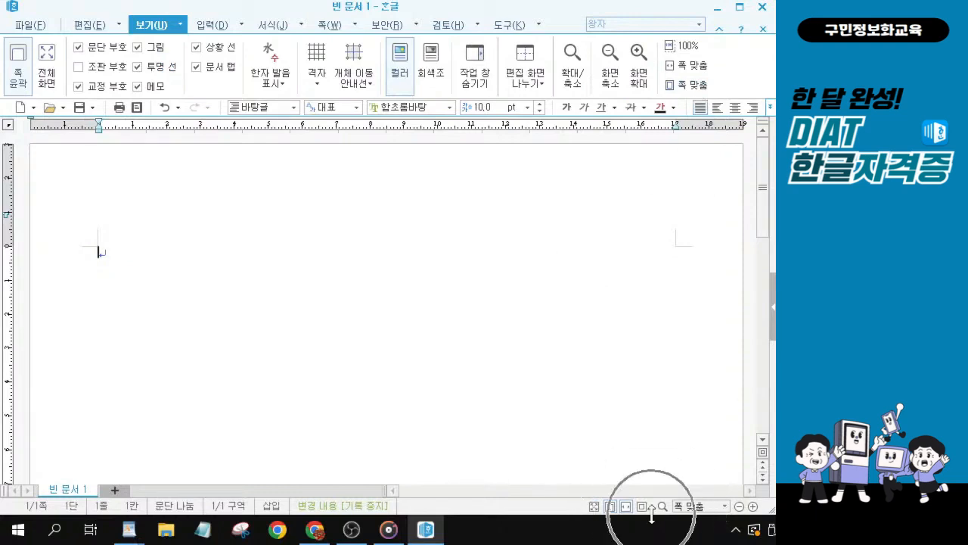
# - Zoom the page out to 85%, and fit it back to the page width (폭 맞춤)
pyautogui.press('ctrl')
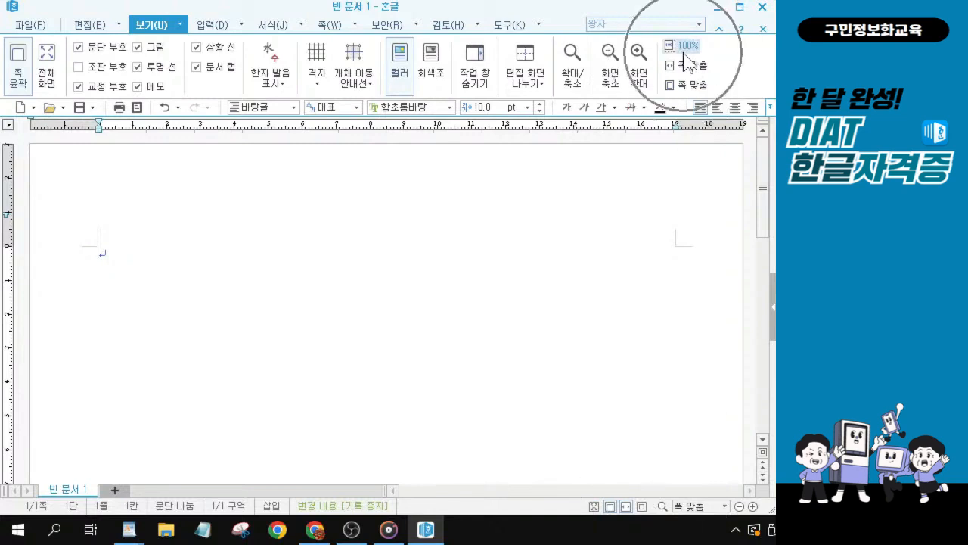
pyautogui.press('ctrl')
pyautogui.press('ctrl')
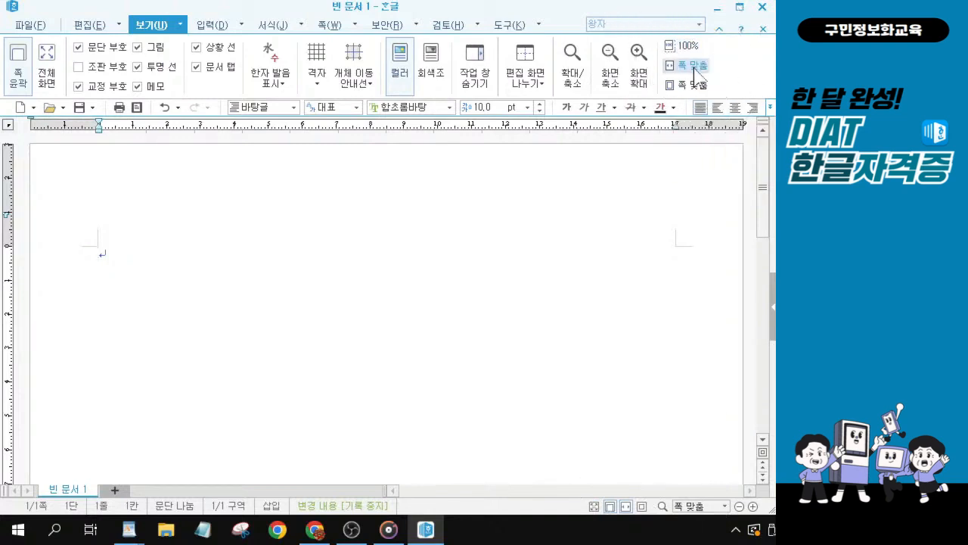
pyautogui.press('ctrl')
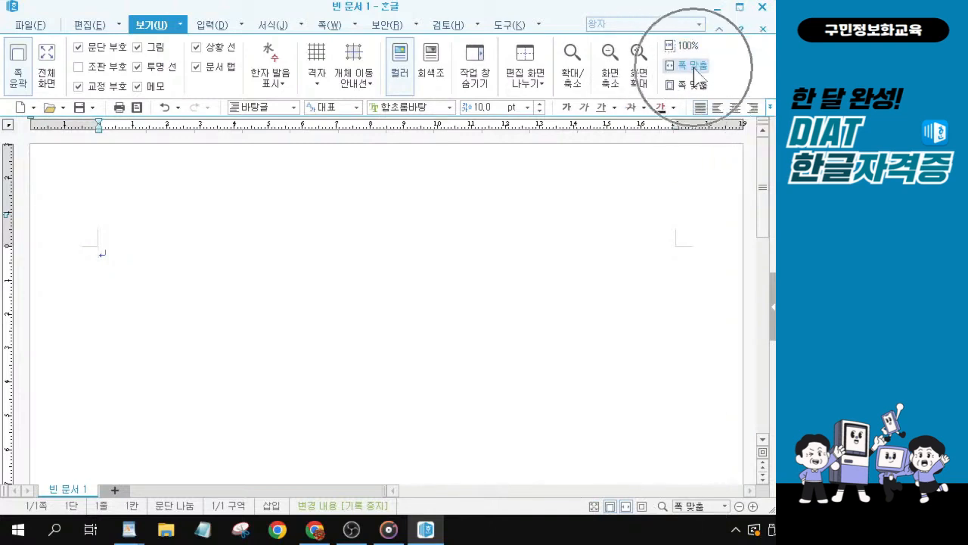
pyautogui.scroll(-6, 469, 240)
pyautogui.scroll(1, 467, 240)
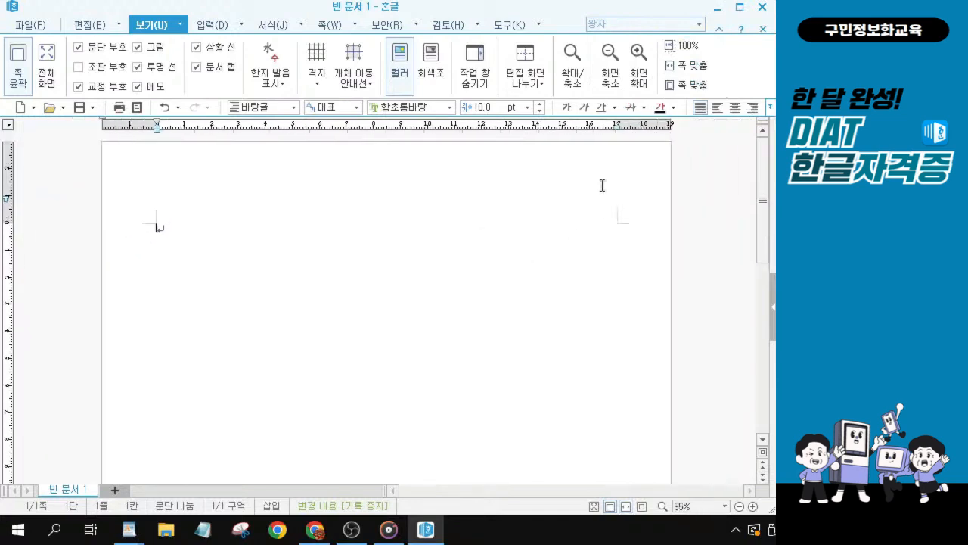
pyautogui.scroll(-1, 431, 295)
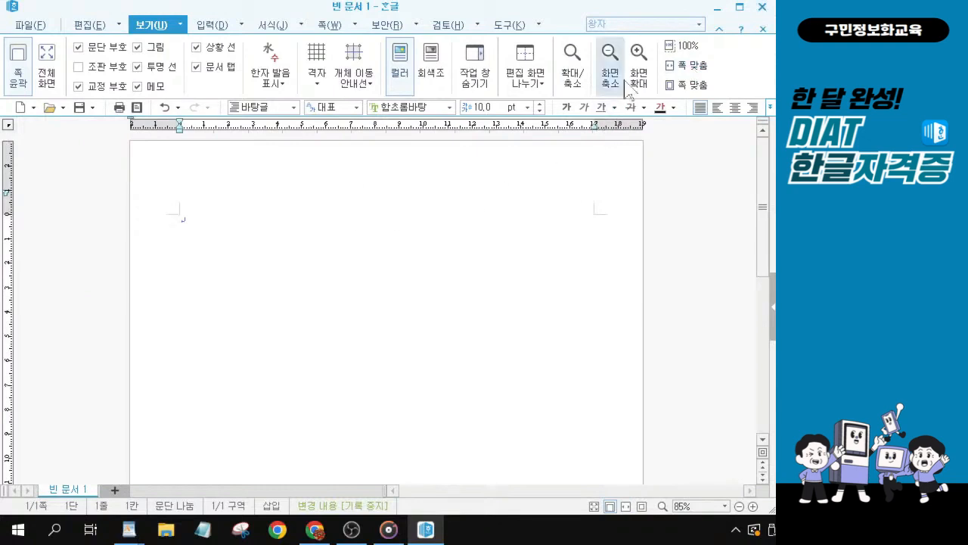
pyautogui.click(683, 66)
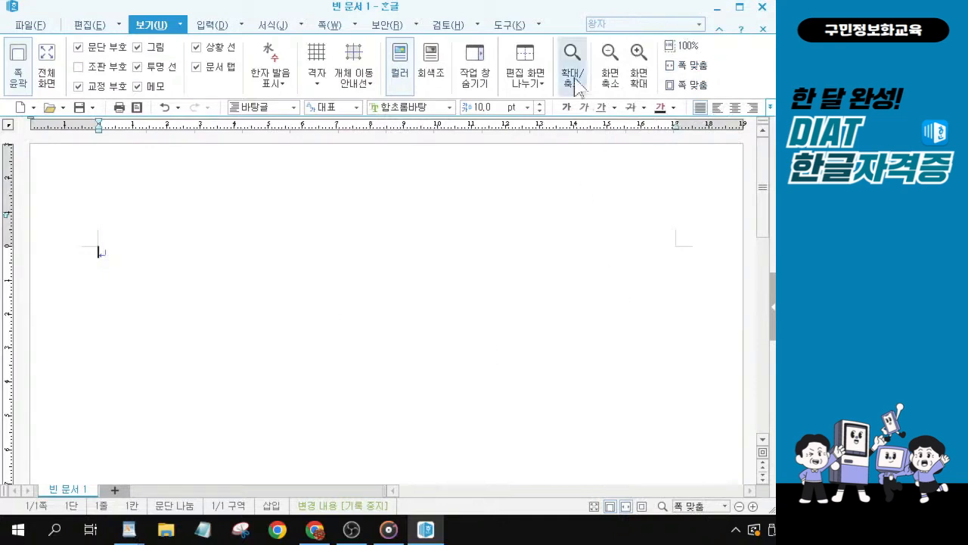
# - Enlarge the document view to 135%
pyautogui.click(639, 76)
pyautogui.click(639, 75)
pyautogui.click(639, 76)
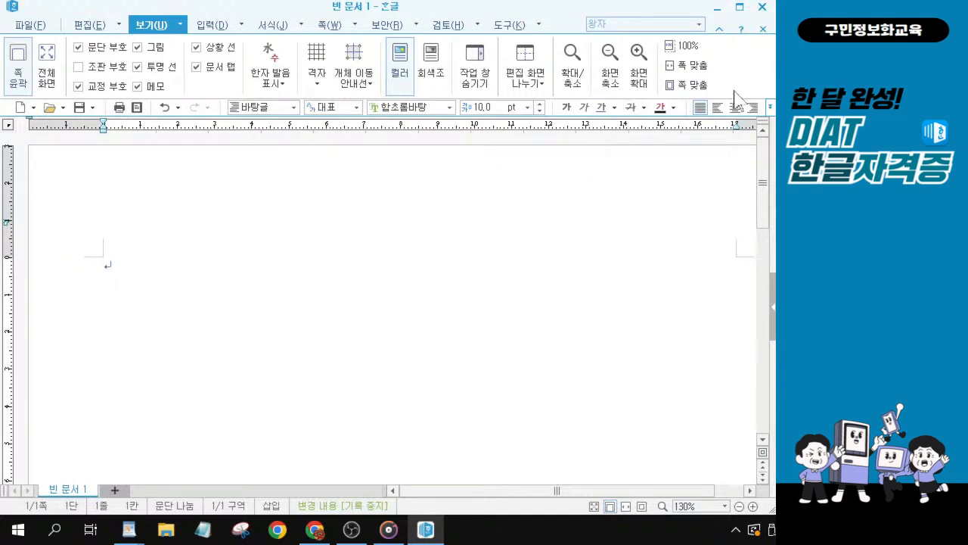
pyautogui.click(640, 89)
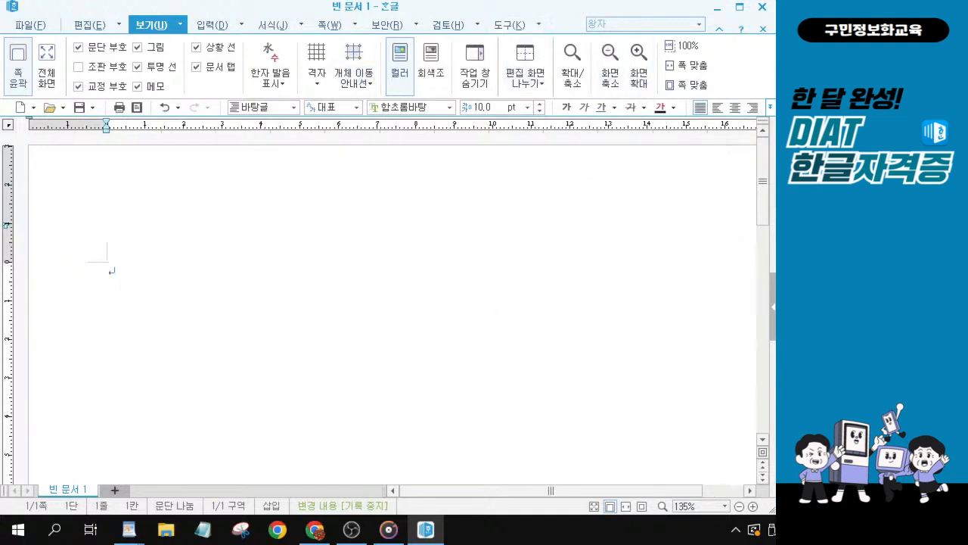
pyautogui.hotkey('alt', 'Tab')
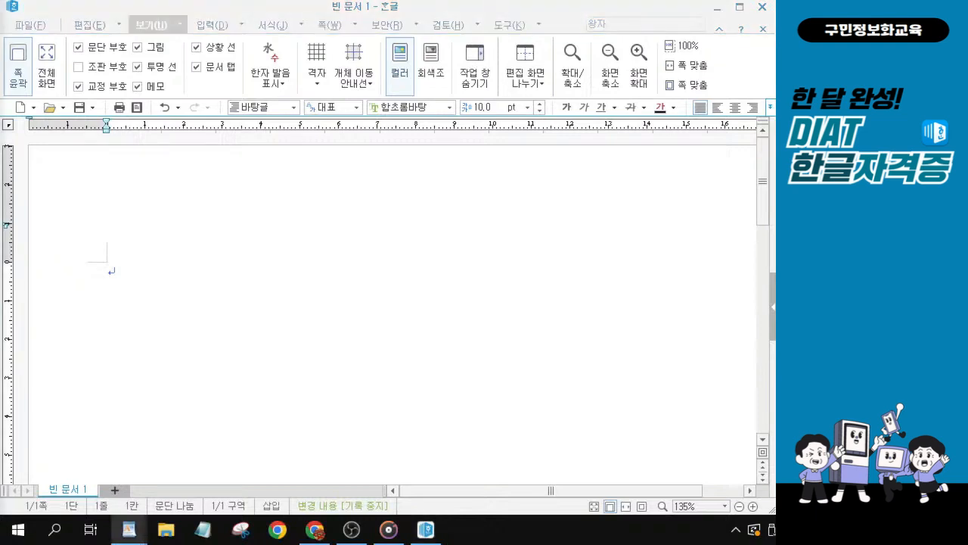
# - Open the 빠른 교정 내용 settings
pyautogui.click(506, 28)
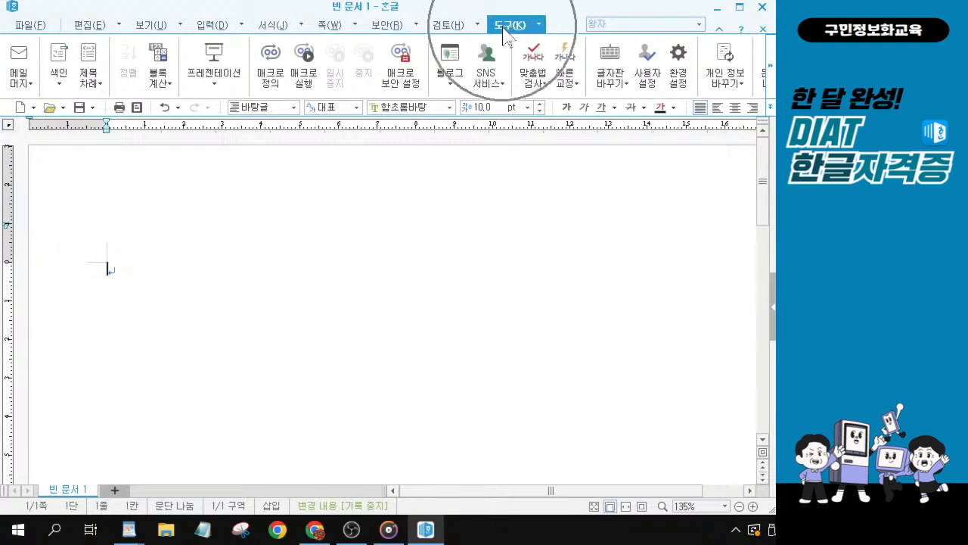
pyautogui.click(504, 29)
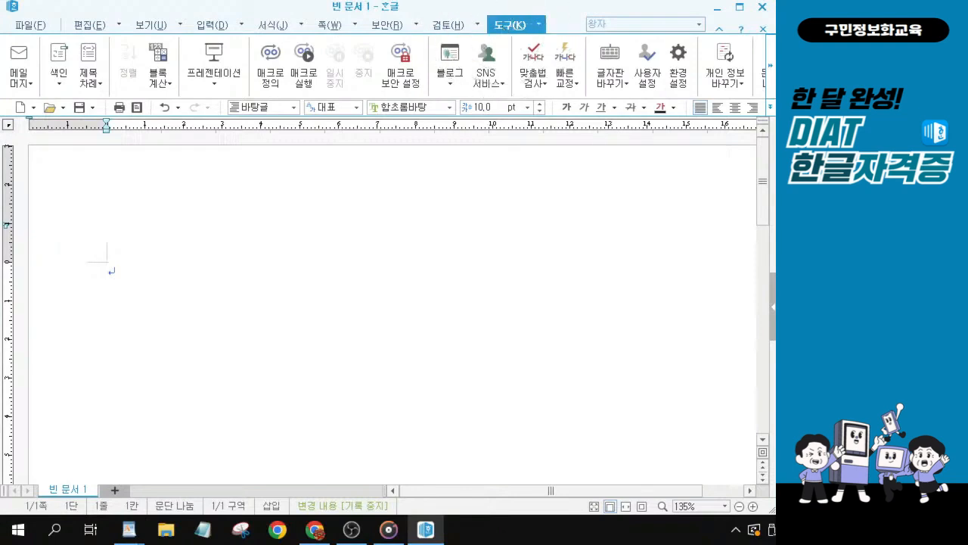
pyautogui.hotkey('alt', 'Tab')
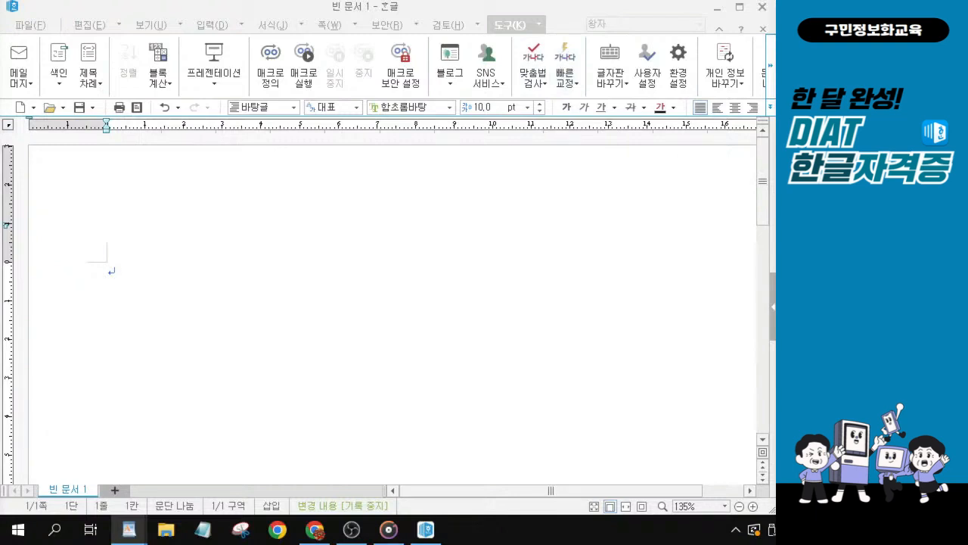
pyautogui.click(499, 30)
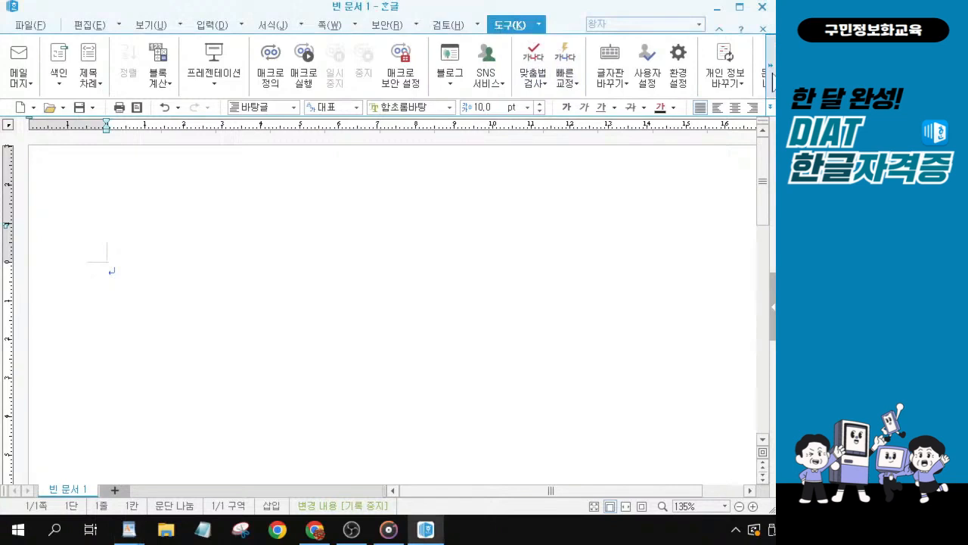
pyautogui.press('ctrl')
pyautogui.press('ctrl')
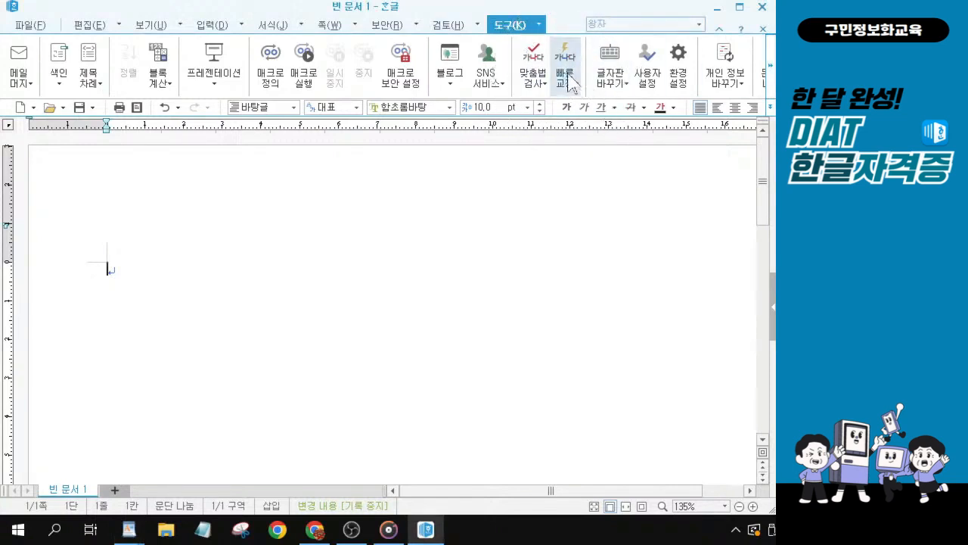
pyautogui.press('ctrl')
pyautogui.click(571, 89)
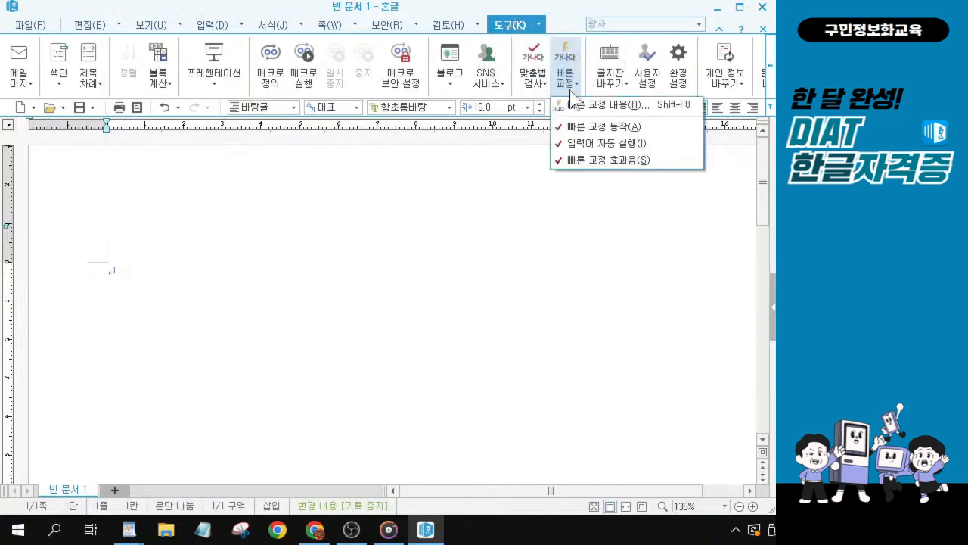
pyautogui.press('ctrl')
pyautogui.press('ctrl')
pyautogui.press('ctrl')
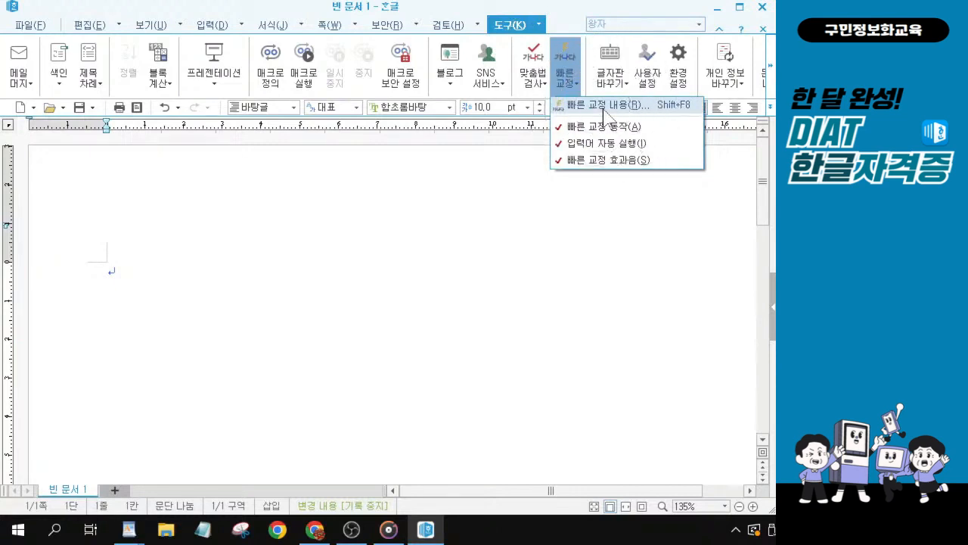
pyautogui.click(604, 105)
pyautogui.moveTo(455, 89); pyautogui.dragTo(346, 130)
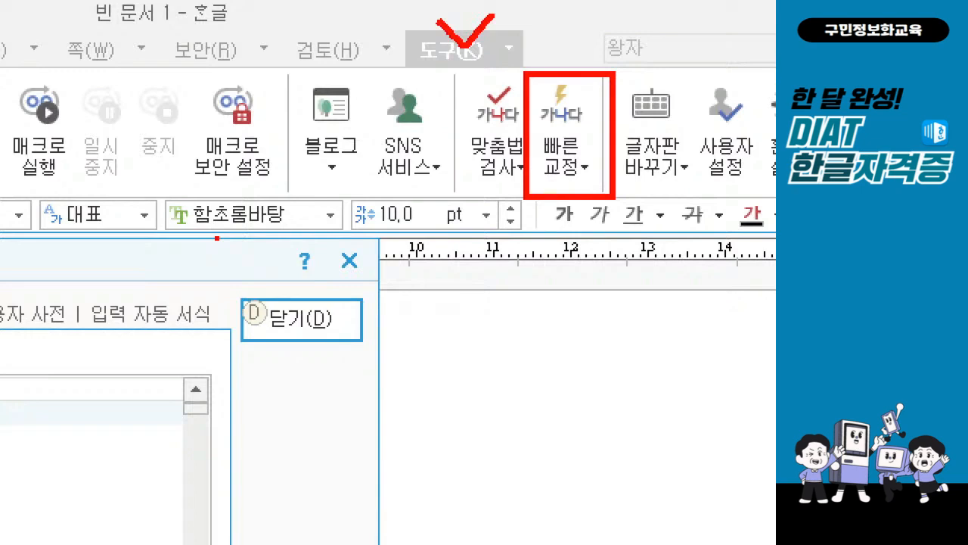
pyautogui.moveTo(314, 129); pyautogui.dragTo(310, 84)
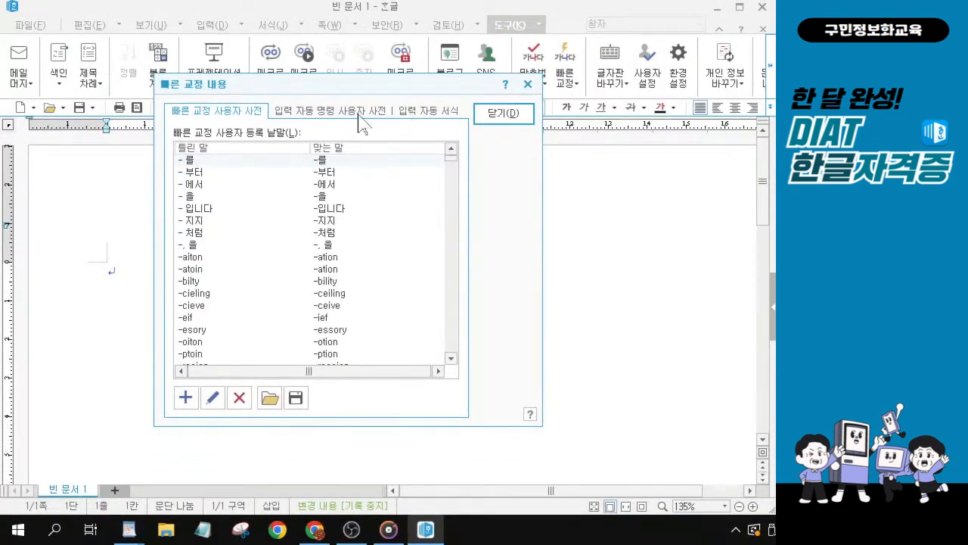
# - Turn off 자동 글머리 기호 넣기 and 자동 번호 매기기 in the 입력 자동 서식 options, and close the quick-correction dialog
pyautogui.click(428, 114)
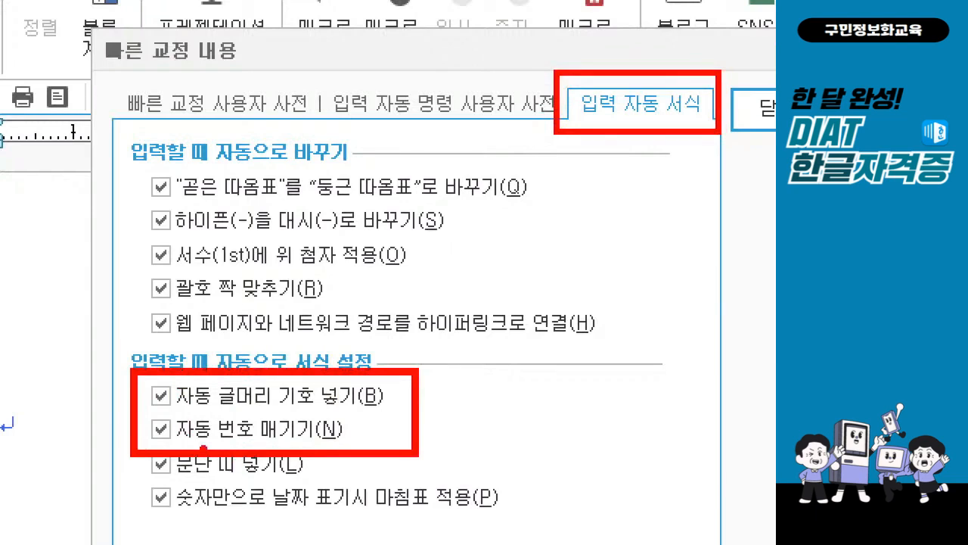
pyautogui.moveTo(152, 412); pyautogui.dragTo(179, 407)
pyautogui.moveTo(148, 446); pyautogui.dragTo(198, 443)
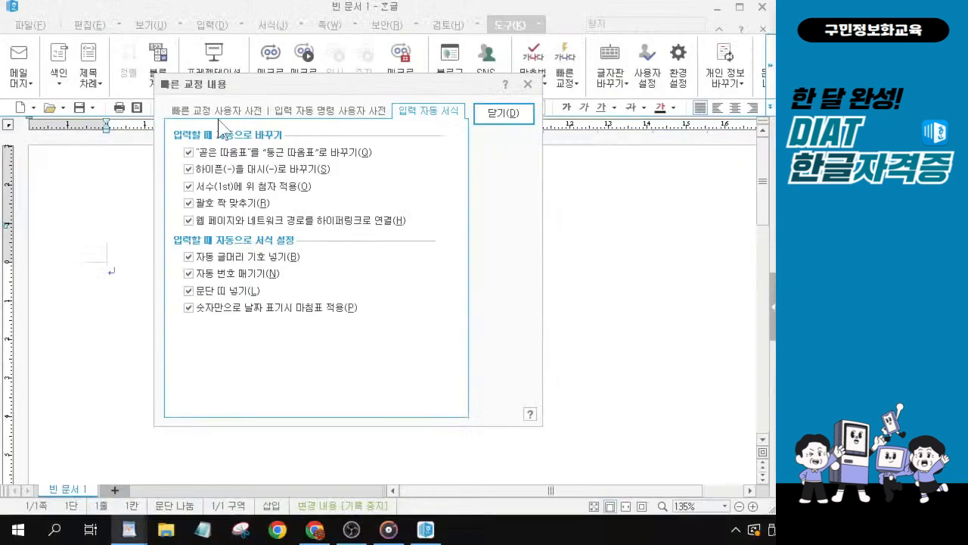
pyautogui.click(194, 257)
pyautogui.click(195, 273)
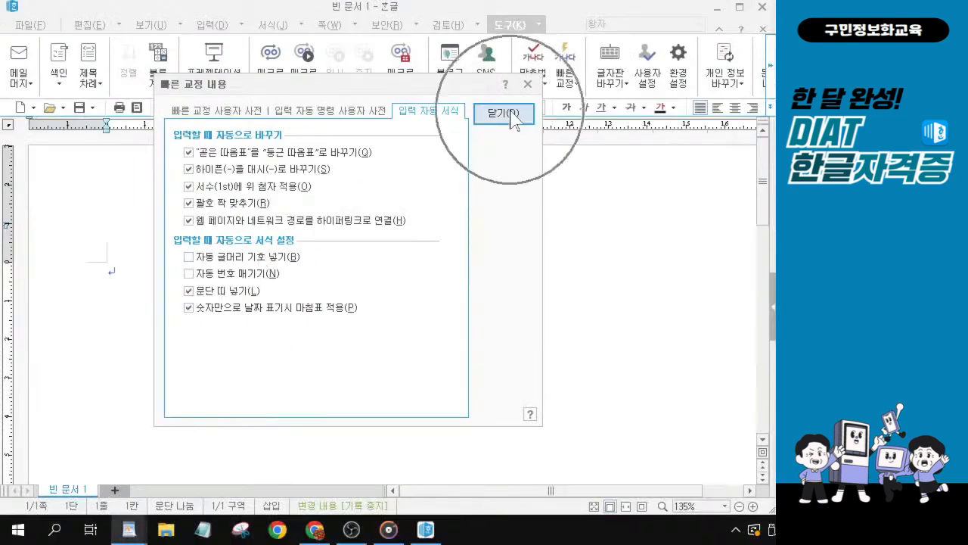
pyautogui.click(513, 119)
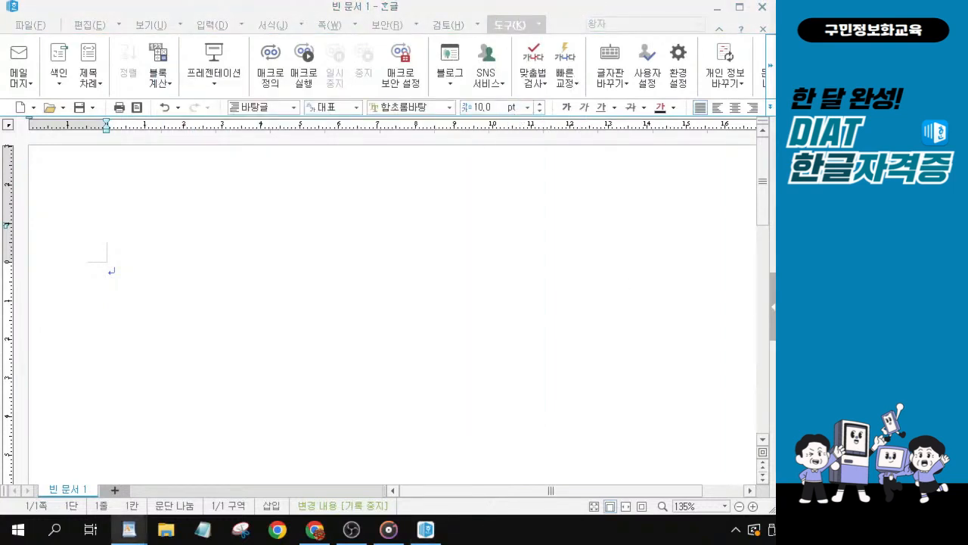
# - Set the document's font to 바탕 for the blank page's text
pyautogui.click(451, 109)
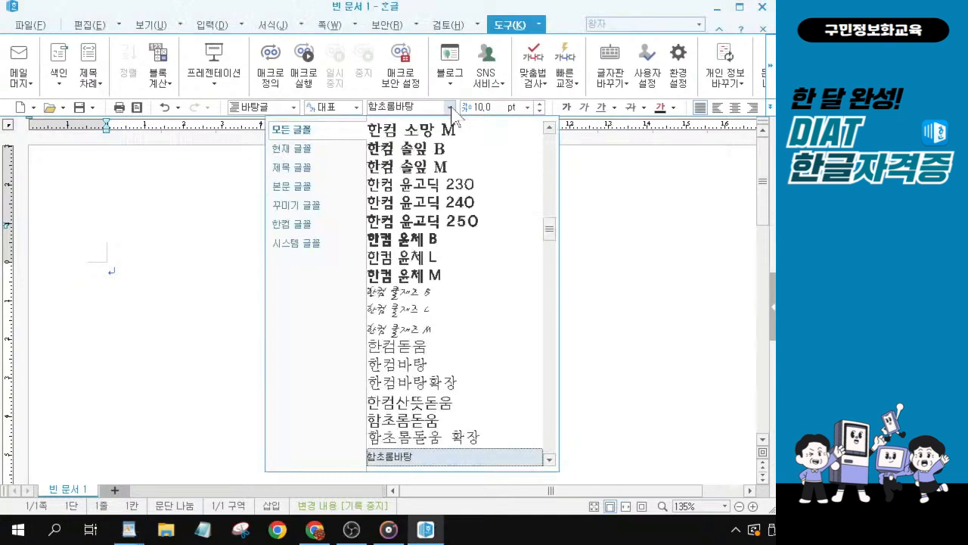
pyautogui.click(451, 108)
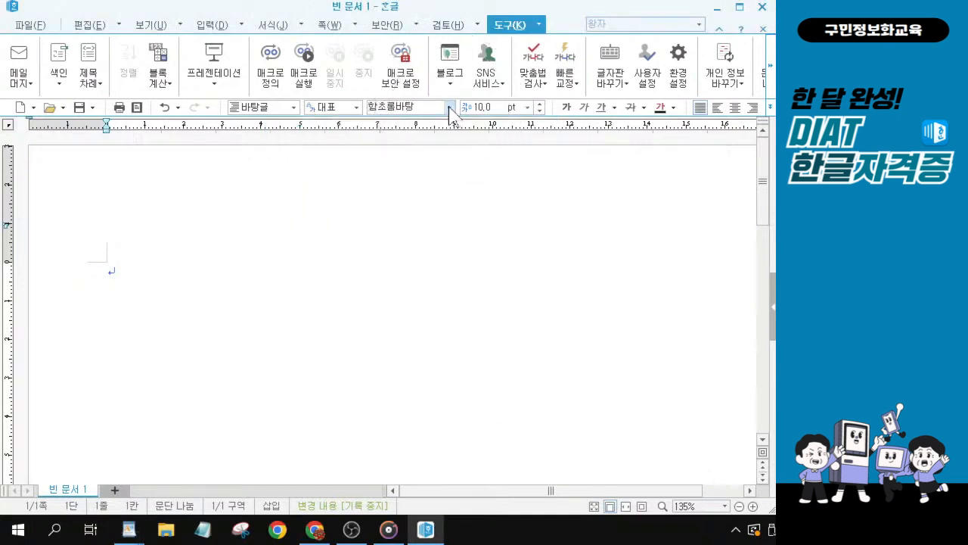
pyautogui.click(451, 111)
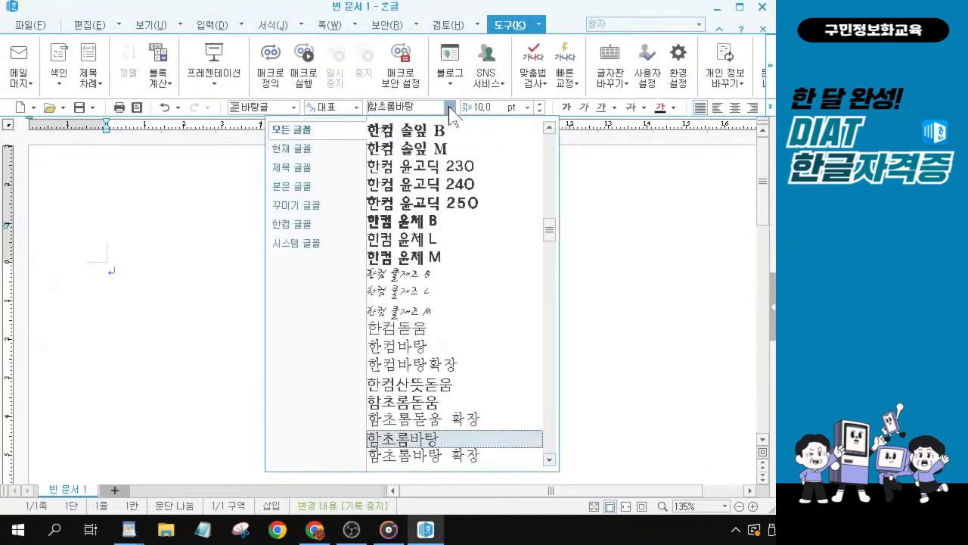
pyautogui.scroll(3, 424, 227)
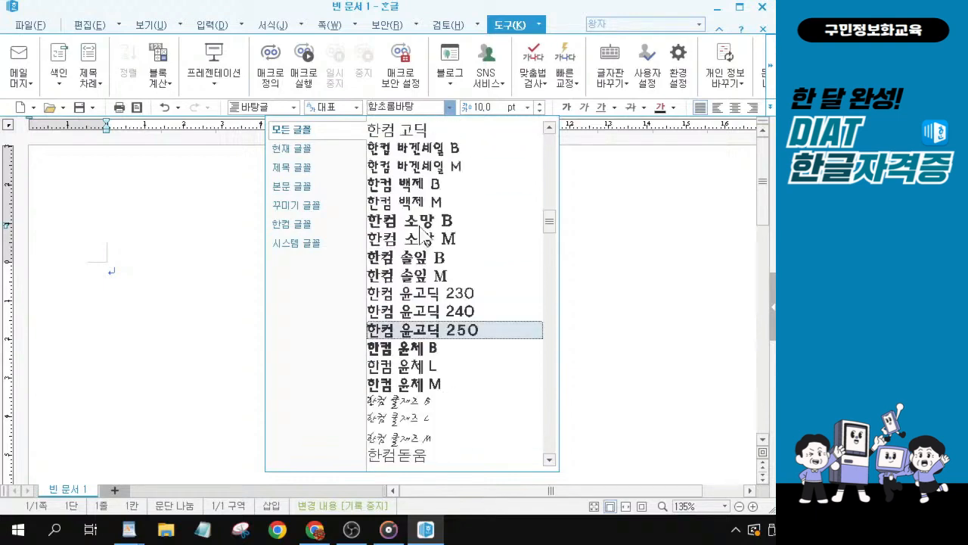
pyautogui.scroll(7, 420, 225)
pyautogui.scroll(4, 422, 208)
pyautogui.click(395, 148)
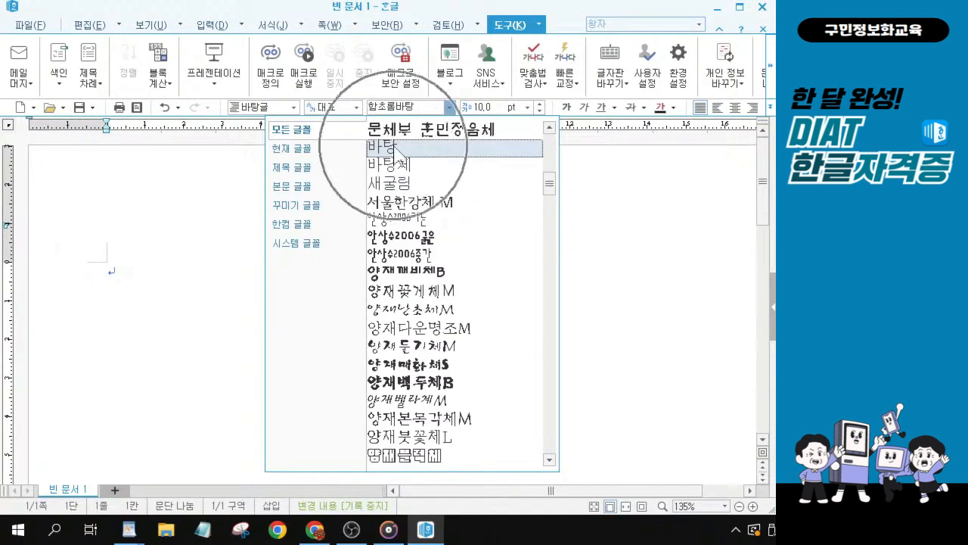
pyautogui.scroll(3, 394, 150)
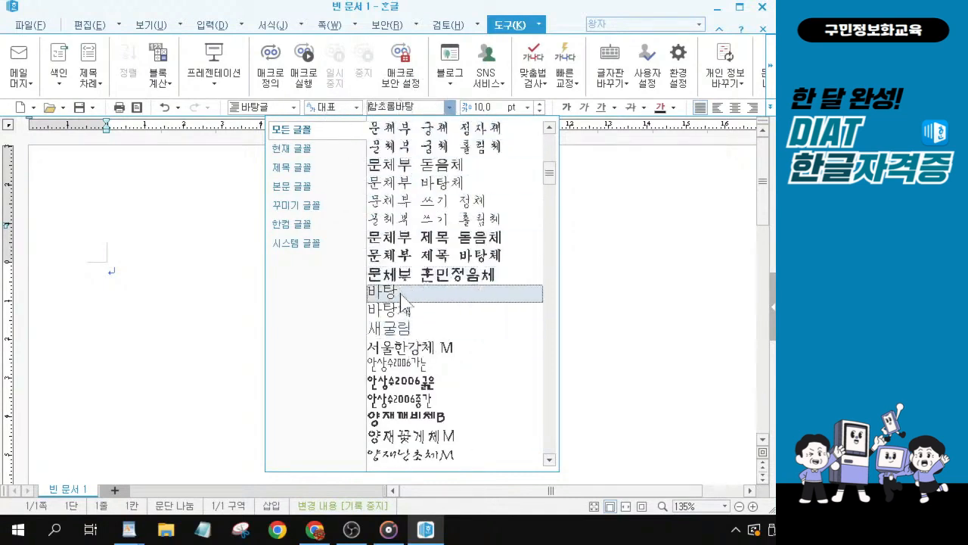
pyautogui.doubleClick(401, 297)
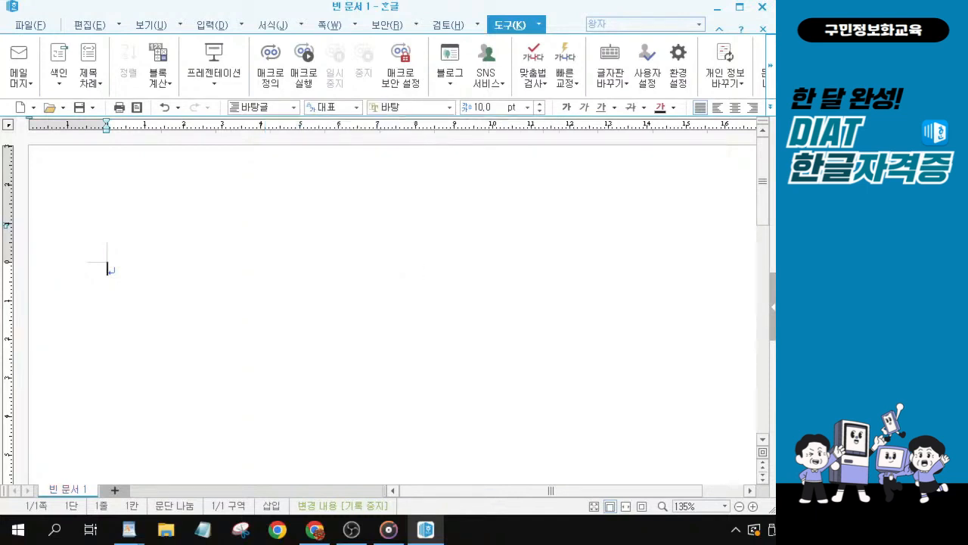
pyautogui.press('ctrl')
pyautogui.press('ctrl')
pyautogui.hotkey('alt', 'Tab')
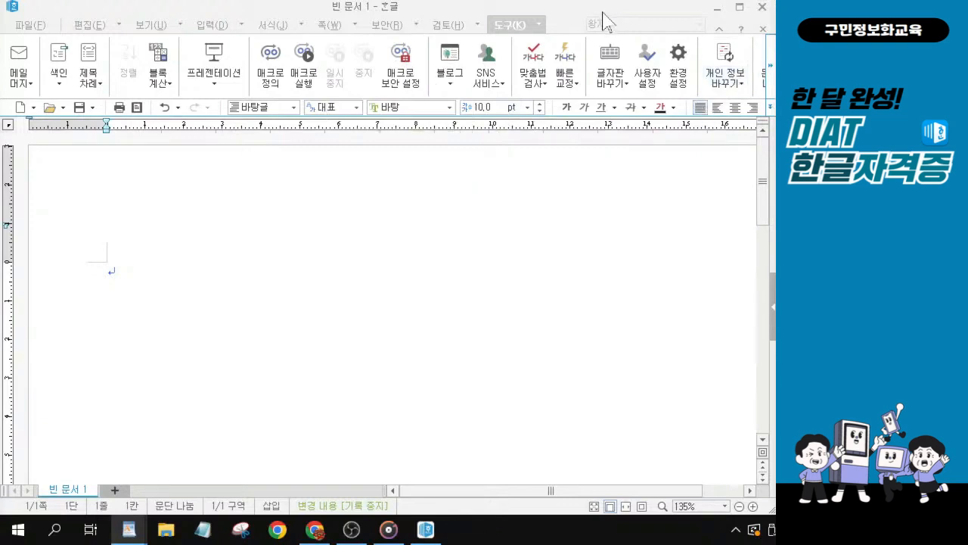
# - Shift the document window aside and widen it to view the line spacing setting
pyautogui.moveTo(600, 8); pyautogui.dragTo(434, 27)
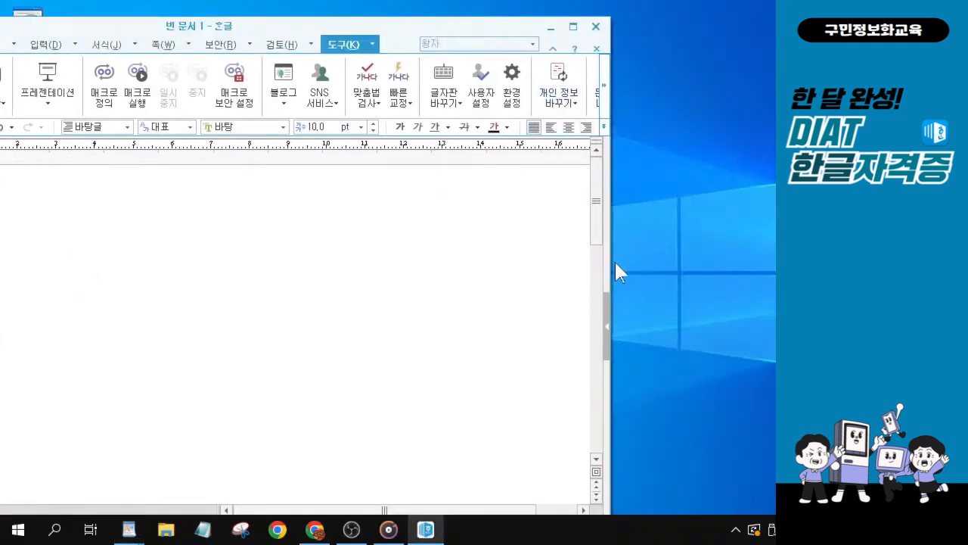
pyautogui.moveTo(610, 261); pyautogui.dragTo(742, 262)
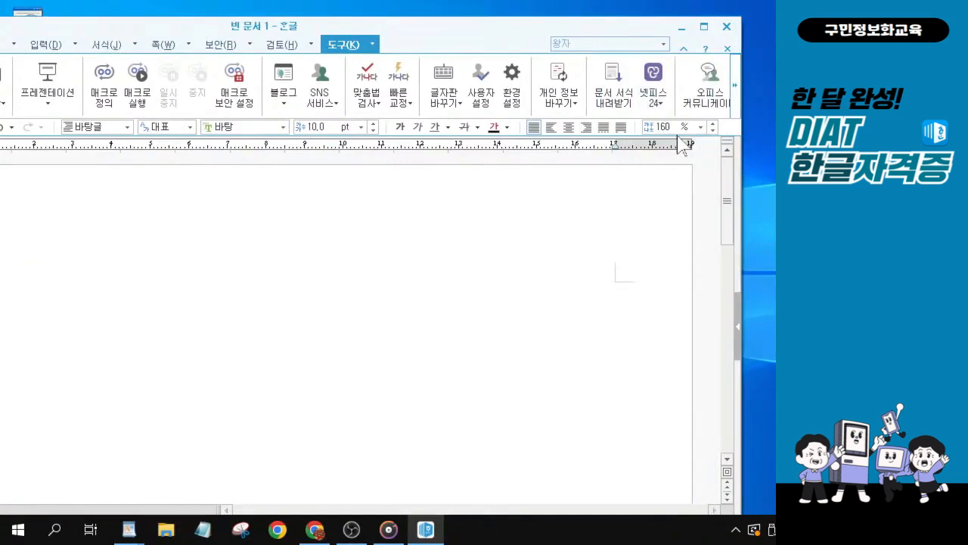
pyautogui.press('ctrl')
pyautogui.click(754, 303)
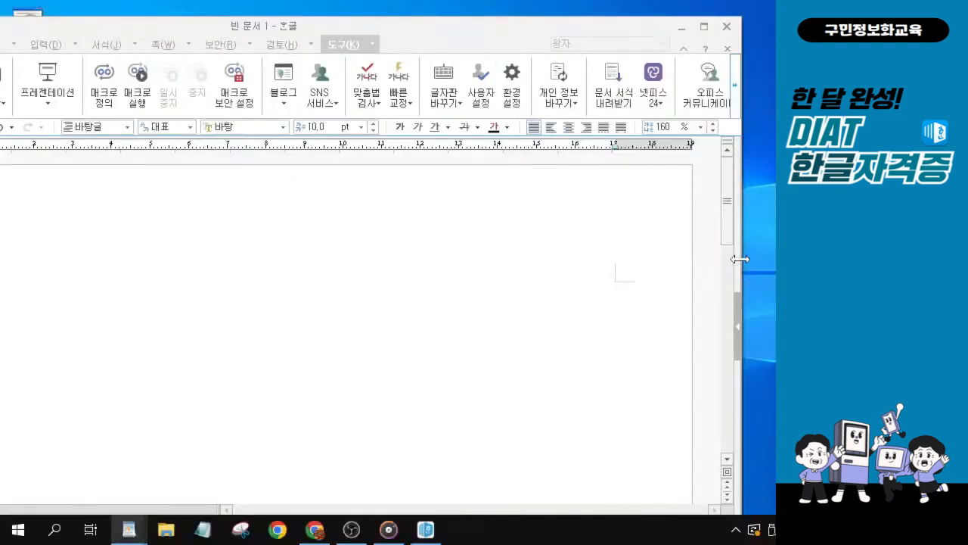
# - Move the document window back so its beginning is in view, and resize it to the screen's edge
pyautogui.moveTo(740, 259); pyautogui.dragTo(566, 281)
pyautogui.moveTo(406, 16); pyautogui.dragTo(572, 15)
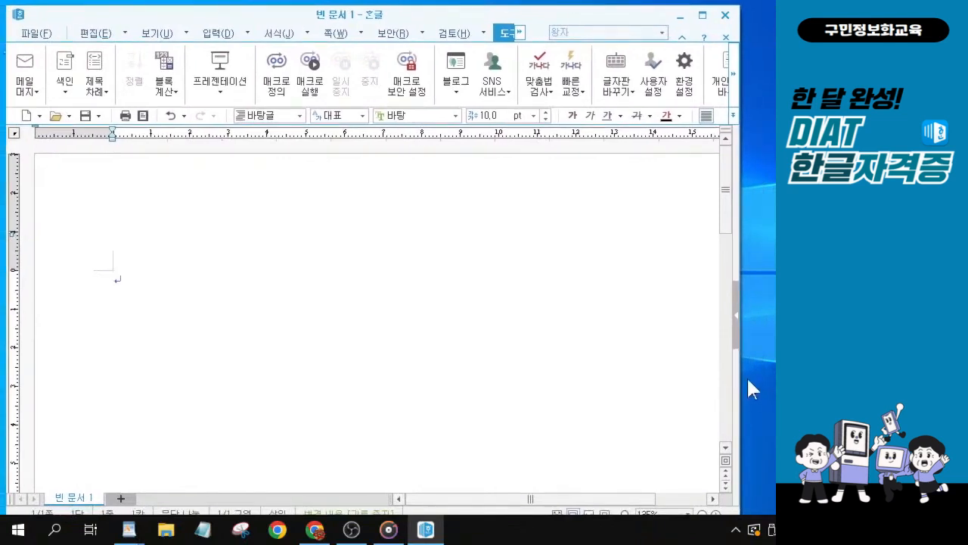
pyautogui.moveTo(741, 371); pyautogui.dragTo(776, 371)
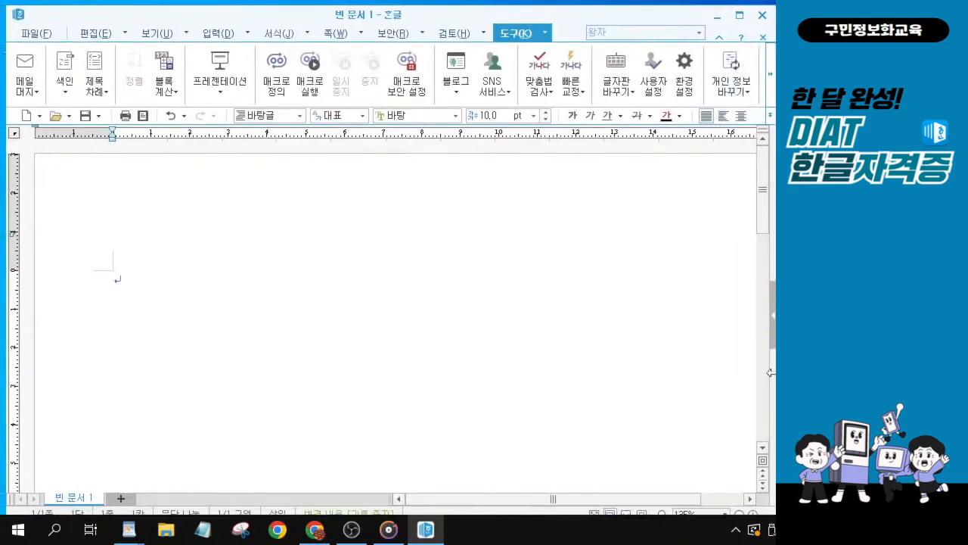
pyautogui.hotkey('alt', 'Tab')
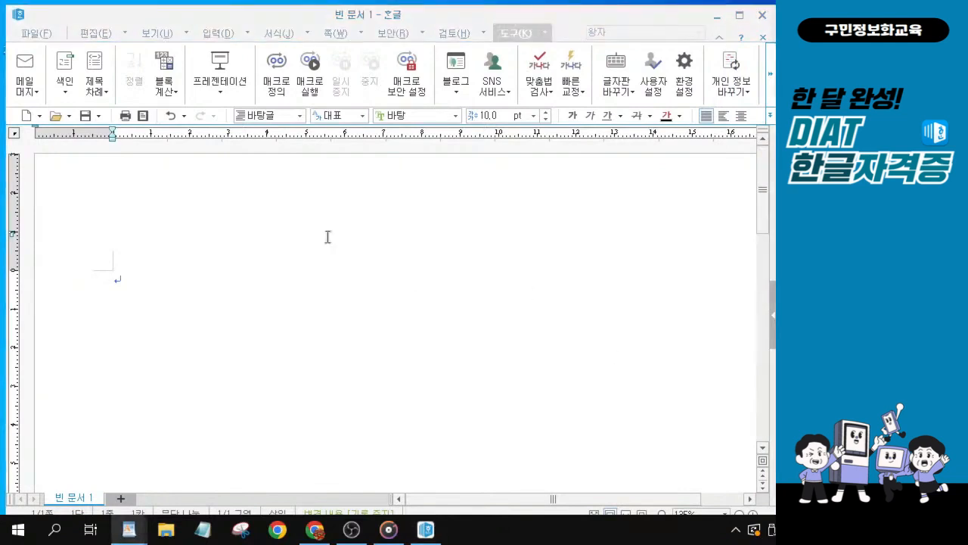
pyautogui.click(295, 15)
pyautogui.press('ctrl')
pyautogui.press('ctrl')
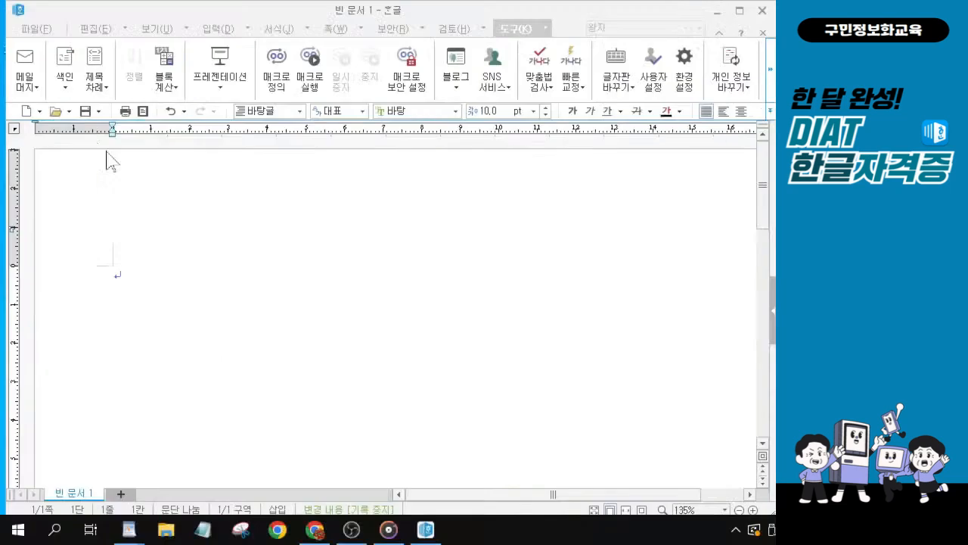
# - Save the blank document as 워드-20221103 in 한글 문서 (*.hwp) format in the desktop's KAIT folder
pyautogui.click(414, 169)
pyautogui.click(171, 113)
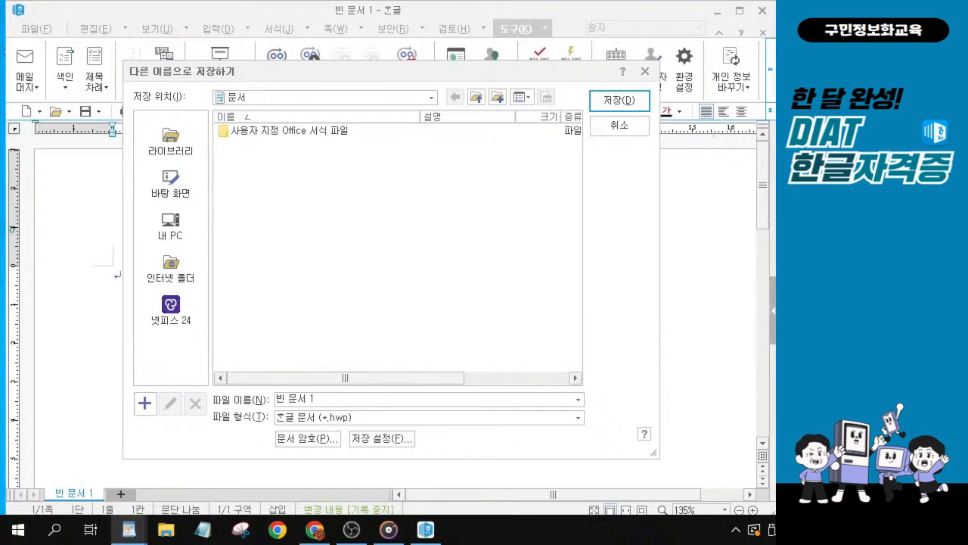
pyautogui.click(167, 197)
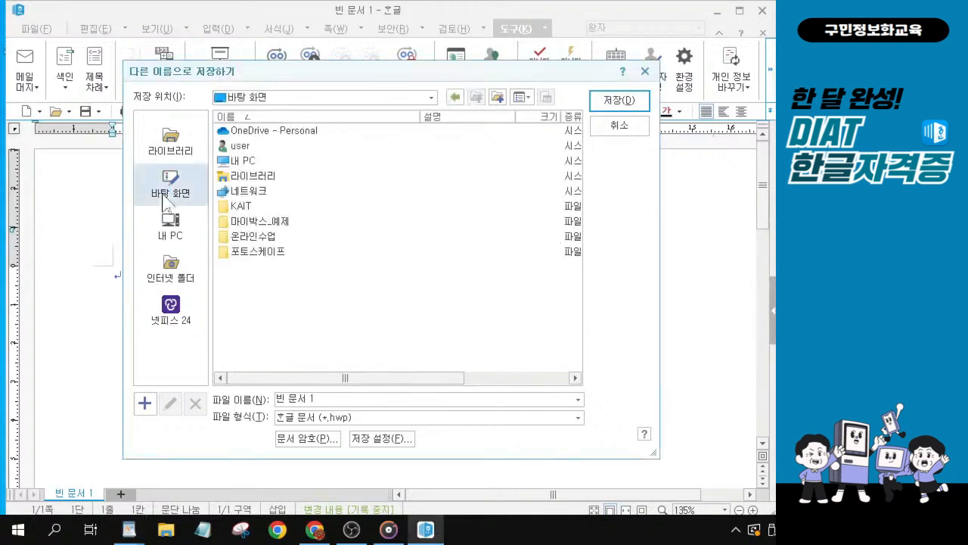
pyautogui.click(249, 212)
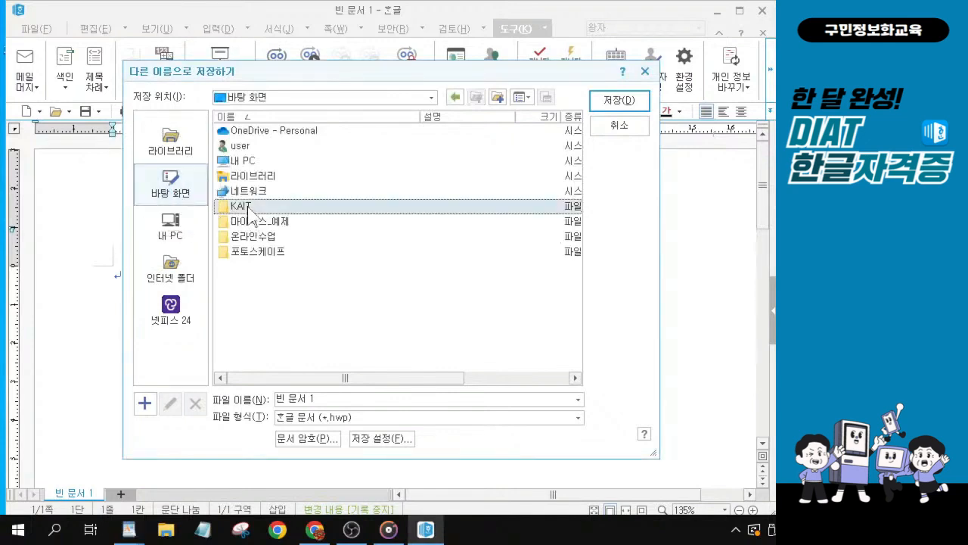
pyautogui.doubleClick(248, 208)
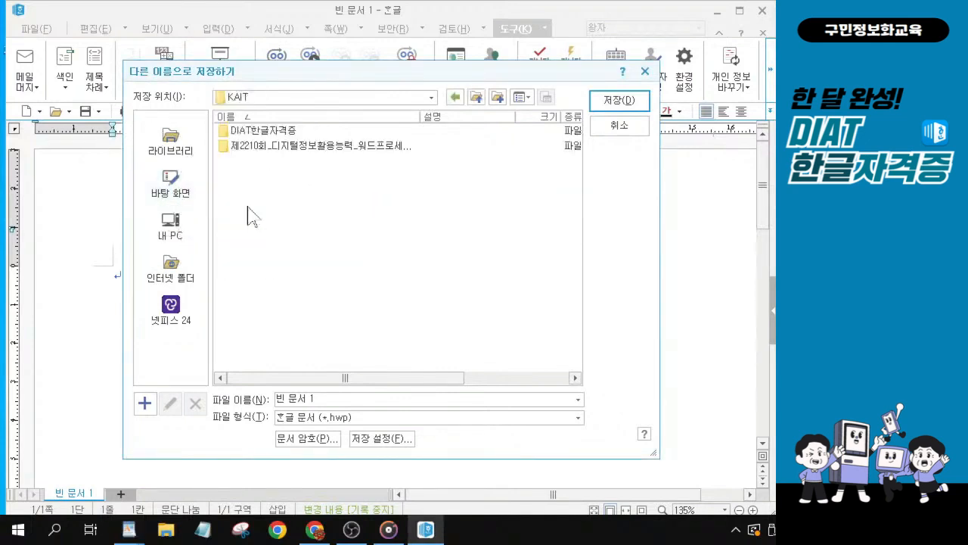
pyautogui.moveTo(315, 398); pyautogui.dragTo(152, 383)
pyautogui.write('워드-202211')
pyautogui.write('03')
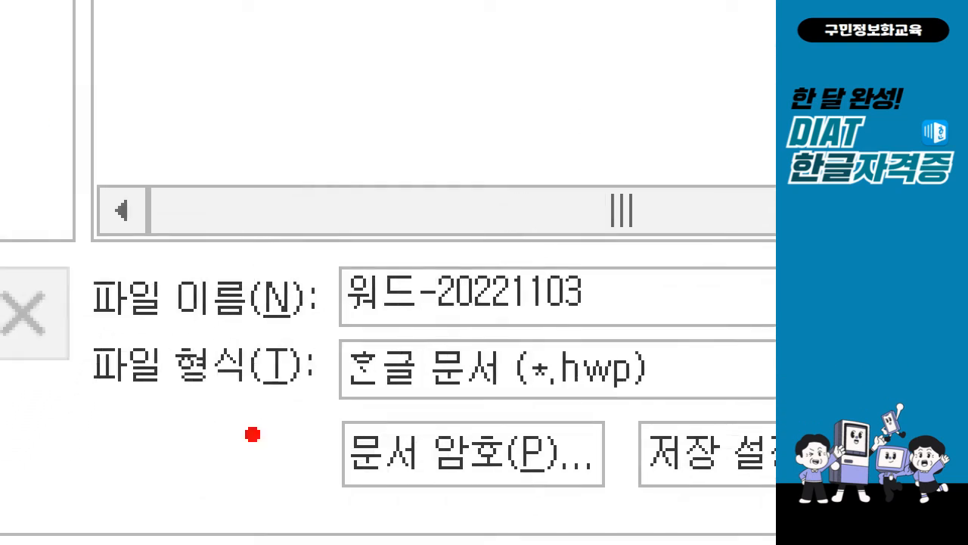
pyautogui.moveTo(319, 243)
pyautogui.mouseDown()
pyautogui.moveTo(582, 370)
pyautogui.moveTo(668, 341)
pyautogui.mouseUp()
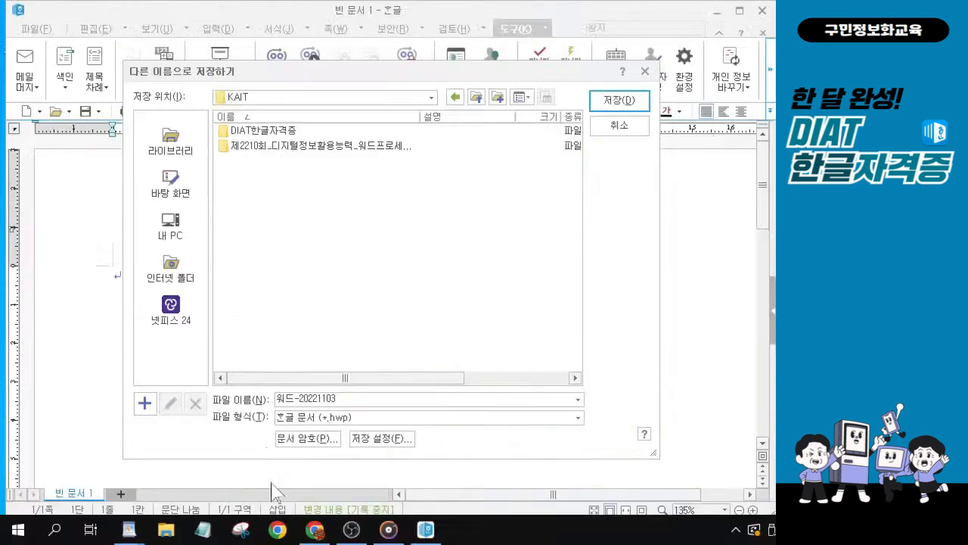
pyautogui.click(610, 103)
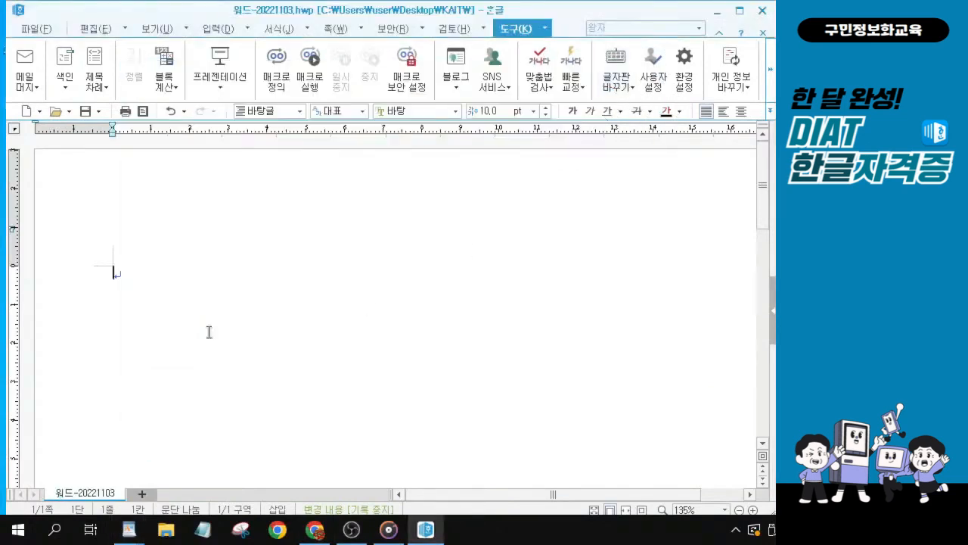
# - Switch to the 본문입력 document in WordPad and enlarge its text to 410% from the first paragraph
pyautogui.press('ctrl')
pyautogui.press('ctrl')
pyautogui.hotkey('alt', 'Tab')
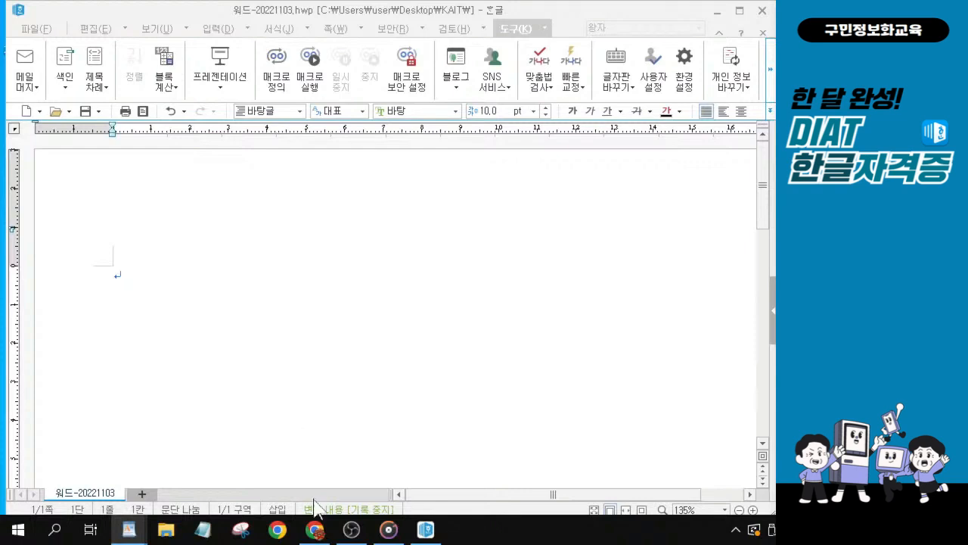
pyautogui.moveTo(276, 536)
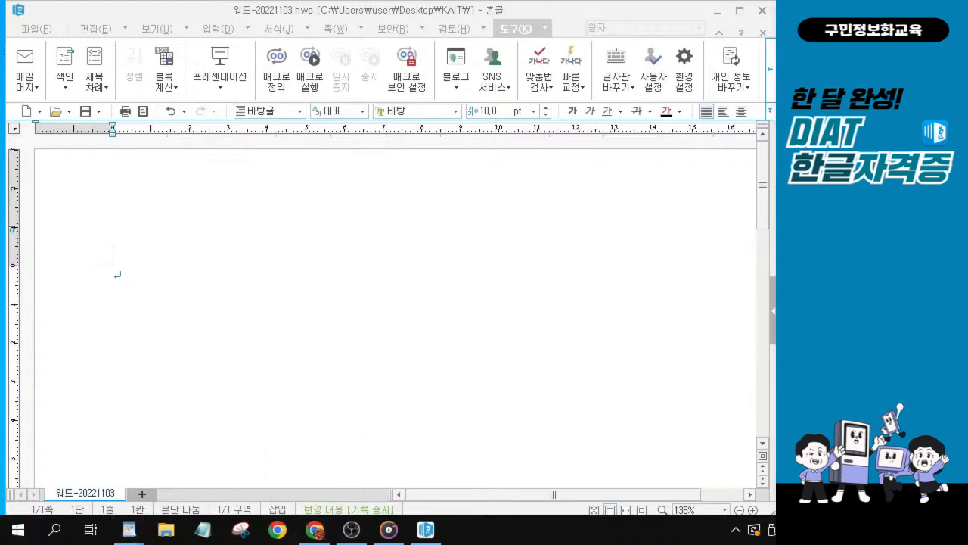
pyautogui.click(128, 530)
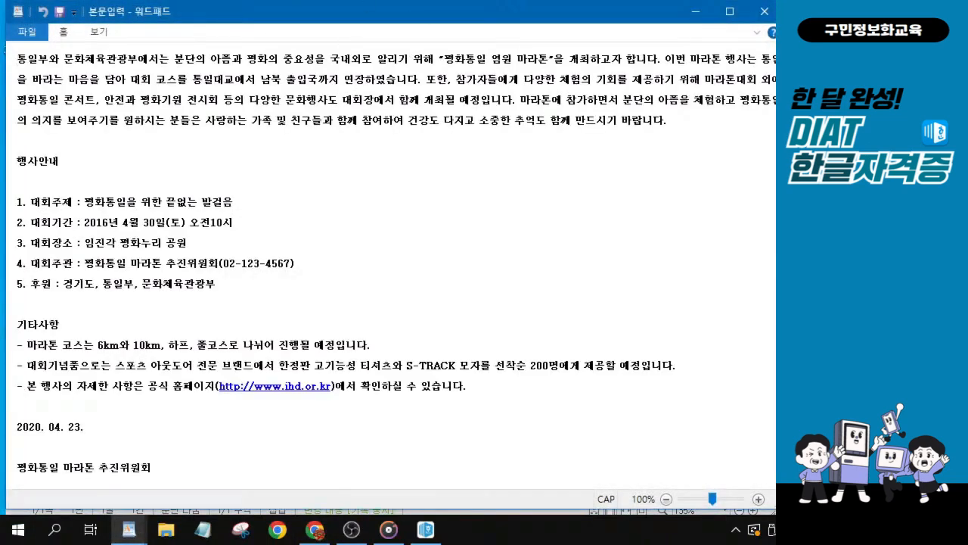
pyautogui.scroll(3, 391, 265)
pyautogui.scroll(17, 390, 265)
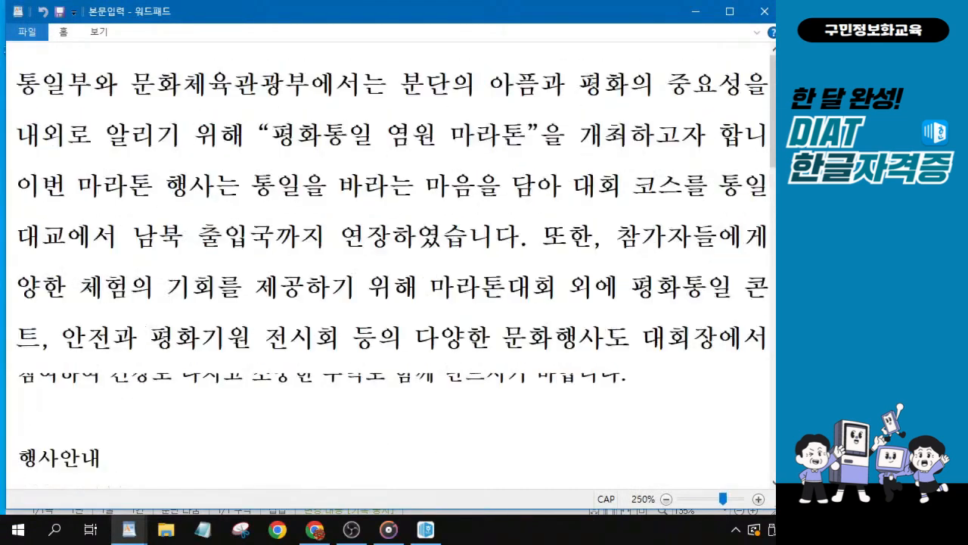
pyautogui.scroll(11, 391, 265)
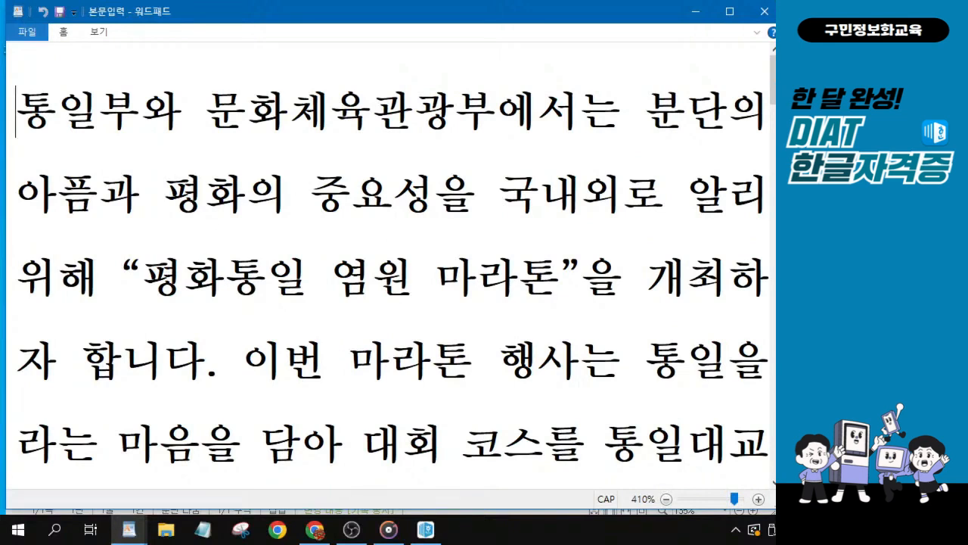
# - Narrow and reposition the 본문입력 window so that its full text width fits on screen
pyautogui.moveTo(771, 258)
pyautogui.mouseDown()
pyautogui.moveTo(757, 262)
pyautogui.moveTo(769, 264)
pyautogui.mouseUp()
pyautogui.moveTo(347, 18)
pyautogui.mouseDown()
pyautogui.moveTo(369, 197)
pyautogui.moveTo(374, 45)
pyautogui.moveTo(356, 9)
pyautogui.mouseUp()
pyautogui.doubleClick(377, 10)
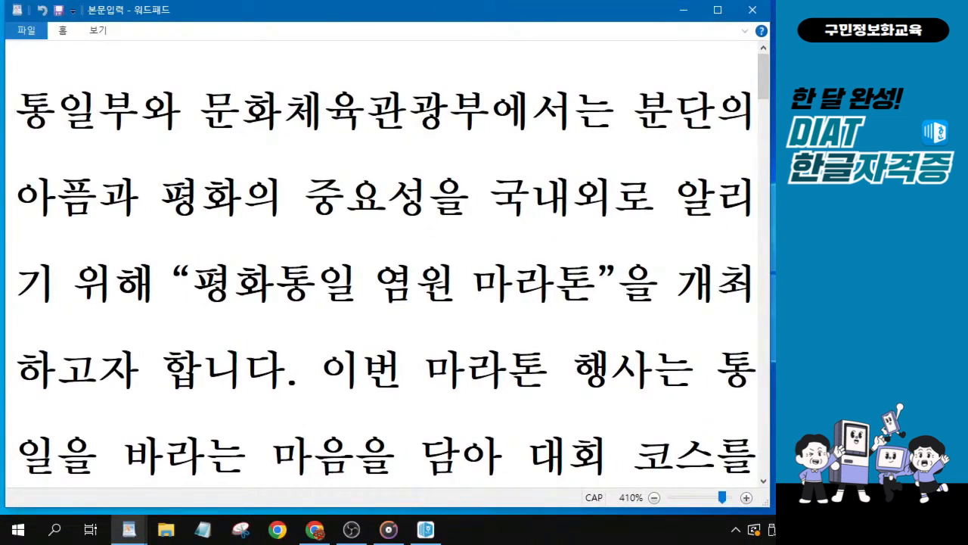
pyautogui.hotkey('alt', 'Tab')
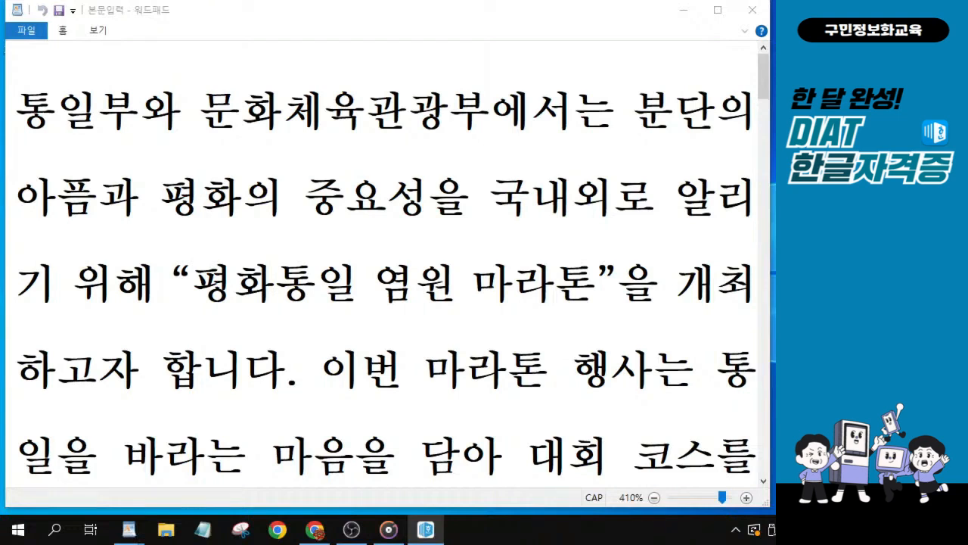
pyautogui.moveTo(285, 10); pyautogui.dragTo(290, 11)
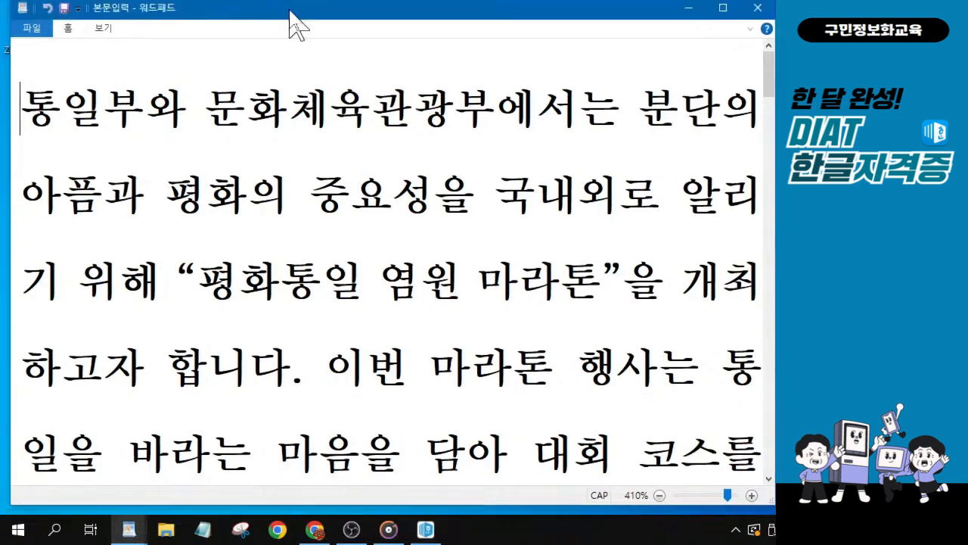
pyautogui.hotkey('alt', 'Tab')
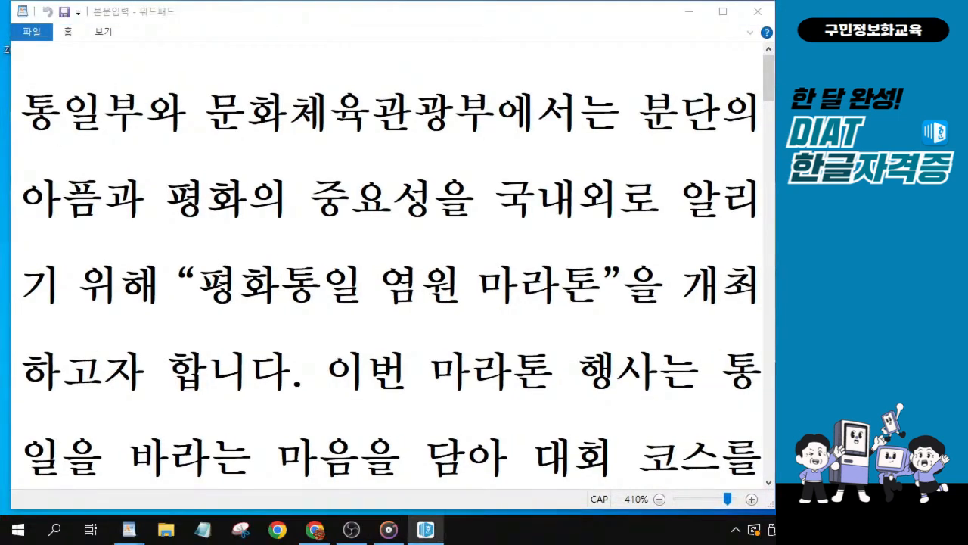
pyautogui.hotkey('alt', 'Tab')
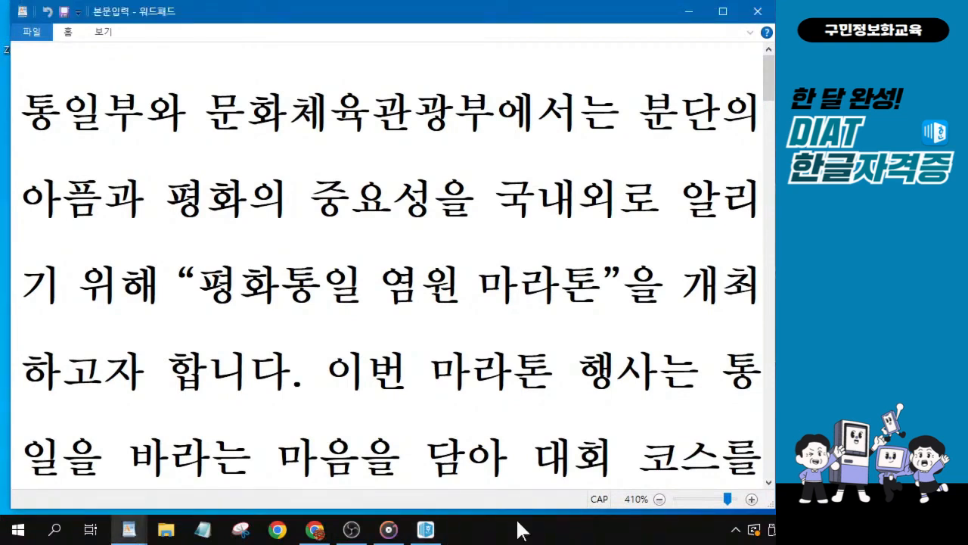
# - Highlight the opening sentence of 본문입력, from 통일부와 to 합니다., as the passage to copy, and switch to the 한글 document
pyautogui.hotkey('ctrl', 'shift', 'Right')
pyautogui.hotkey('ctrl', 'shift', 'Right')
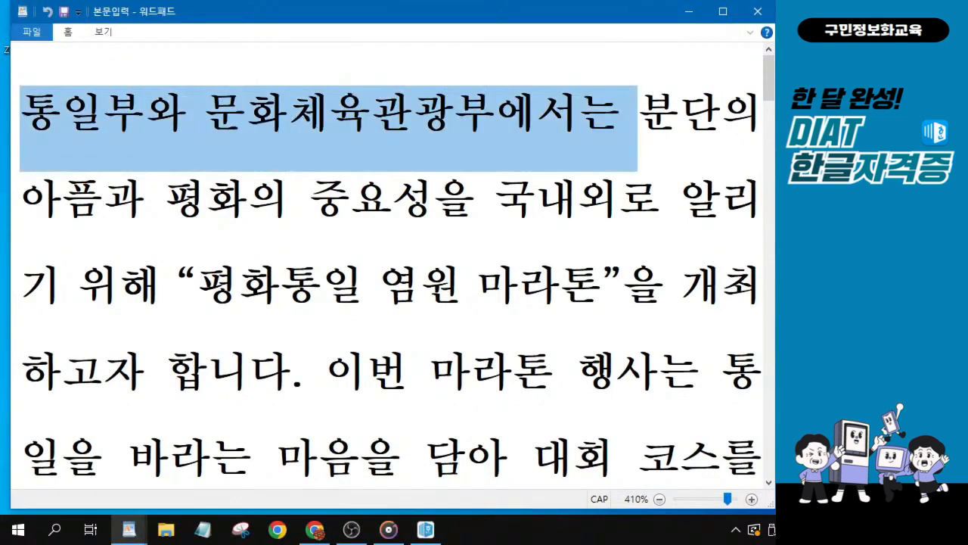
pyautogui.moveTo(635, 121); pyautogui.dragTo(302, 375)
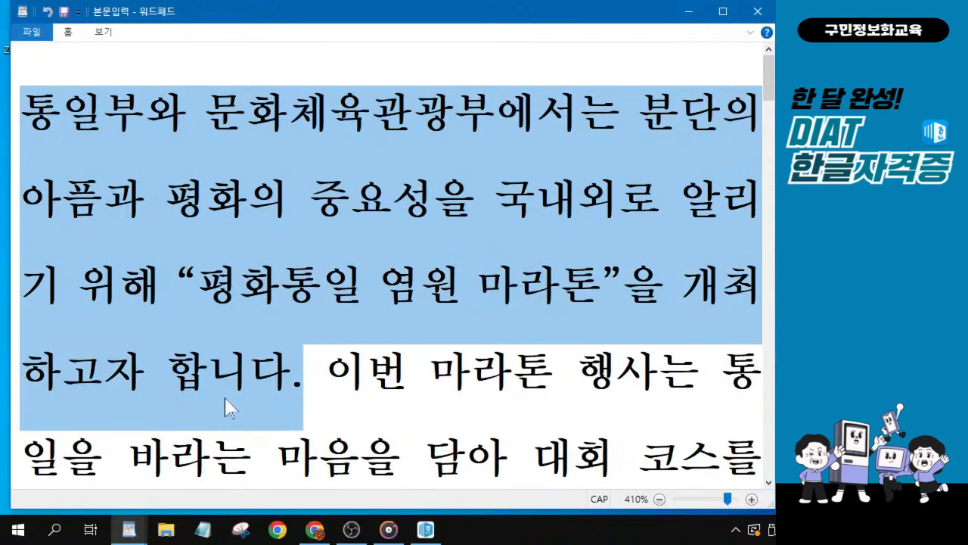
pyautogui.hotkey('alt', 'Tab')
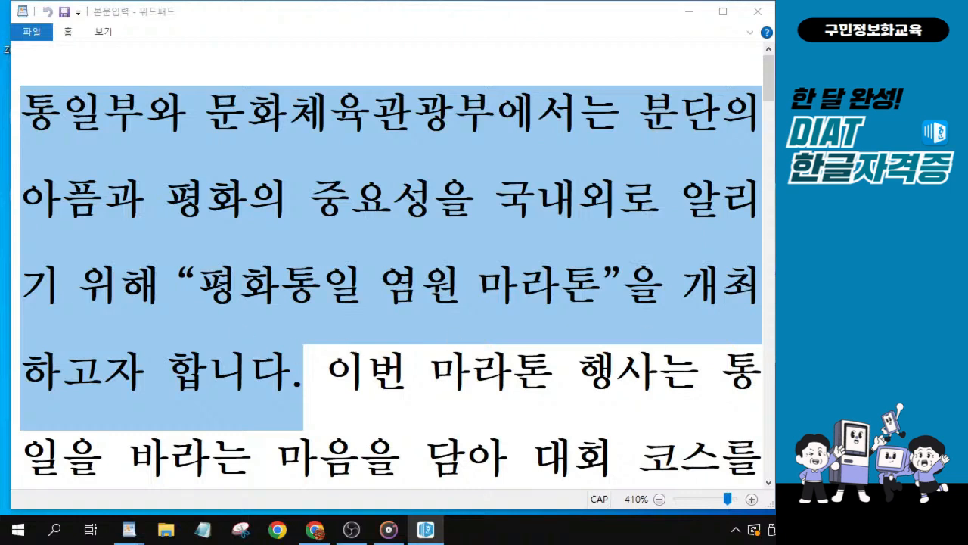
pyautogui.click(768, 482)
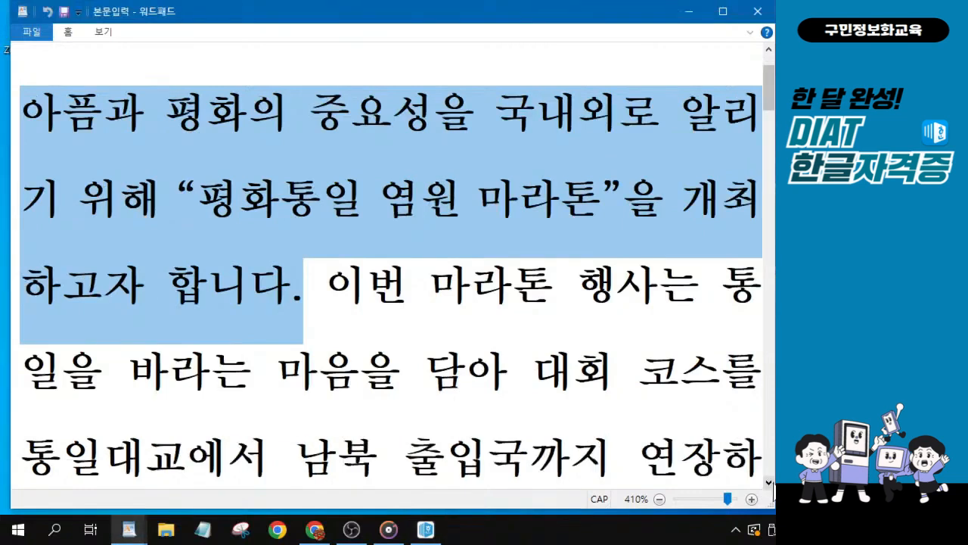
pyautogui.press('Right')
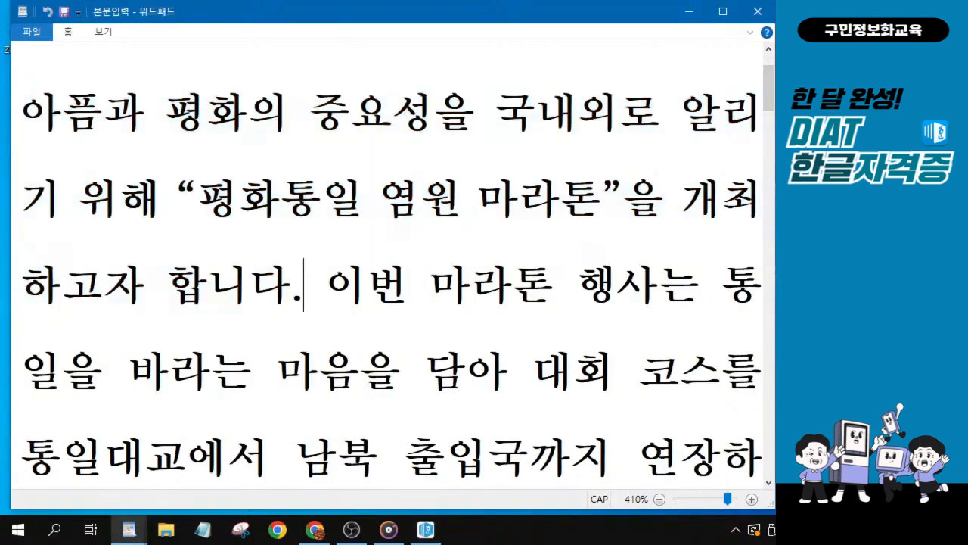
pyautogui.press('Right')
pyautogui.hotkey('ctrl', 'shift', 'Right')
pyautogui.hotkey('ctrl', 'shift', 'Right')
pyautogui.hotkey('ctrl', 'shift', 'Right')
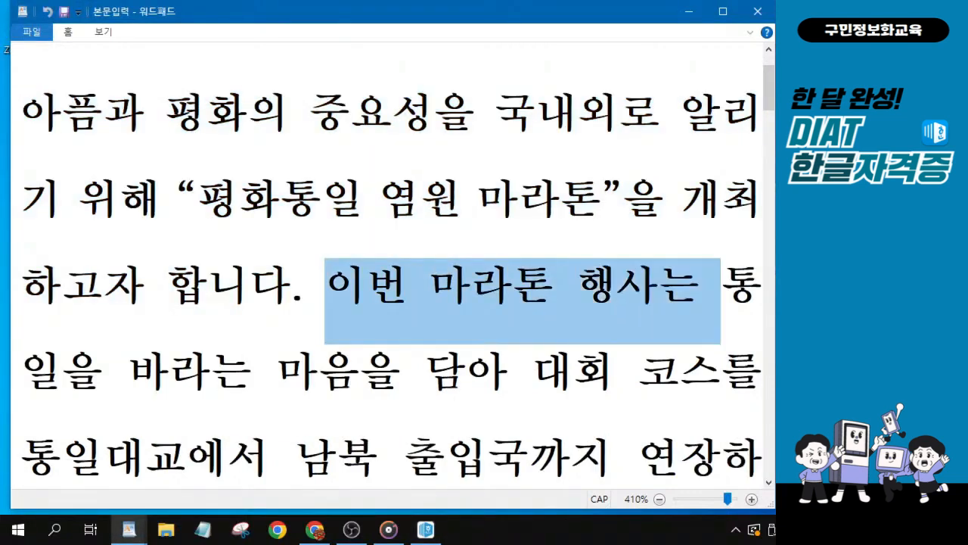
pyautogui.moveTo(703, 292); pyautogui.dragTo(718, 129)
pyautogui.scroll(2, 540, 259)
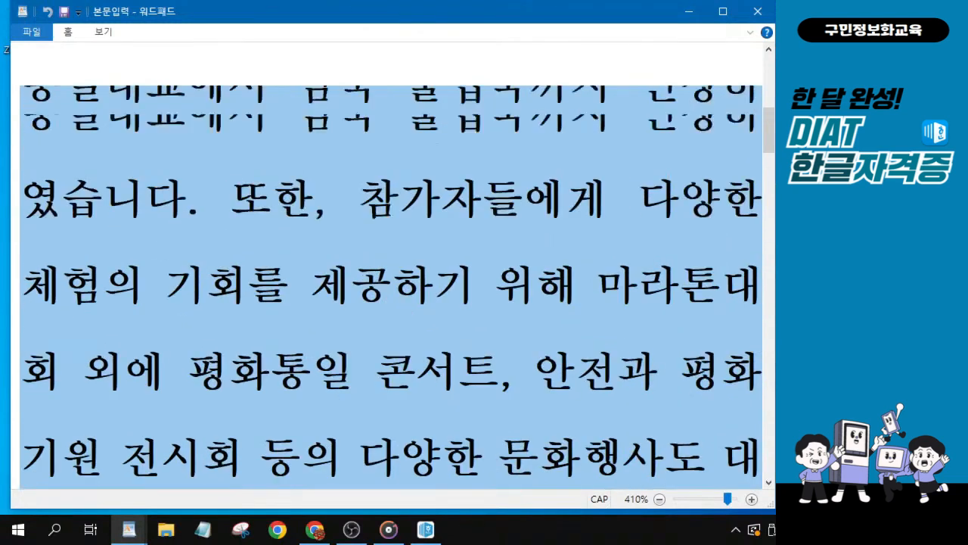
pyautogui.click(484, 285)
pyautogui.scroll(2, 144, 480)
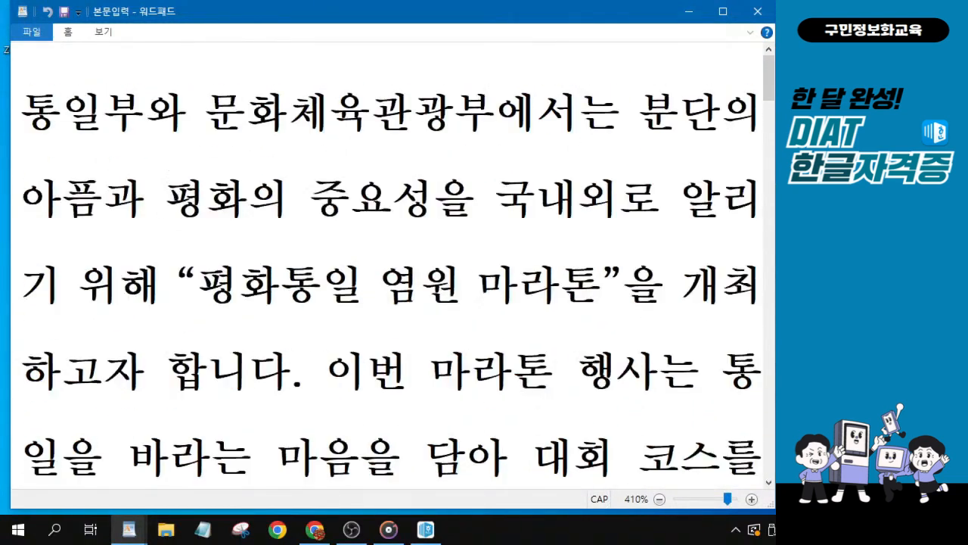
# - Highlight 이번 마라톤 행사는 at the start of the second sentence in 본문입력, and switch to the 한글 document
pyautogui.click(769, 482)
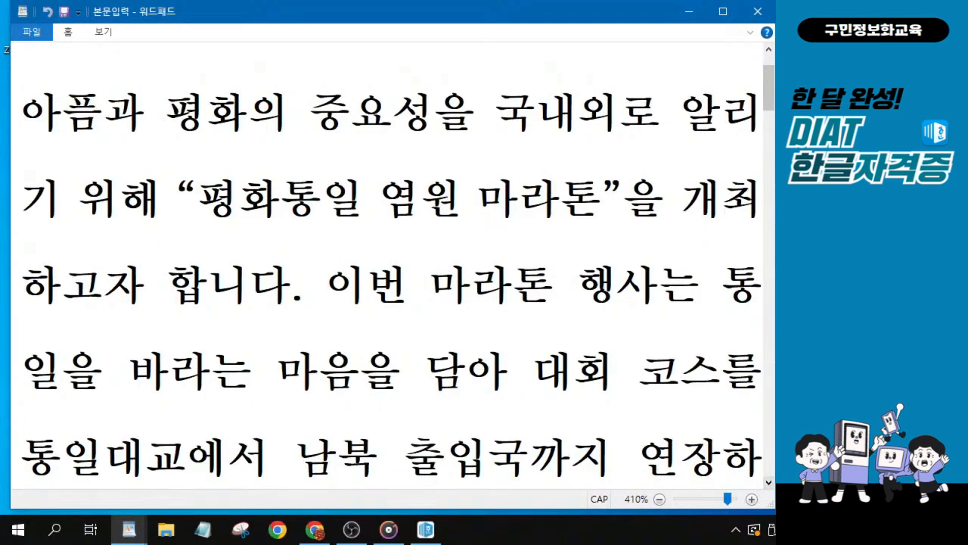
pyautogui.click(323, 284)
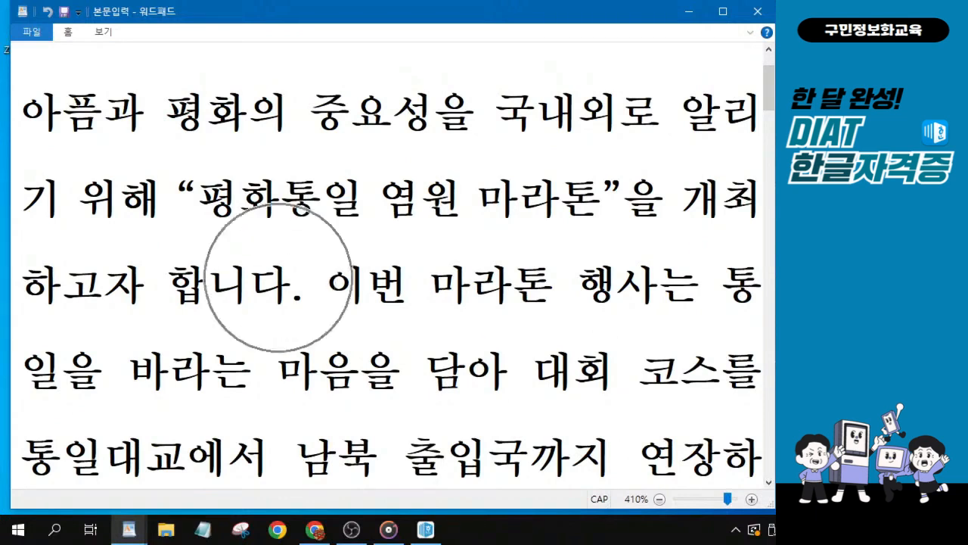
pyautogui.moveTo(325, 284); pyautogui.dragTo(700, 287)
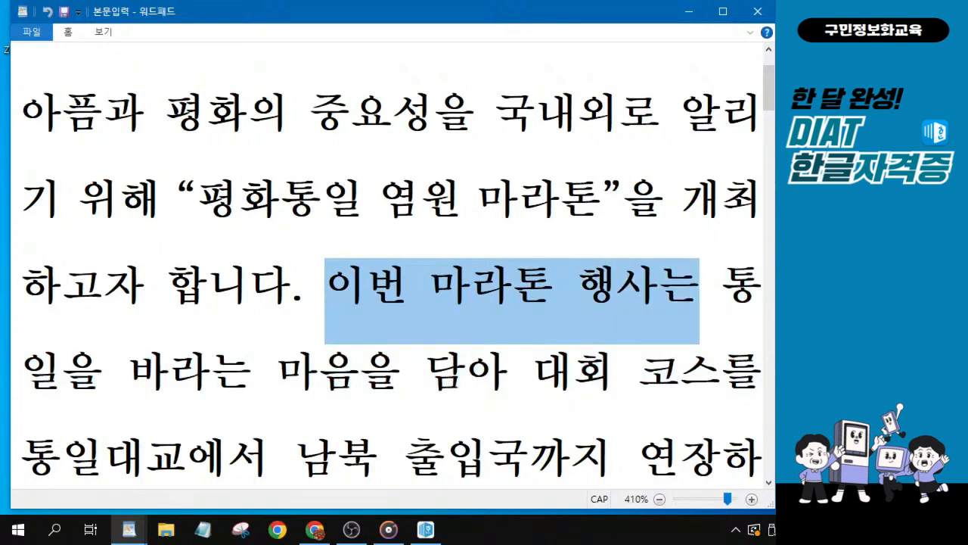
pyautogui.hotkey('alt', 'Tab')
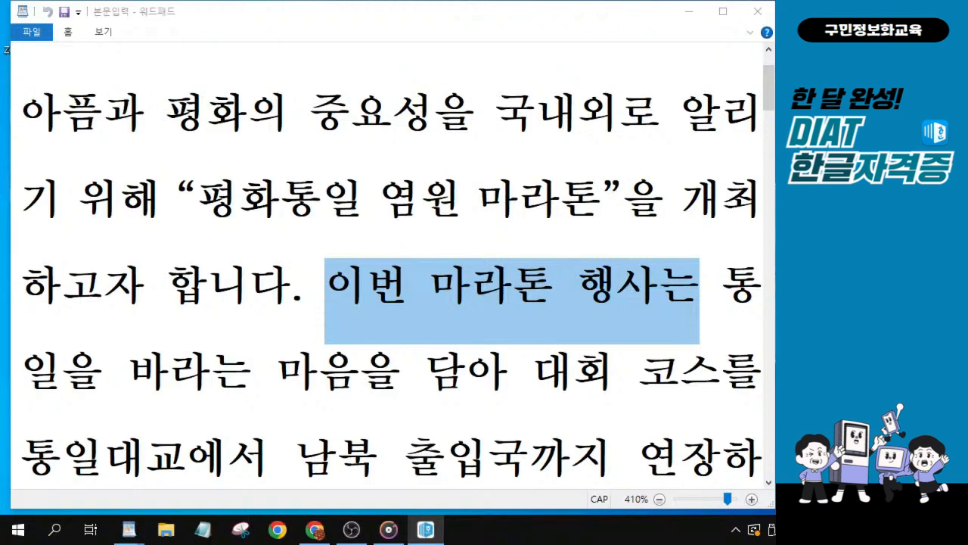
# - Highlight the second sentence of 본문입력 from 이번 마라톤 행사는 through 연장하였습니다, and switch to the 한글 document
pyautogui.click(769, 484)
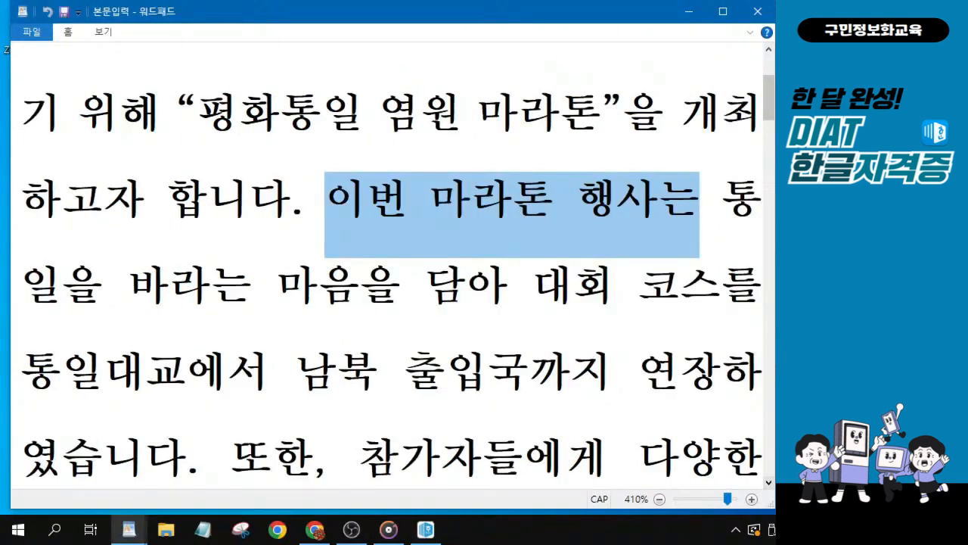
pyautogui.click(367, 201)
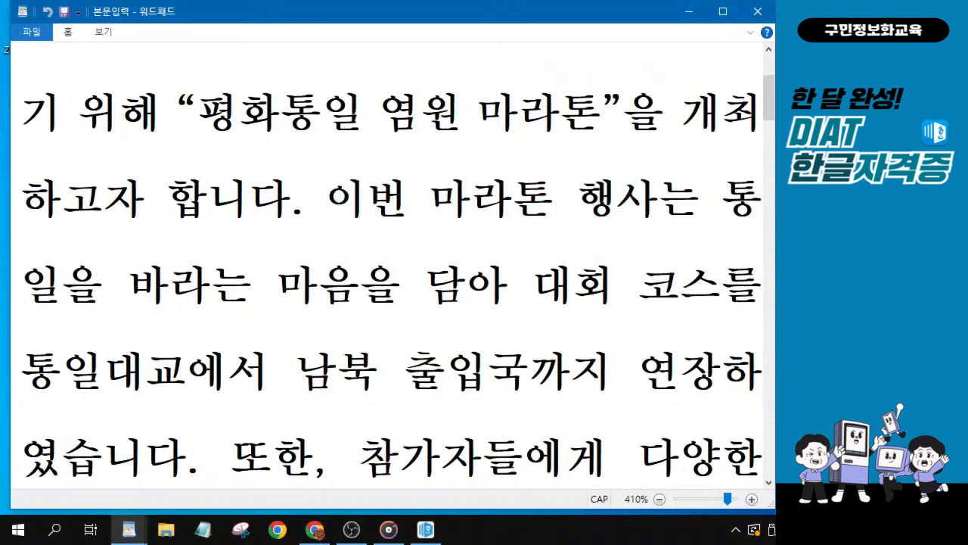
pyautogui.moveTo(367, 202); pyautogui.dragTo(185, 370)
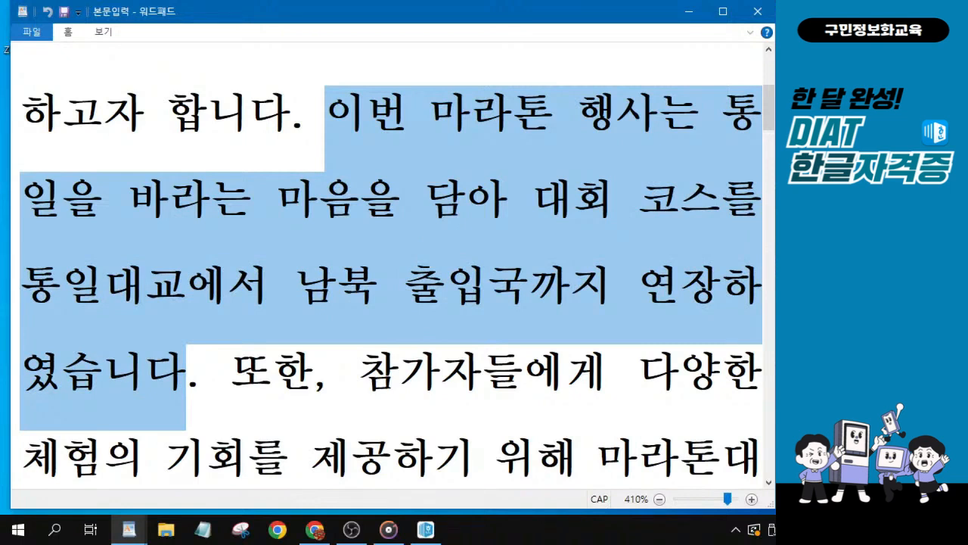
pyautogui.hotkey('alt', 'Tab')
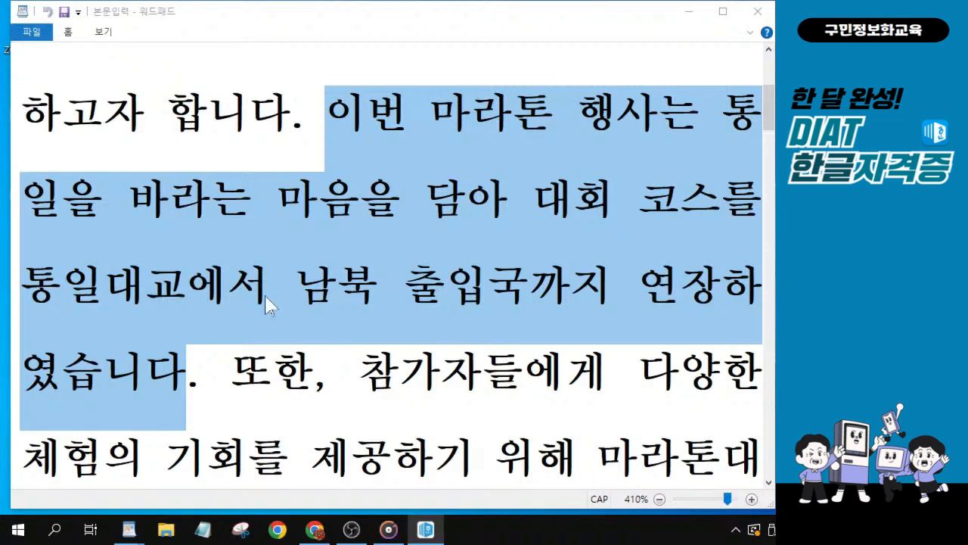
# - Highlight the third sentence of 본문입력, from 또한, through 예정입니다., as the next passage to copy, and switch to the 한글 document
pyautogui.click(769, 482)
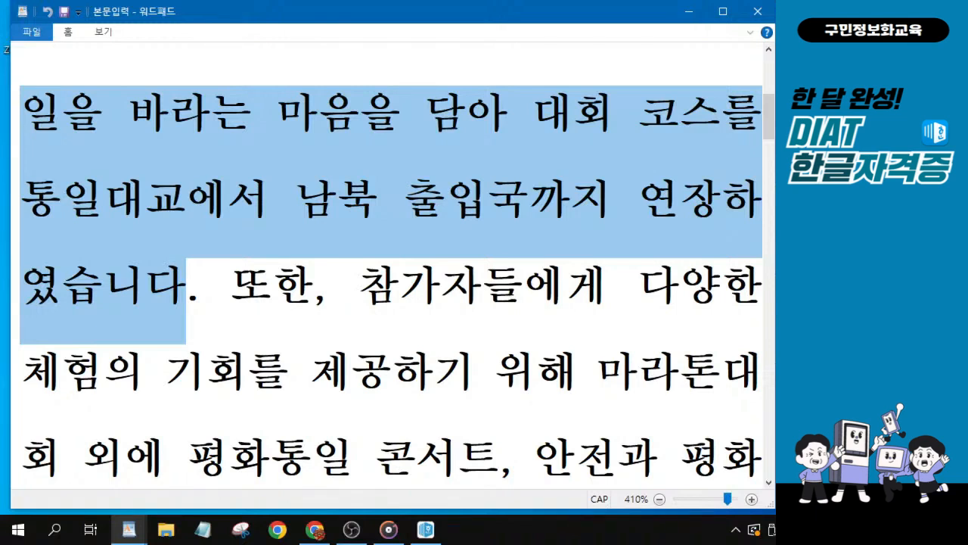
pyautogui.click(230, 286)
pyautogui.moveTo(230, 286); pyautogui.dragTo(721, 203)
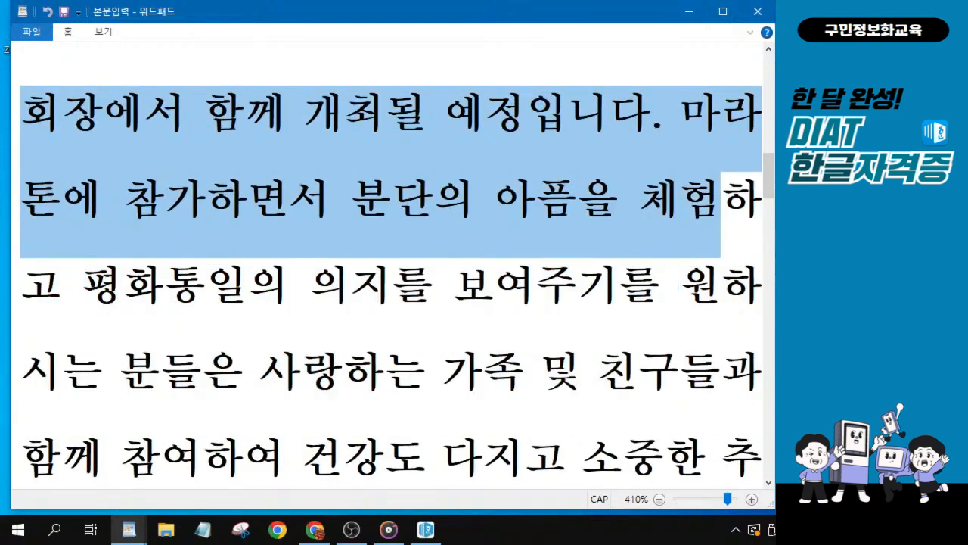
pyautogui.moveTo(720, 203); pyautogui.dragTo(679, 117)
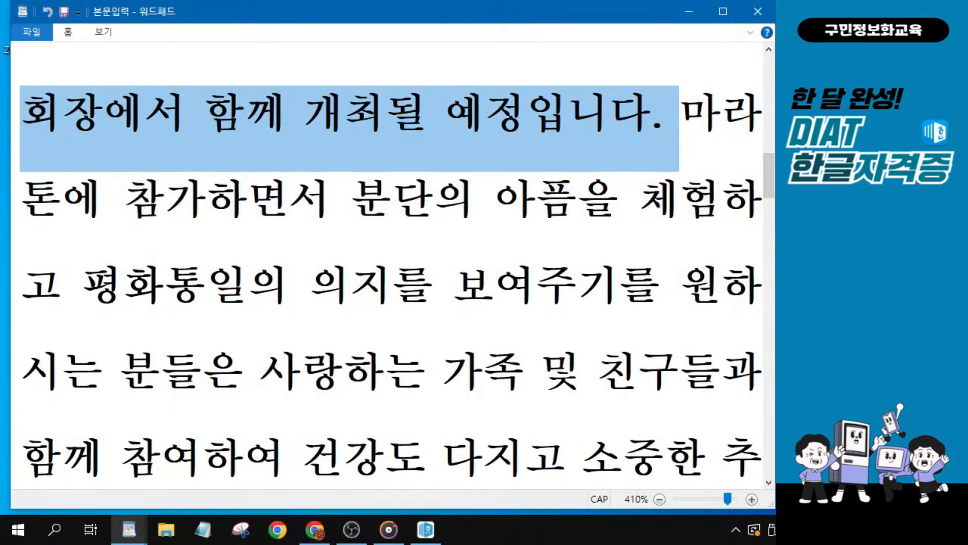
pyautogui.scroll(1, 391, 281)
pyautogui.scroll(1, 660, 225)
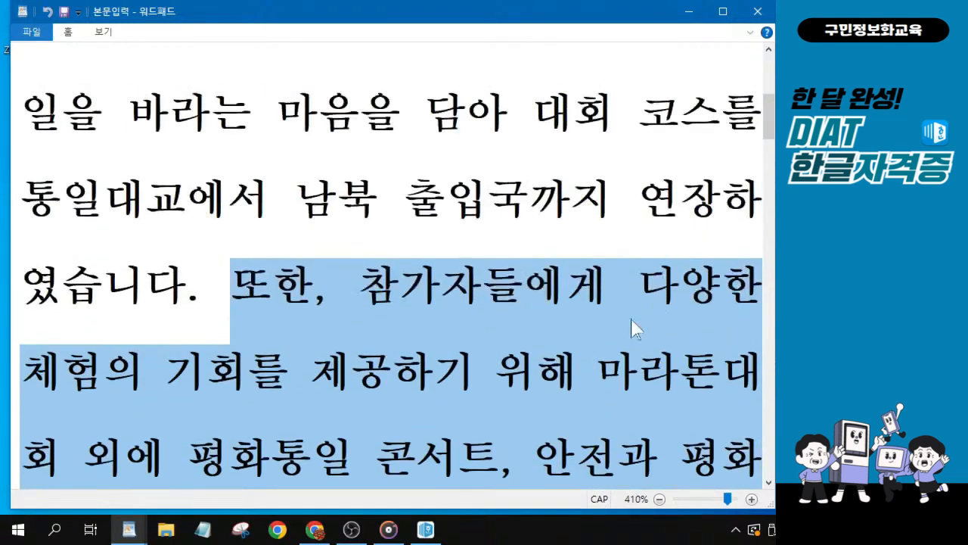
pyautogui.click(769, 482)
pyautogui.click(770, 484)
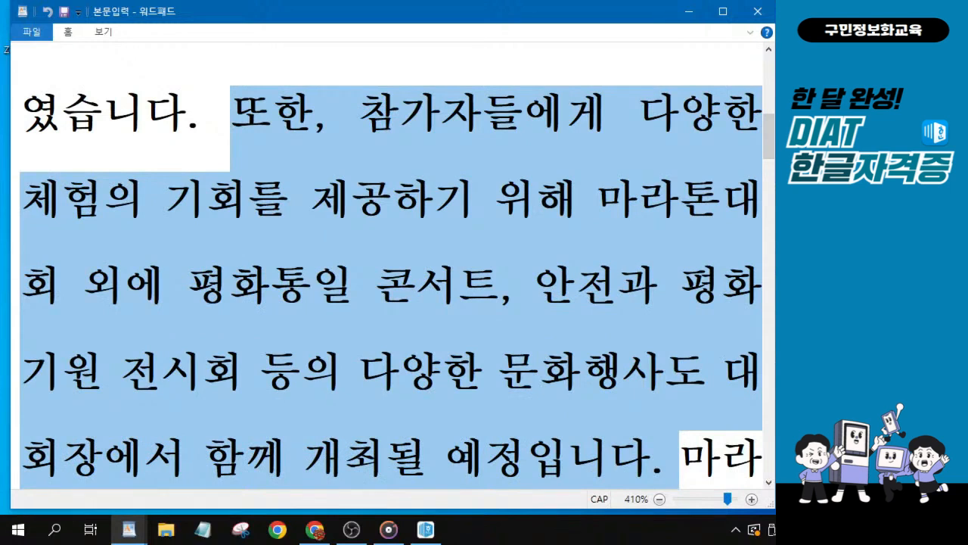
pyautogui.hotkey('alt', 'Tab')
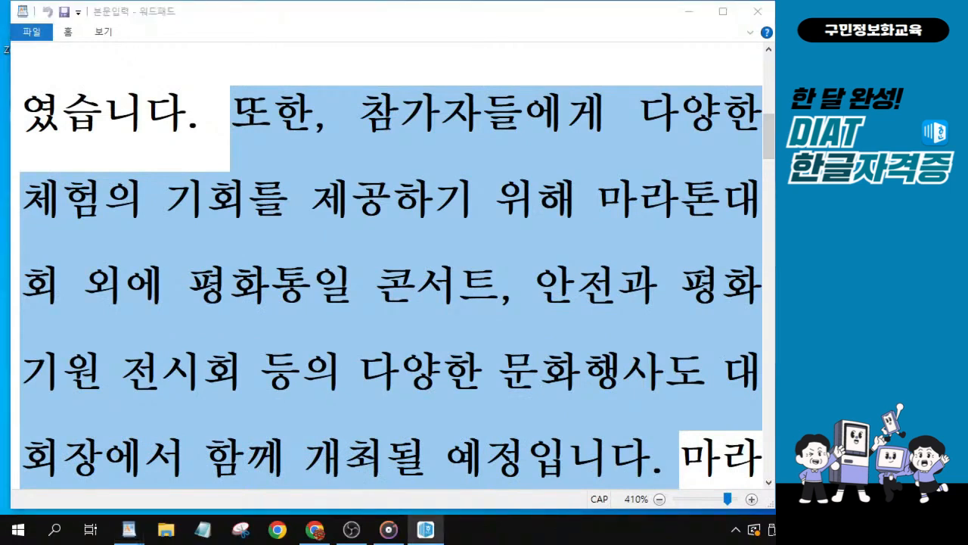
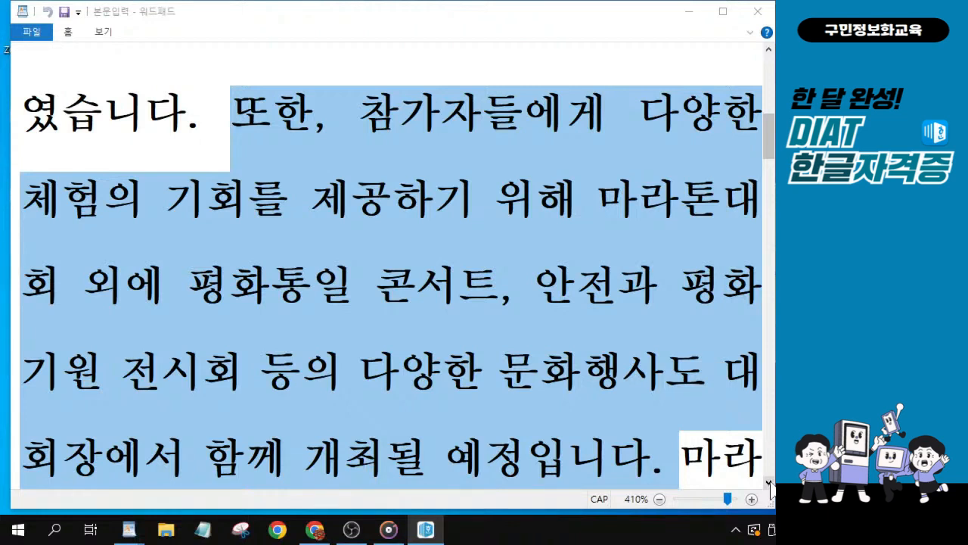
# - Highlight the last sentence of 본문입력 from 마라톤에 through 친구들과, and switch to the 한글 document
pyautogui.click(770, 483)
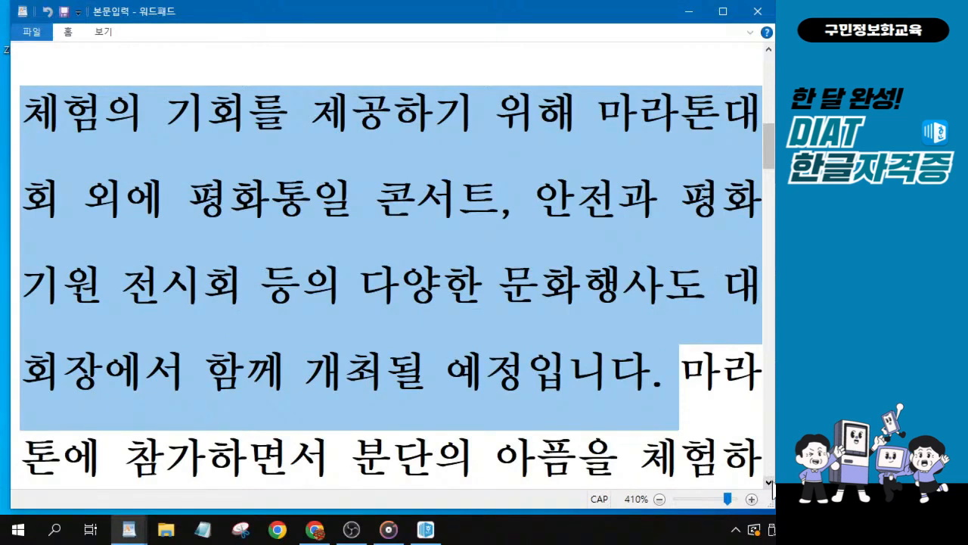
pyautogui.click(769, 482)
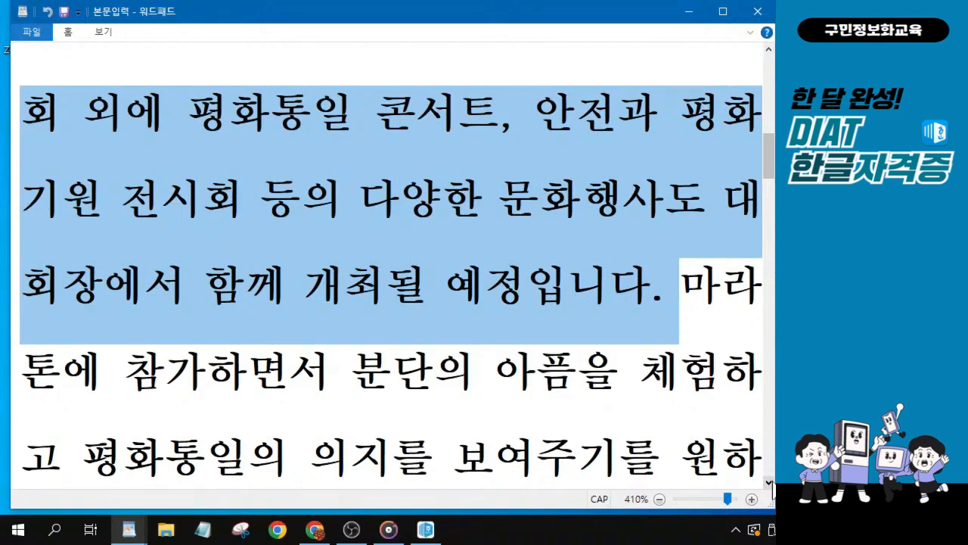
pyautogui.click(769, 483)
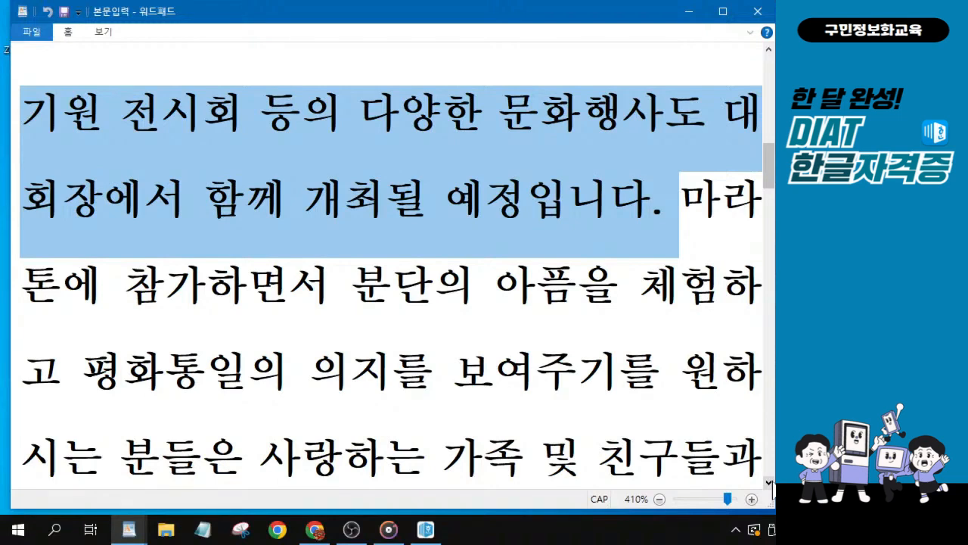
pyautogui.click(769, 482)
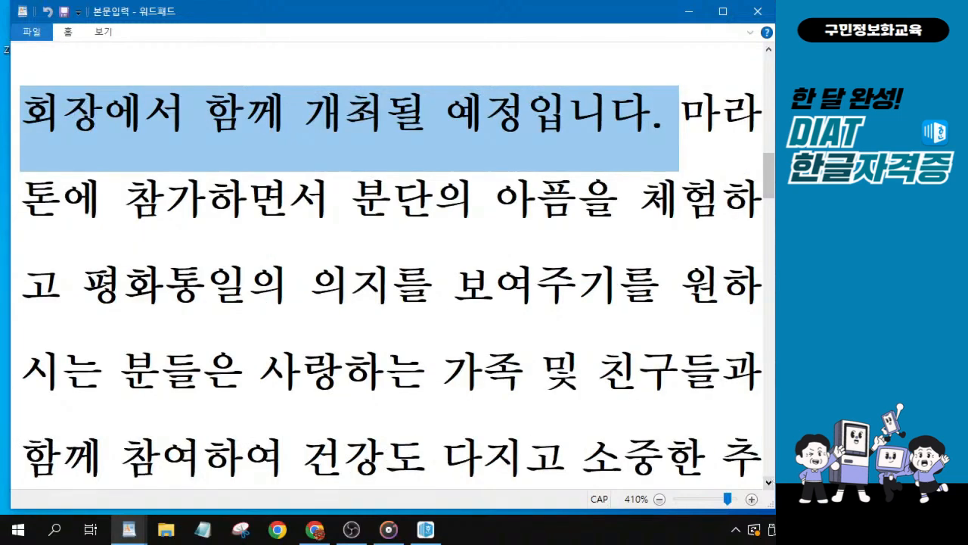
pyautogui.click(681, 115)
pyautogui.moveTo(681, 115); pyautogui.dragTo(761, 303)
pyautogui.scroll(1, 749, 318)
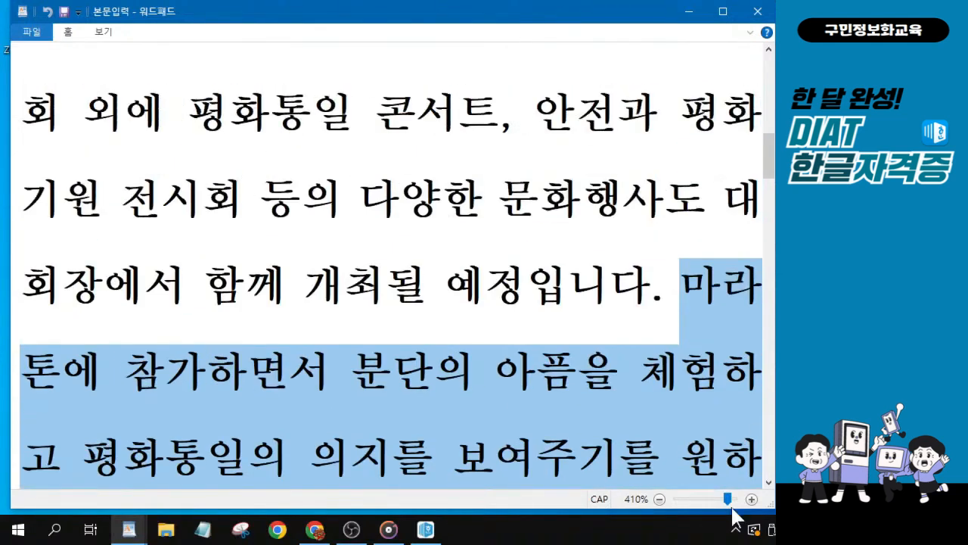
pyautogui.click(768, 482)
pyautogui.click(768, 482)
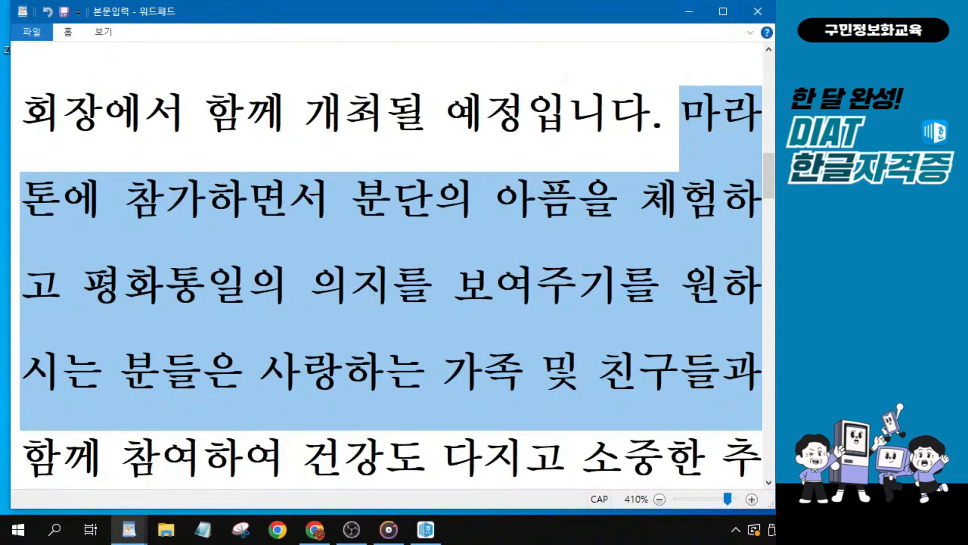
pyautogui.hotkey('alt', 'Tab')
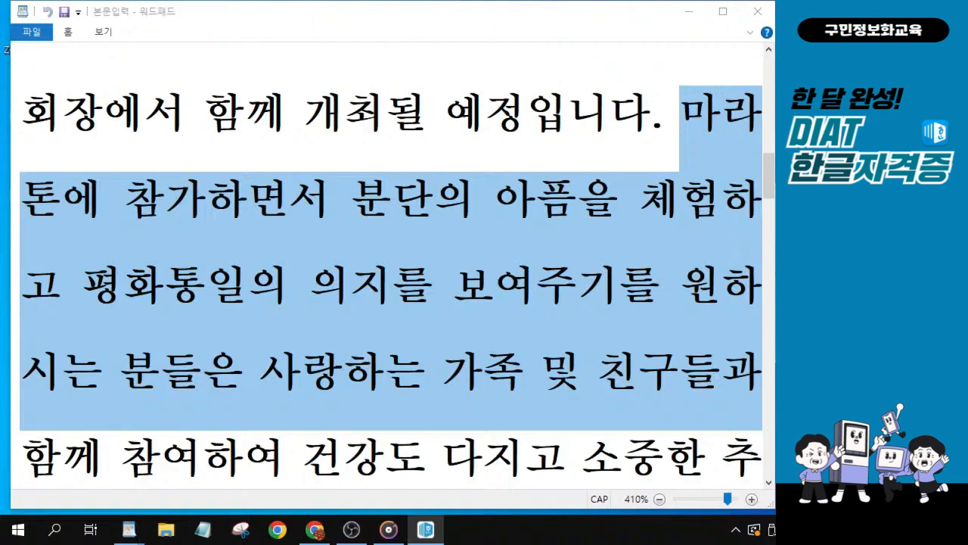
# - Bring the closing lines of 본문입력, through 만드시기 바랍니다., into view and switch to the 한글 document
pyautogui.click(769, 482)
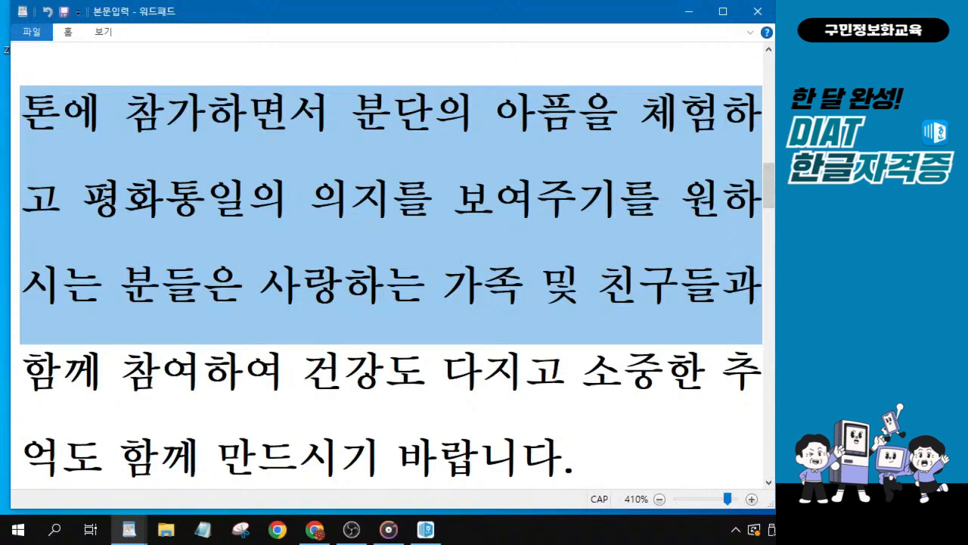
pyautogui.hotkey('alt', 'Tab')
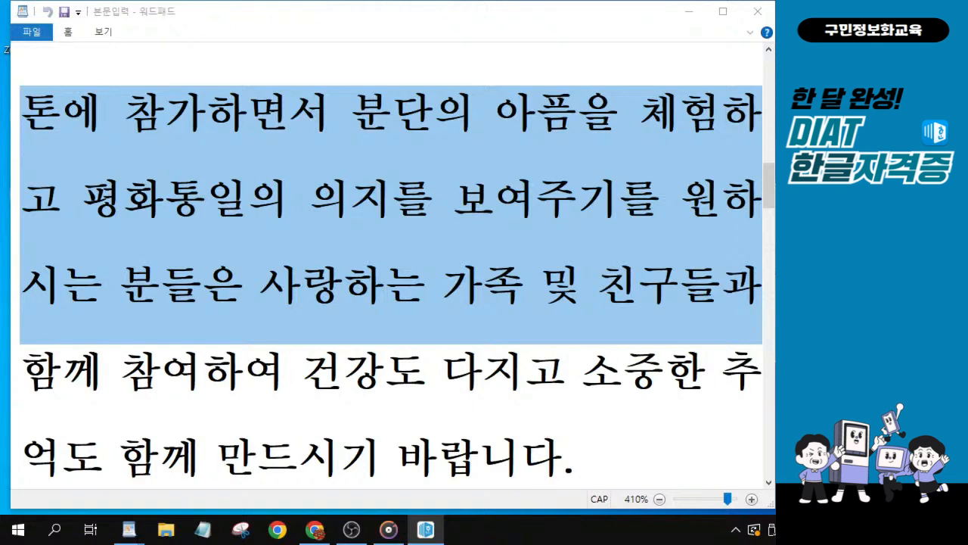
pyautogui.hotkey('alt', 'Tab')
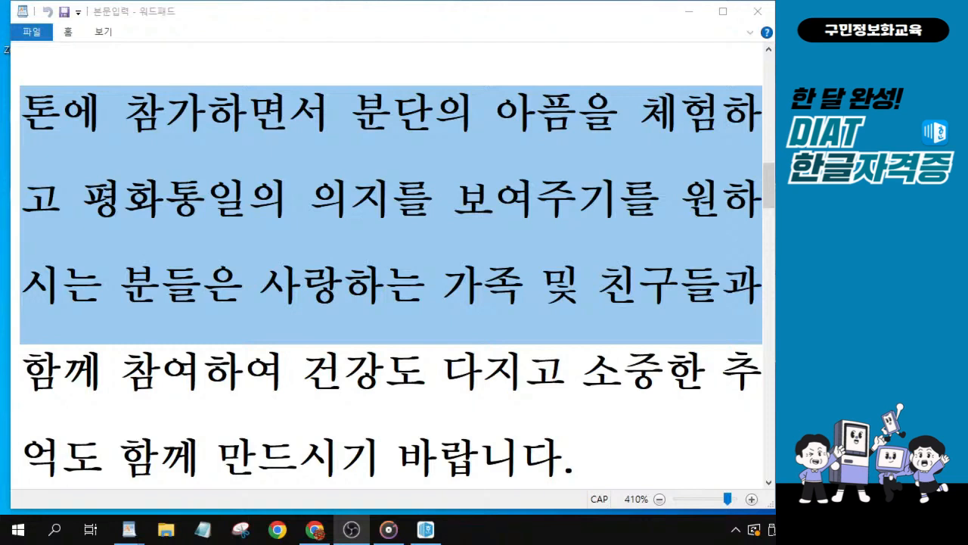
pyautogui.hotkey('alt', 'Tab')
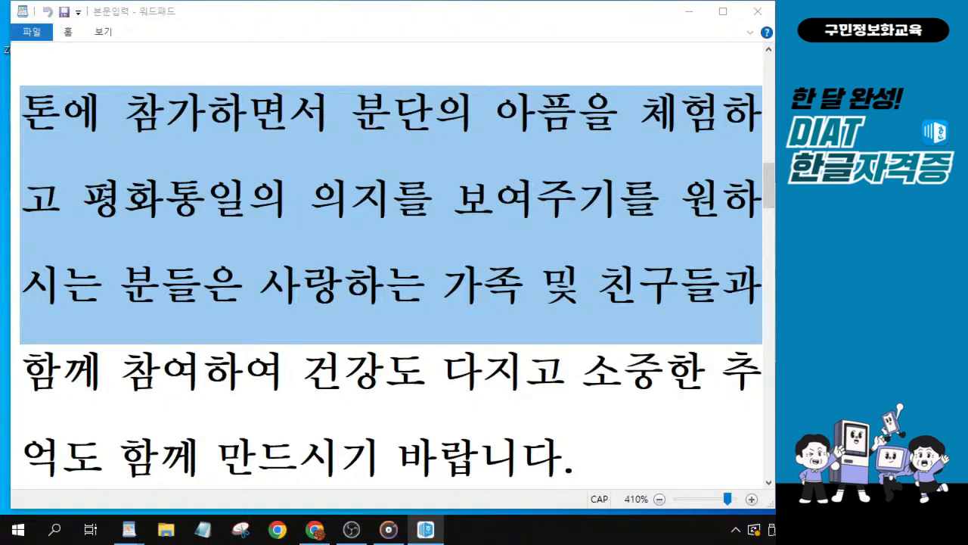
pyautogui.hotkey('alt', 'Tab')
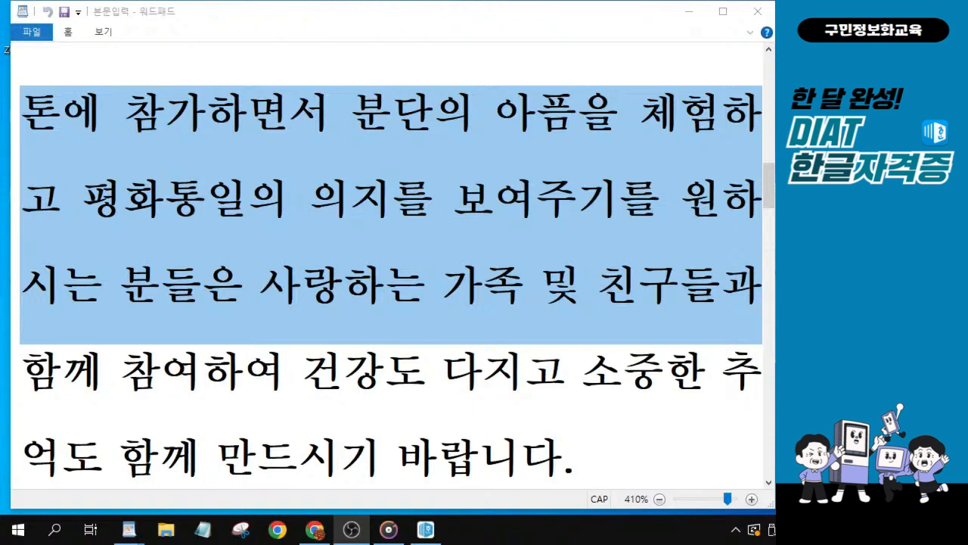
# - Put away the 본문입력 reference window and bring the 워드-20221103 document onto the screen
pyautogui.click(508, 255)
pyautogui.click(443, 374)
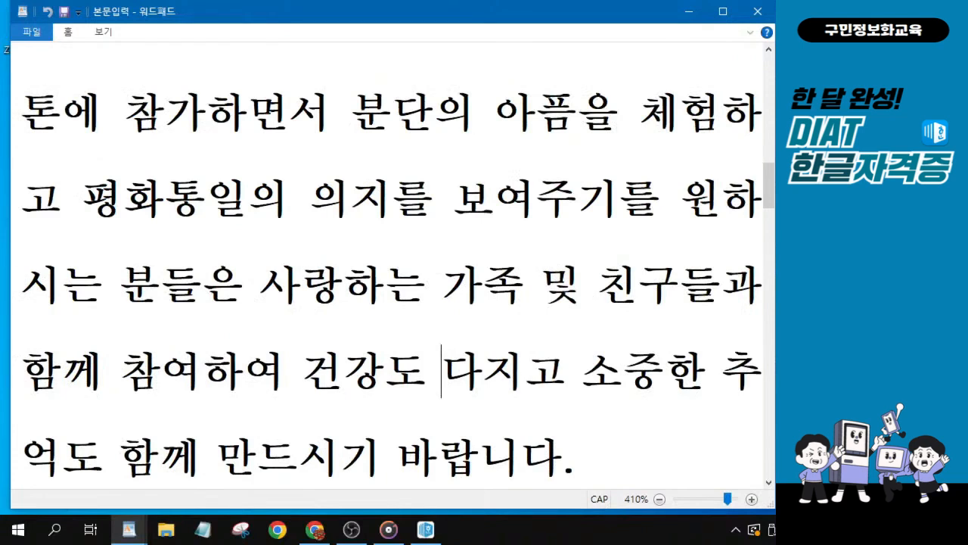
pyautogui.click(754, 14)
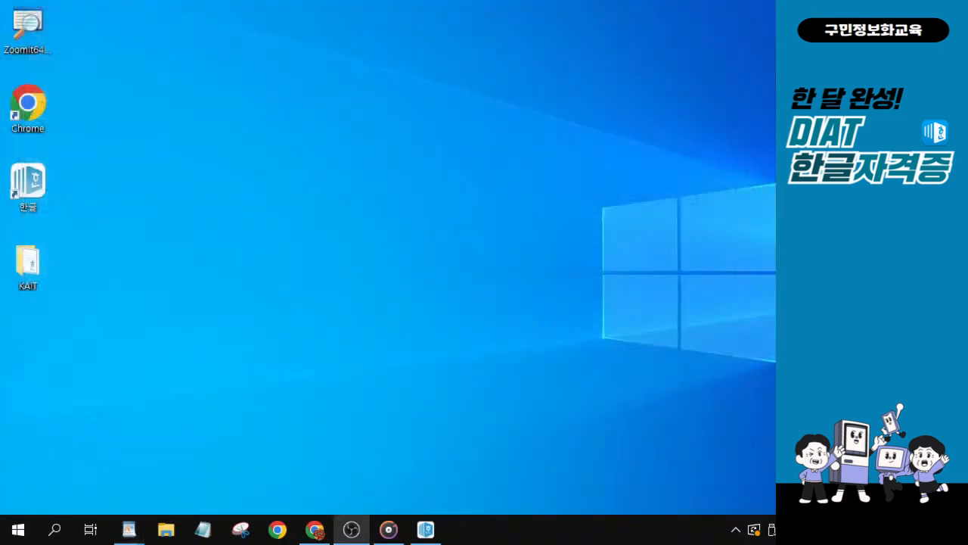
pyautogui.moveTo(257, 541); pyautogui.dragTo(302, 10)
pyautogui.moveTo(771, 497); pyautogui.dragTo(772, 512)
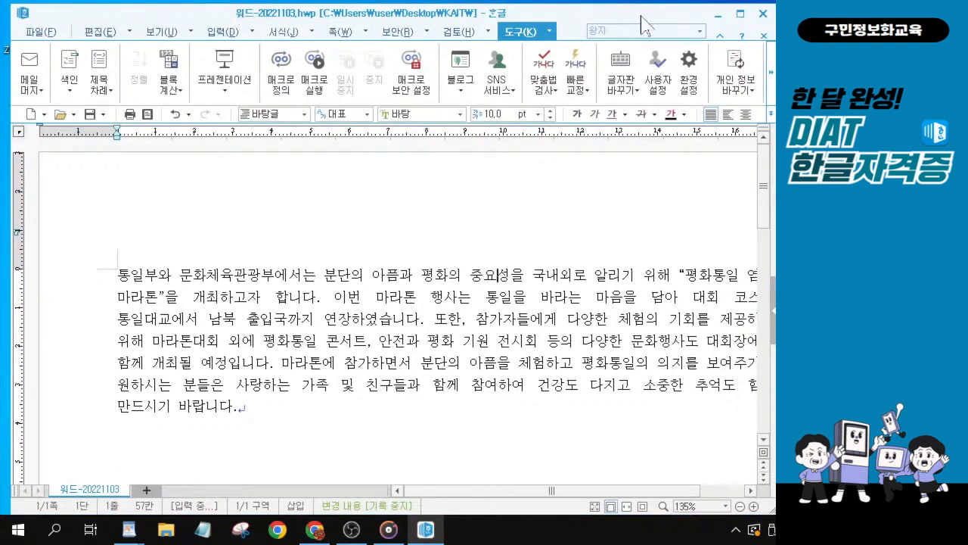
pyautogui.moveTo(643, 16); pyautogui.dragTo(638, 16)
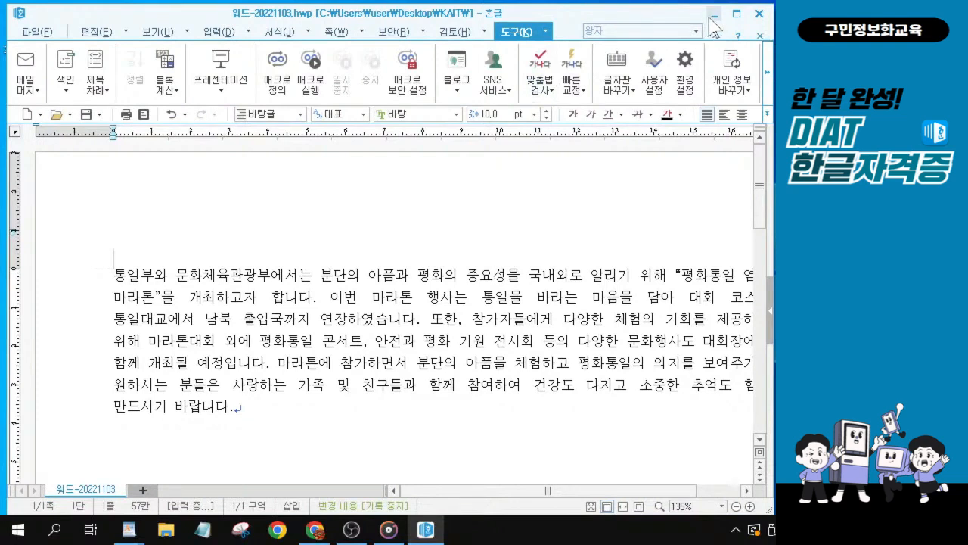
# - Minimize the 워드-20221103 document and open the KAIT folder on the desktop
pyautogui.press('ctrl')
pyautogui.press('ctrl')
pyautogui.press('ctrl')
pyautogui.press('ctrl')
pyautogui.press('ctrl')
pyautogui.click(712, 15)
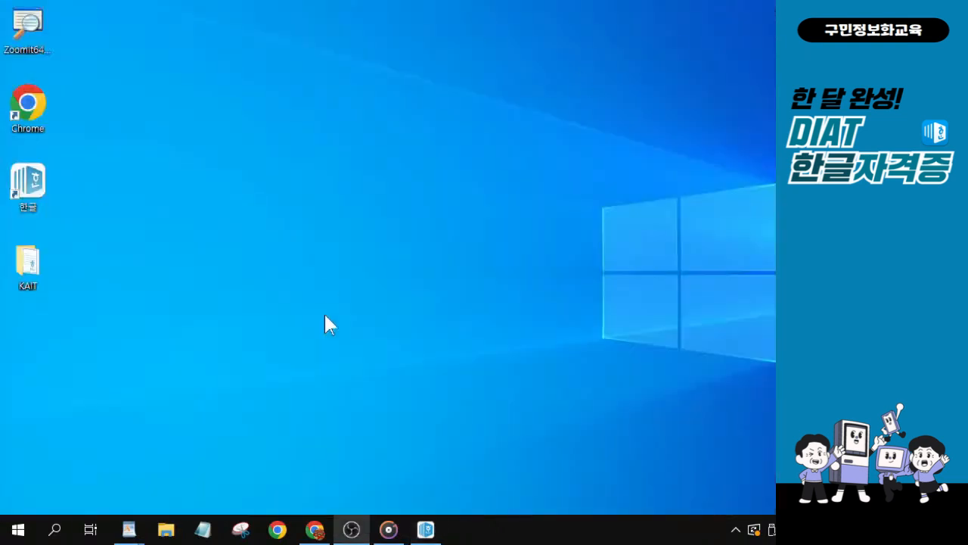
pyautogui.press('ctrl')
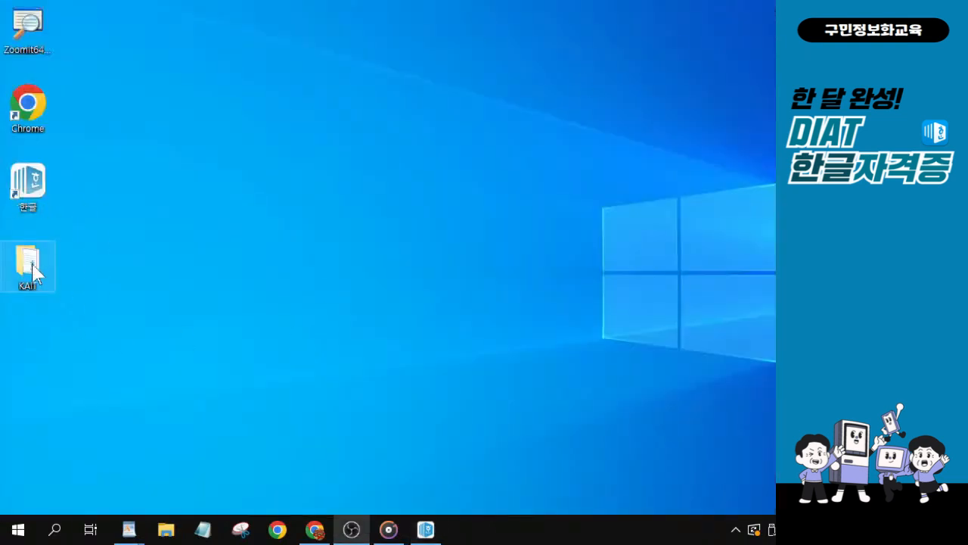
pyautogui.press('ctrl')
pyautogui.press('ctrl')
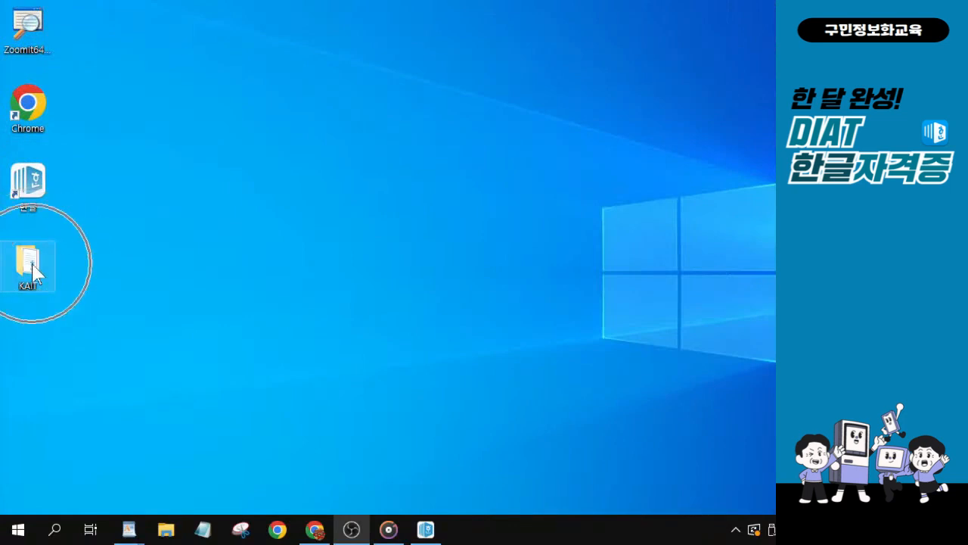
pyautogui.press('ctrl')
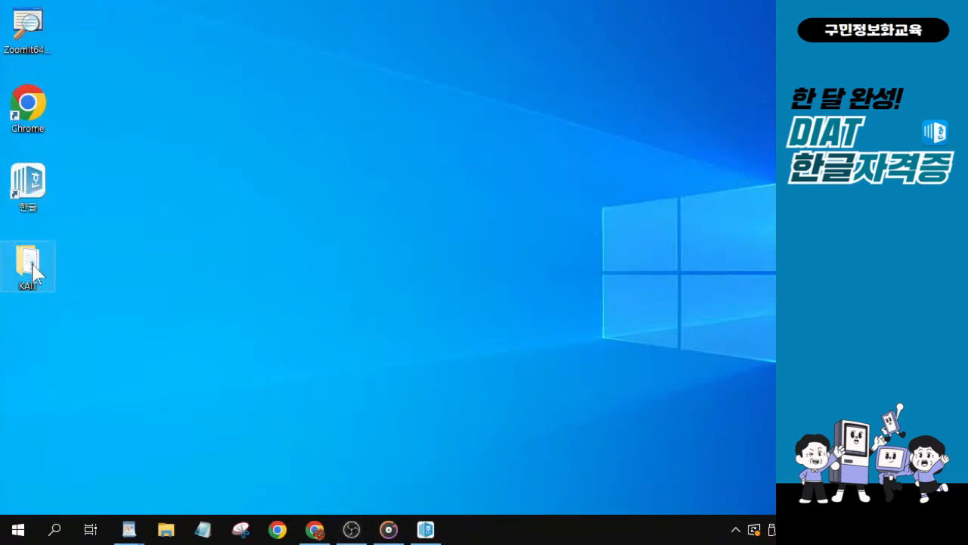
pyautogui.doubleClick(28, 265)
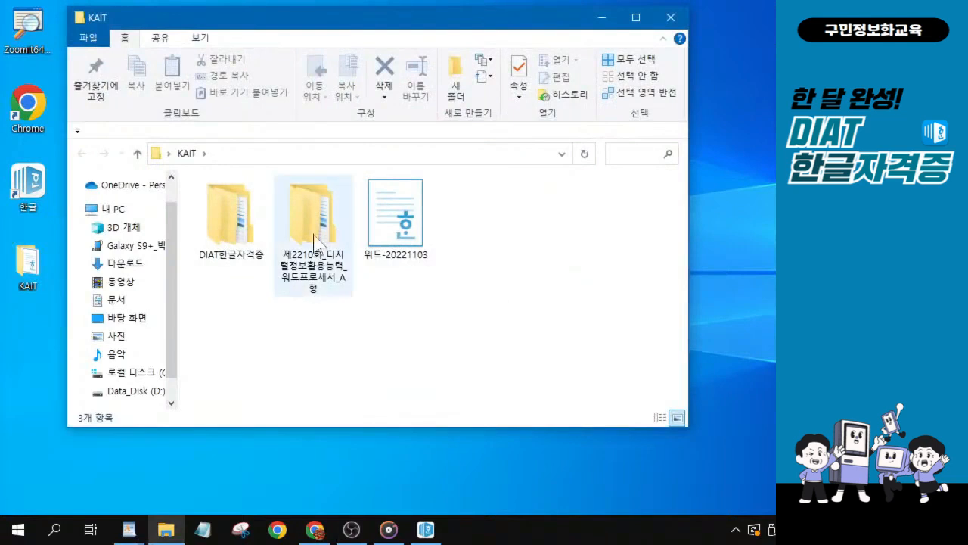
# - Open the DIAT한글자격증 folder inside KAIT
pyautogui.click(248, 229)
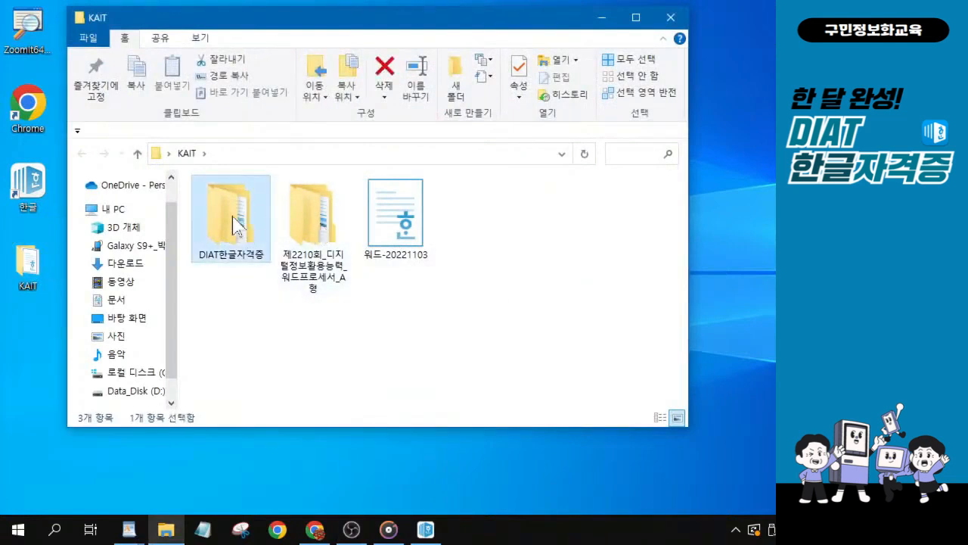
pyautogui.press('ctrl')
pyautogui.press('ctrl')
pyautogui.press('ctrl')
pyautogui.press('ctrl')
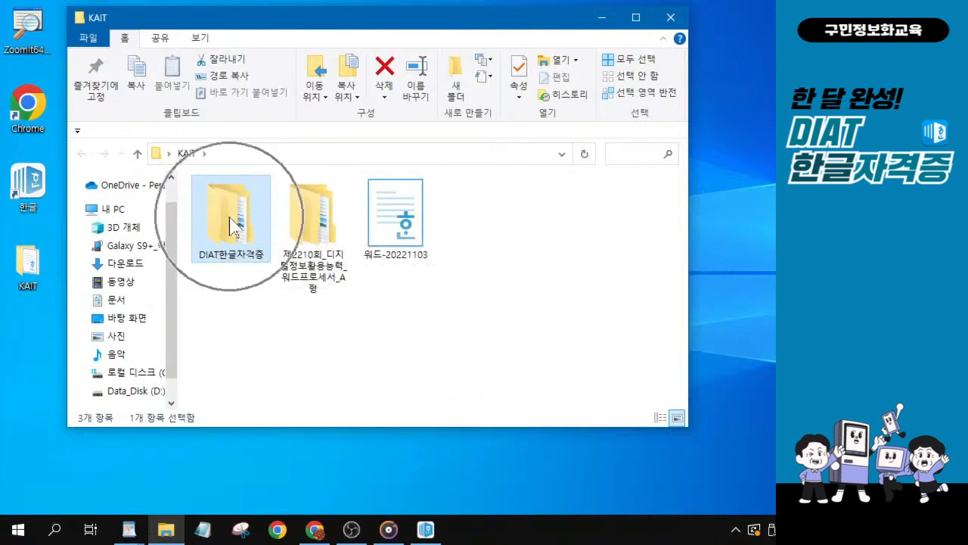
pyautogui.doubleClick(231, 225)
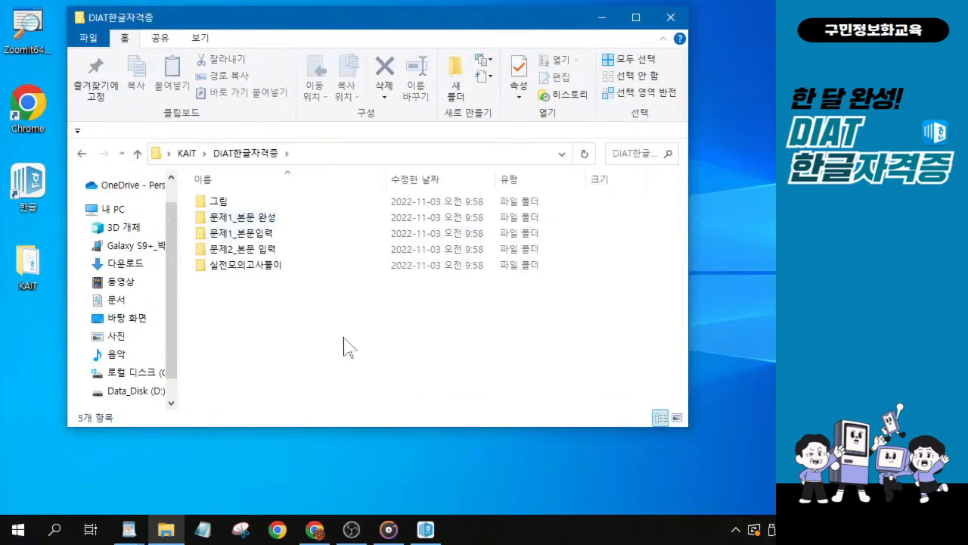
# - Select the 문제1_본문입력 folder inside DIAT한글자격증
pyautogui.click(269, 237)
pyautogui.press('ctrl')
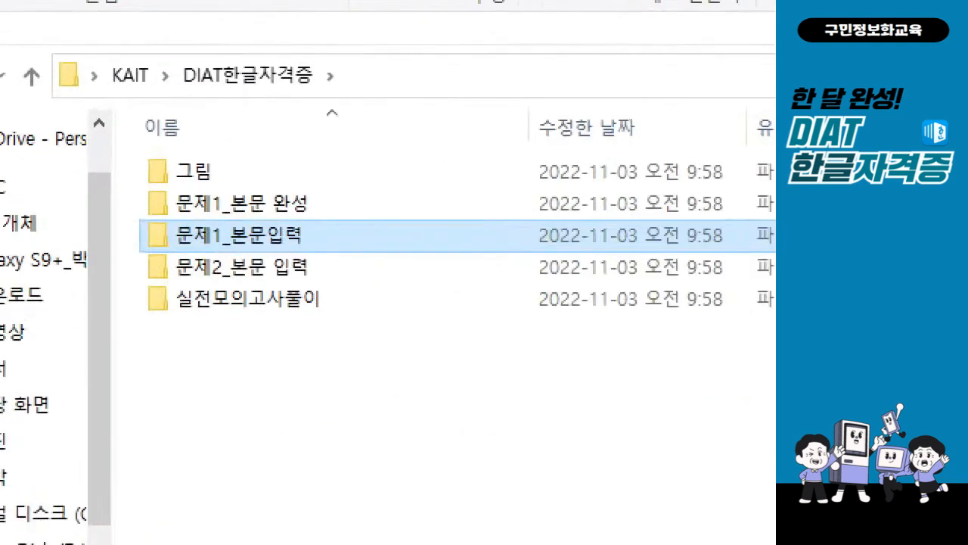
pyautogui.moveTo(124, 212)
pyautogui.mouseDown()
pyautogui.moveTo(410, 280)
pyautogui.moveTo(410, 262)
pyautogui.mouseUp()
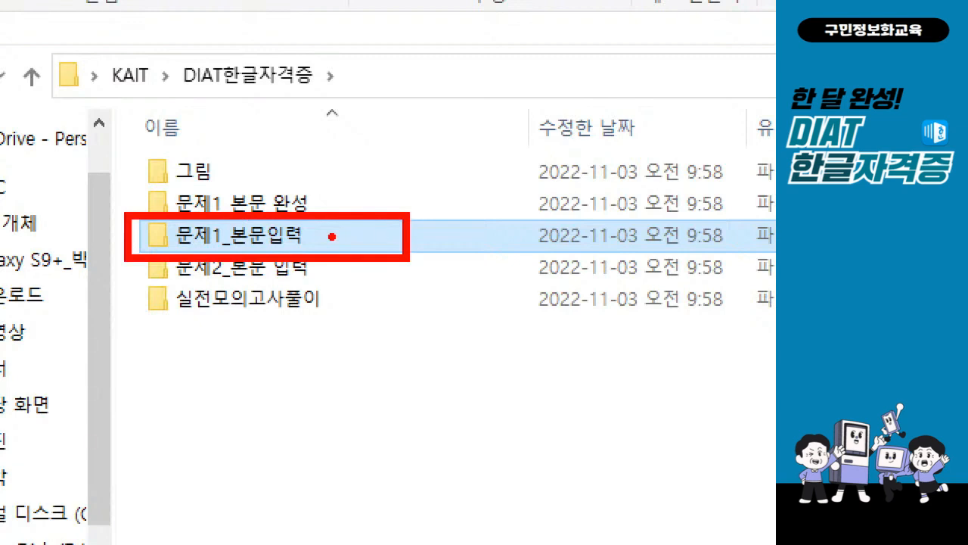
pyautogui.moveTo(341, 227); pyautogui.dragTo(409, 203)
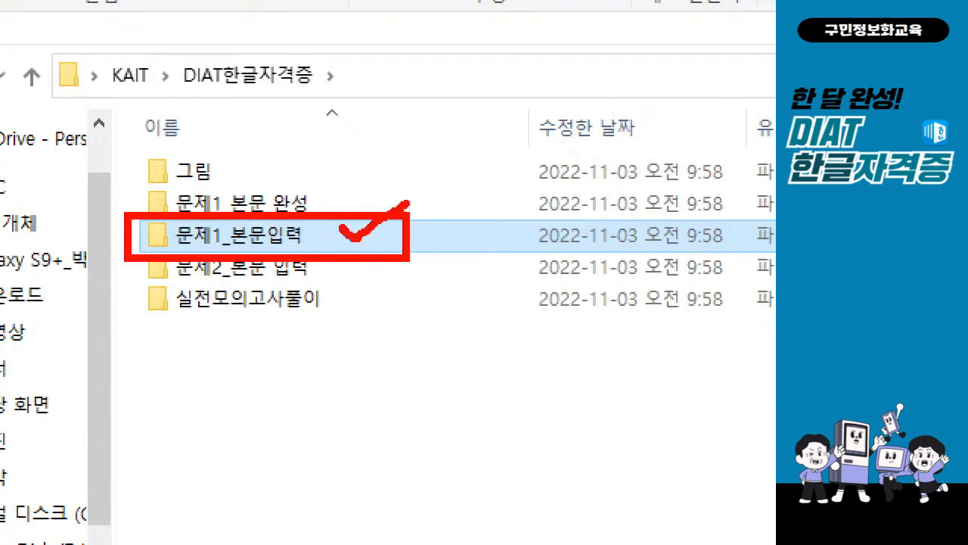
pyautogui.press('Escape')
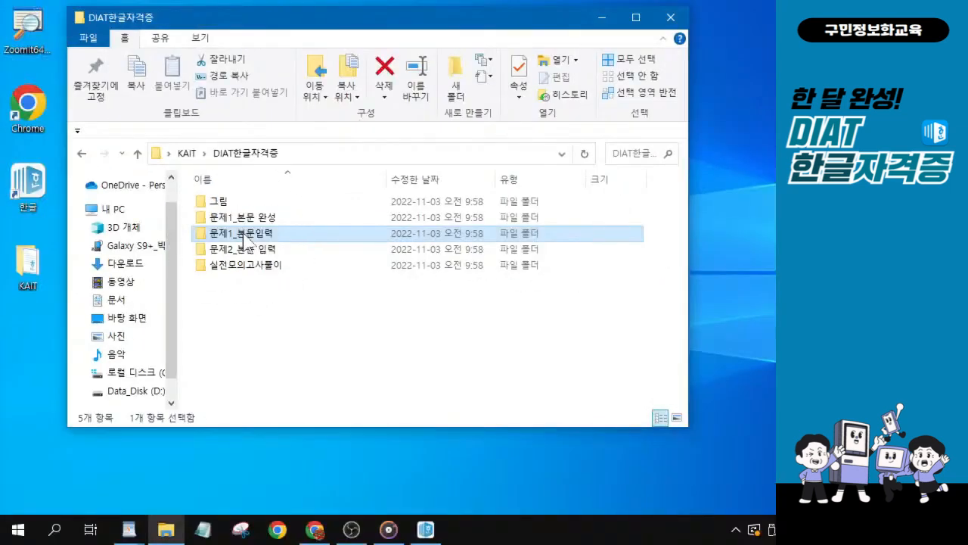
# - Open the 평화통일염원마라톤 document from the 문제1_본문입력 folder and shift its window fully into view
pyautogui.doubleClick(244, 236)
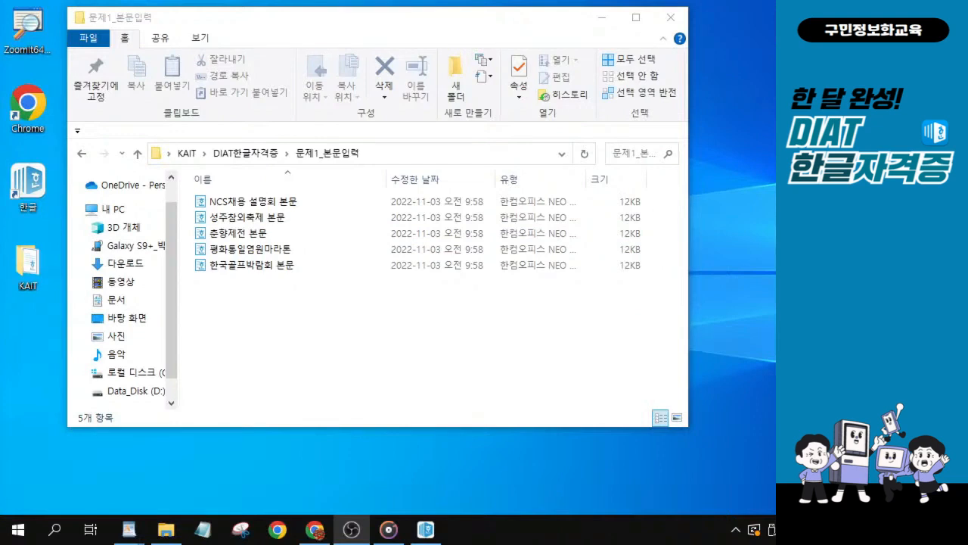
pyautogui.click(250, 251)
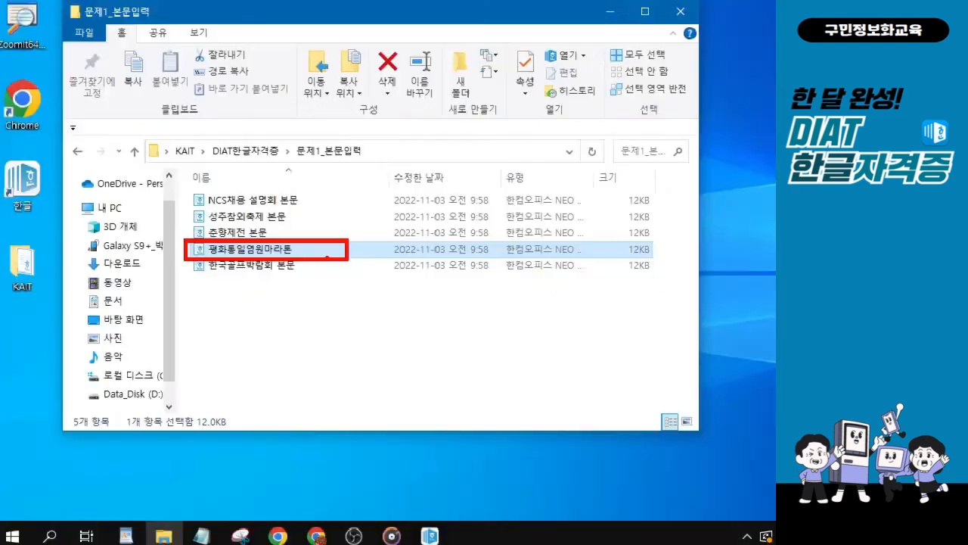
pyautogui.doubleClick(269, 252)
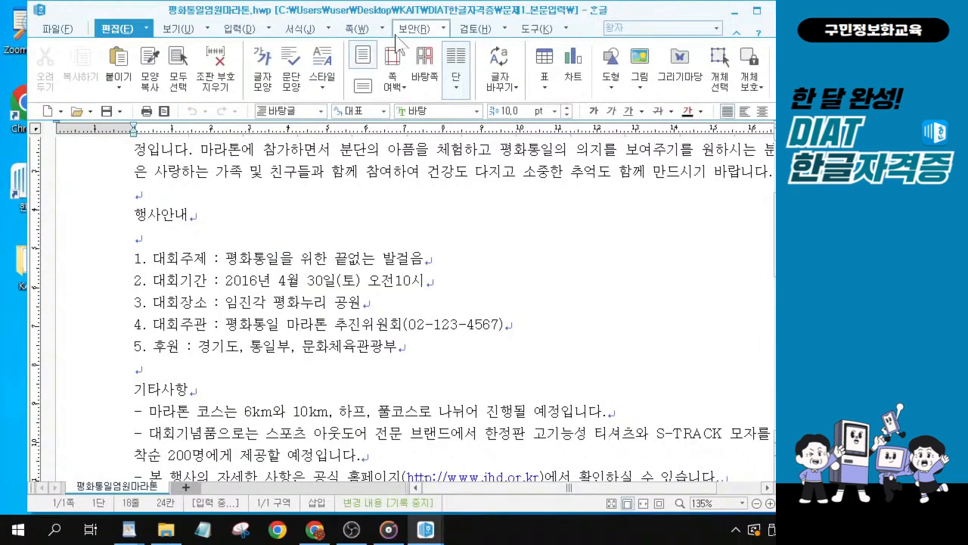
pyautogui.moveTo(342, 11); pyautogui.dragTo(321, 11)
# - Select the text from the 행사안내 heading down to the 대회기념품 line under 기타사항
pyautogui.scroll(3, 358, 333)
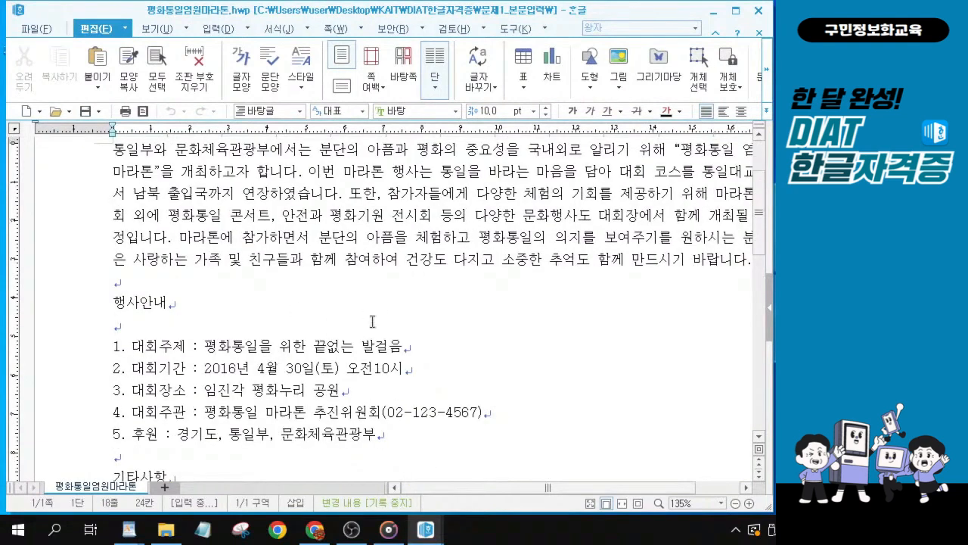
pyautogui.scroll(-2, 373, 322)
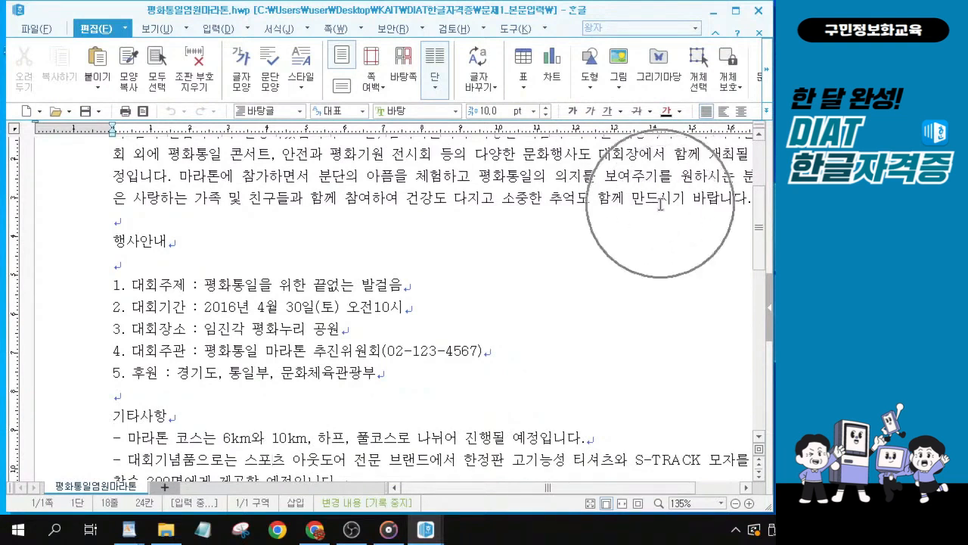
pyautogui.click(133, 227)
pyautogui.click(118, 245)
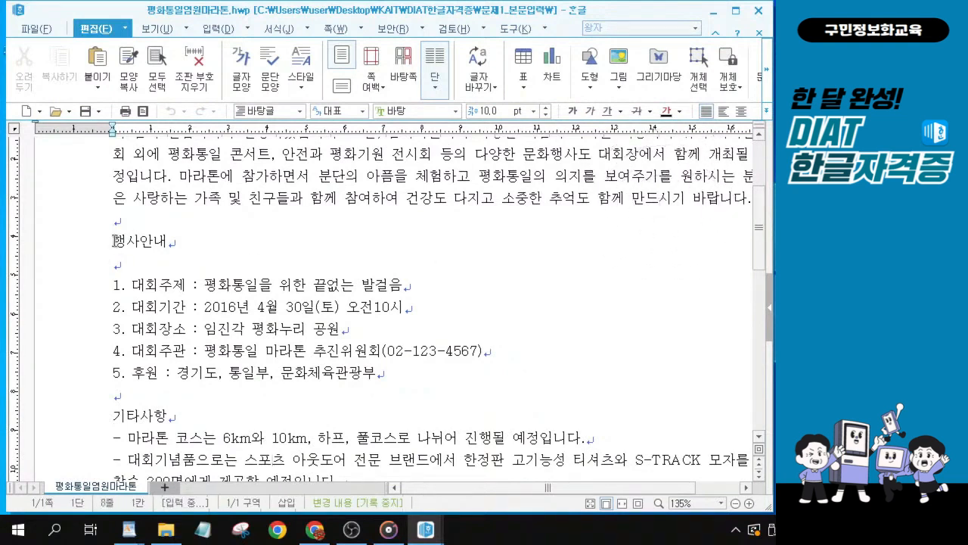
pyautogui.scroll(1, 119, 245)
pyautogui.moveTo(119, 245); pyautogui.dragTo(566, 420)
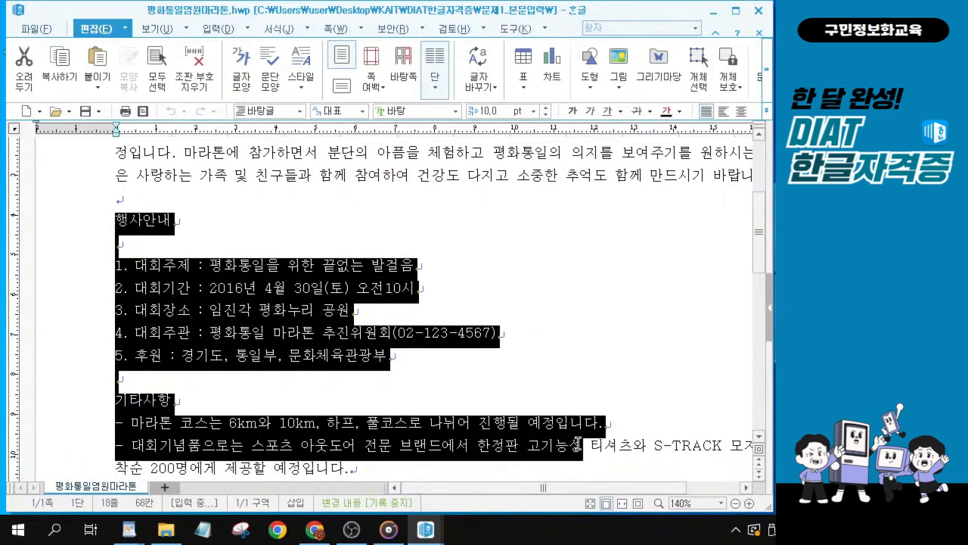
pyautogui.scroll(1, 500, 324)
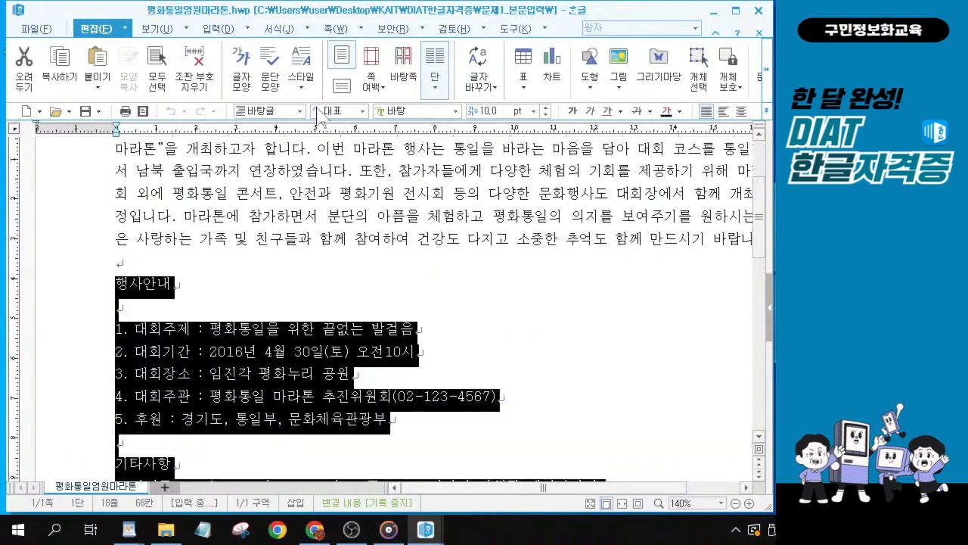
# - Select everything from the 행사안내 heading through the closing 평화통일 마라톤 추진위원회 line
pyautogui.click(272, 229)
pyautogui.moveTo(116, 197); pyautogui.dragTo(460, 409)
pyautogui.click(326, 327)
pyautogui.moveTo(116, 282); pyautogui.dragTo(309, 446)
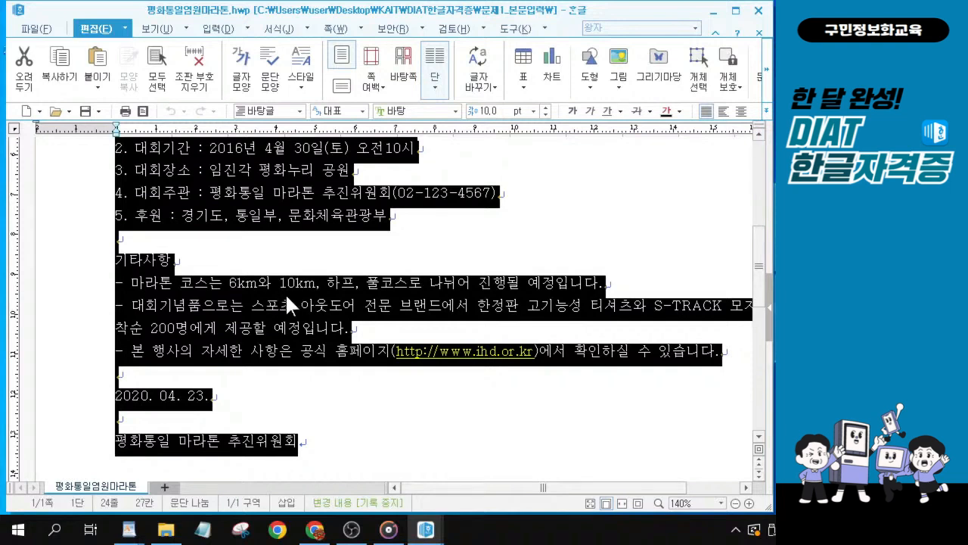
# - Close the 평화통일염원마라톤.hwp document and switch to the open 워드-20221103.hwp document
pyautogui.moveTo(470, 17); pyautogui.dragTo(354, 94)
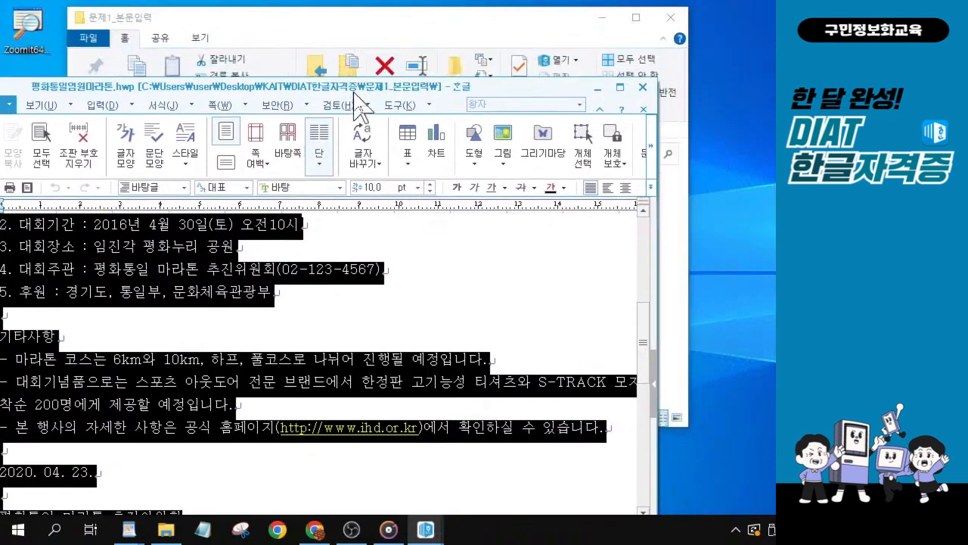
pyautogui.click(643, 89)
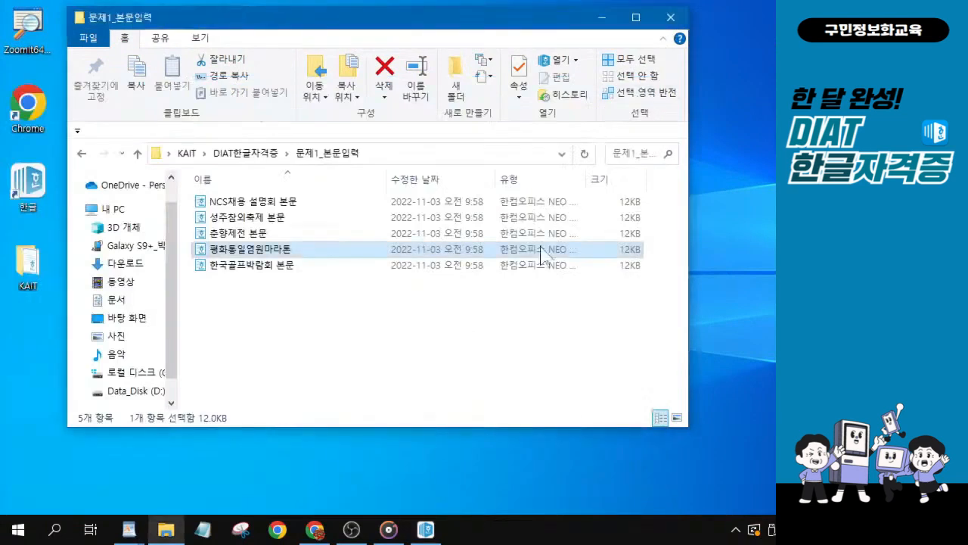
pyautogui.moveTo(429, 532)
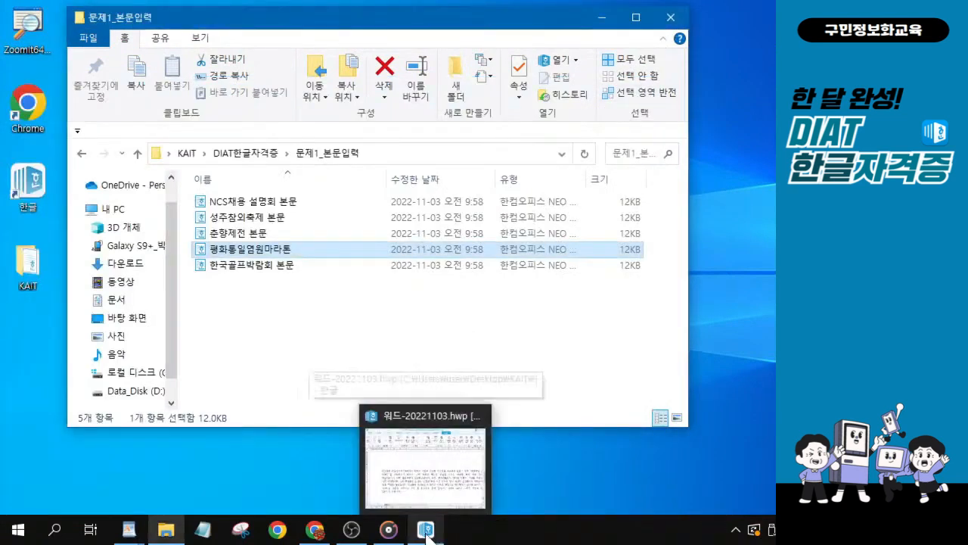
pyautogui.click(426, 531)
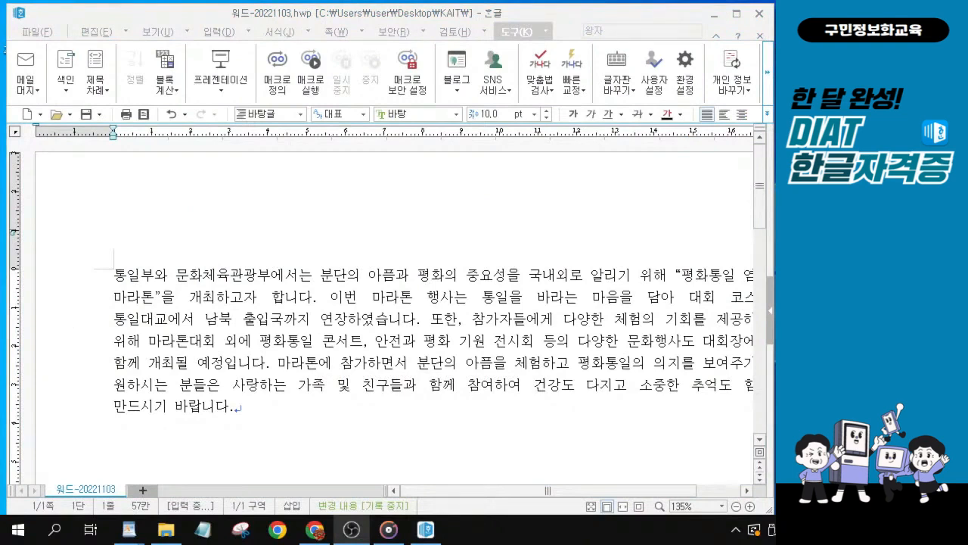
pyautogui.click(429, 531)
# - Add two new lines after the opening paragraph ending in "바랍니다." and paste the copied event text there
pyautogui.scroll(-2, 244, 407)
pyautogui.click(239, 345)
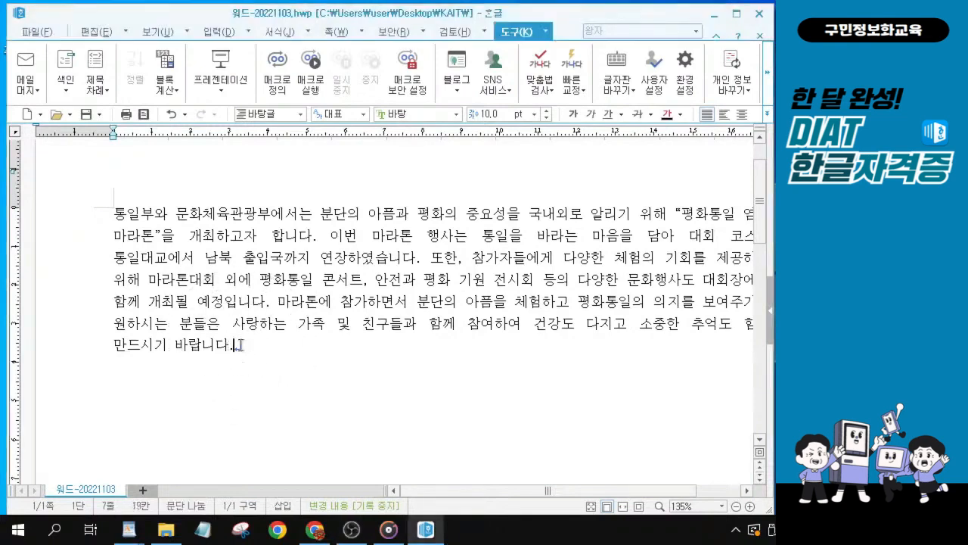
pyautogui.scroll(1, 239, 346)
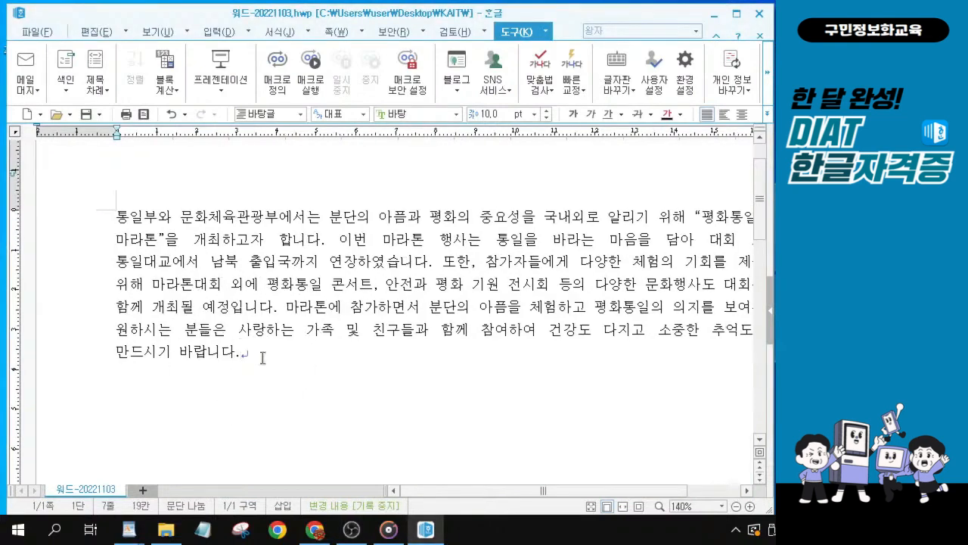
pyautogui.press('Return')
pyautogui.press('Return')
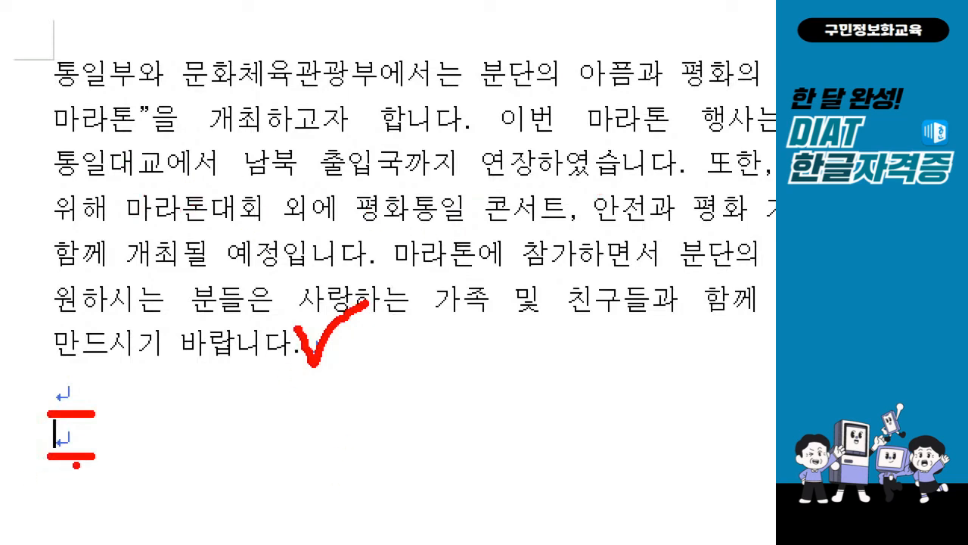
pyautogui.press('Escape')
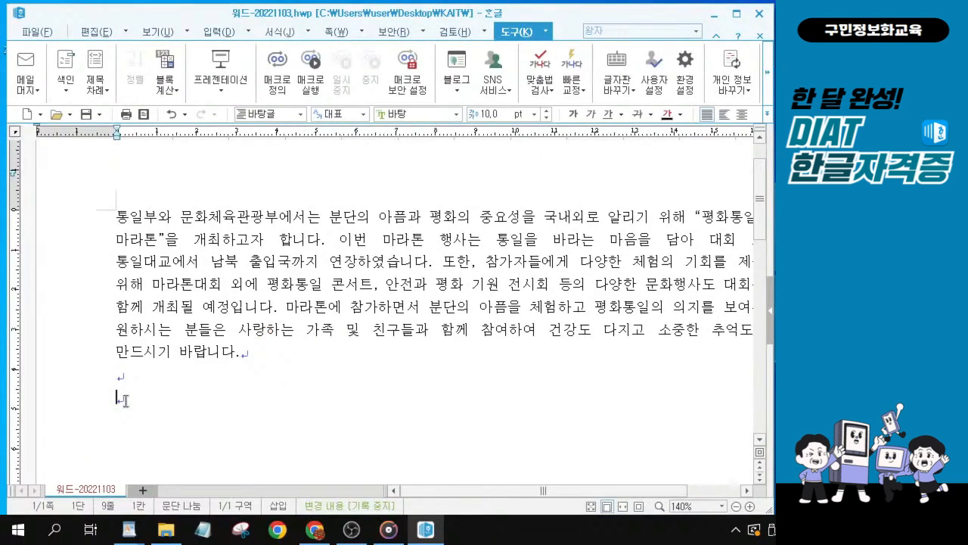
pyautogui.hotkey('ctrl', 'v')
pyautogui.scroll(3, 214, 331)
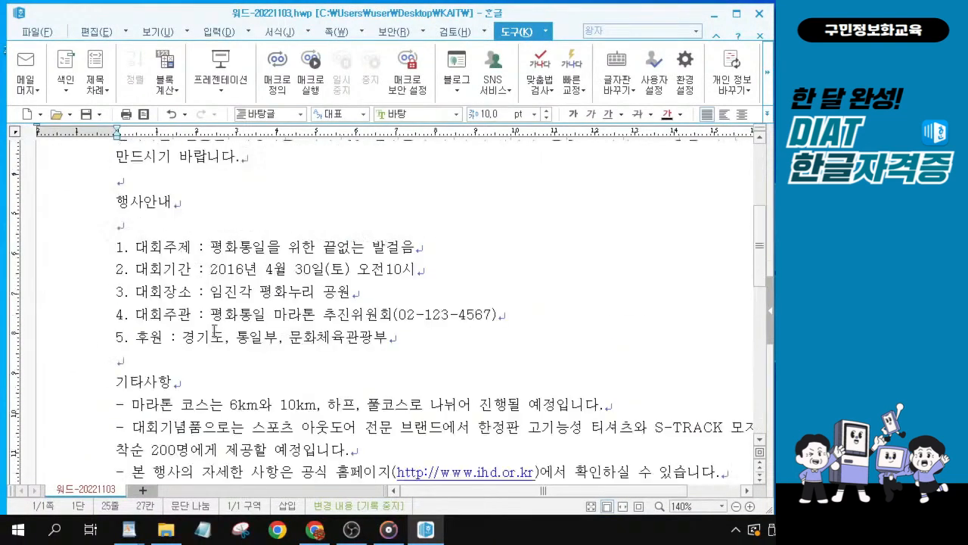
pyautogui.scroll(1, 205, 289)
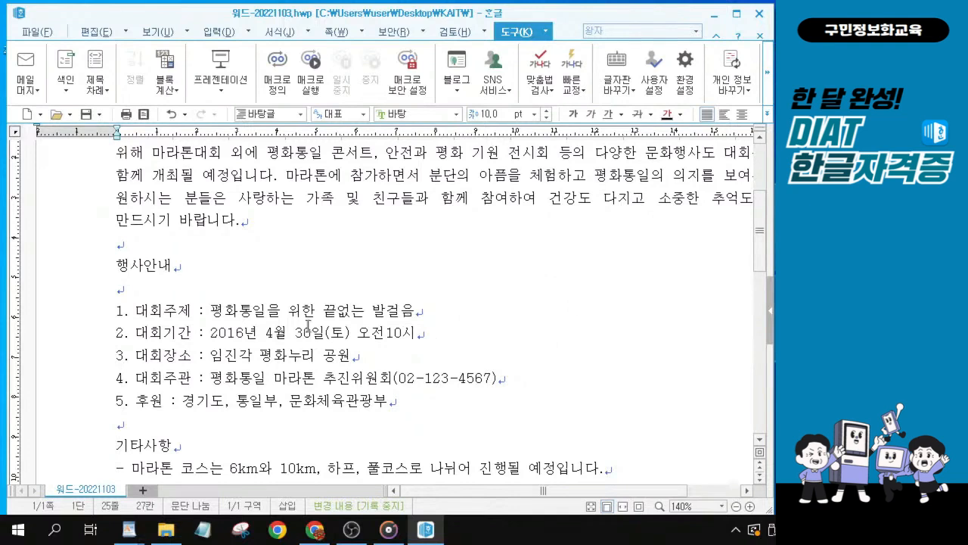
pyautogui.scroll(3, 333, 310)
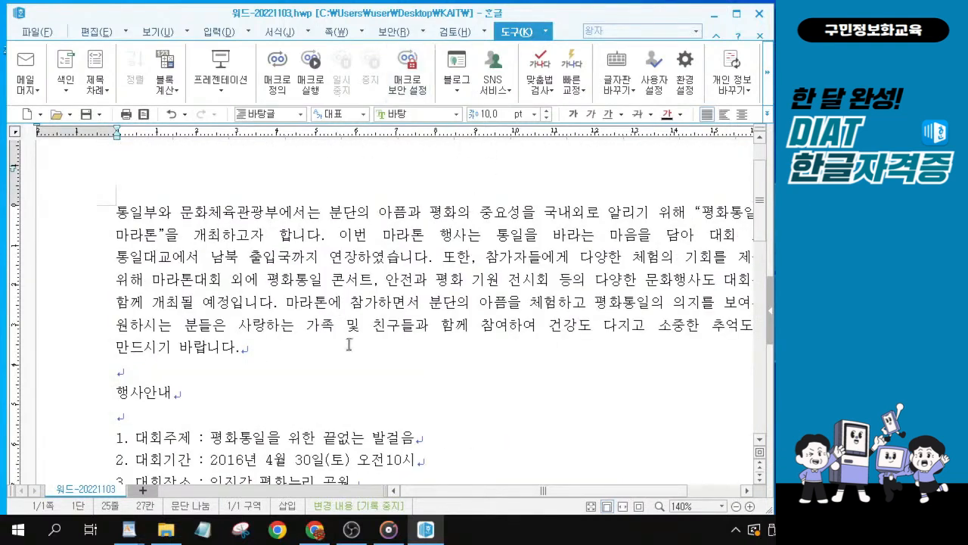
pyautogui.scroll(-2, 311, 354)
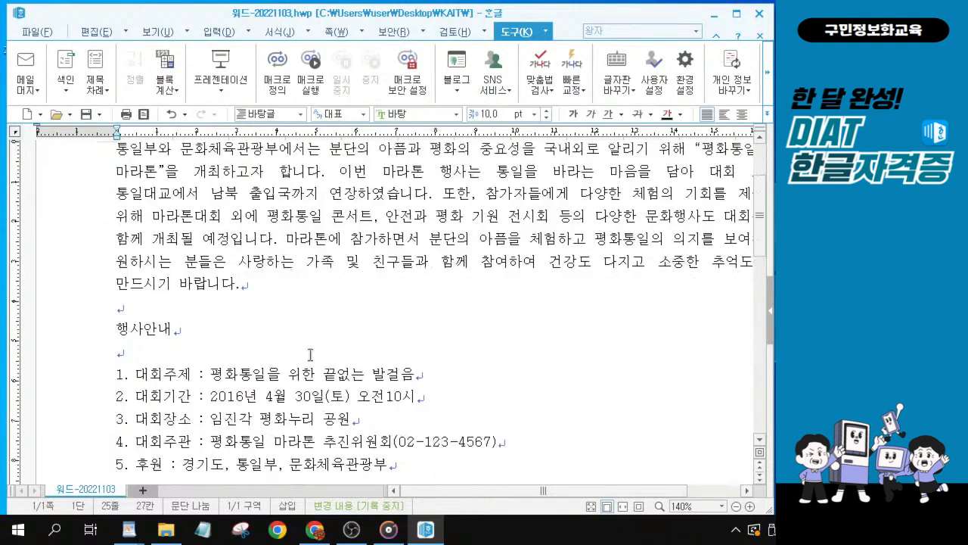
pyautogui.scroll(2, 310, 354)
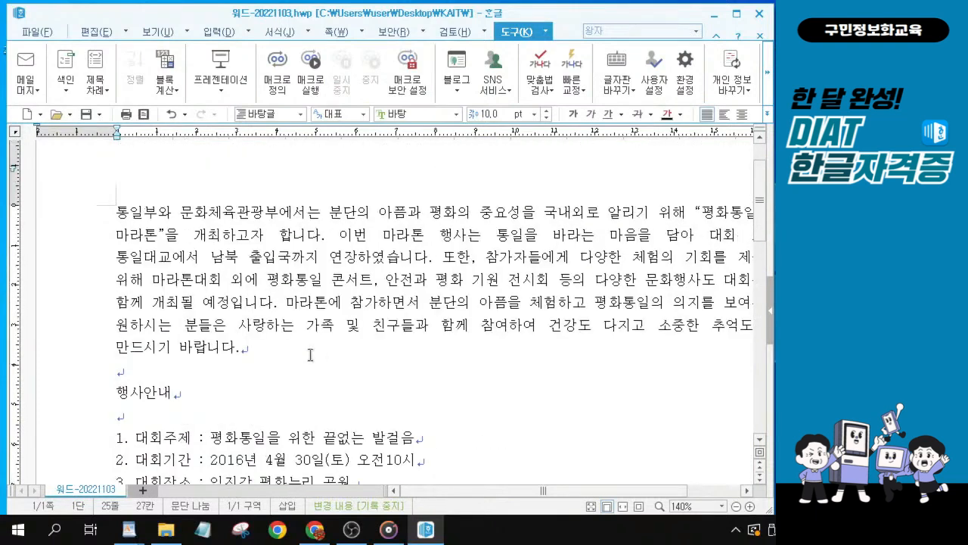
pyautogui.hotkey('alt', 'Tab')
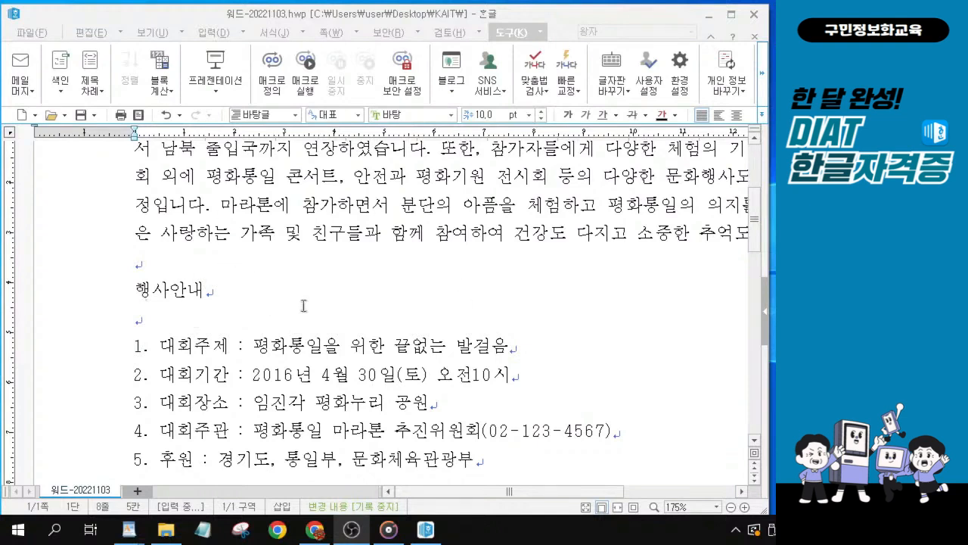
# - Place the text cursor in front of the 행사안내 heading and open the special character table
pyautogui.click(136, 285)
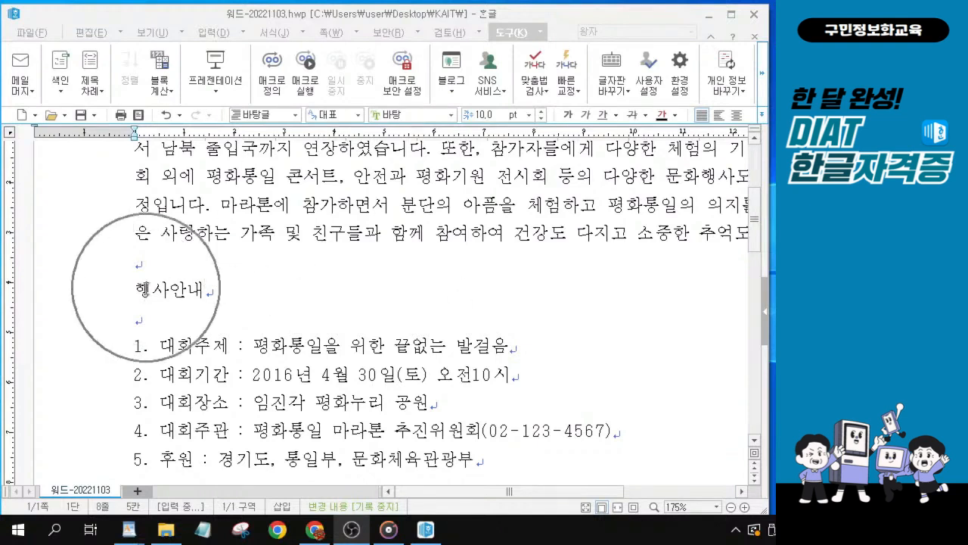
pyautogui.click(139, 287)
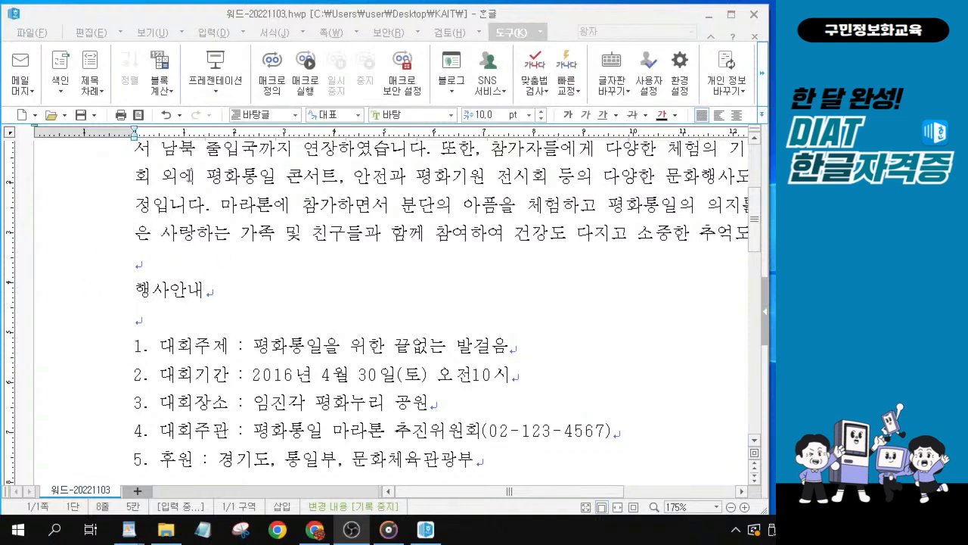
pyautogui.click(140, 295)
pyautogui.click(140, 295)
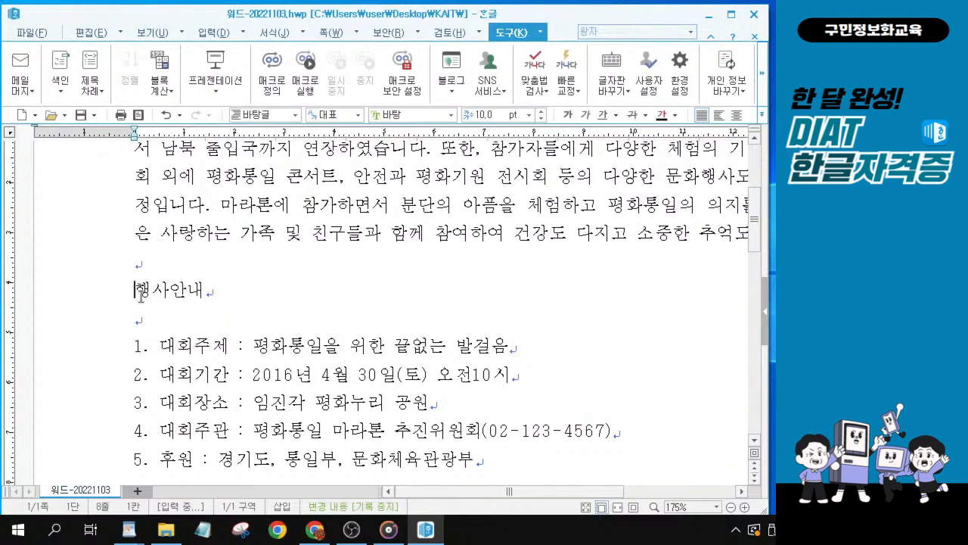
pyautogui.keyDown('ctrl'); pyautogui.scroll(1, 189, 310); pyautogui.keyUp('ctrl')
pyautogui.keyDown('ctrl'); pyautogui.scroll(1, 227, 318); pyautogui.keyUp('ctrl')
pyautogui.click(153, 307)
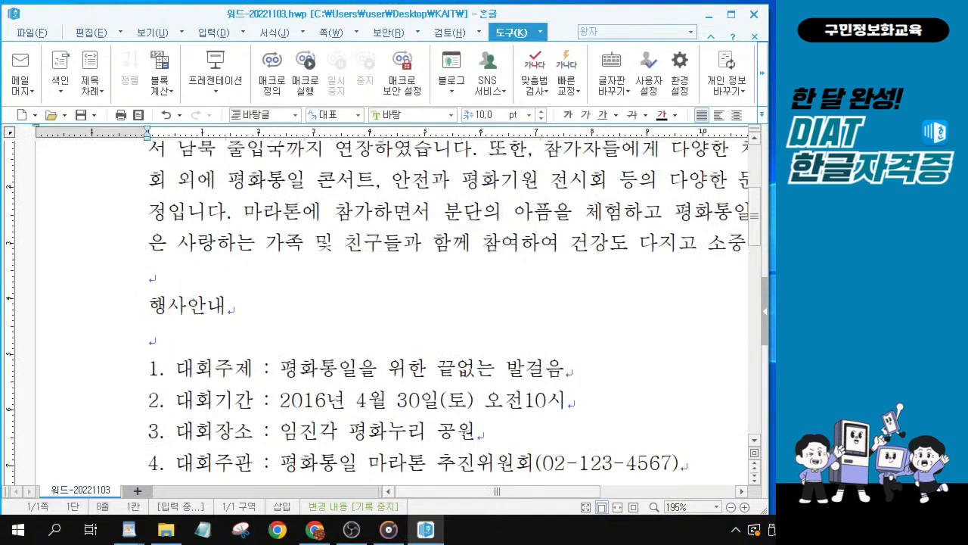
pyautogui.hotkey('alt', 'Tab')
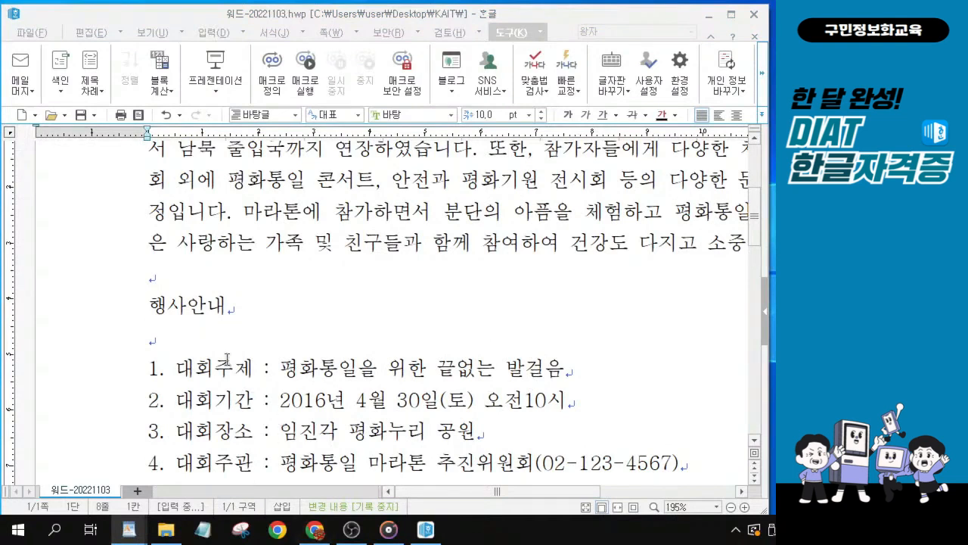
pyautogui.click(154, 305)
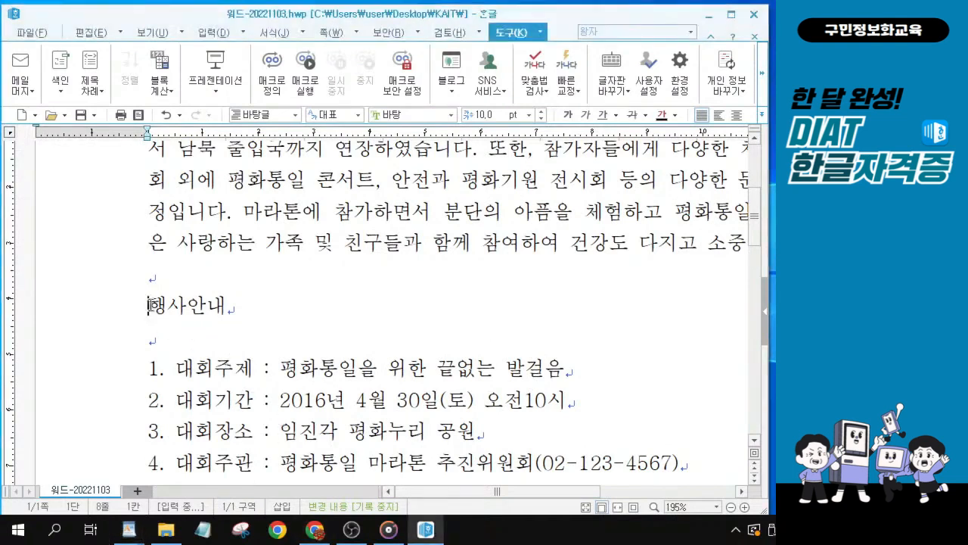
pyautogui.hotkey('ctrl', 'F10')
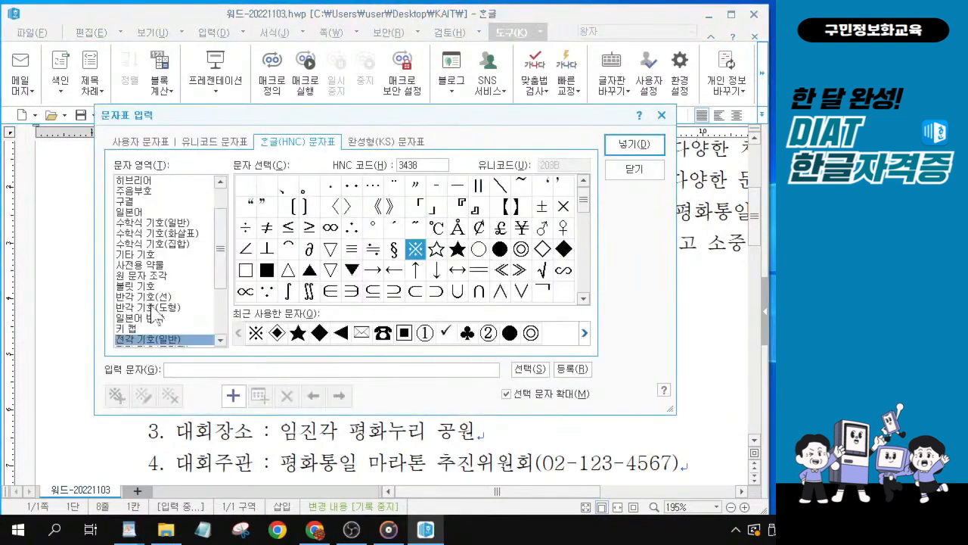
# - Bring up the 전각 기호(일반) character area of the 한글(HNC) character table
pyautogui.click(294, 141)
pyautogui.press('ctrl')
pyautogui.press('ctrl')
pyautogui.press('ctrl')
pyautogui.press('ctrl')
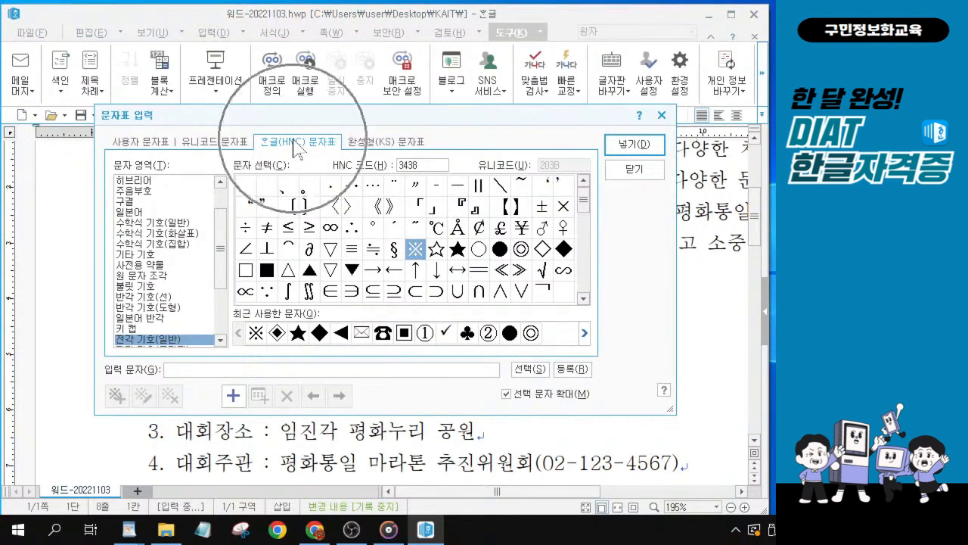
pyautogui.moveTo(221, 233); pyautogui.dragTo(227, 319)
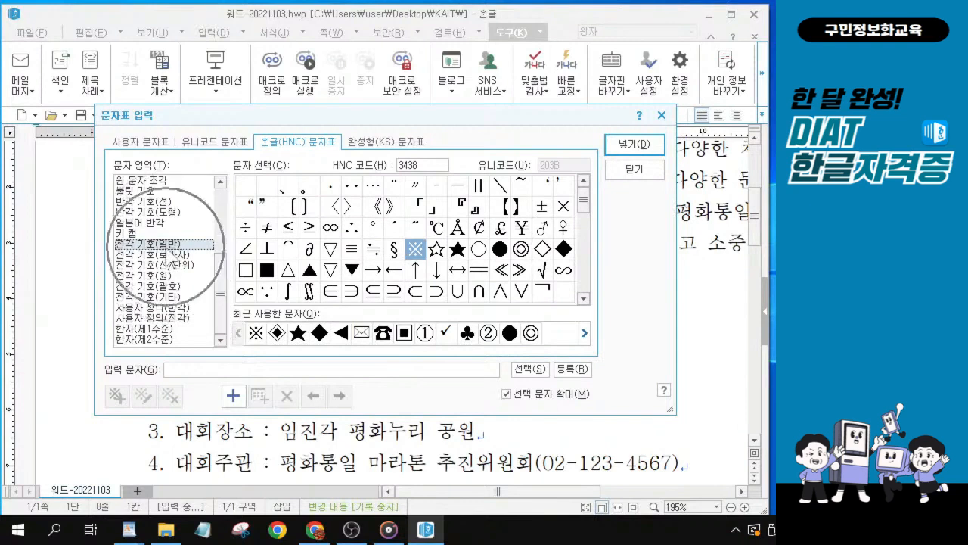
pyautogui.hotkey('alt', 'Tab')
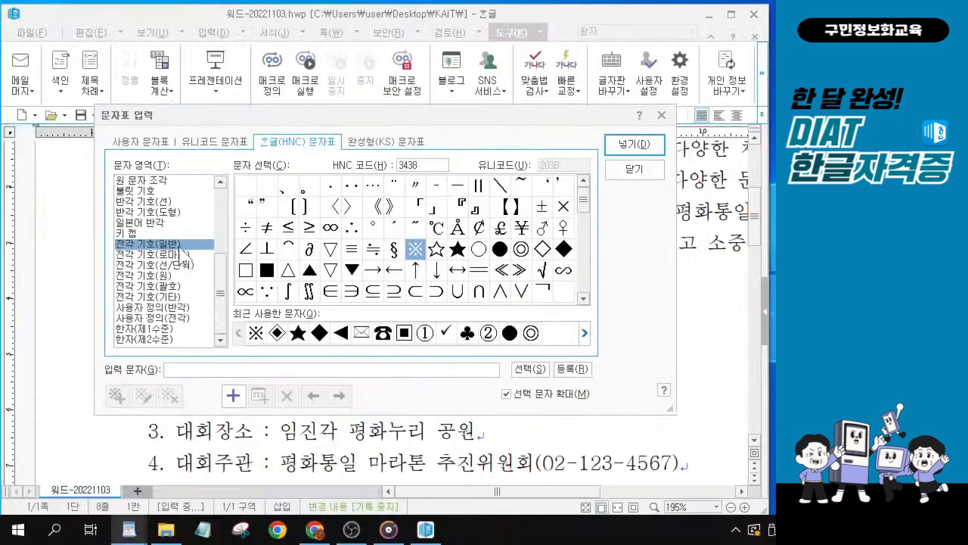
# - Insert the ◈ symbol (HNC code 3482) in front of the 행사안내 heading
pyautogui.click(582, 297)
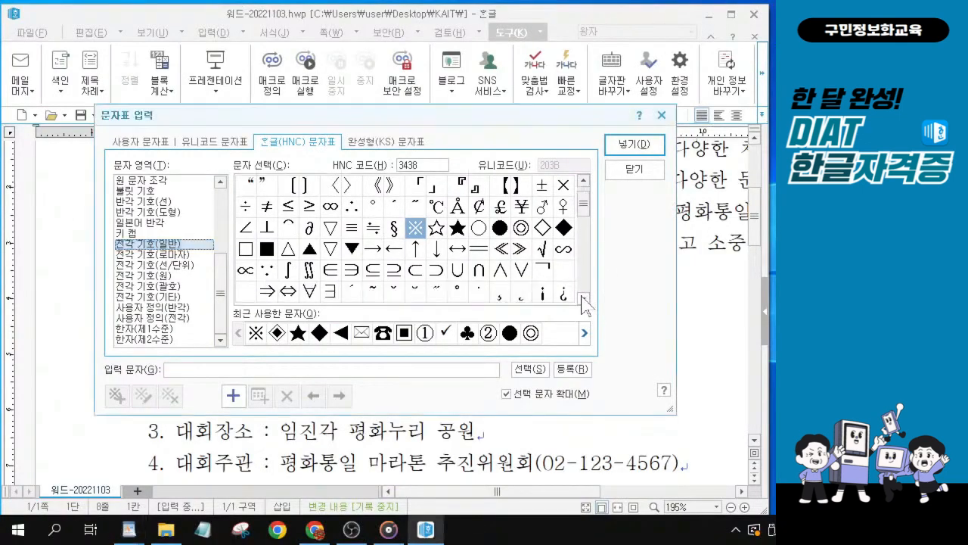
pyautogui.click(583, 297)
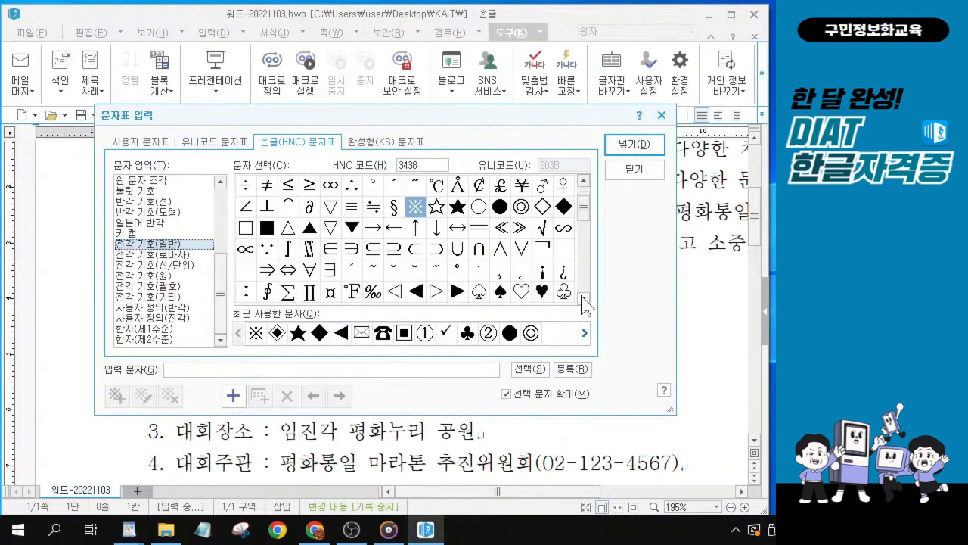
pyautogui.click(582, 299)
pyautogui.click(583, 300)
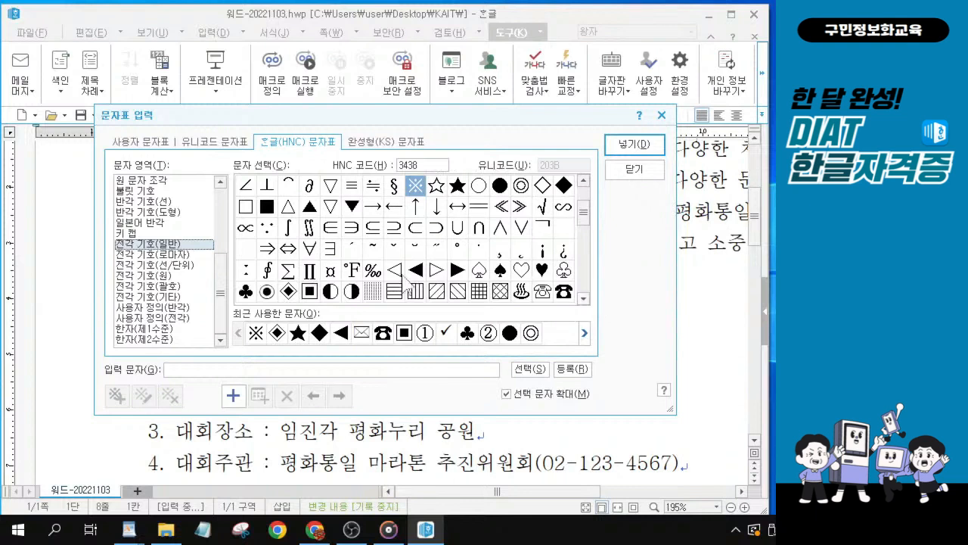
pyautogui.click(288, 292)
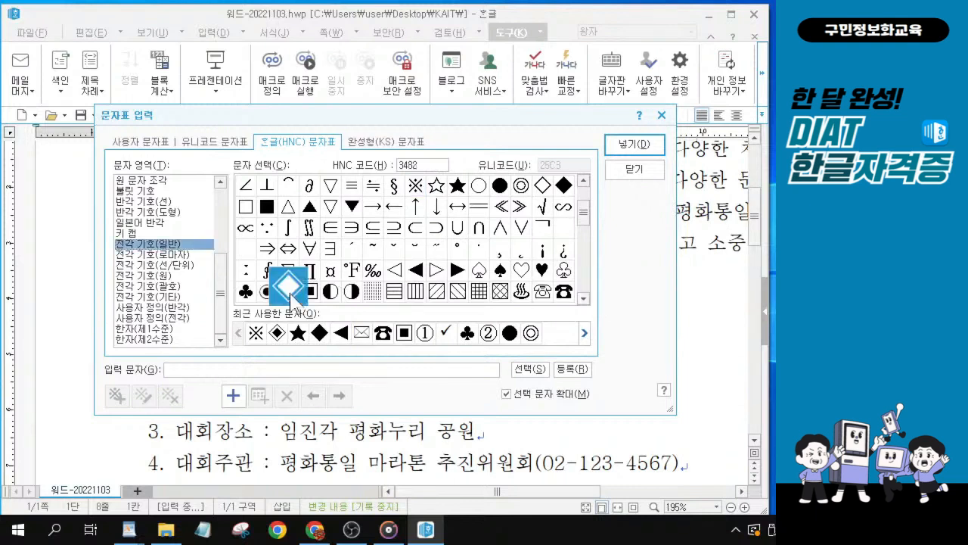
pyautogui.click(290, 297)
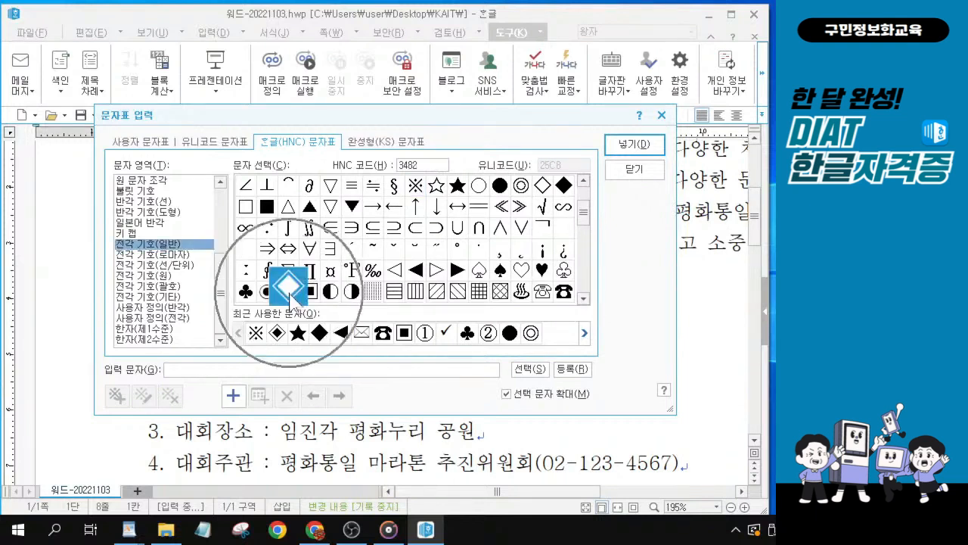
pyautogui.press('alt')
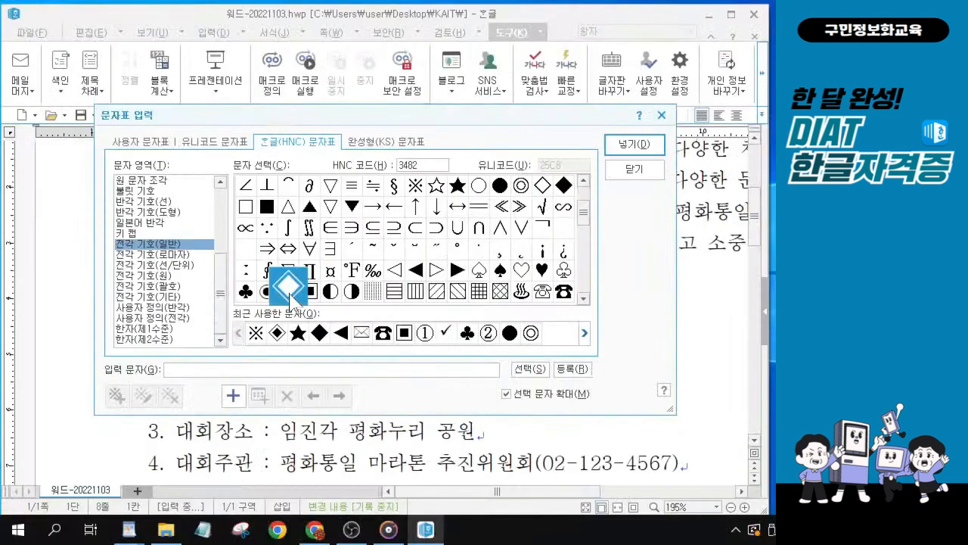
pyautogui.click(652, 148)
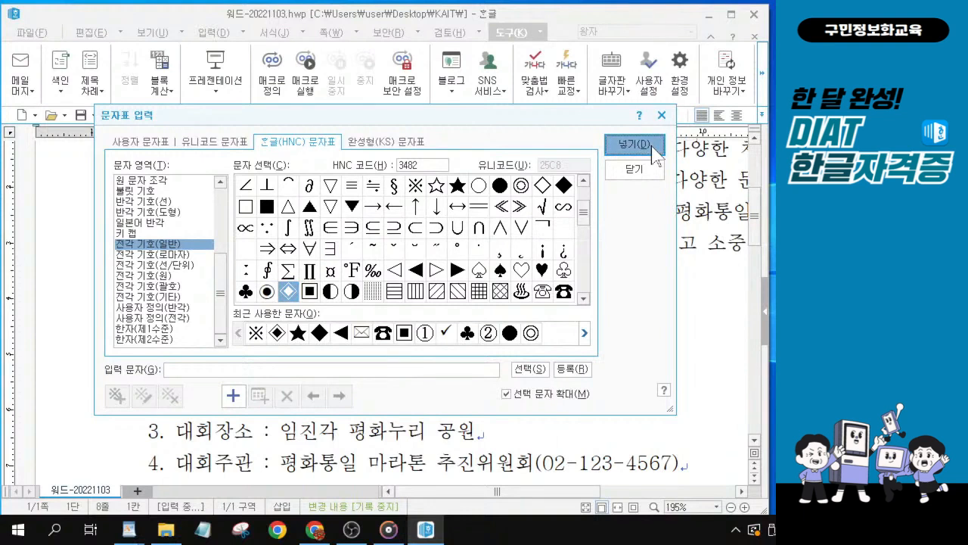
pyautogui.click(652, 147)
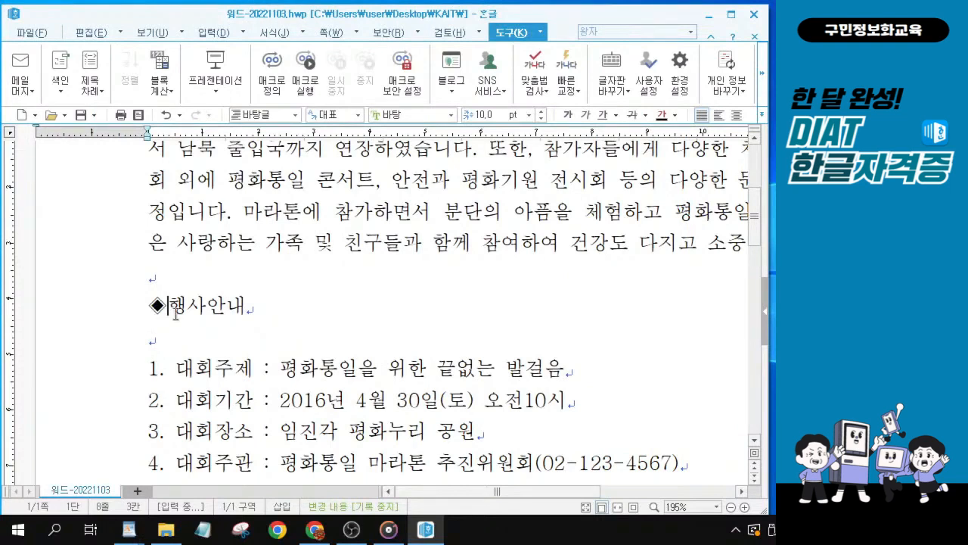
# - Add a space after the ◈ symbol and another between 행사 and 안내 in the heading
pyautogui.press('Right')
pyautogui.press('Right')
pyautogui.click(174, 305)
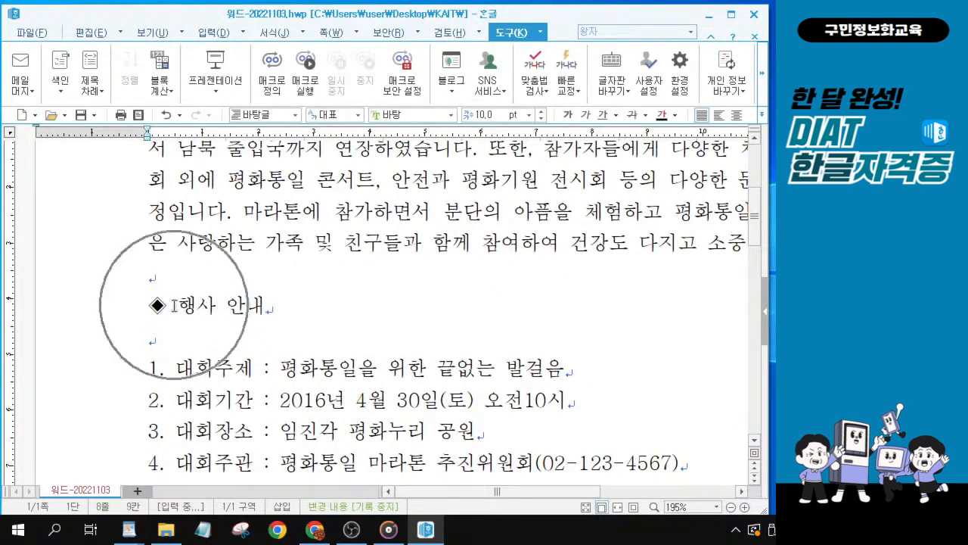
pyautogui.click(174, 304)
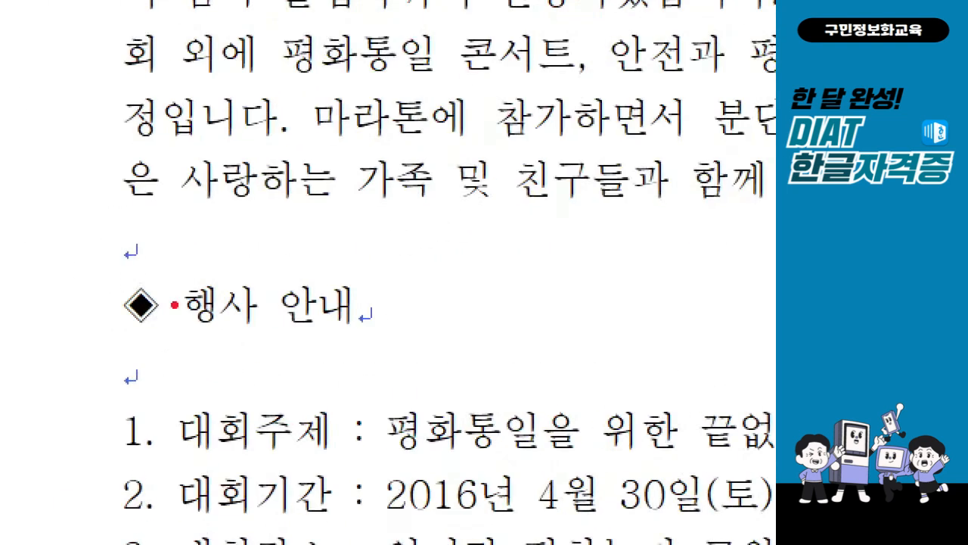
pyautogui.moveTo(259, 269)
pyautogui.mouseDown()
pyautogui.moveTo(263, 282)
pyautogui.moveTo(295, 246)
pyautogui.mouseUp()
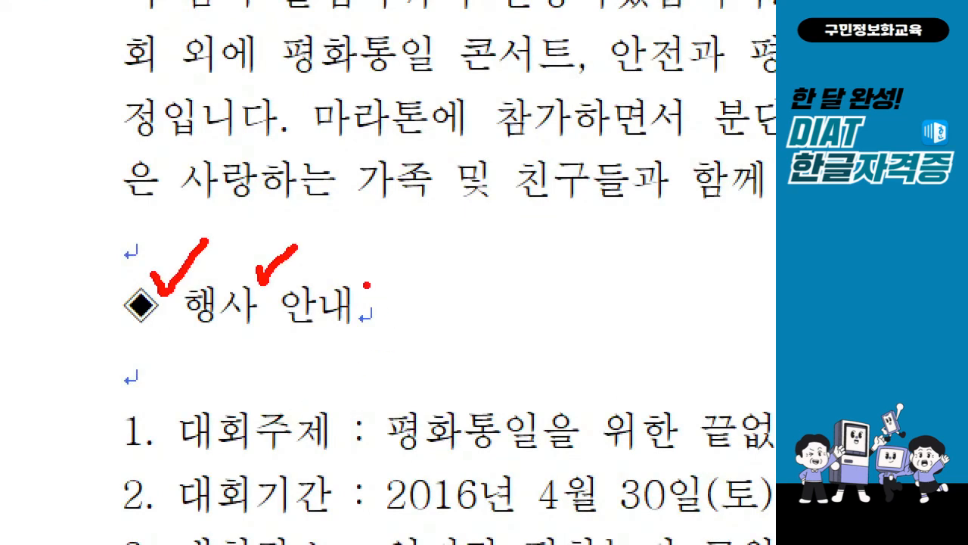
pyautogui.moveTo(365, 283)
pyautogui.mouseDown()
pyautogui.moveTo(377, 299)
pyautogui.moveTo(415, 253)
pyautogui.mouseUp()
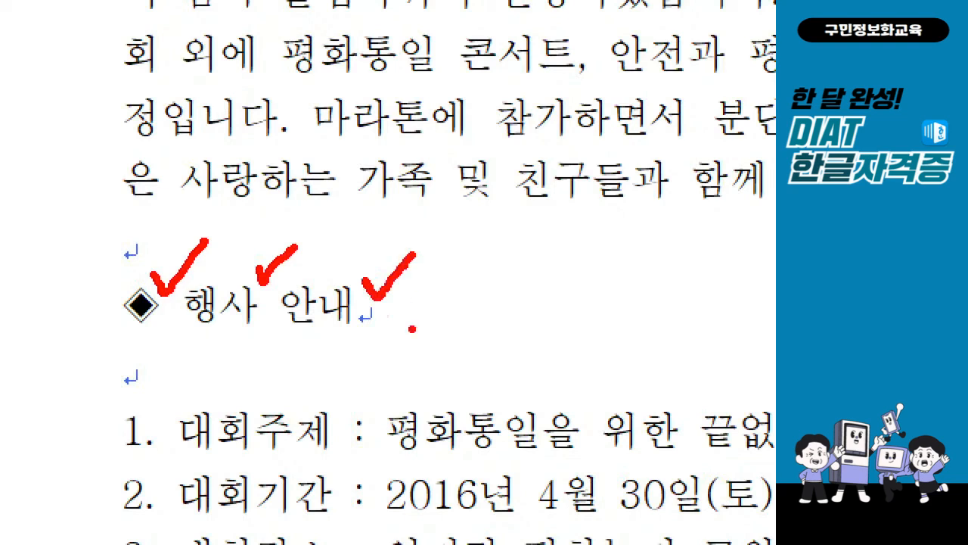
pyautogui.moveTo(370, 323); pyautogui.dragTo(408, 325)
pyautogui.press('Escape')
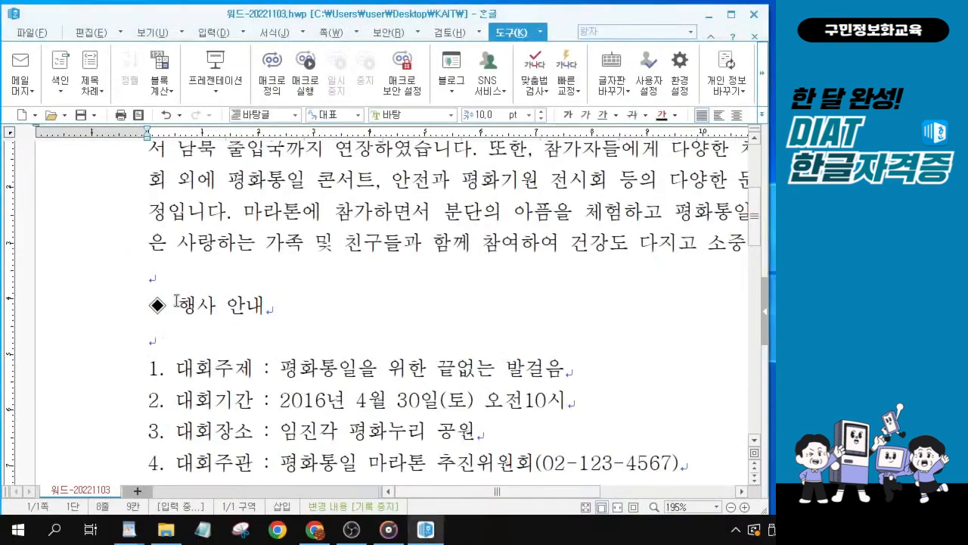
# - Add a space and a closing ◈ symbol (HNC code 3482) at the end of the 행사 안내 heading
pyautogui.click(276, 304)
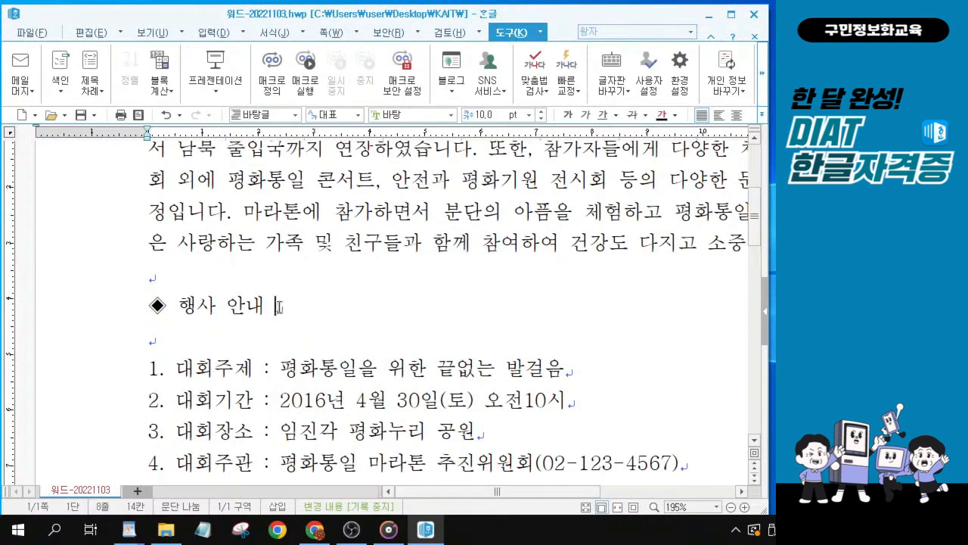
pyautogui.hotkey('ctrl', 'F10')
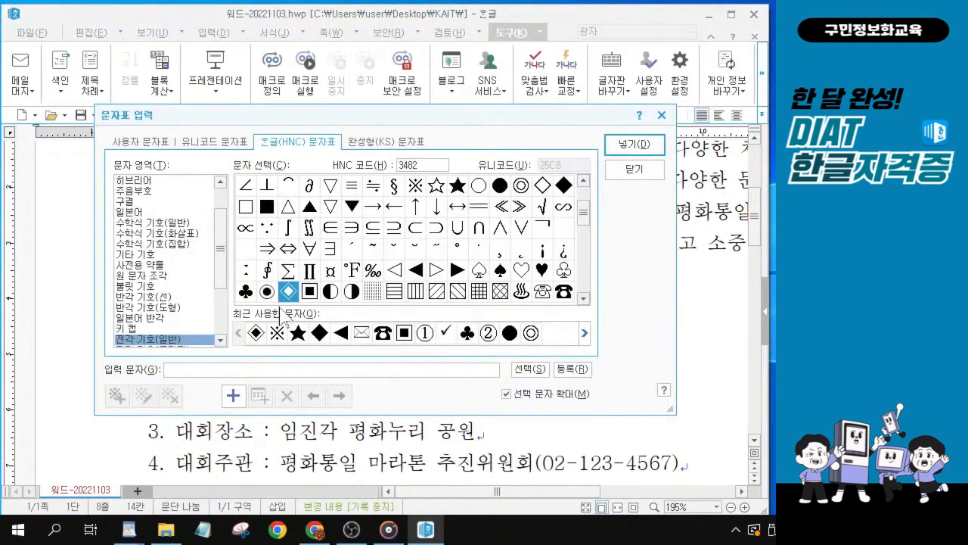
pyautogui.click(291, 295)
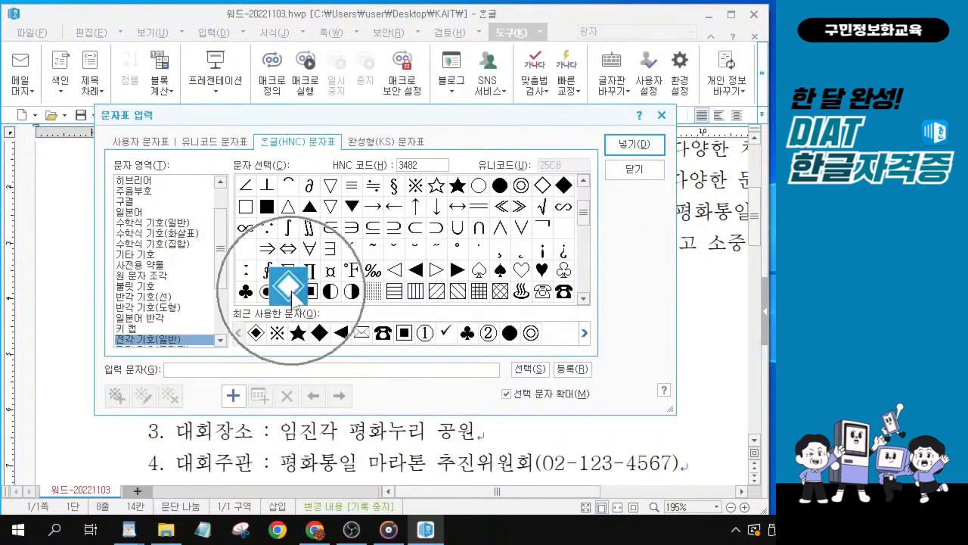
pyautogui.click(637, 145)
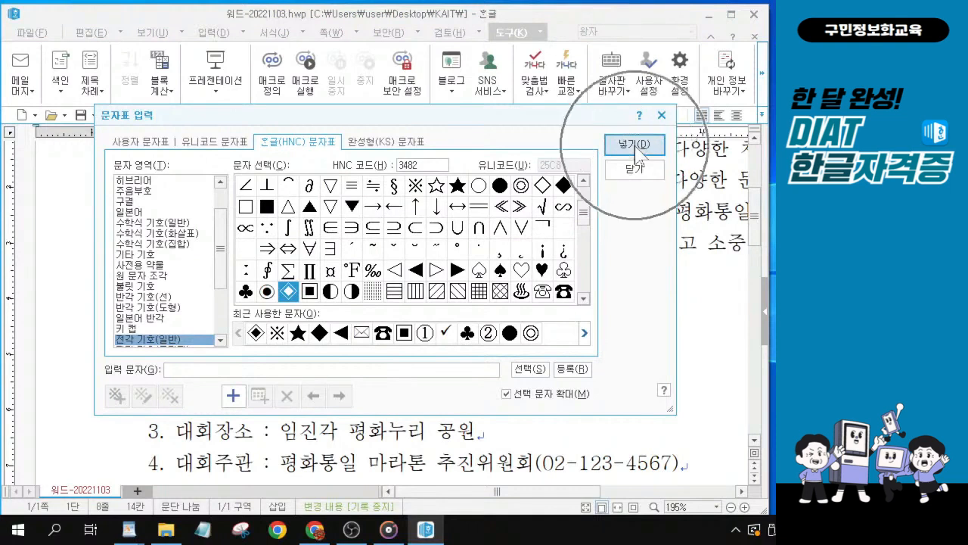
pyautogui.click(637, 145)
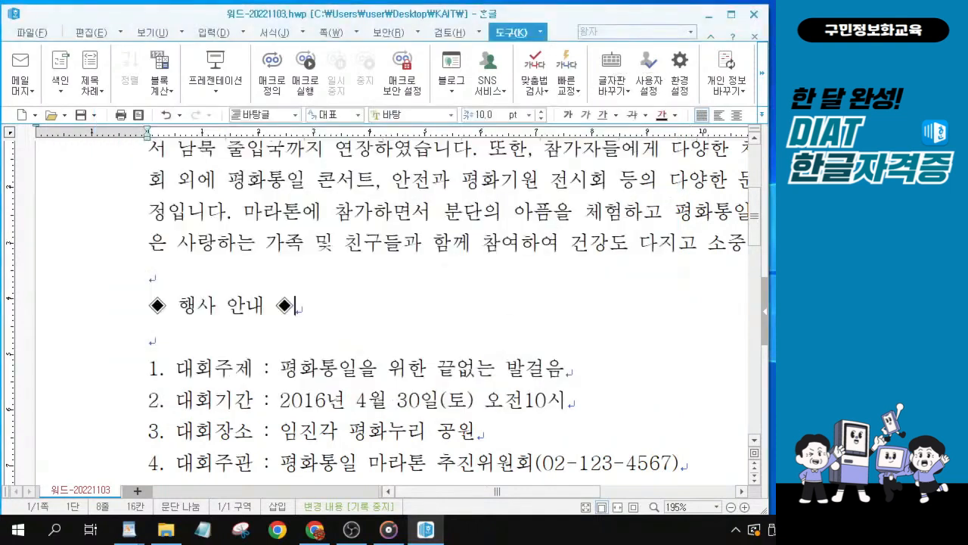
# - Place the text cursor in front of the 기타사항 heading and open the special character table
pyautogui.hotkey('alt', 'Tab')
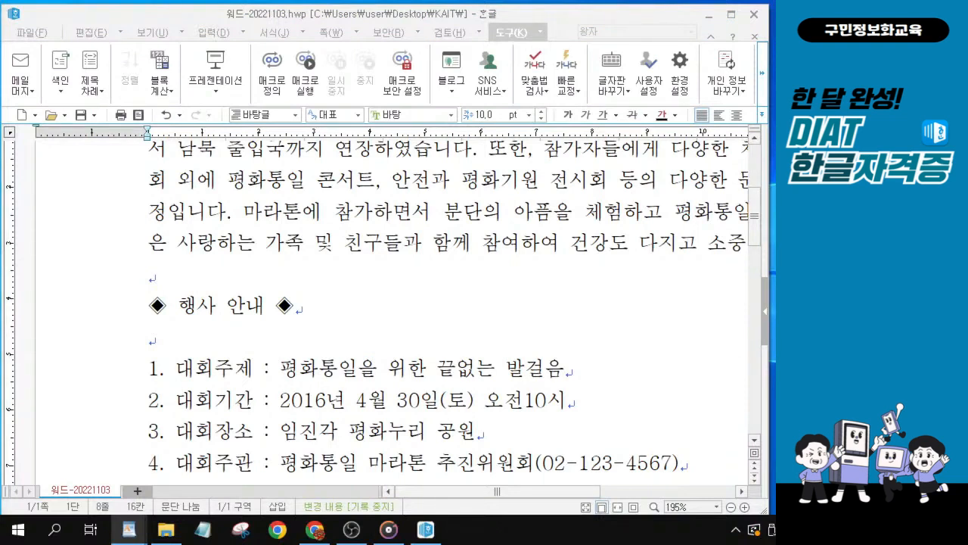
pyautogui.scroll(-3, 317, 374)
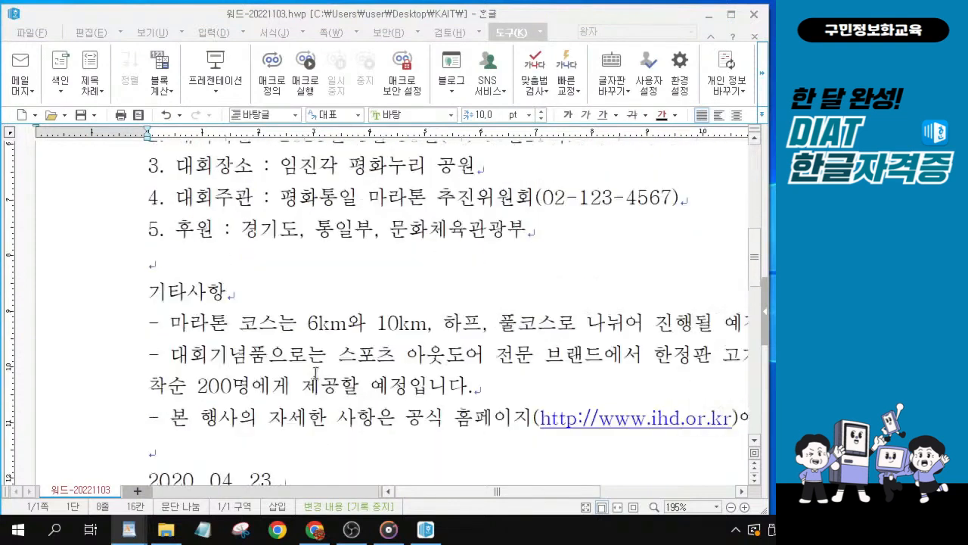
pyautogui.click(183, 301)
pyautogui.click(148, 293)
pyautogui.click(172, 301)
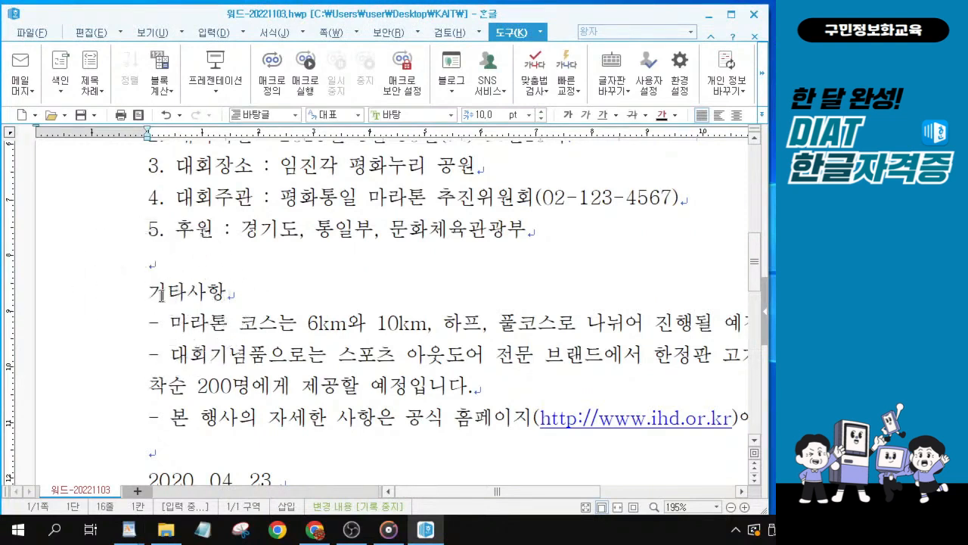
pyautogui.click(152, 290)
pyautogui.hotkey('ctrl', 'F10')
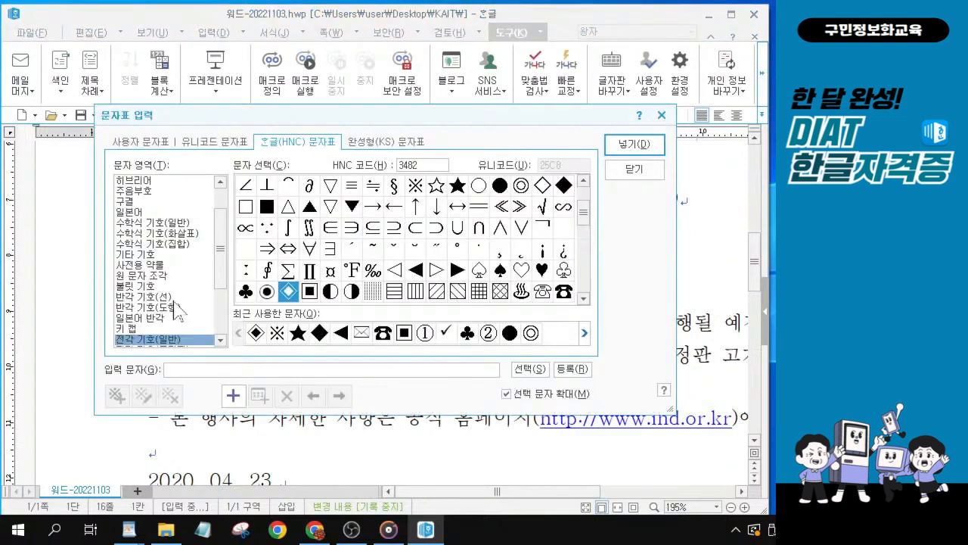
# - Insert the ※ symbol (HNC code 3438) followed by a space in front of the 기타사항 heading
pyautogui.moveTo(444, 118); pyautogui.dragTo(551, 57)
pyautogui.click(148, 303)
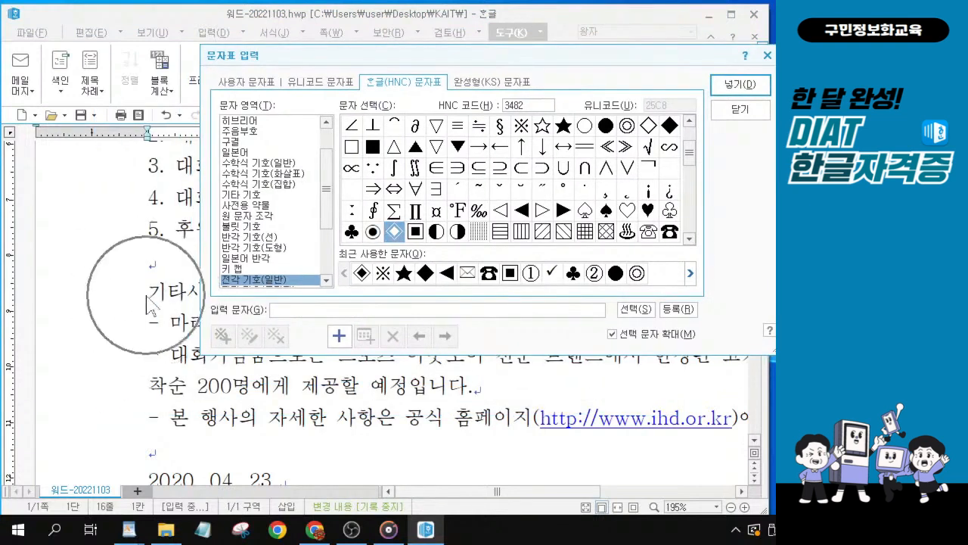
pyautogui.moveTo(431, 54); pyautogui.dragTo(367, 62)
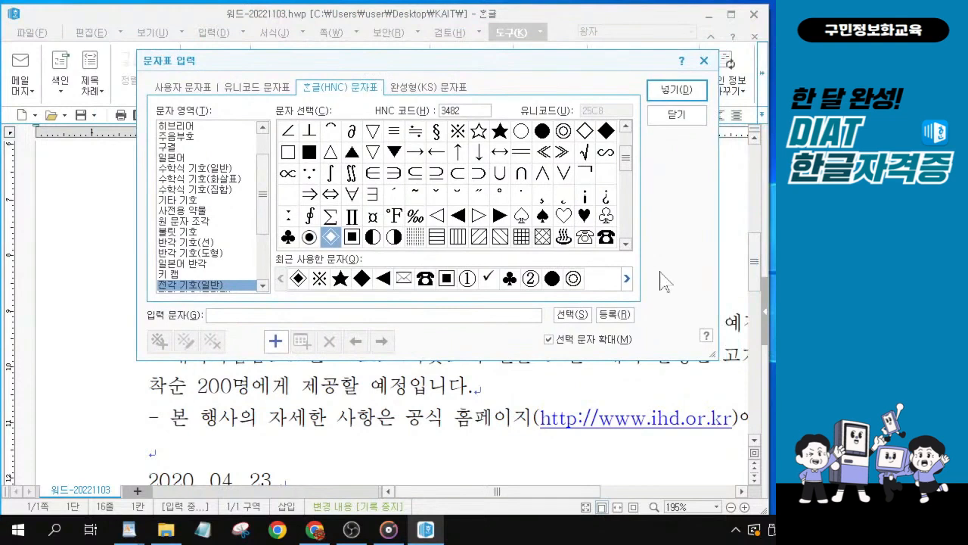
pyautogui.click(460, 135)
pyautogui.press('alt')
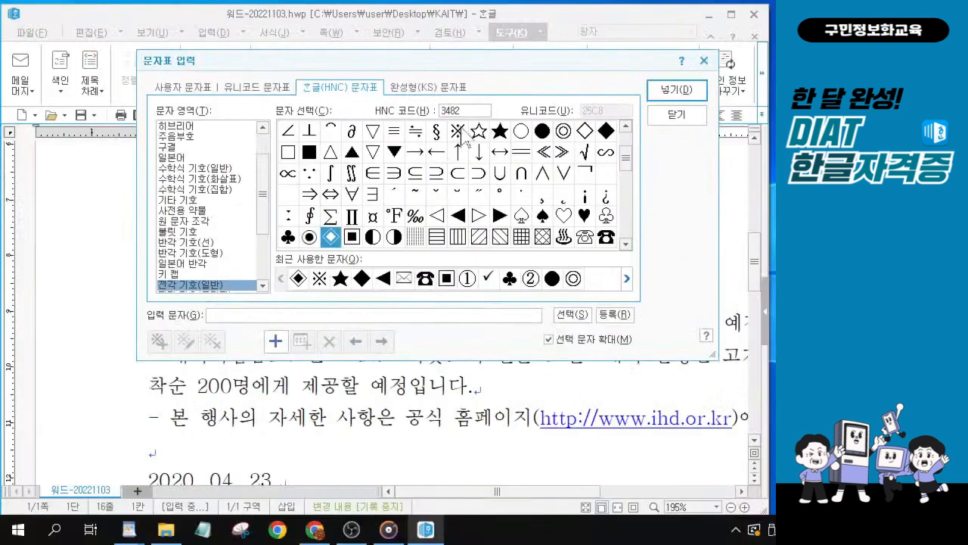
pyautogui.click(457, 136)
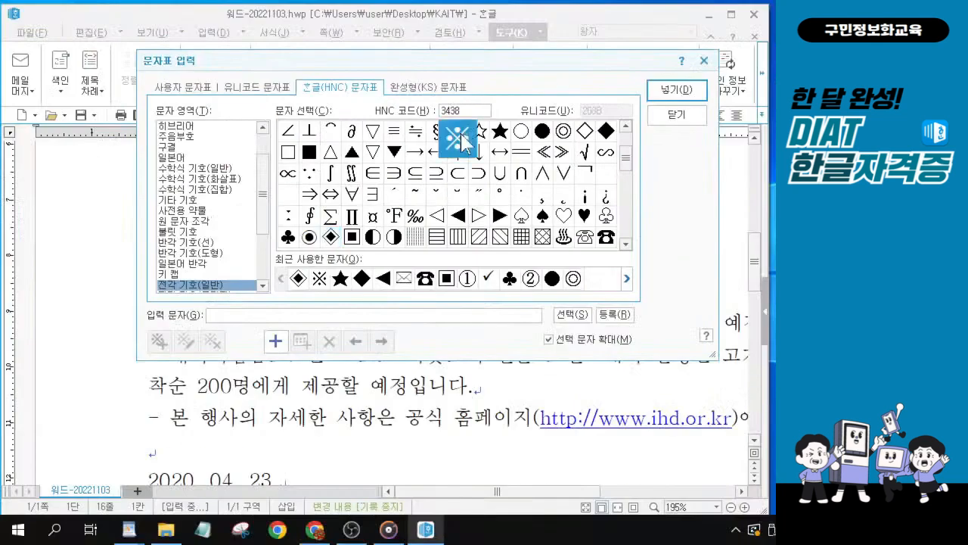
pyautogui.click(701, 89)
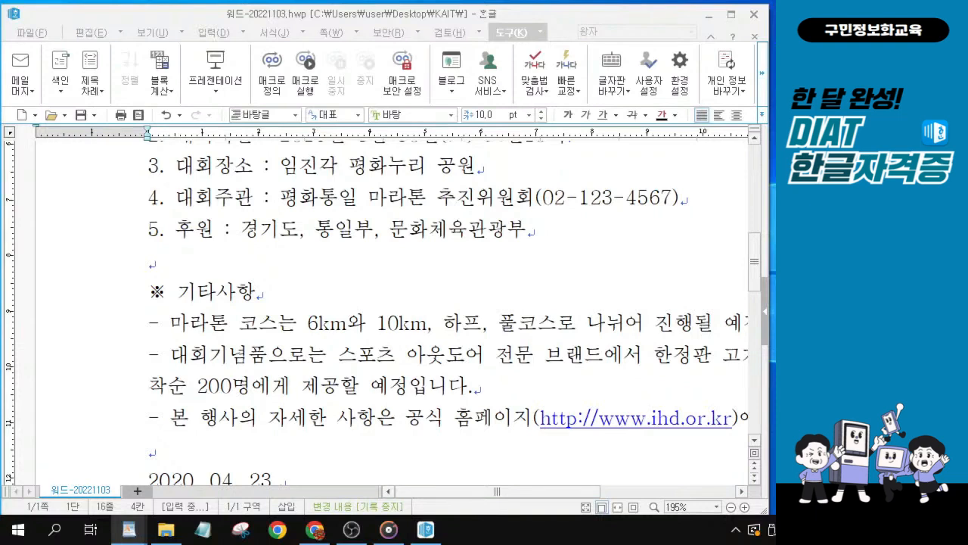
# - Make the quoted phrase “평화통일 염원 마라톤” in the first paragraph bold and italic, including its quotation marks
pyautogui.scroll(6, 482, 231)
pyautogui.click(421, 207)
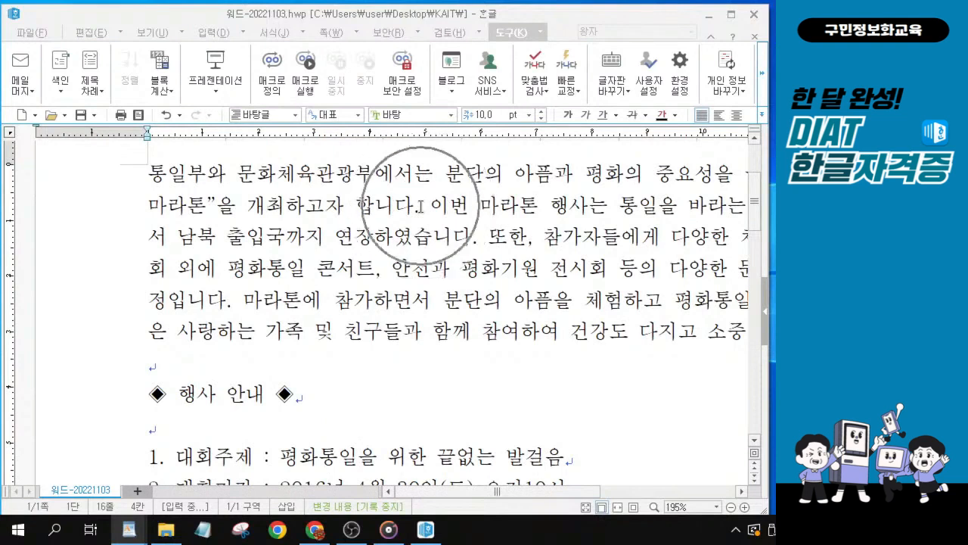
pyautogui.moveTo(510, 491); pyautogui.dragTo(634, 496)
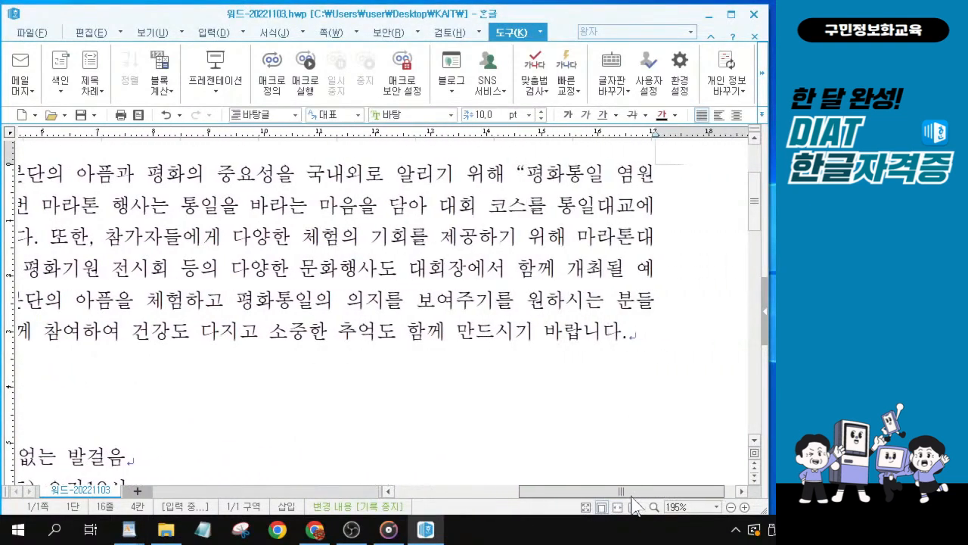
pyautogui.scroll(1, 579, 175)
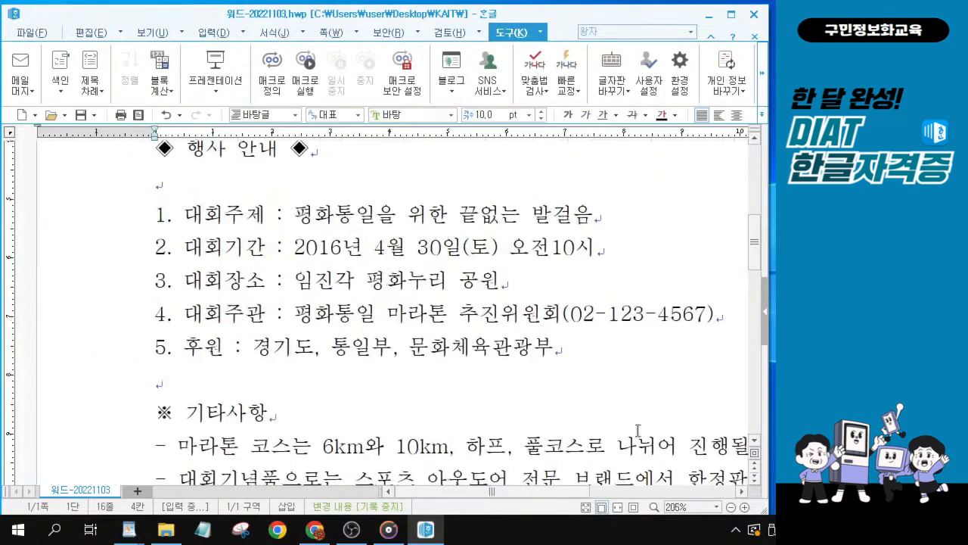
pyautogui.moveTo(754, 242); pyautogui.dragTo(754, 173)
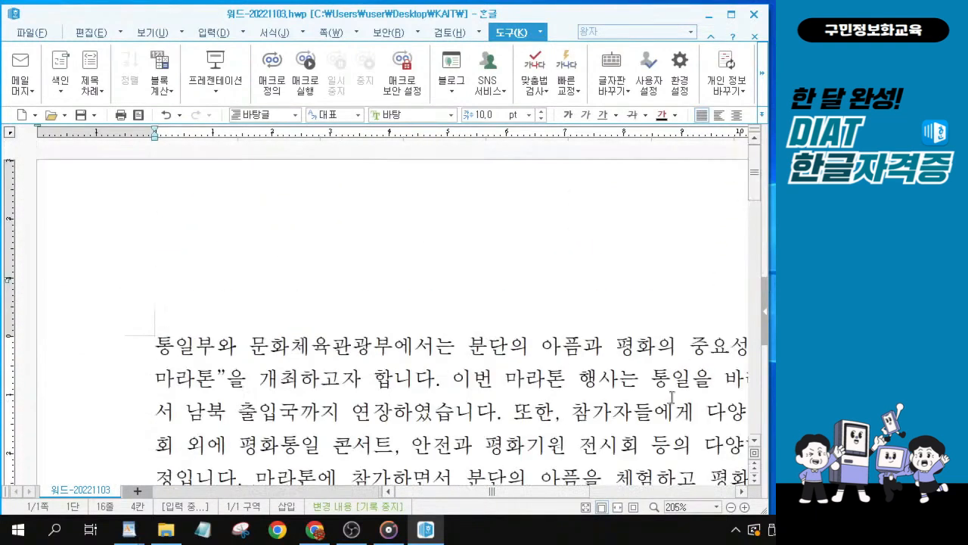
pyautogui.moveTo(557, 493); pyautogui.dragTo(702, 493)
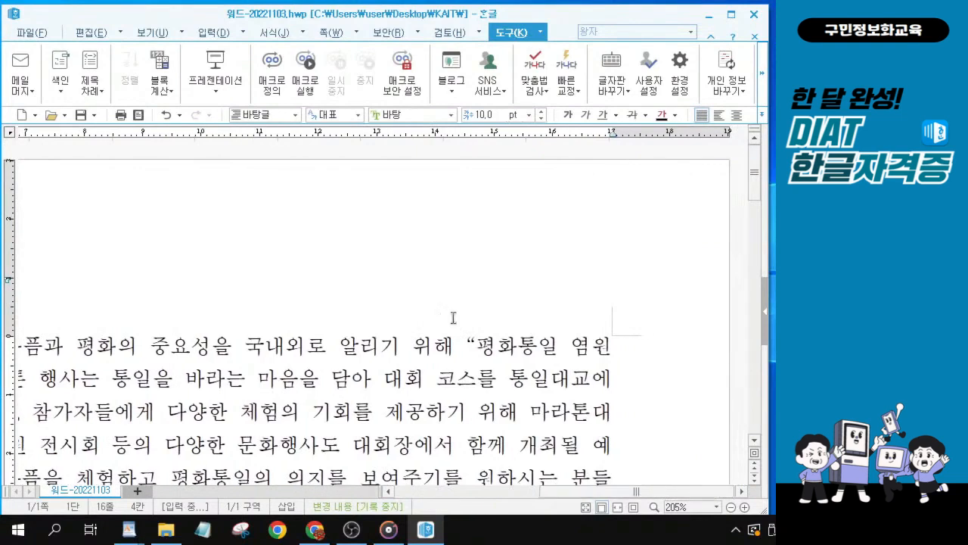
pyautogui.moveTo(478, 346); pyautogui.dragTo(620, 345)
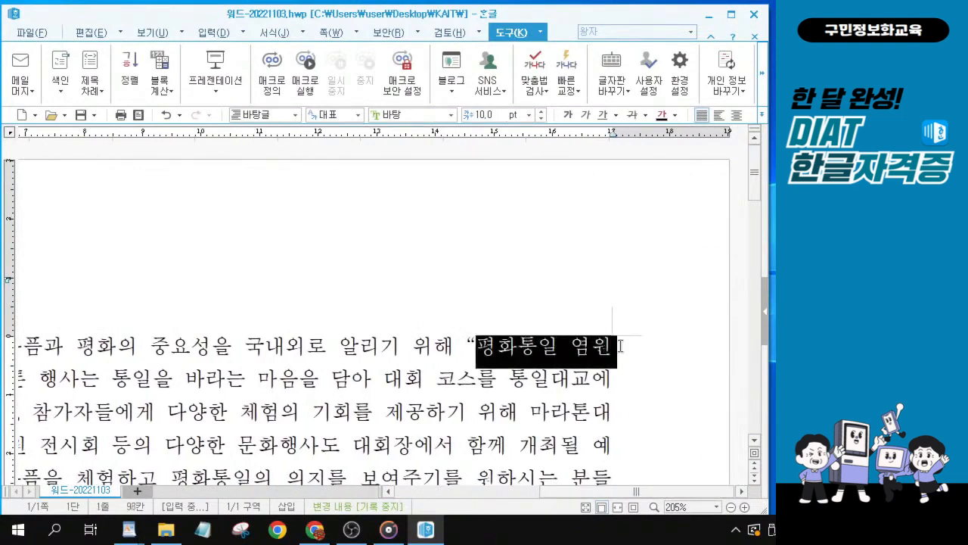
pyautogui.click(550, 358)
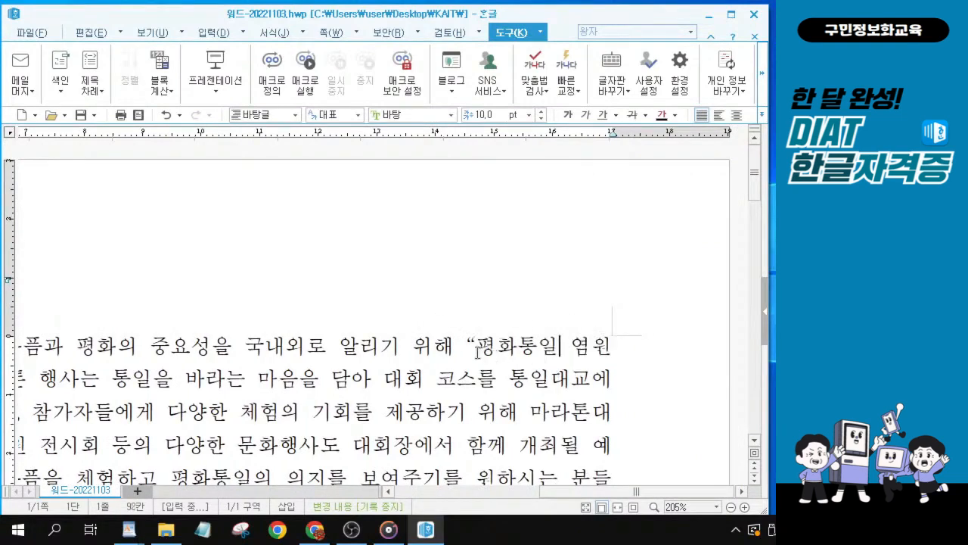
pyautogui.moveTo(468, 342); pyautogui.dragTo(587, 343)
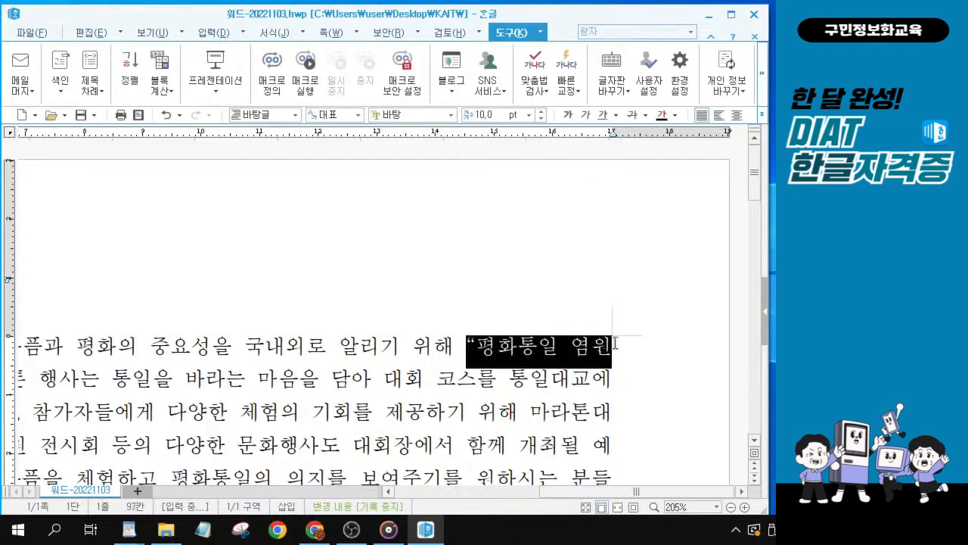
pyautogui.moveTo(614, 344); pyautogui.dragTo(81, 387)
pyautogui.keyDown('ctrl'); pyautogui.scroll(-1, 235, 393); pyautogui.keyUp('ctrl')
pyautogui.keyDown('ctrl'); pyautogui.scroll(-2, 235, 393); pyautogui.keyUp('ctrl')
pyautogui.keyDown('ctrl'); pyautogui.scroll(-1, 233, 392); pyautogui.keyUp('ctrl')
pyautogui.moveTo(525, 492); pyautogui.dragTo(563, 494)
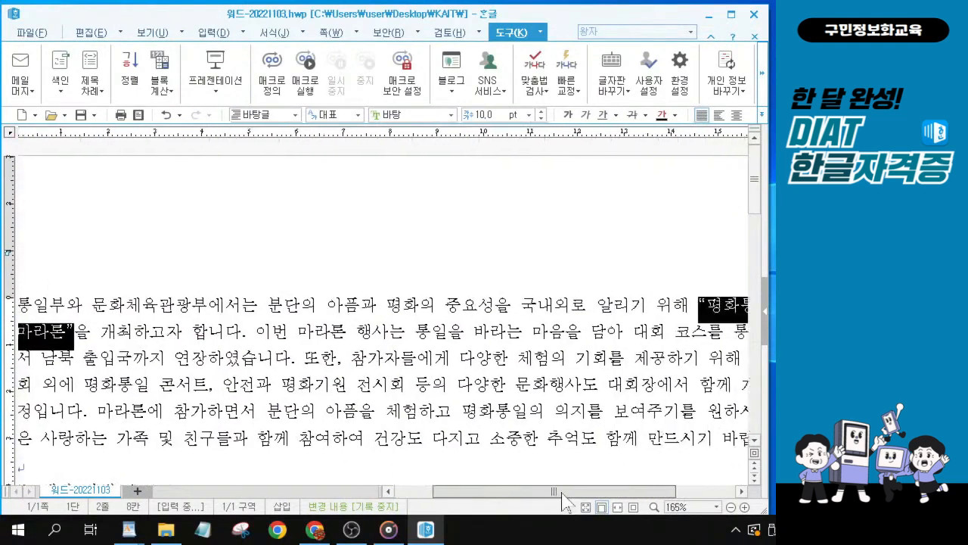
pyautogui.keyDown('ctrl'); pyautogui.scroll(-1, 635, 340); pyautogui.keyUp('ctrl')
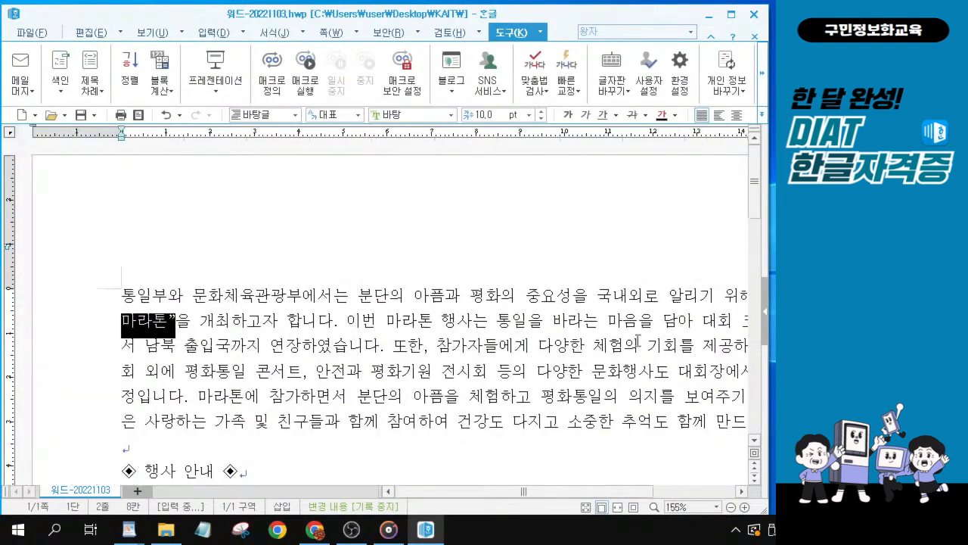
pyautogui.keyDown('ctrl'); pyautogui.scroll(-1, 638, 341); pyautogui.keyUp('ctrl')
pyautogui.moveTo(622, 492); pyautogui.dragTo(666, 498)
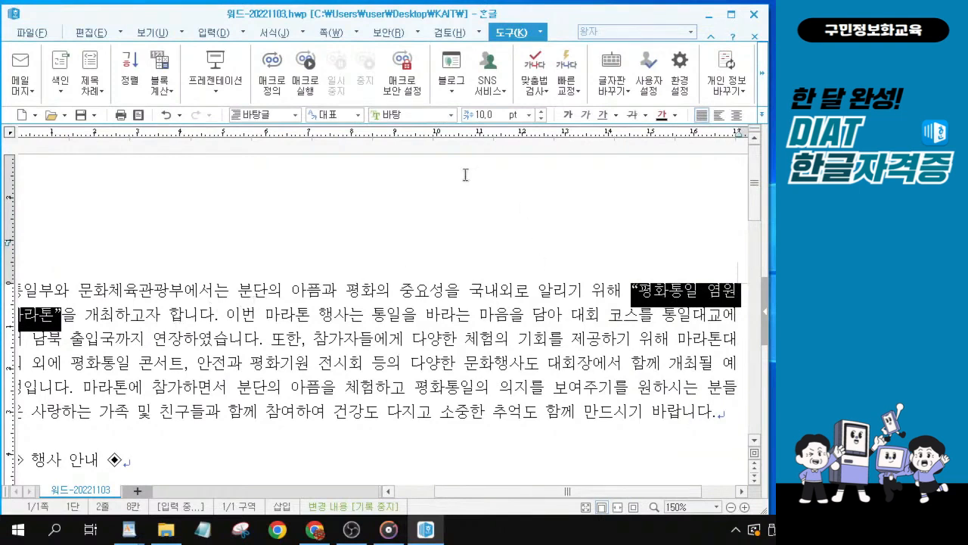
pyautogui.click(568, 116)
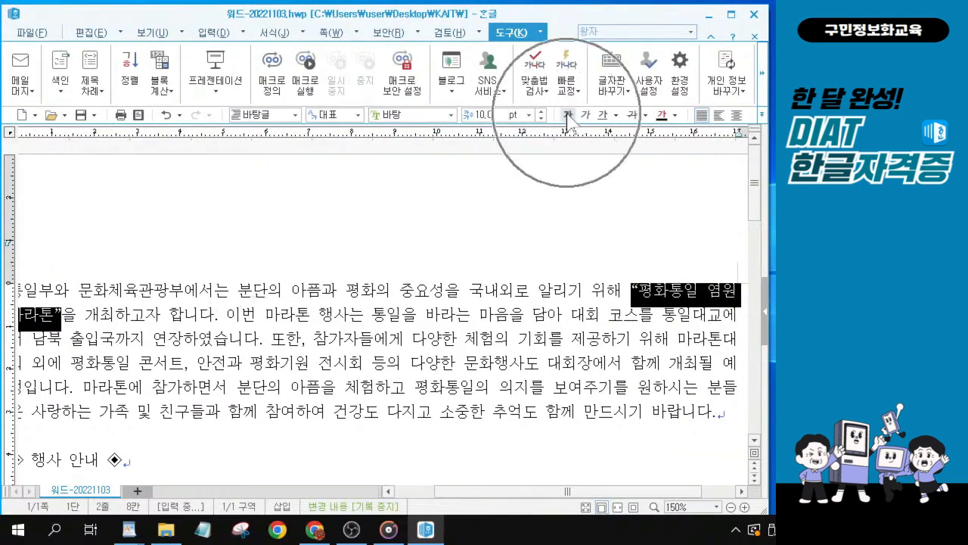
pyautogui.click(569, 117)
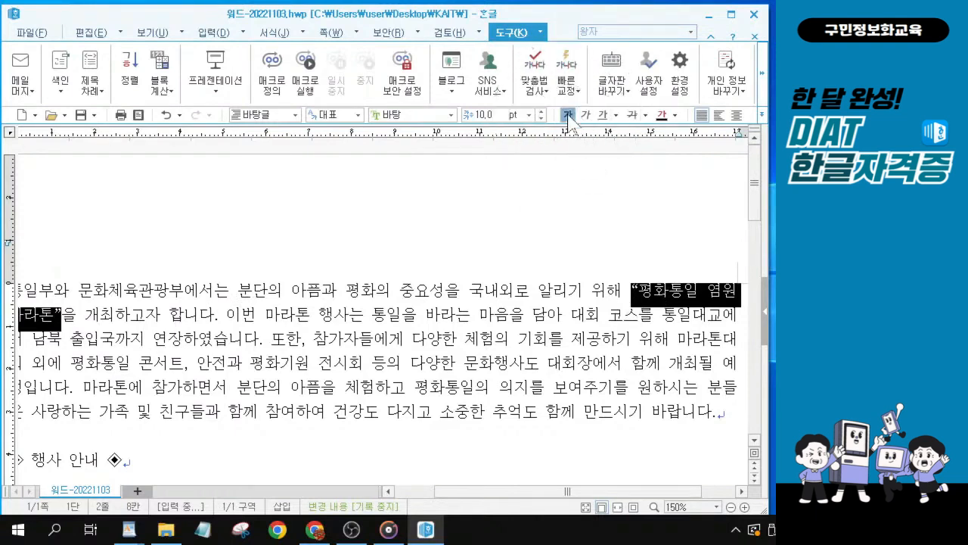
pyautogui.click(569, 118)
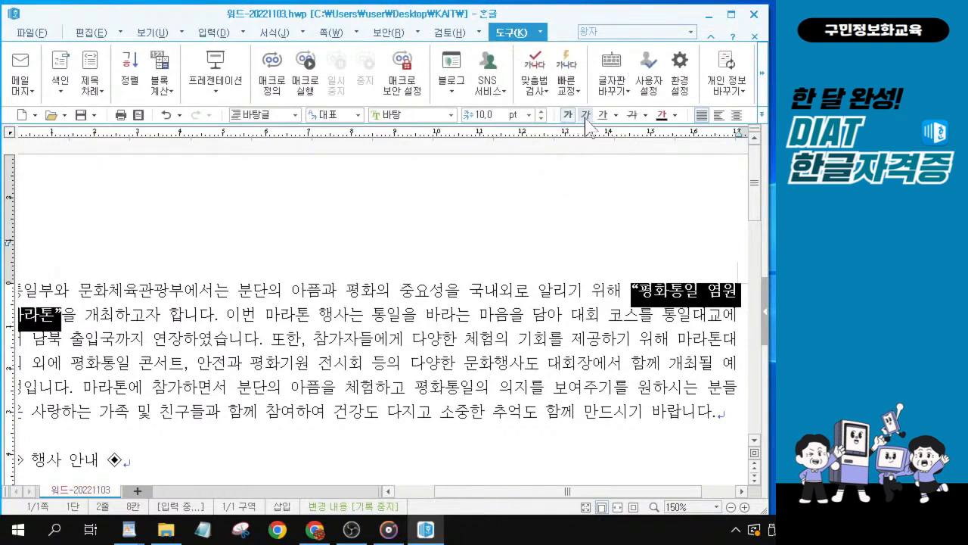
pyautogui.click(586, 118)
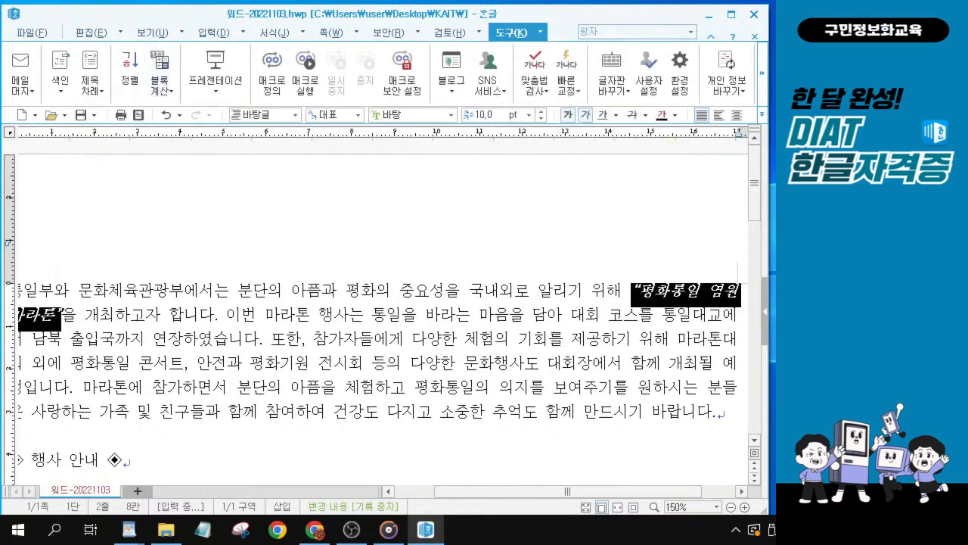
# - Change the font of the 행사 안내 heading text between the two ◈ symbols to 굴림
pyautogui.hotkey('alt', 'Tab')
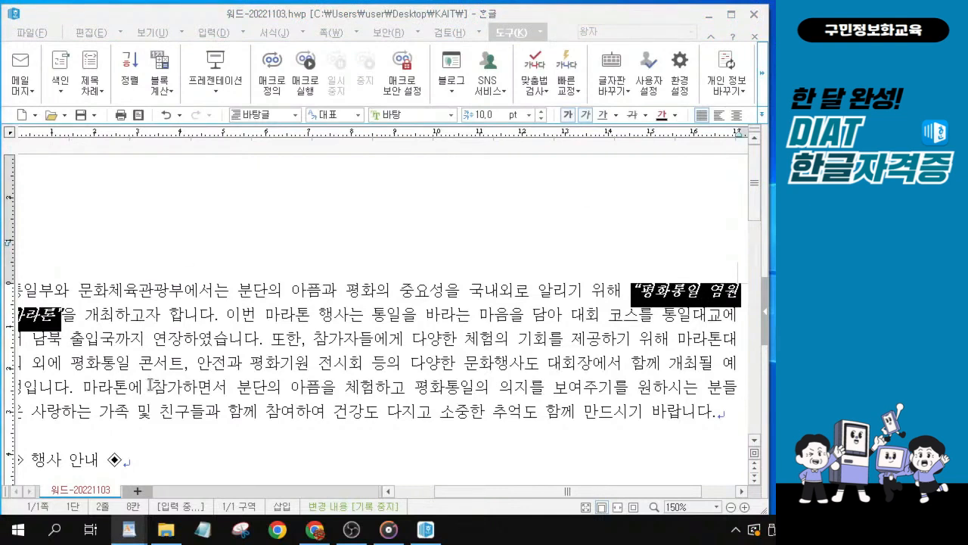
pyautogui.click(221, 354)
pyautogui.scroll(-1, 215, 391)
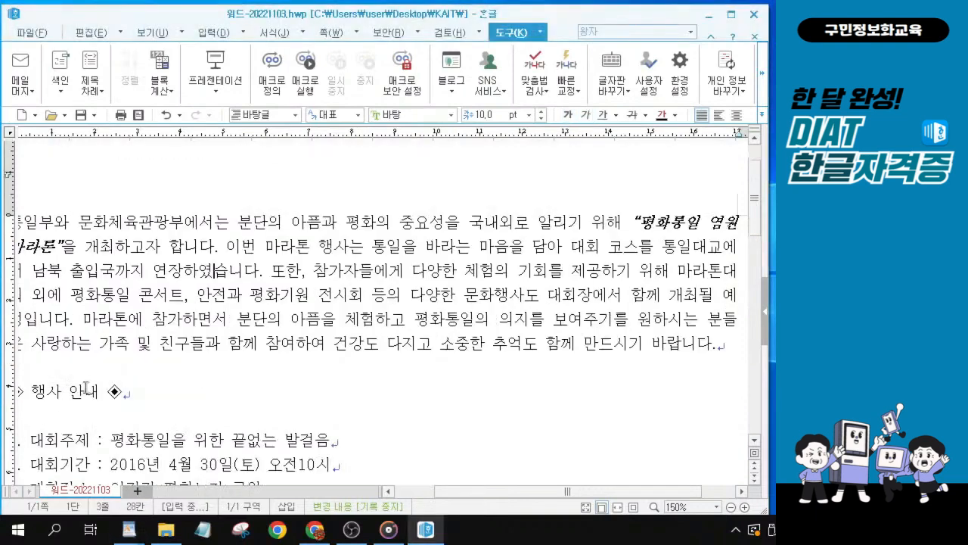
pyautogui.moveTo(463, 501); pyautogui.dragTo(423, 501)
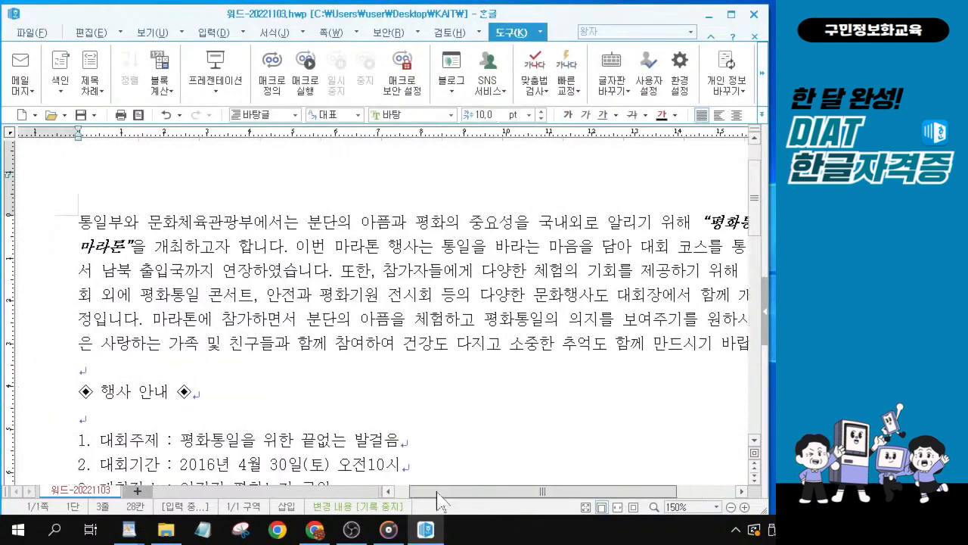
pyautogui.keyDown('ctrl'); pyautogui.scroll(-1, 277, 405); pyautogui.keyUp('ctrl')
pyautogui.click(138, 383)
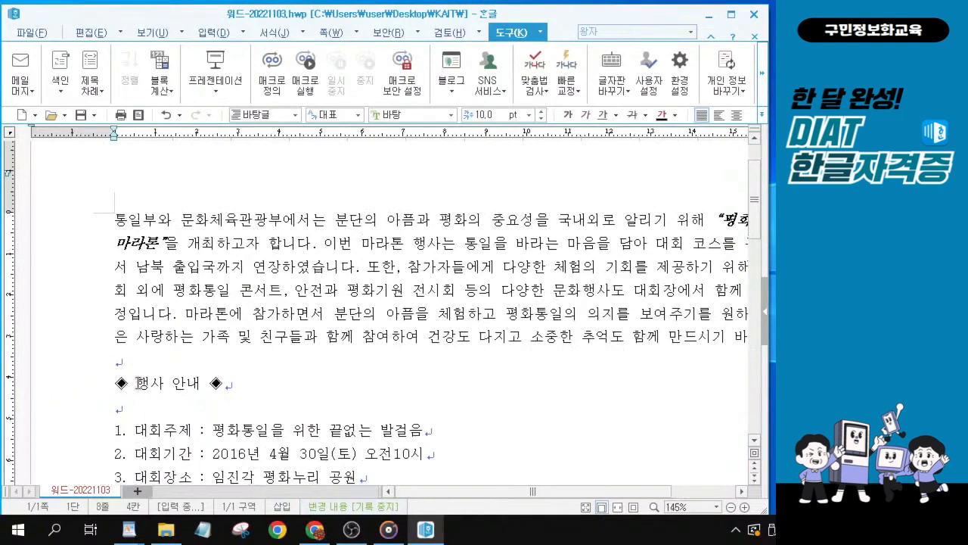
pyautogui.moveTo(138, 383); pyautogui.dragTo(204, 383)
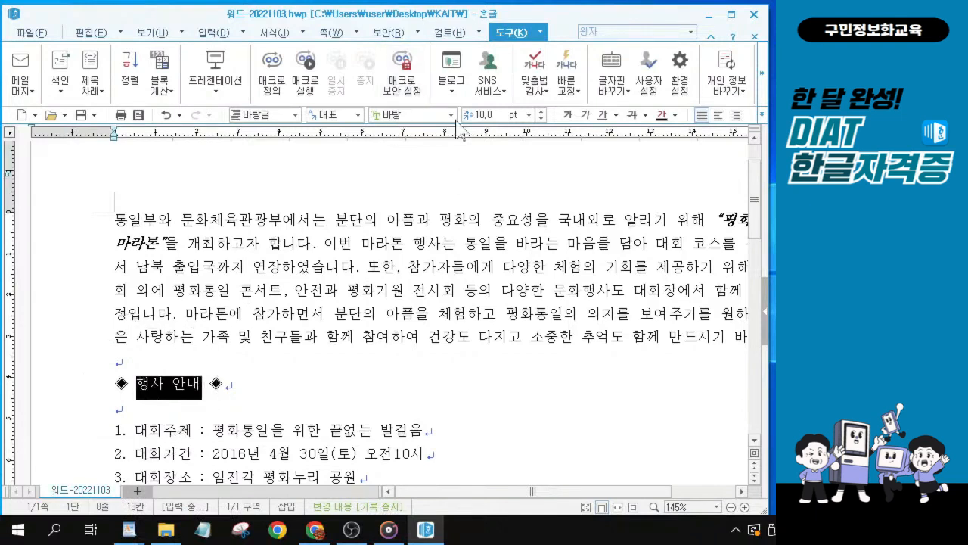
pyautogui.click(393, 115)
pyautogui.write('ㄱ굴림')
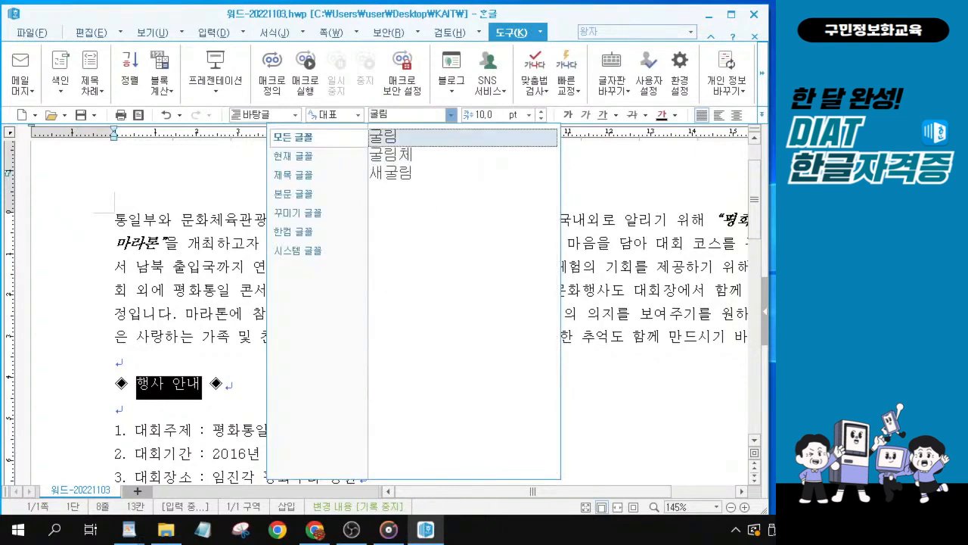
pyautogui.press('Return')
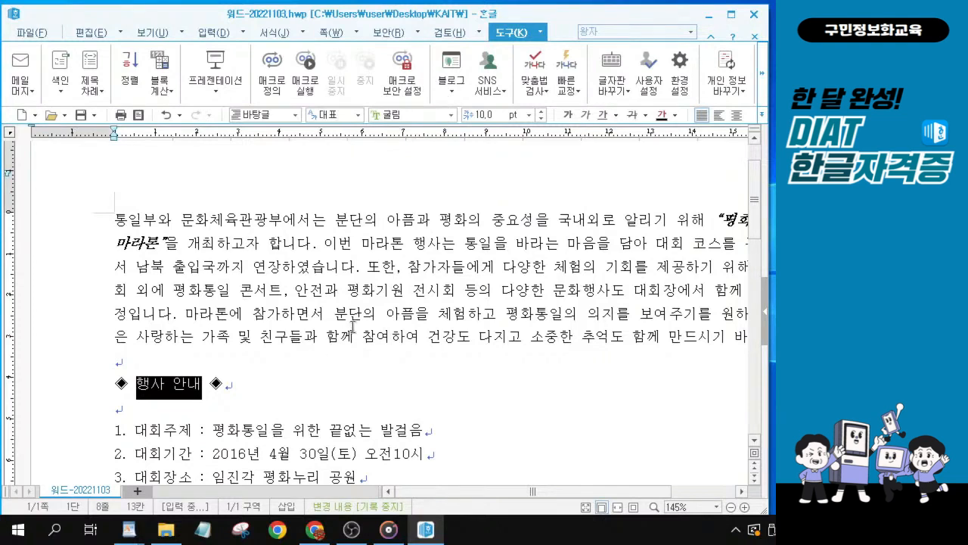
# - Make the organizer's name and bracketed phone number in the 대회주관 item italic and underlined
pyautogui.scroll(-2, 353, 326)
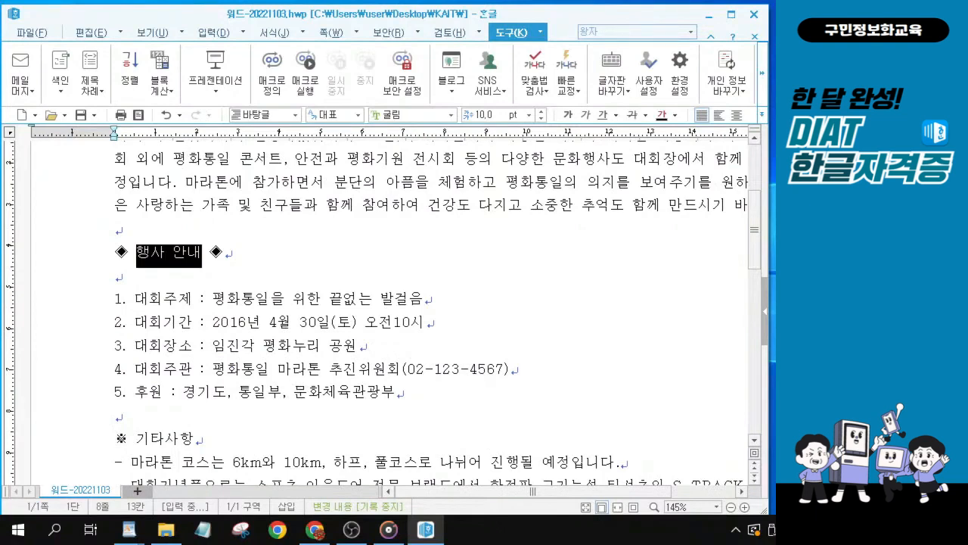
pyautogui.click(374, 383)
pyautogui.moveTo(213, 369); pyautogui.dragTo(534, 374)
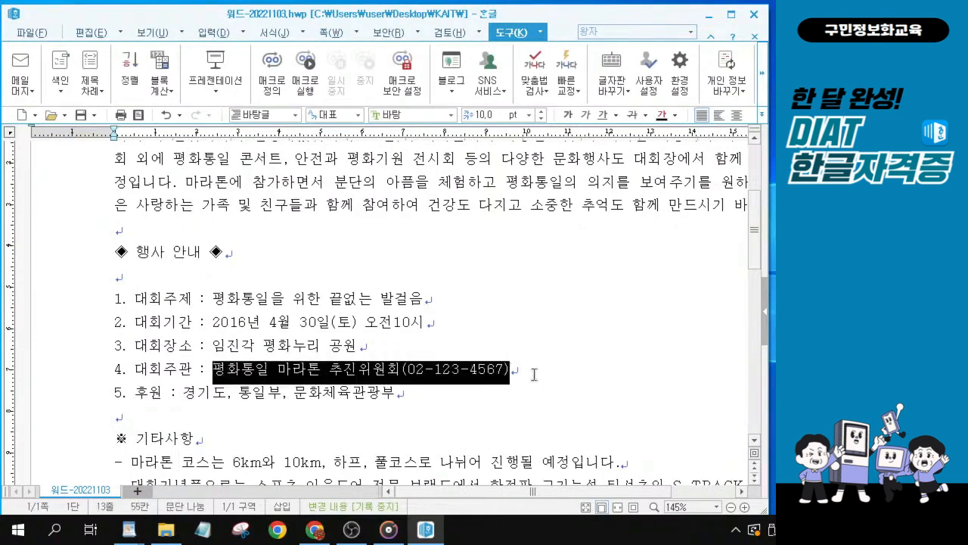
pyautogui.hotkey('alt', 'Tab')
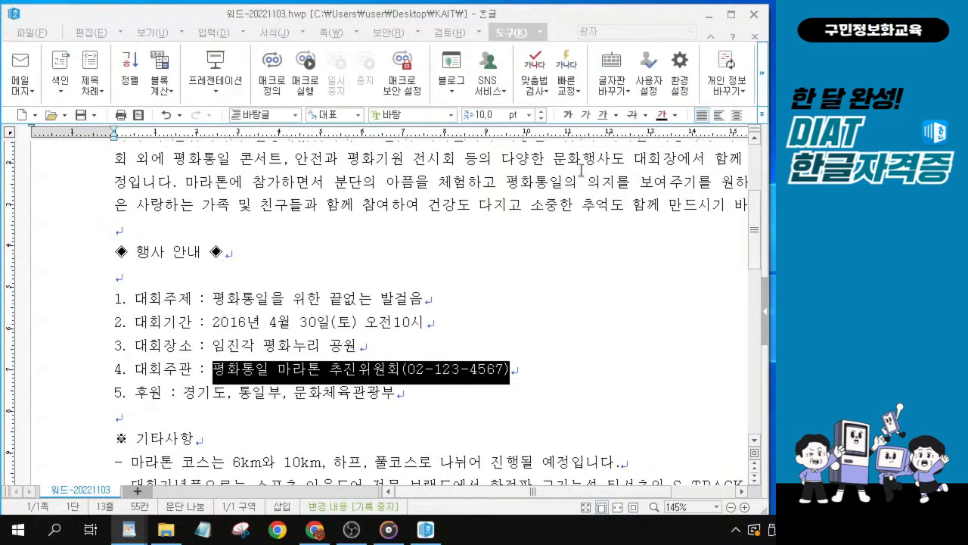
pyautogui.click(587, 118)
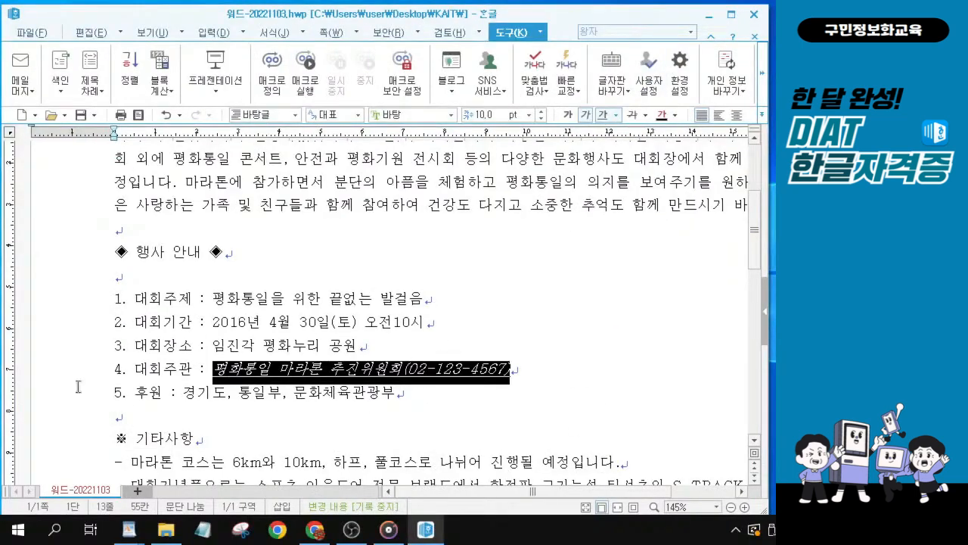
pyautogui.click(311, 434)
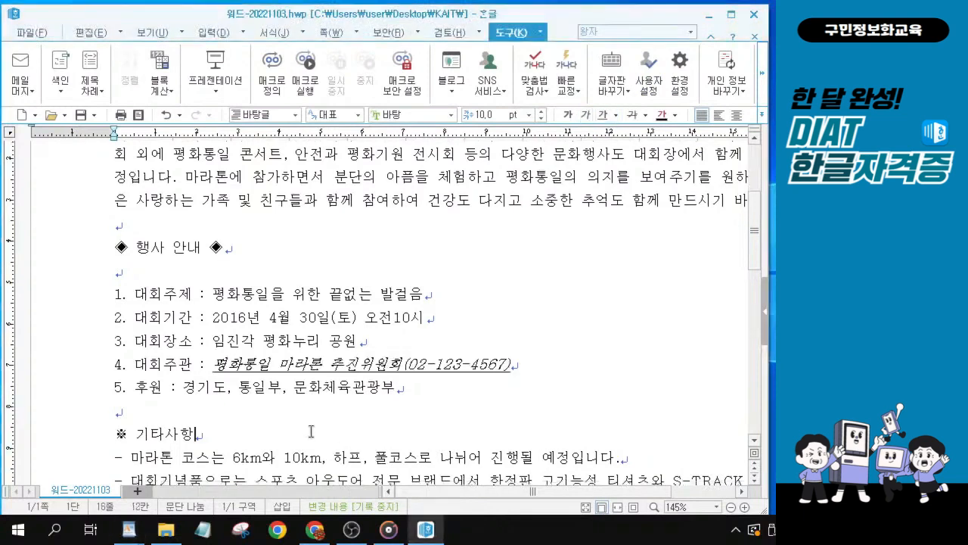
# - Set the font size of the date line below the 기타사항 list to 12 pt
pyautogui.scroll(-3, 330, 394)
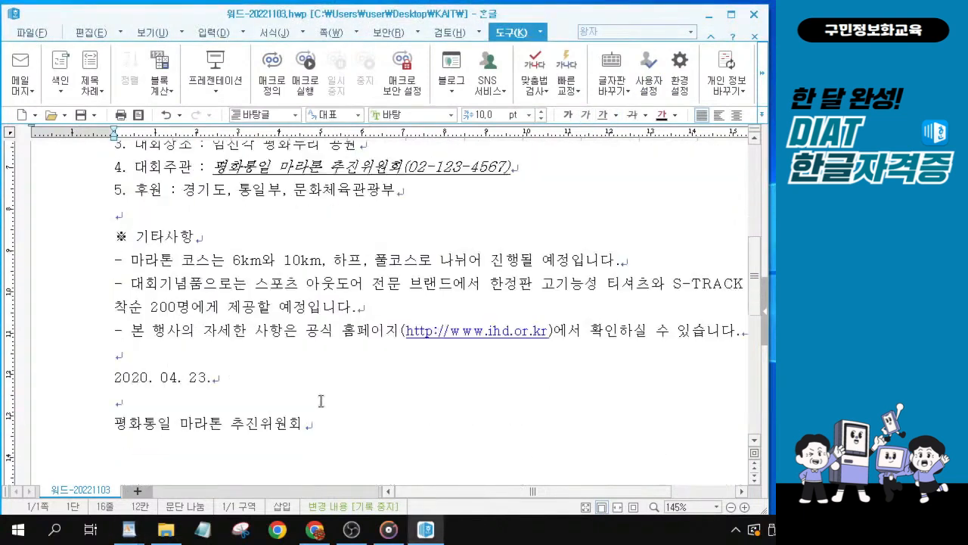
pyautogui.press('ctrl')
pyautogui.click(117, 377)
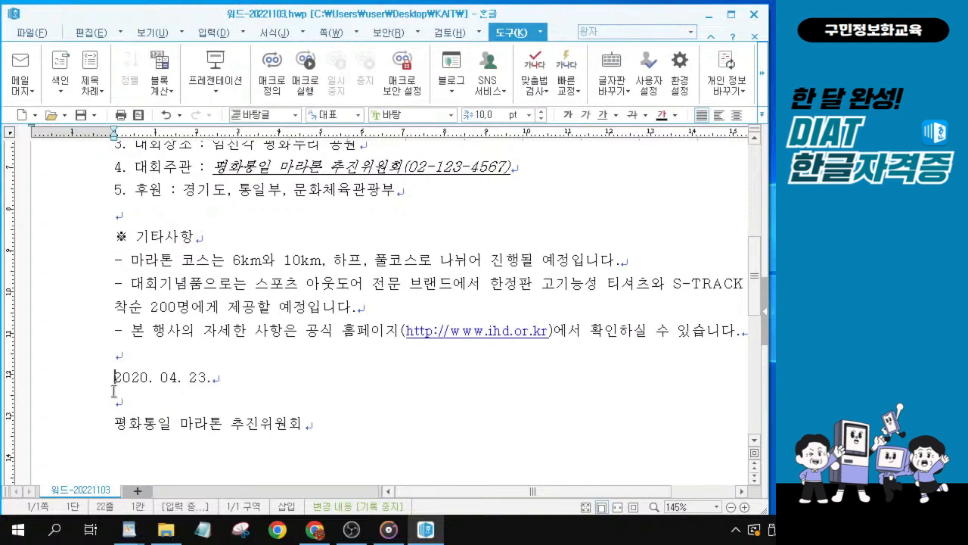
pyautogui.moveTo(121, 377)
pyautogui.mouseDown()
pyautogui.moveTo(249, 375)
pyautogui.moveTo(242, 387)
pyautogui.moveTo(114, 377)
pyautogui.mouseUp()
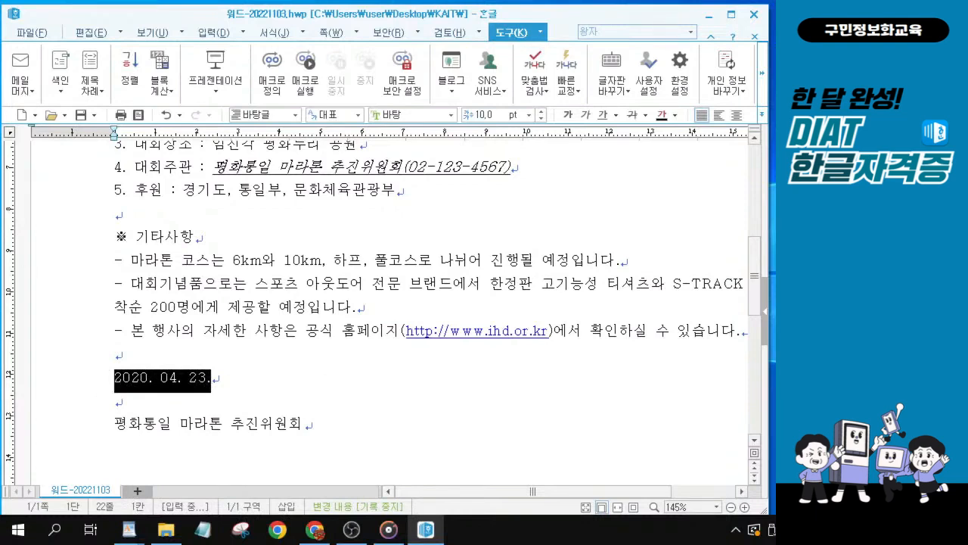
pyautogui.hotkey('alt', 'Tab')
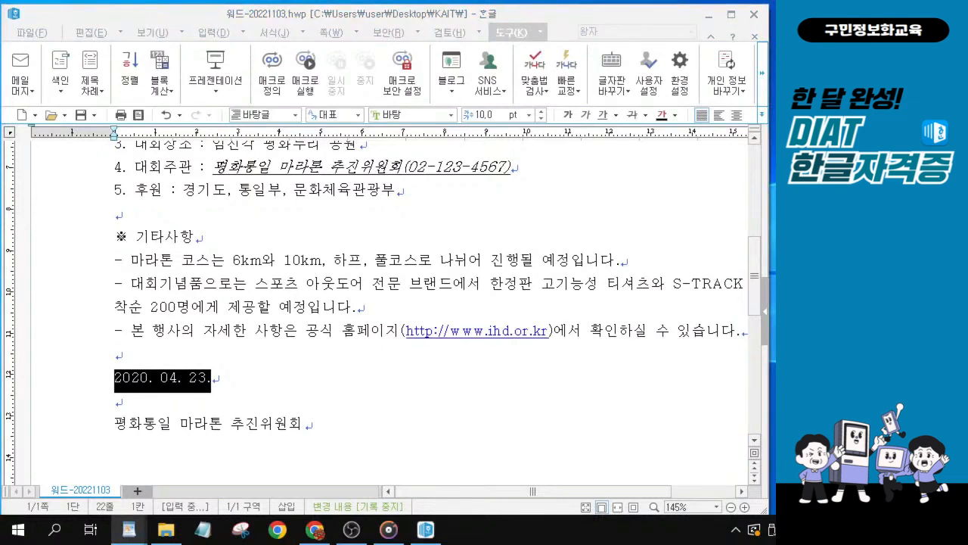
pyautogui.click(540, 111)
pyautogui.click(540, 112)
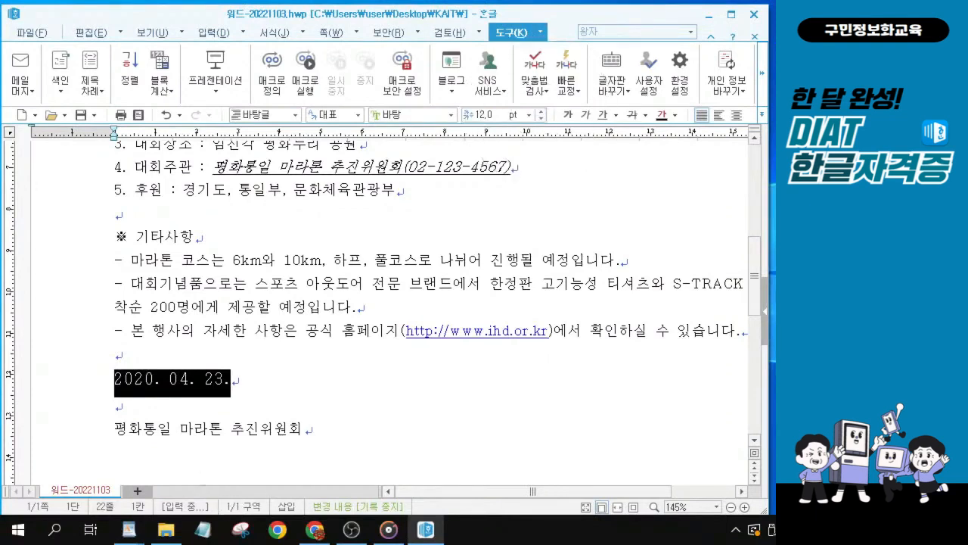
# - Change the font of the closing line 평화통일 마라톤 추진위원회 below the date to 궁서체
pyautogui.hotkey('alt', 'Tab')
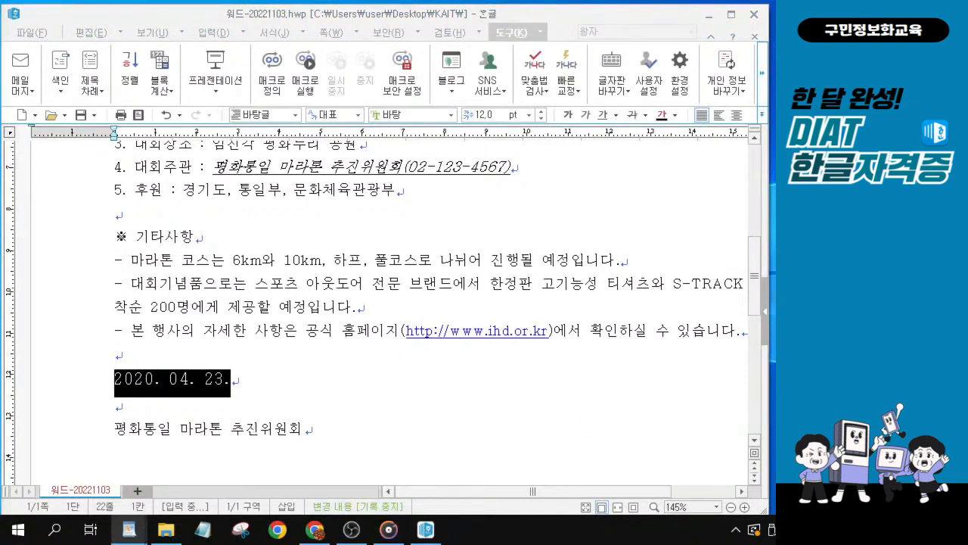
pyautogui.moveTo(321, 430); pyautogui.dragTo(69, 426)
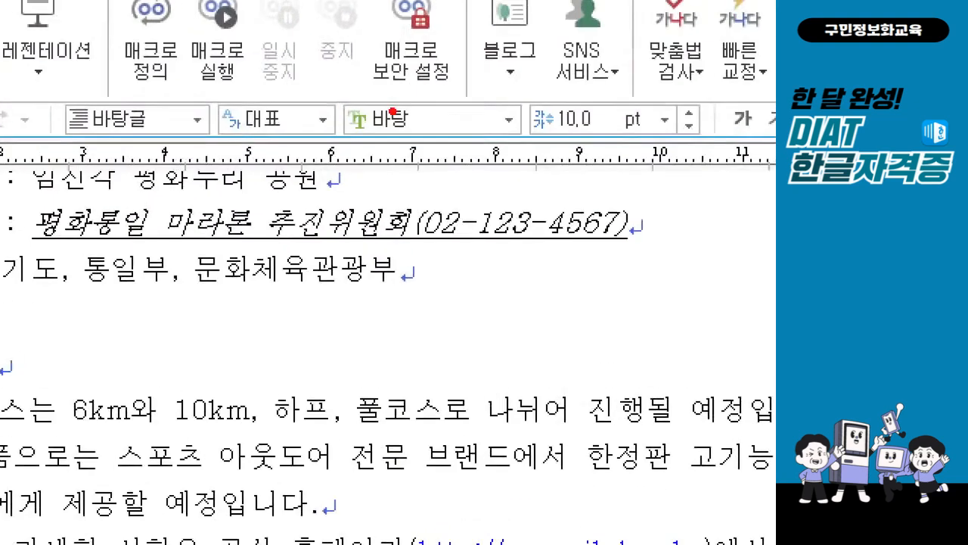
pyautogui.moveTo(393, 112); pyautogui.dragTo(432, 79)
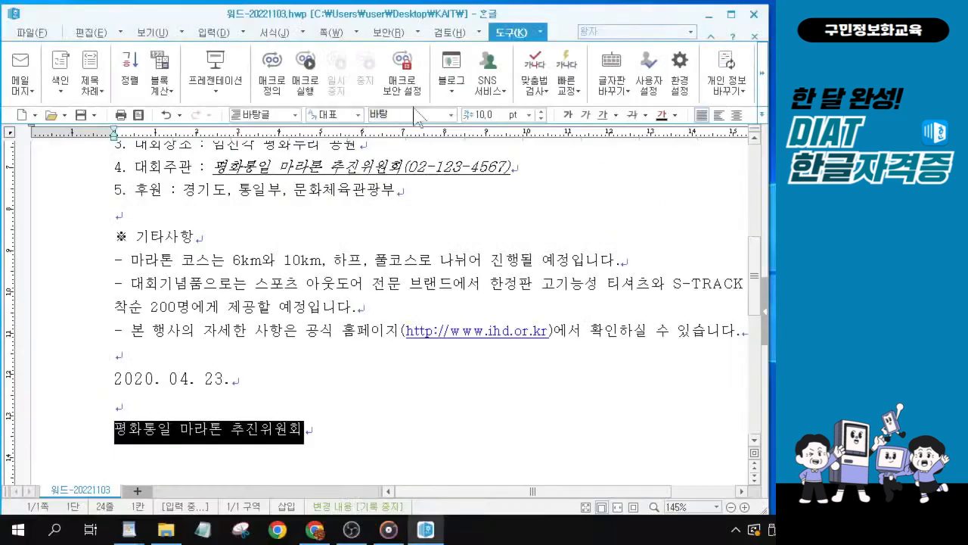
pyautogui.click(451, 115)
pyautogui.write('궁서체')
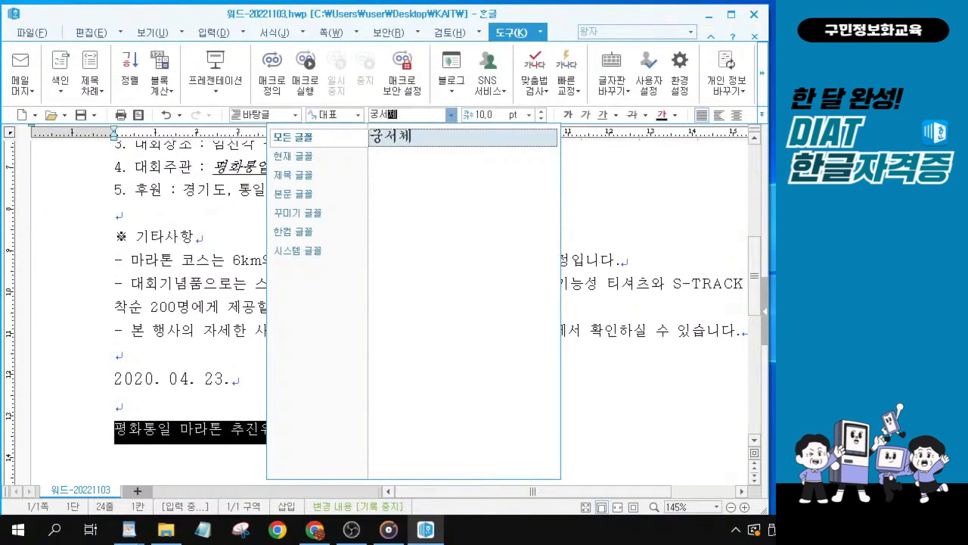
pyautogui.press('Return')
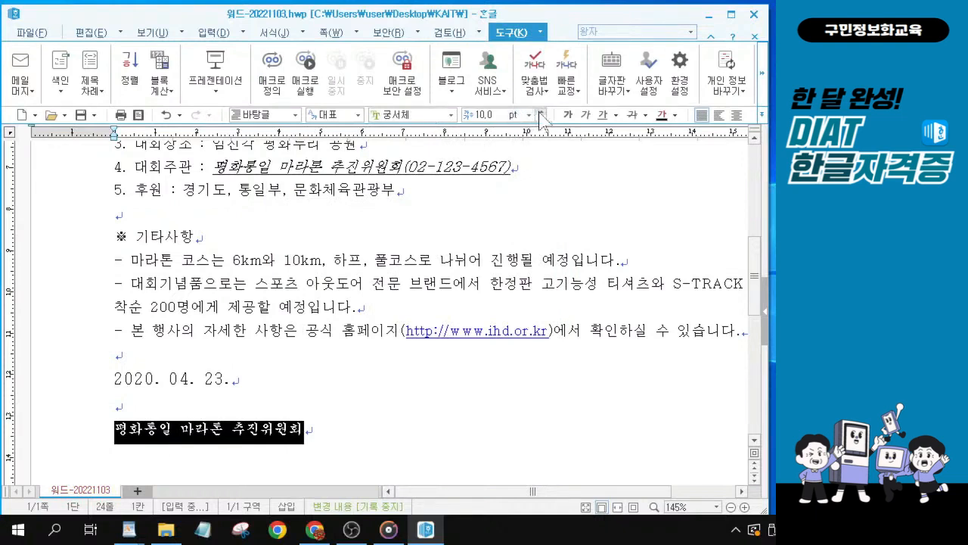
# - Set the font size of the closing 평화통일 마라톤 추진위원회 line to 18 pt
pyautogui.click(482, 115)
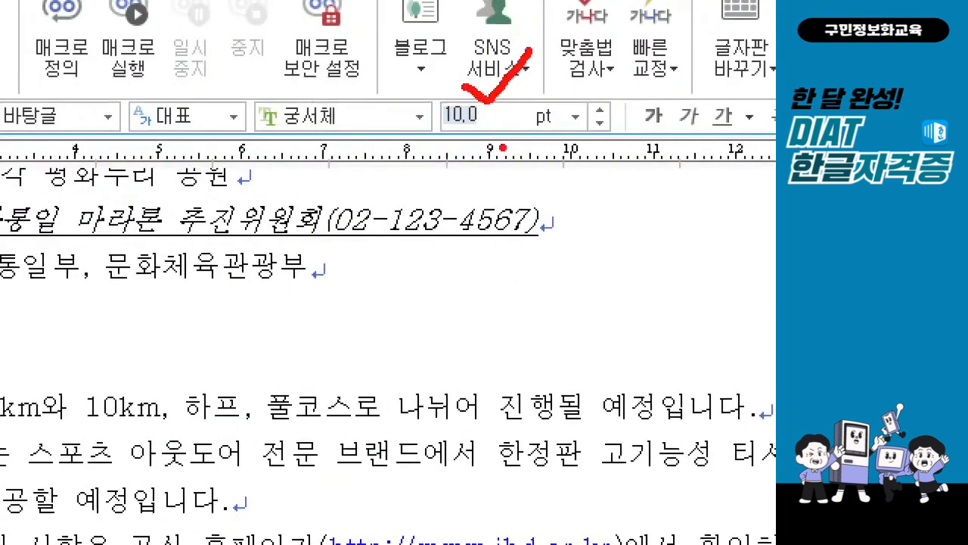
pyautogui.moveTo(452, 132); pyautogui.dragTo(481, 131)
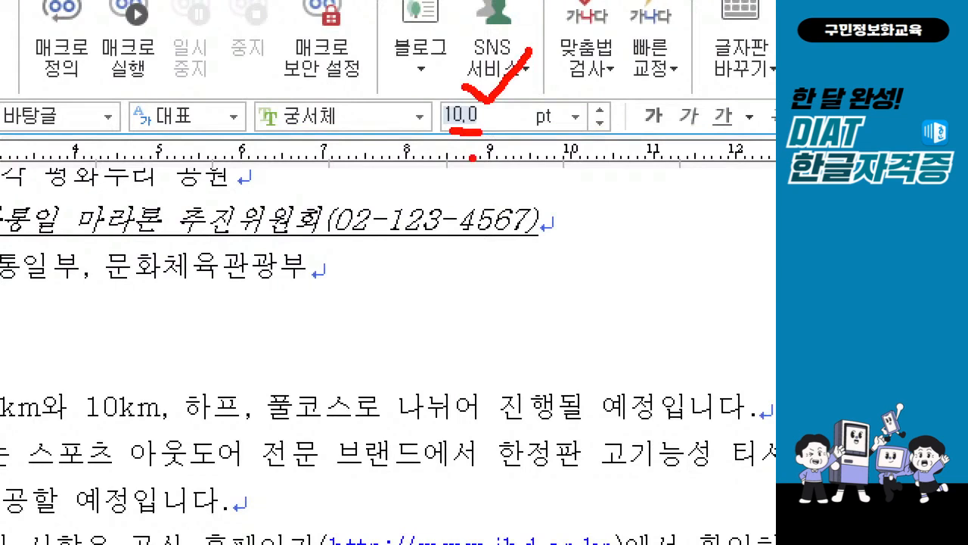
pyautogui.press('Escape')
pyautogui.click(473, 114)
pyautogui.write('18')
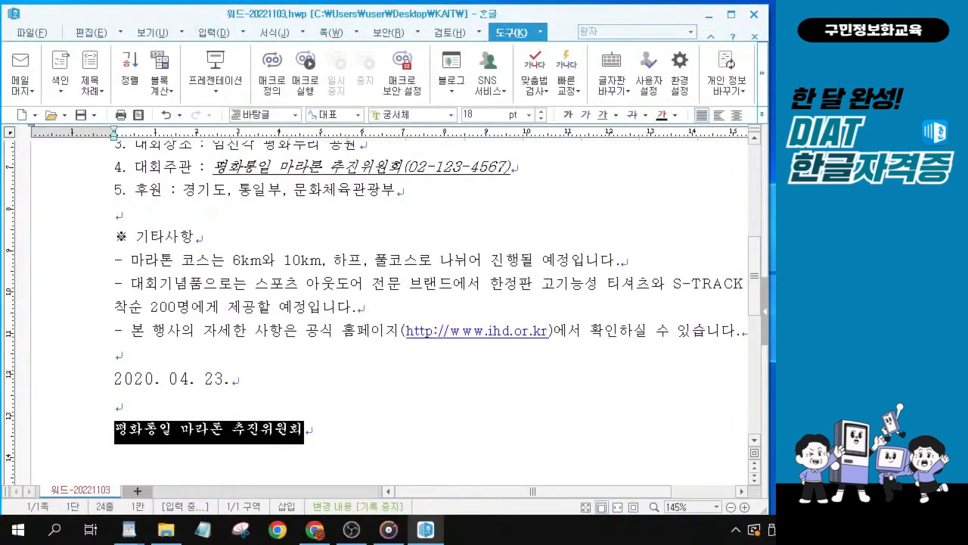
pyautogui.press('Return')
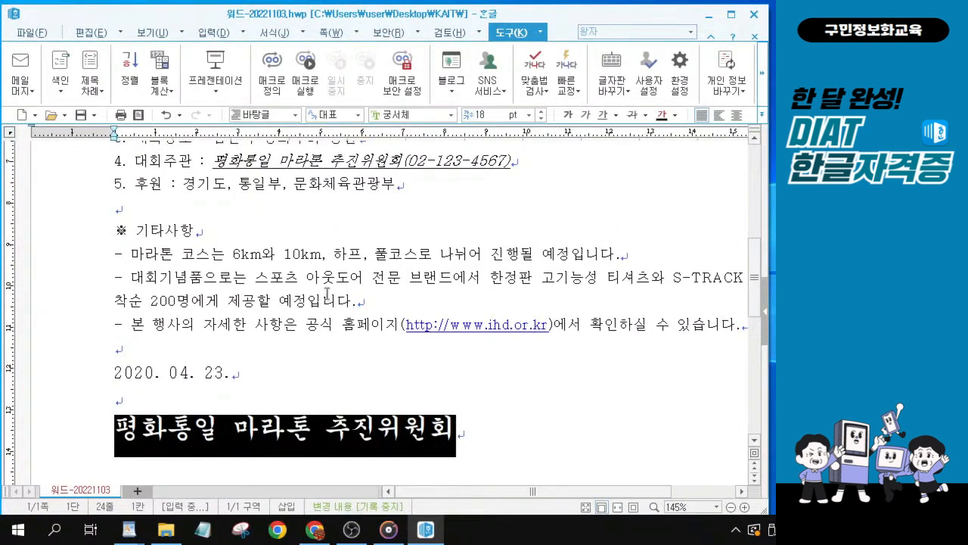
# - Center-align the ◈ 행사 안내 ◈ heading
pyautogui.hotkey('alt', 'Tab')
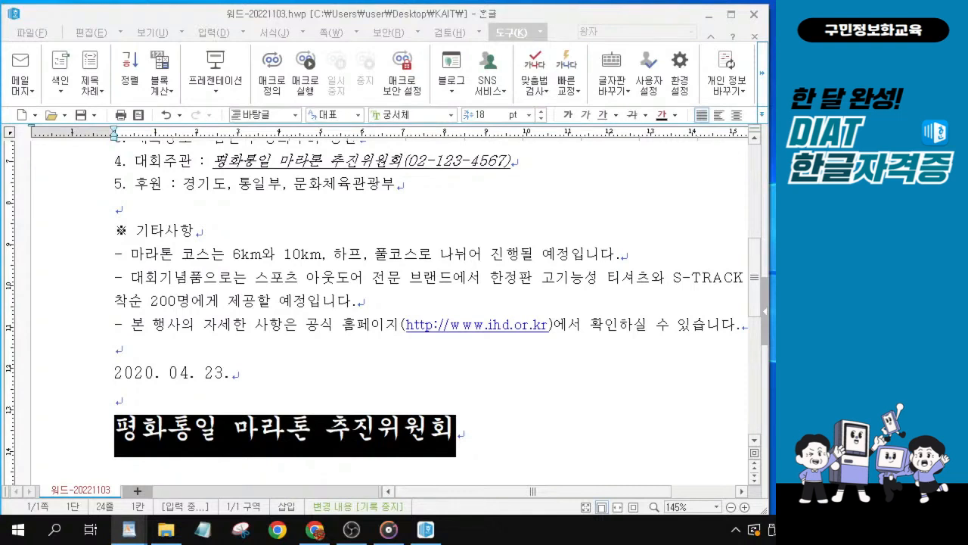
pyautogui.click(233, 235)
pyautogui.scroll(3, 283, 303)
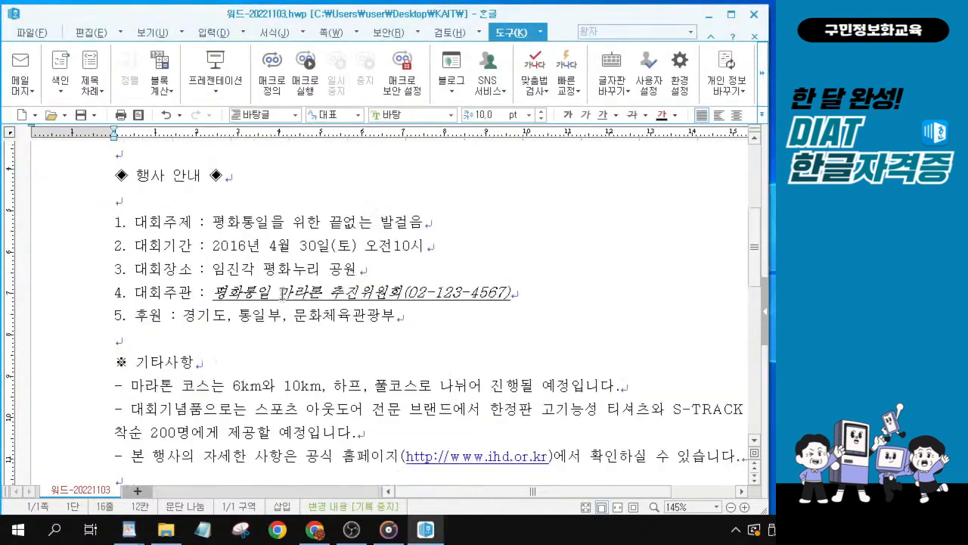
pyautogui.click(174, 175)
pyautogui.scroll(1, 174, 175)
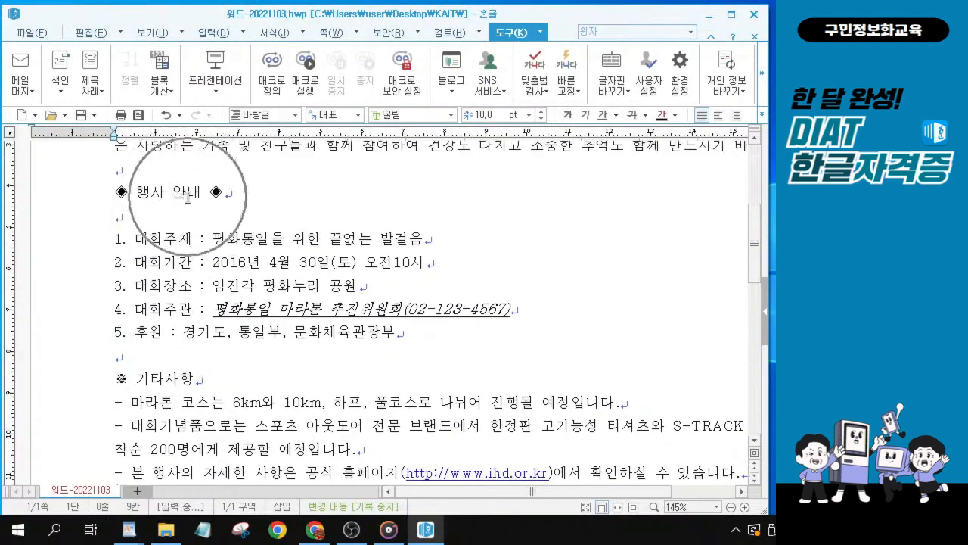
pyautogui.click(188, 196)
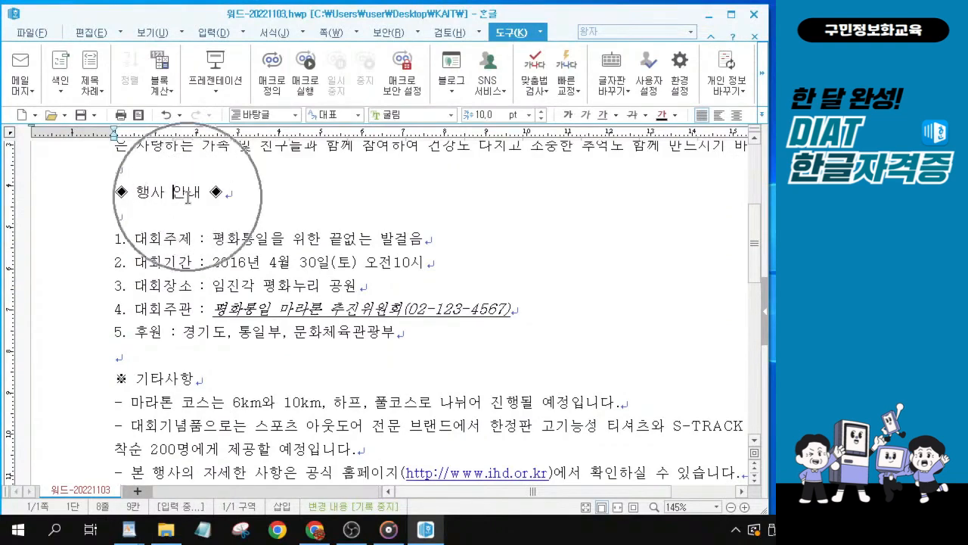
pyautogui.press('ctrl')
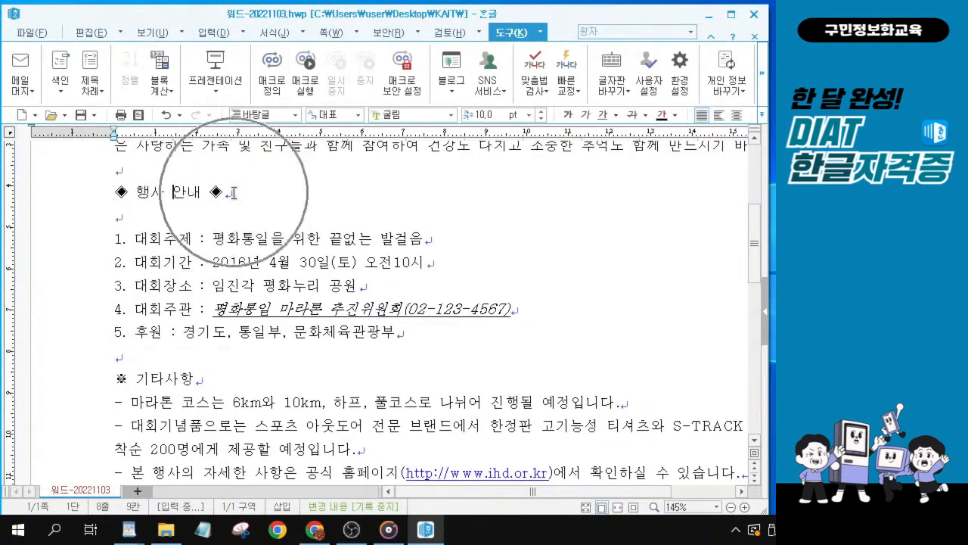
pyautogui.click(738, 116)
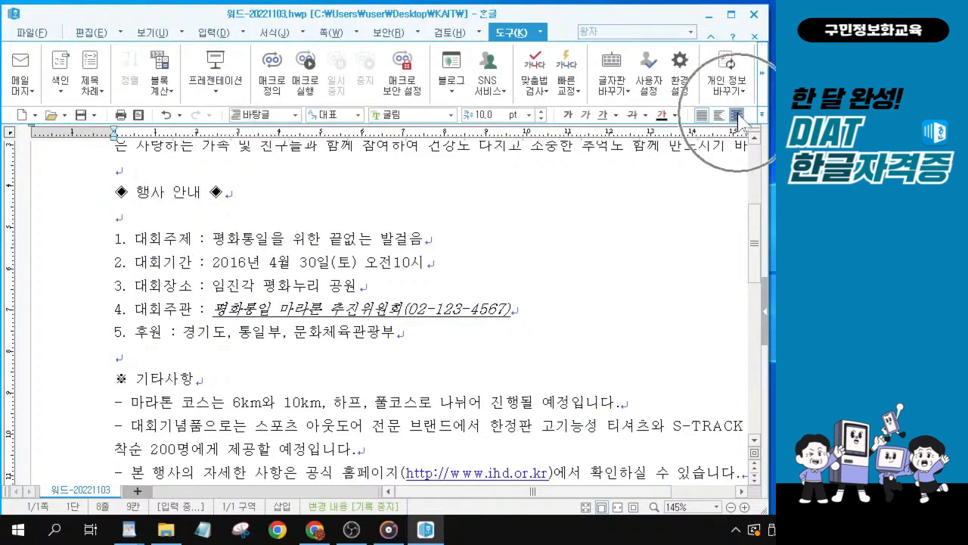
pyautogui.click(738, 118)
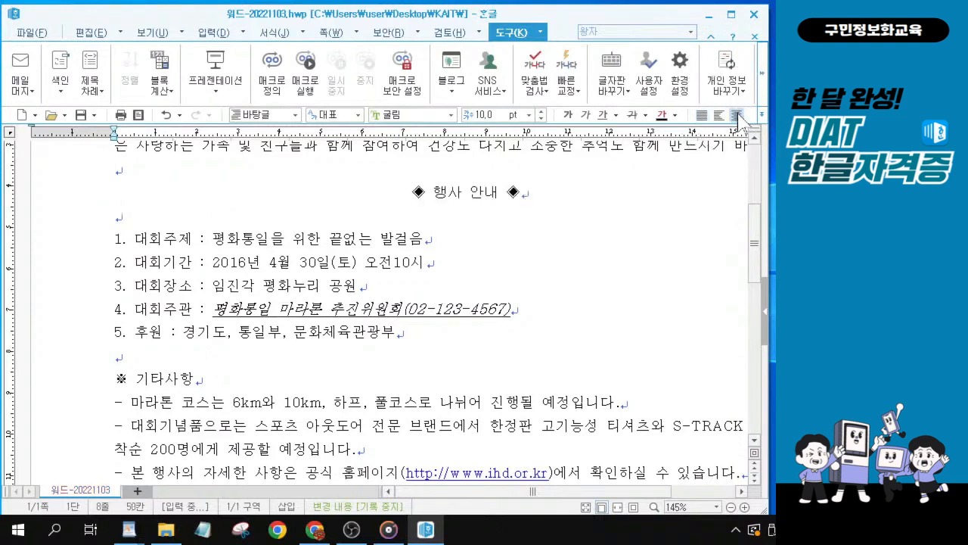
# - Place the text cursor at the start of the first dash item under the ※ 기타사항 heading
pyautogui.click(0, 189)
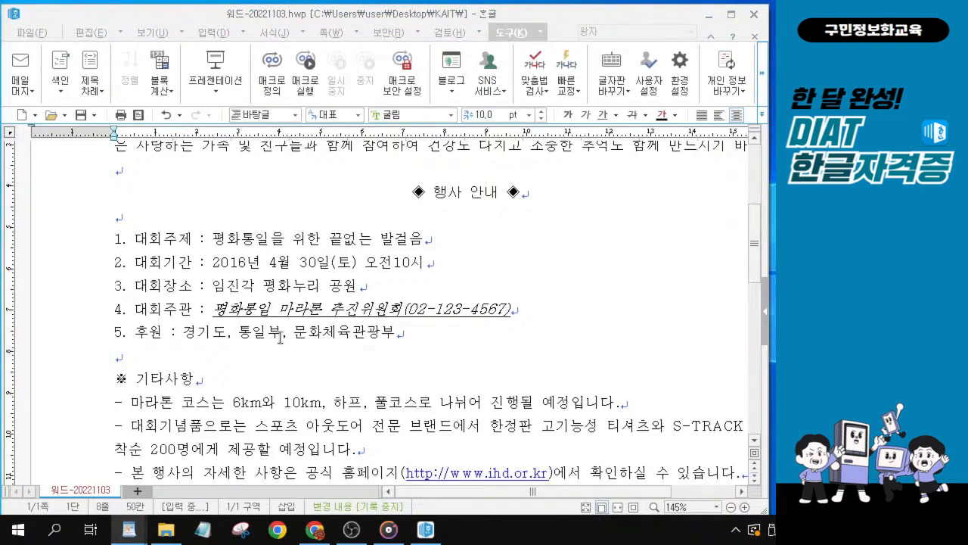
pyautogui.scroll(-3, 280, 338)
pyautogui.click(145, 263)
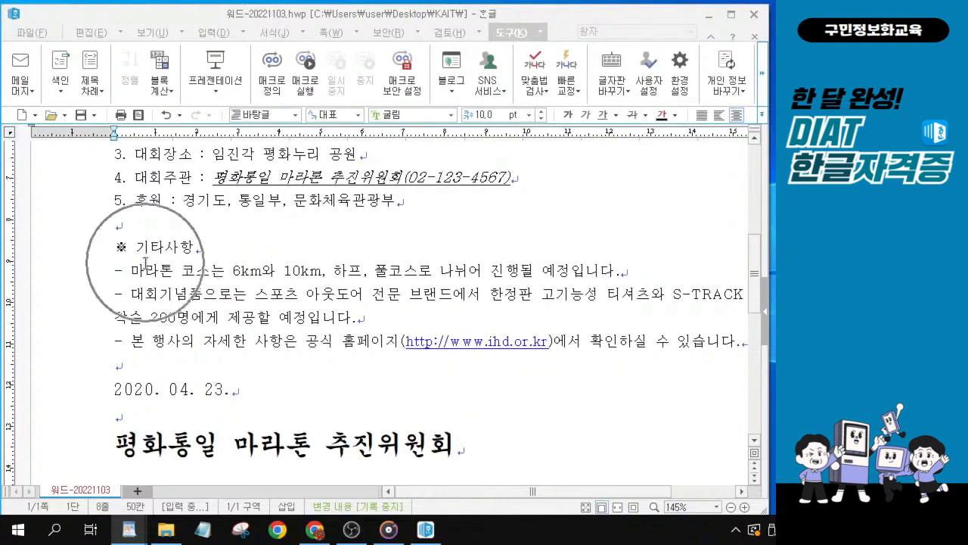
pyautogui.click(118, 272)
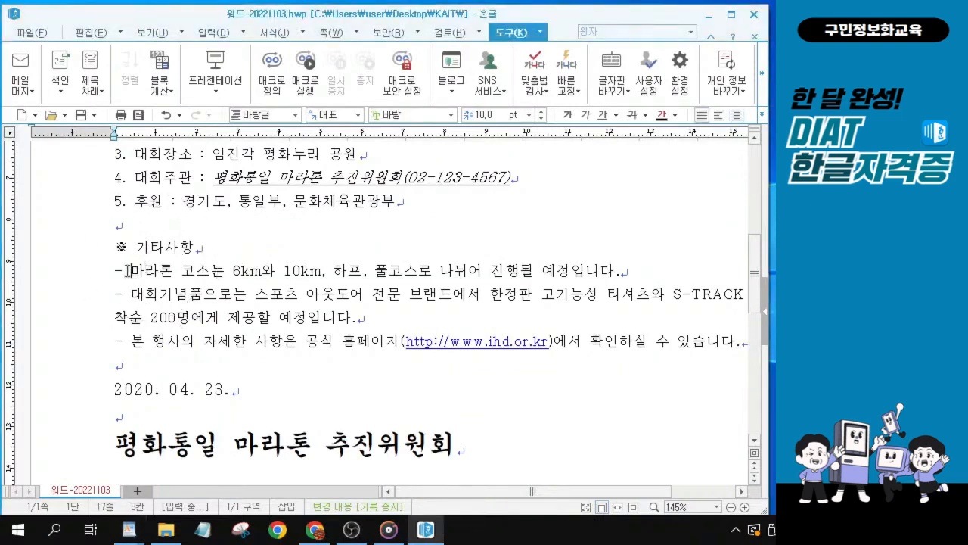
pyautogui.press('Home')
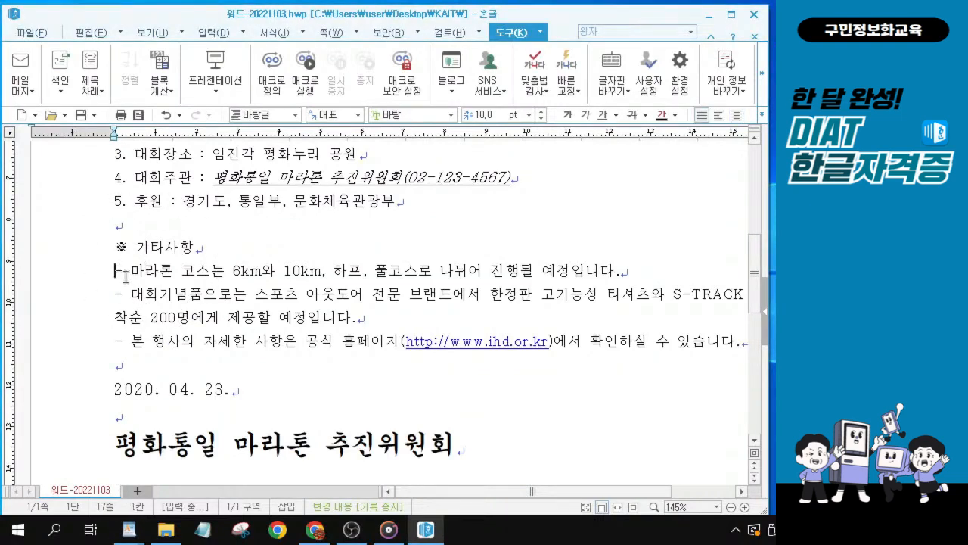
pyautogui.moveTo(100, 259)
pyautogui.mouseDown()
pyautogui.moveTo(112, 277)
pyautogui.moveTo(119, 253)
pyautogui.mouseUp()
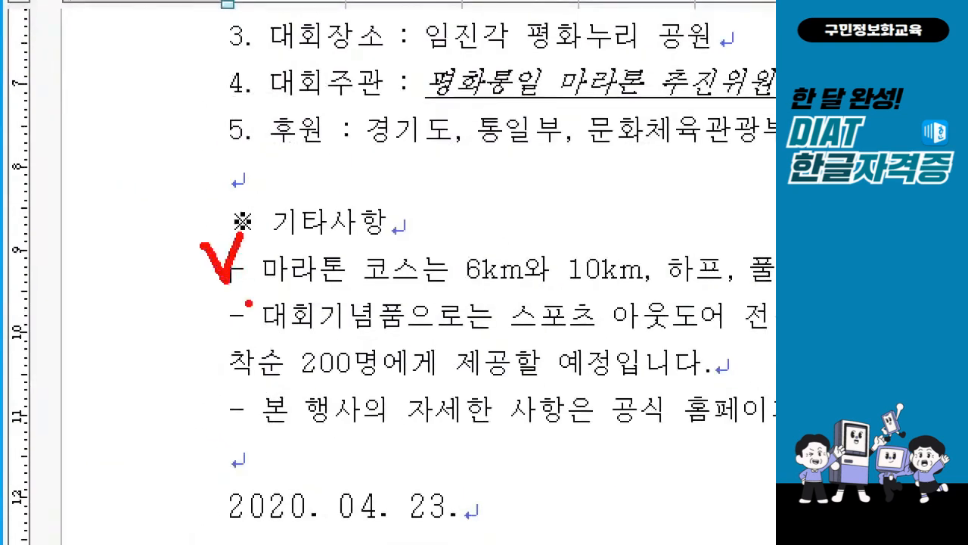
pyautogui.moveTo(234, 266); pyautogui.dragTo(491, 406)
pyautogui.moveTo(478, 367); pyautogui.dragTo(440, 418)
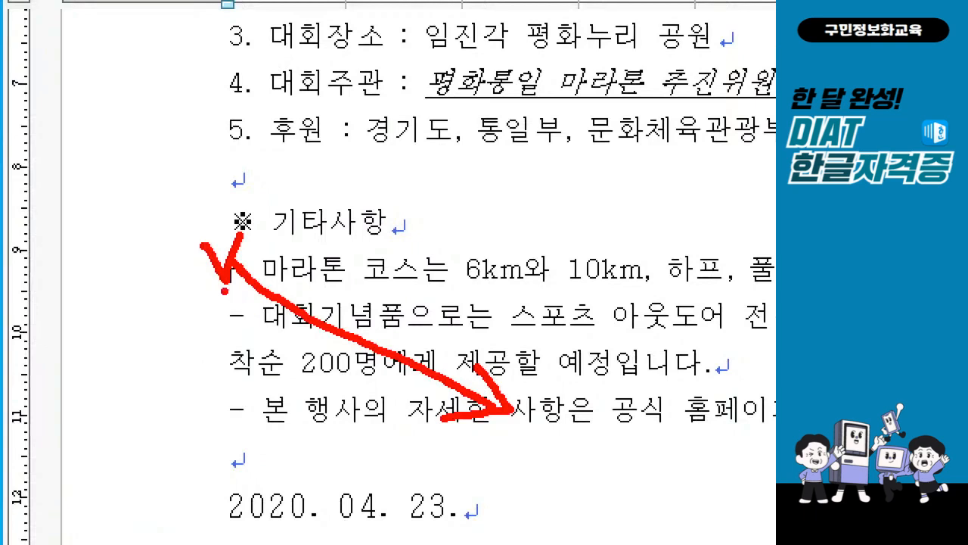
pyautogui.press('Escape')
# - Give the three dash items under 기타사항 a left margin of 12 pt and a hanging indent of 10 pt
pyautogui.moveTo(115, 271); pyautogui.dragTo(741, 346)
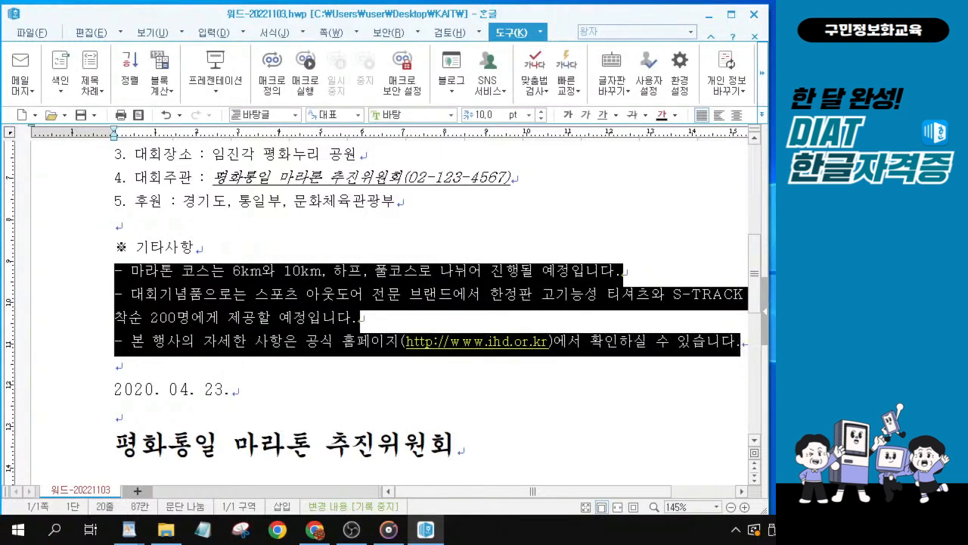
pyautogui.hotkey('alt', 'Tab')
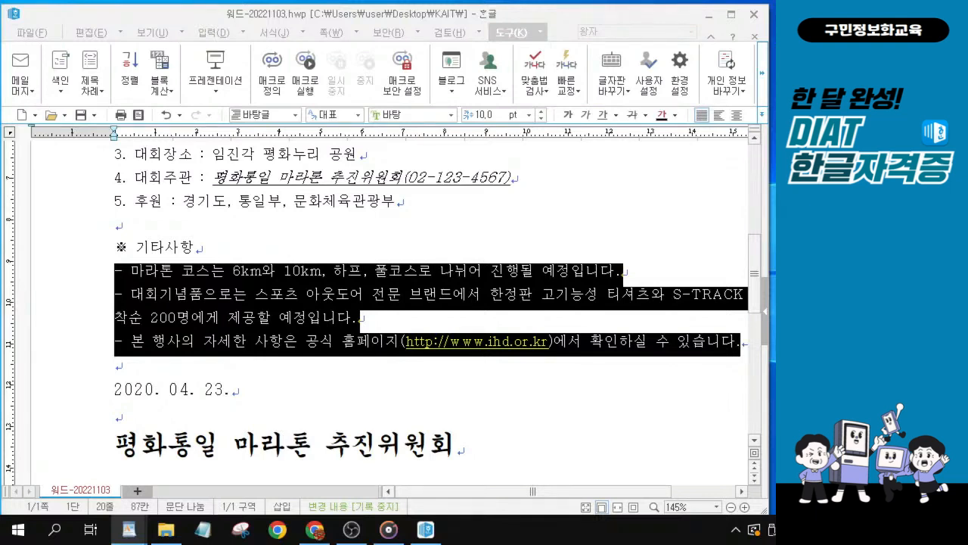
pyautogui.click(303, 32)
pyautogui.click(283, 7)
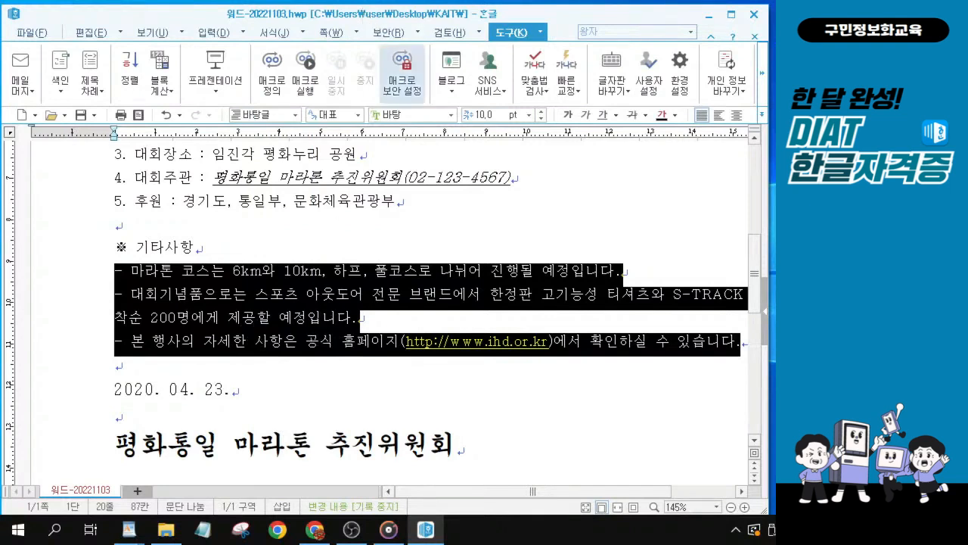
pyautogui.click(235, 293)
pyautogui.moveTo(114, 270); pyautogui.dragTo(746, 345)
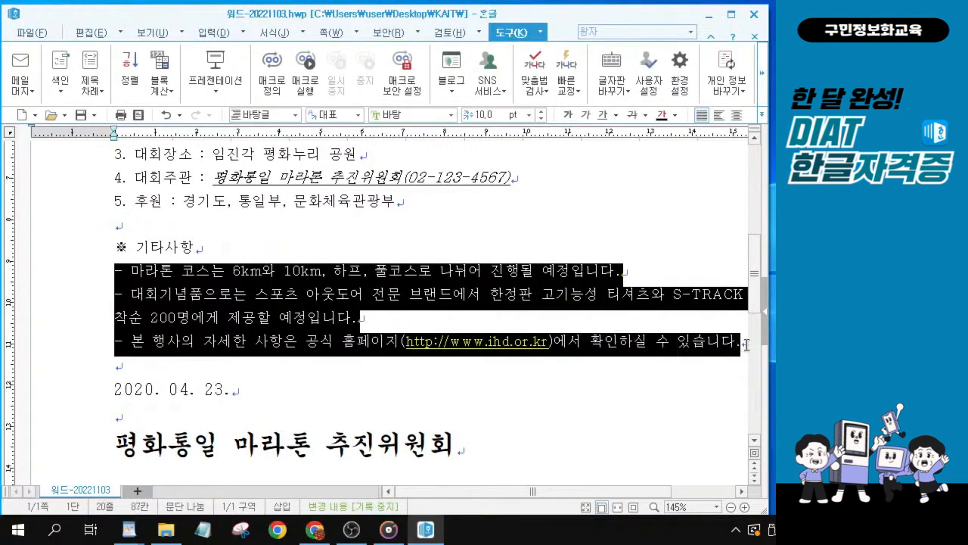
pyautogui.hotkey('alt', 't')
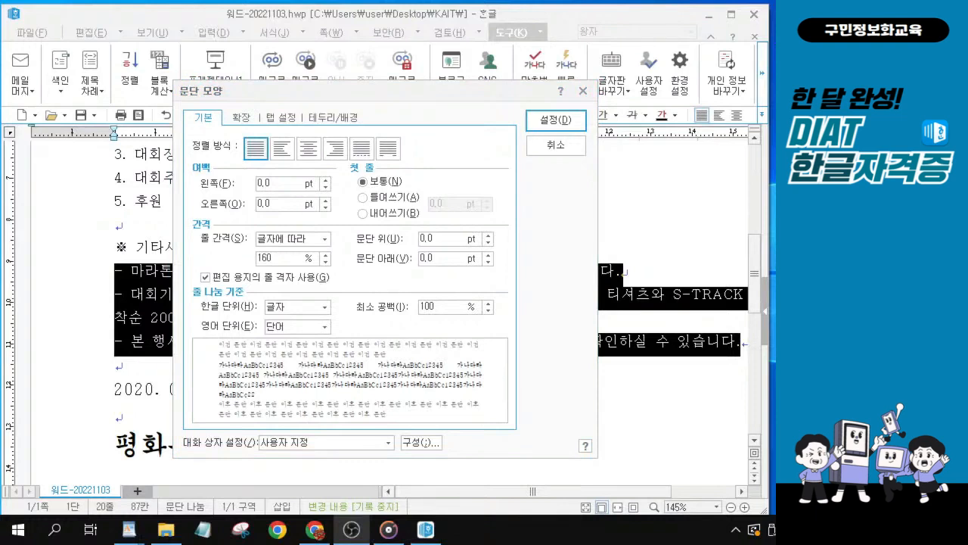
pyautogui.doubleClick(264, 183)
pyautogui.write('12')
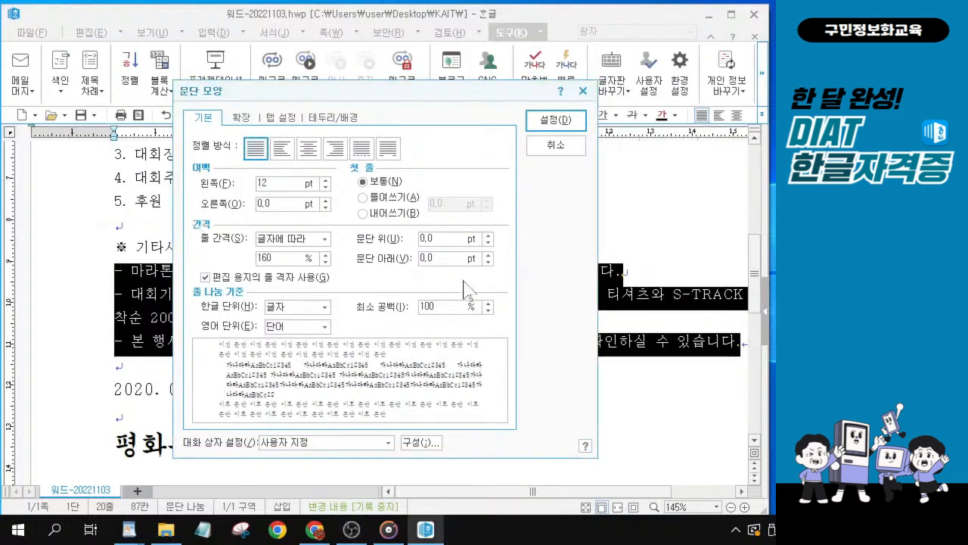
pyautogui.click(370, 213)
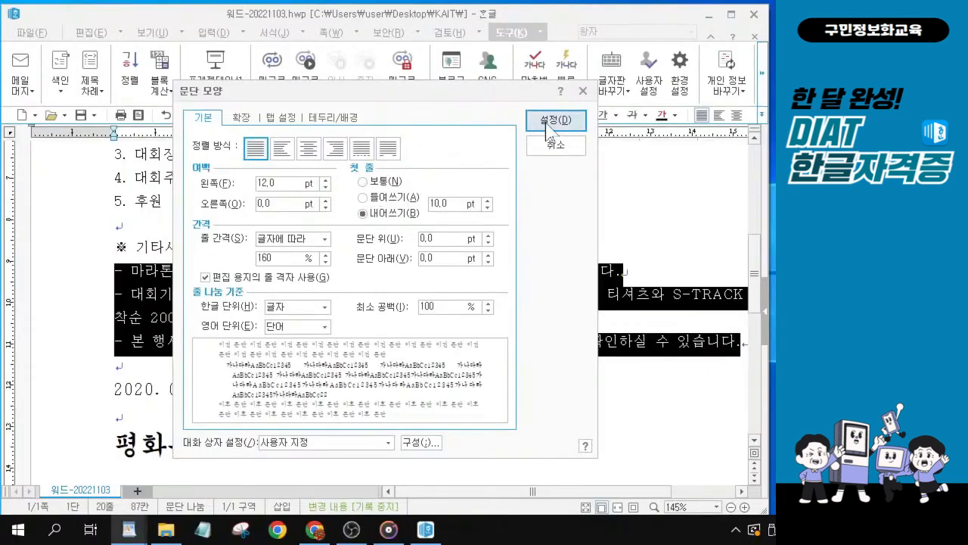
pyautogui.click(744, 74)
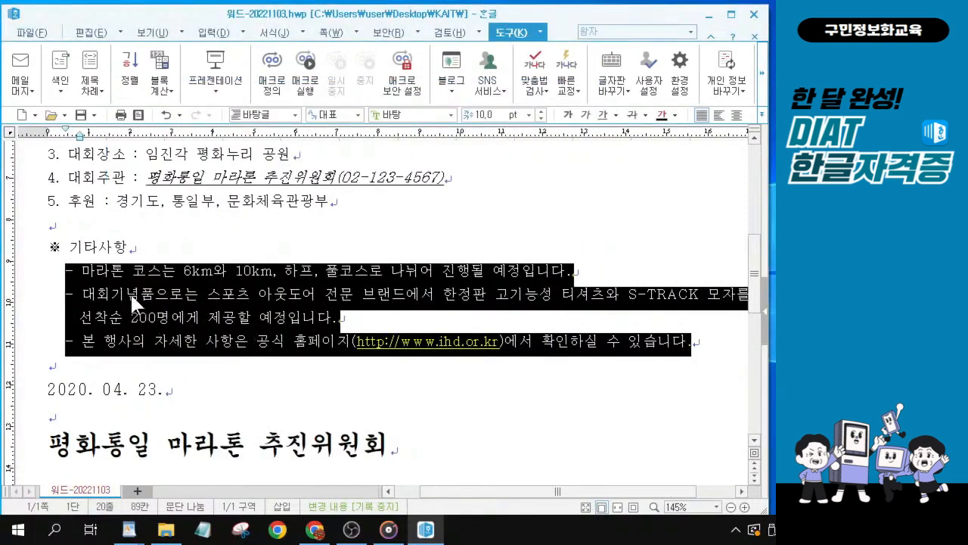
# - Center-align the date line and the closing 평화통일 마라톤 추진위원회 line
pyautogui.click(134, 391)
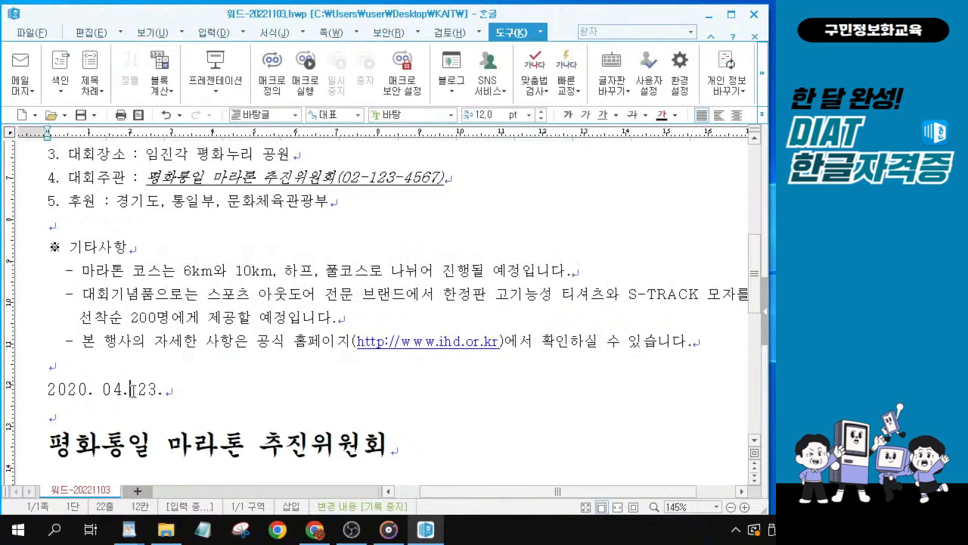
pyautogui.press('Home')
pyautogui.moveTo(61, 388); pyautogui.dragTo(391, 454)
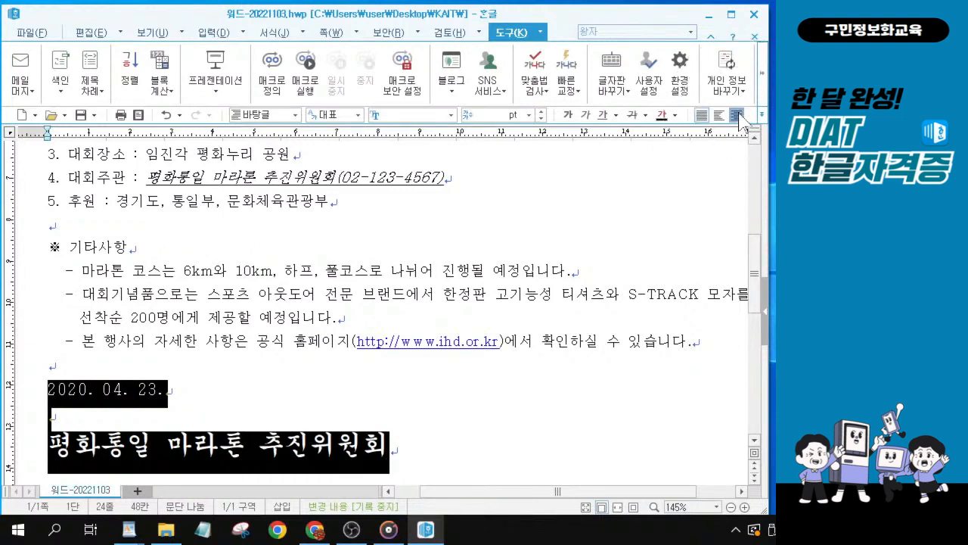
pyautogui.click(738, 116)
pyautogui.hotkey('alt', 'Tab')
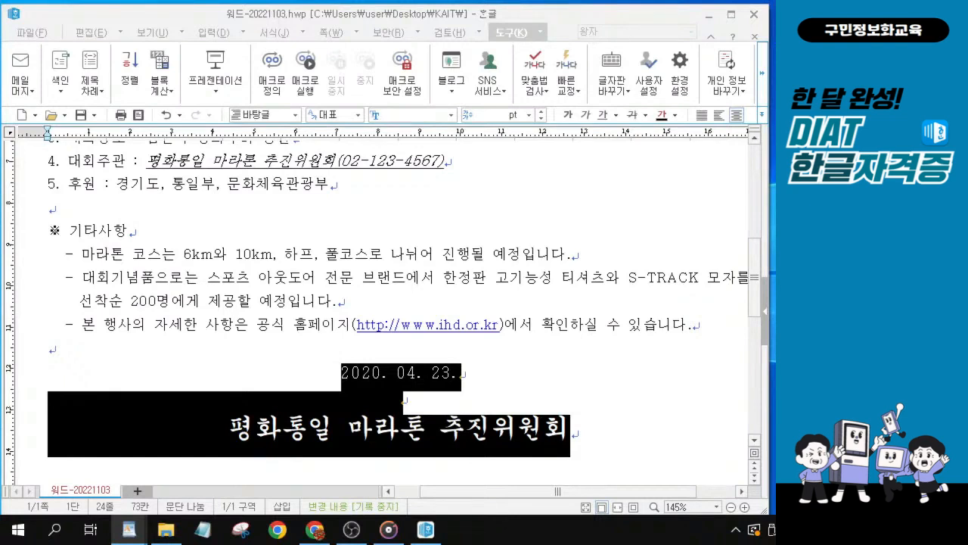
pyautogui.click(370, 353)
pyautogui.click(429, 397)
pyautogui.click(441, 375)
pyautogui.click(406, 435)
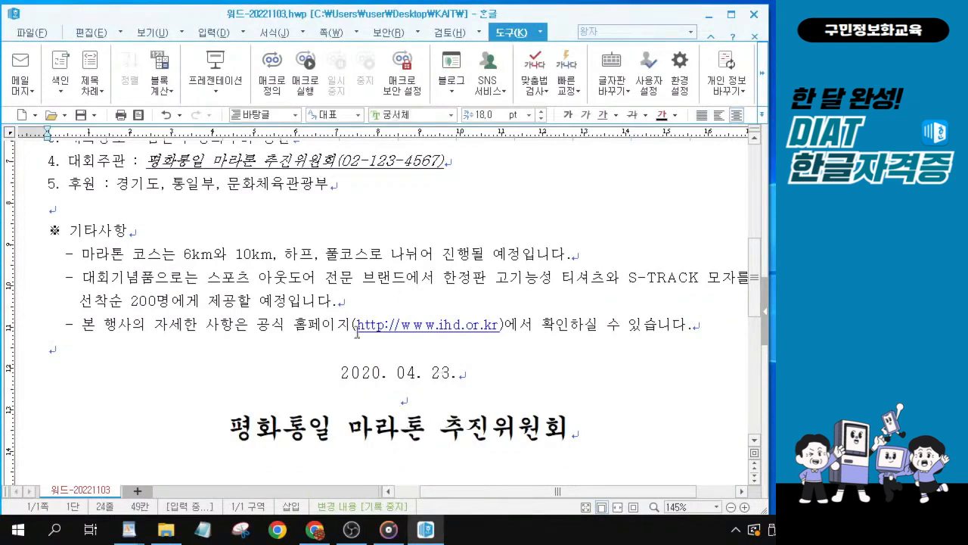
# - Remove the hyperlink from the homepage address in the last dash item, keeping the address as plain text
pyautogui.click(425, 327)
pyautogui.click(425, 327)
pyautogui.press('ctrl')
pyautogui.press('ctrl')
pyautogui.press('ctrl')
pyautogui.click(414, 328)
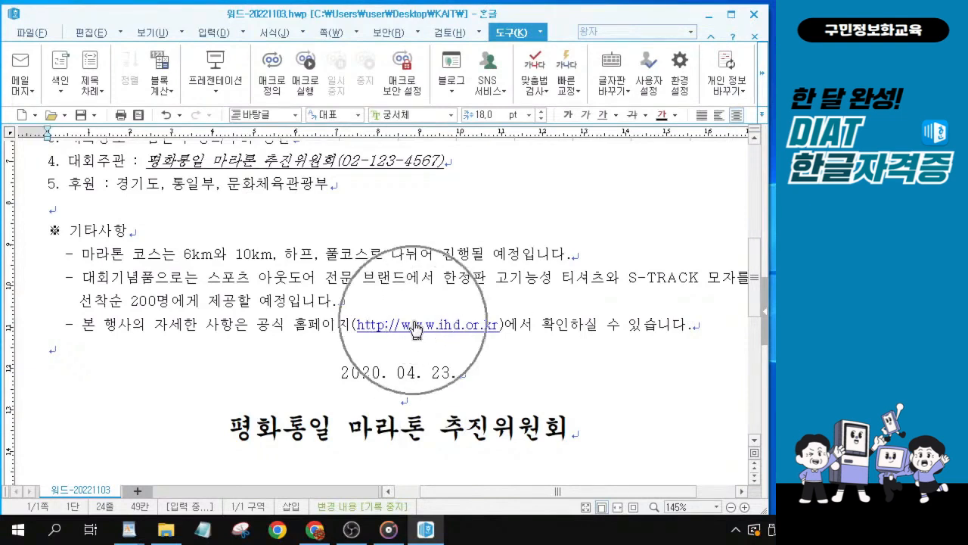
pyautogui.rightClick(415, 327)
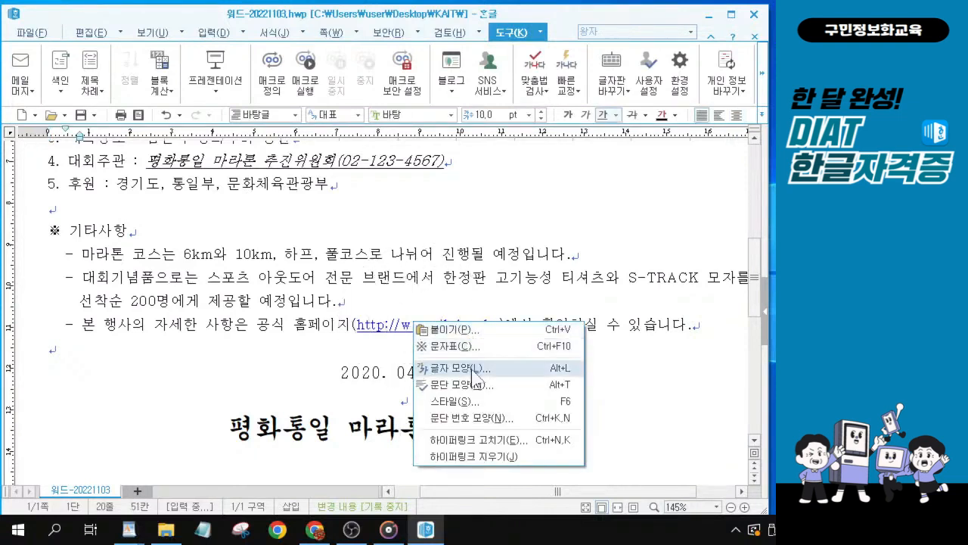
pyautogui.click(494, 457)
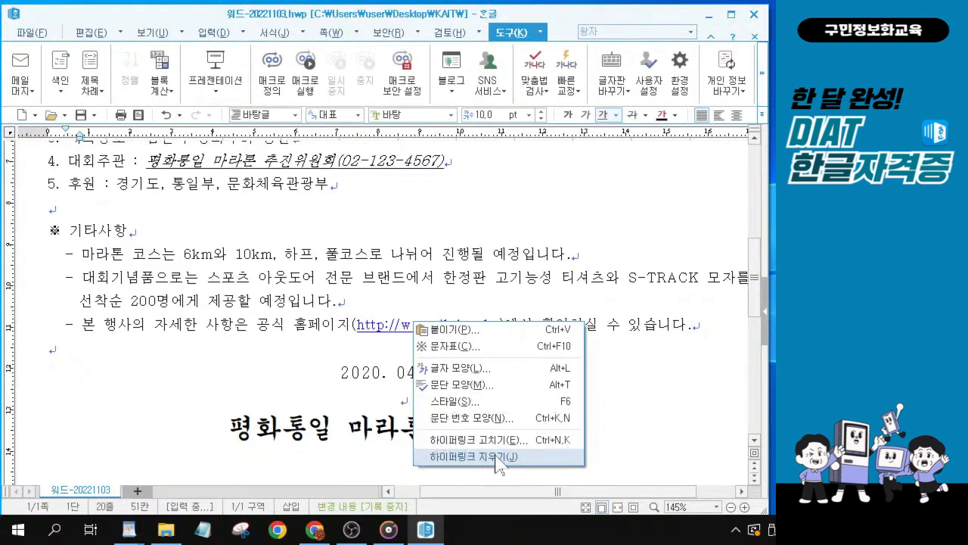
pyautogui.click(496, 458)
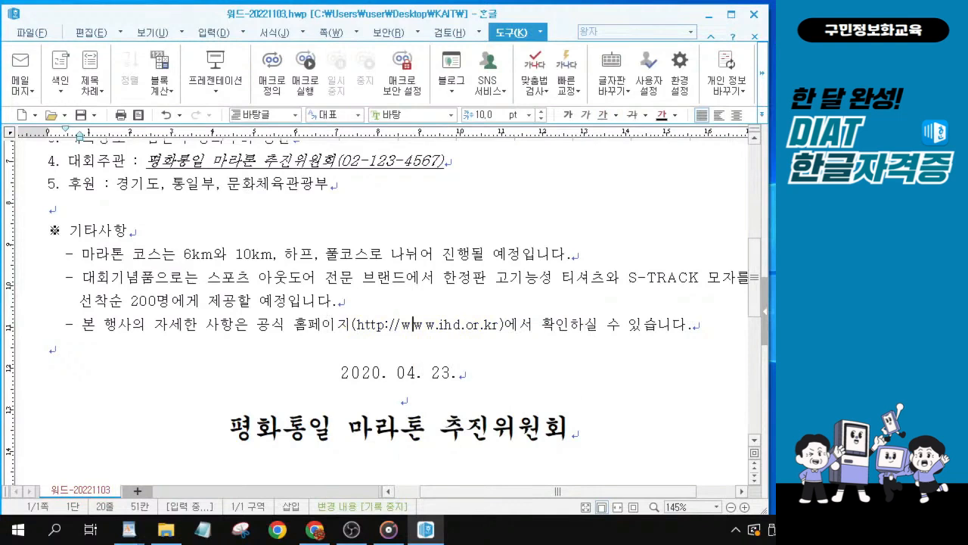
# - Insert two blank lines above the opening body paragraph at the beginning of the document
pyautogui.hotkey('alt', 'Tab')
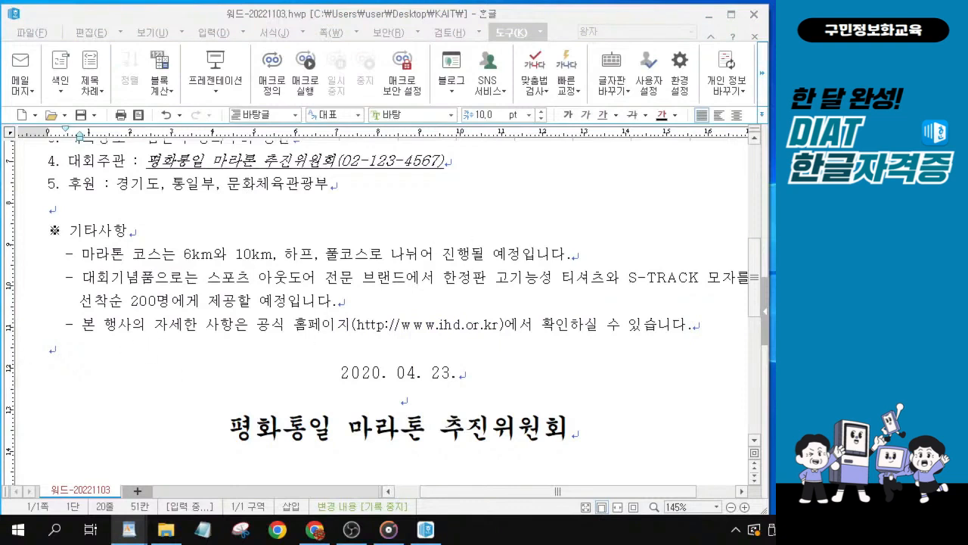
pyautogui.scroll(5, 126, 227)
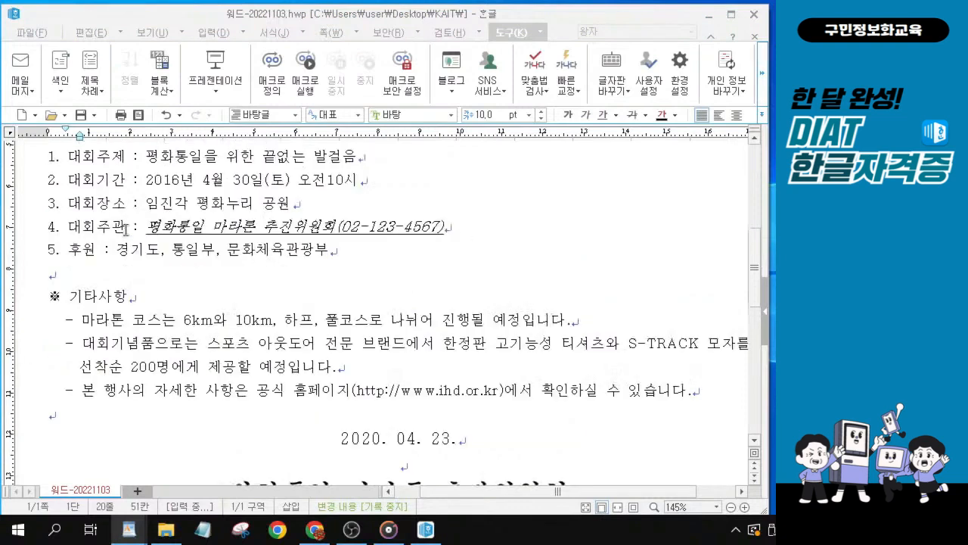
pyautogui.click(50, 283)
pyautogui.scroll(1, 50, 278)
pyautogui.click(50, 279)
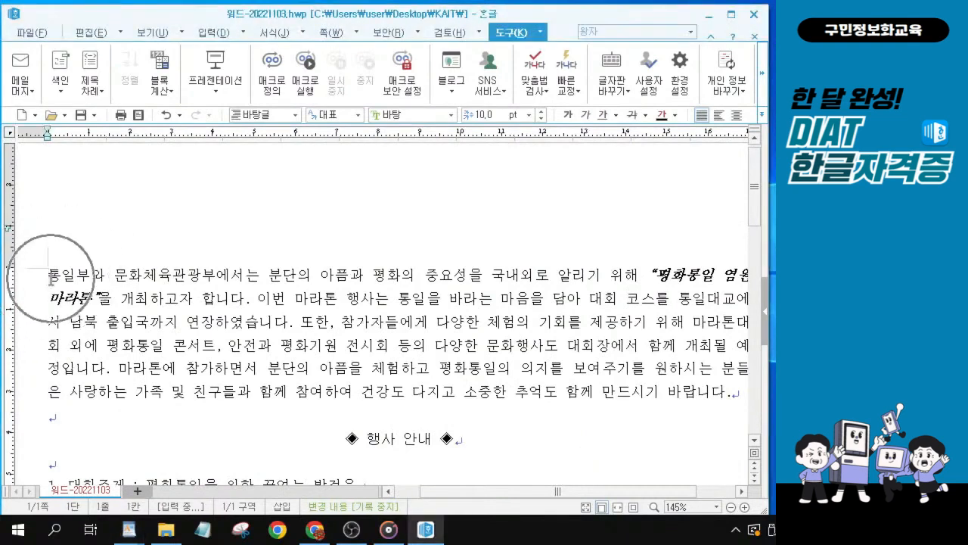
pyautogui.hotkey('alt', 'Tab')
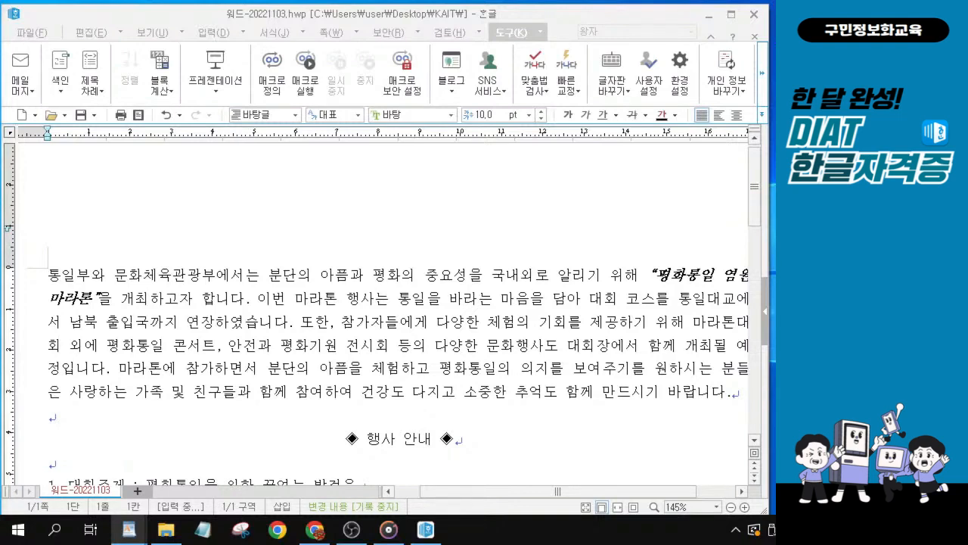
pyautogui.click(51, 277)
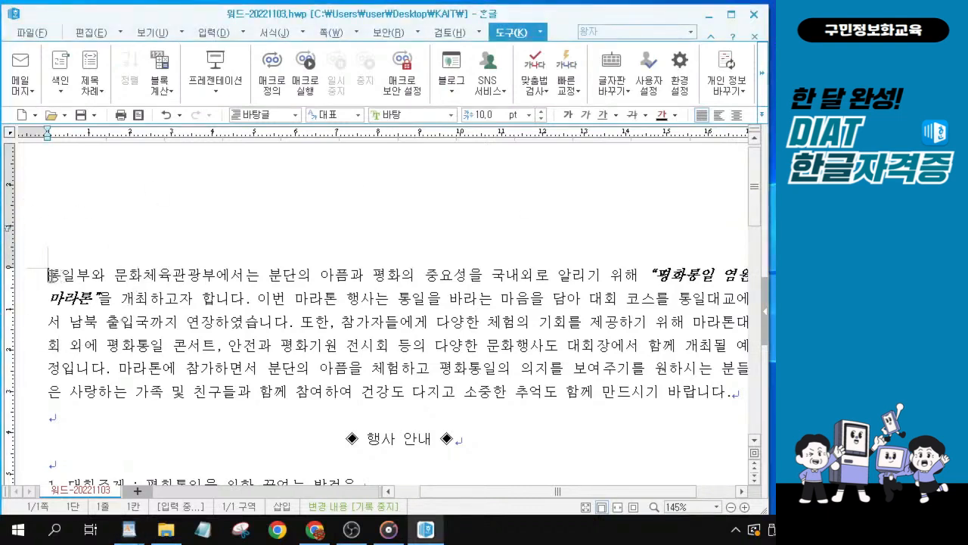
pyautogui.press('Return')
pyautogui.press('Return')
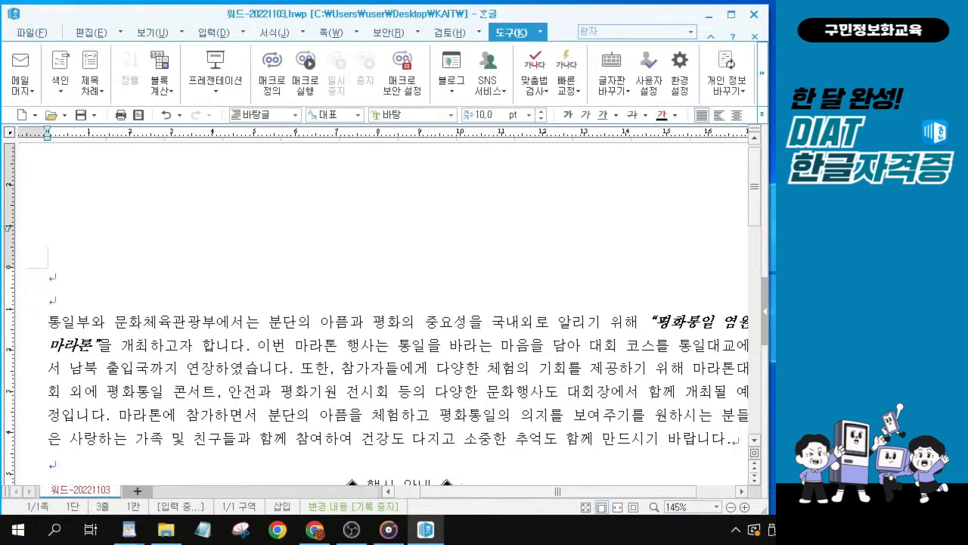
# - Start a 글맵시 (WordArt) object on the first blank line with the content 평화통일염원마라톤
pyautogui.press('ctrl')
pyautogui.click(54, 278)
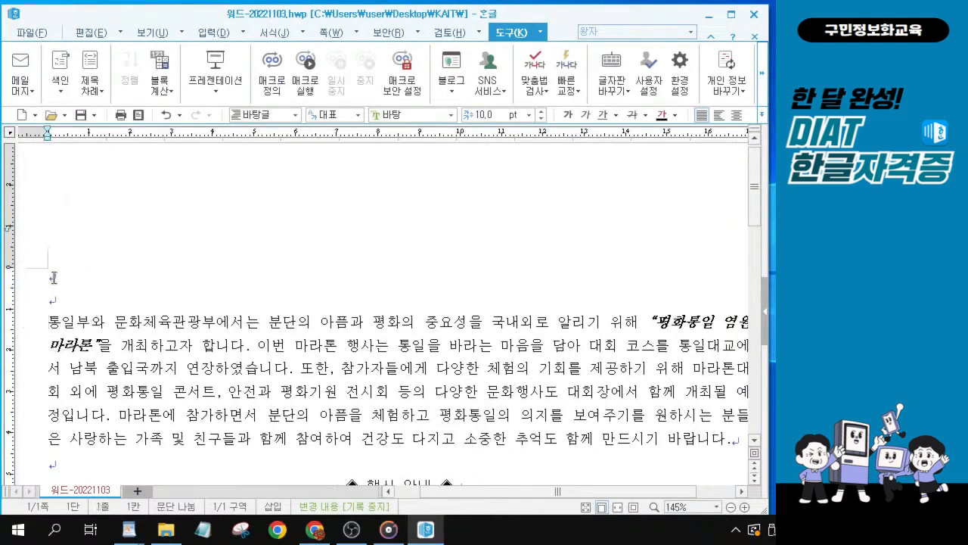
pyautogui.press('ctrl')
pyautogui.press('ctrl')
pyautogui.press('ctrl')
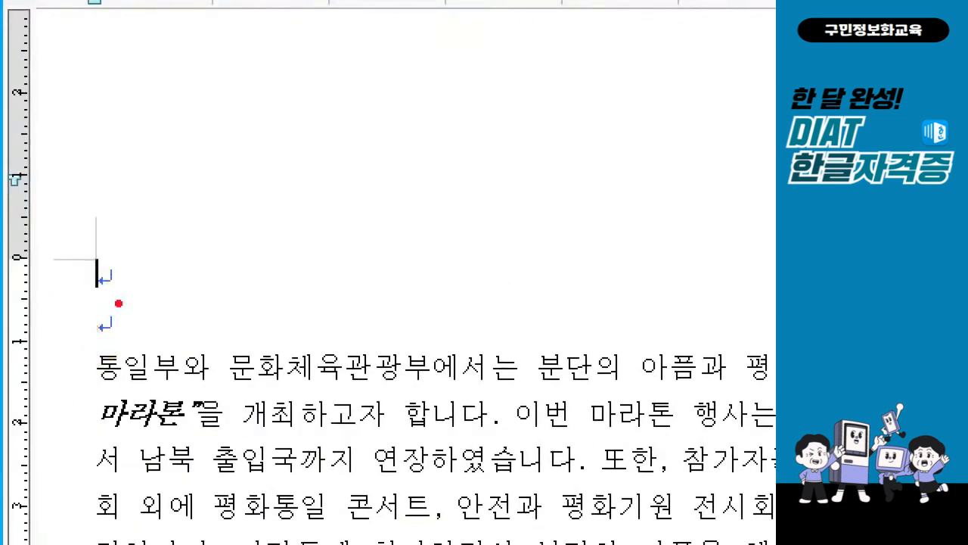
pyautogui.moveTo(69, 244); pyautogui.dragTo(155, 308)
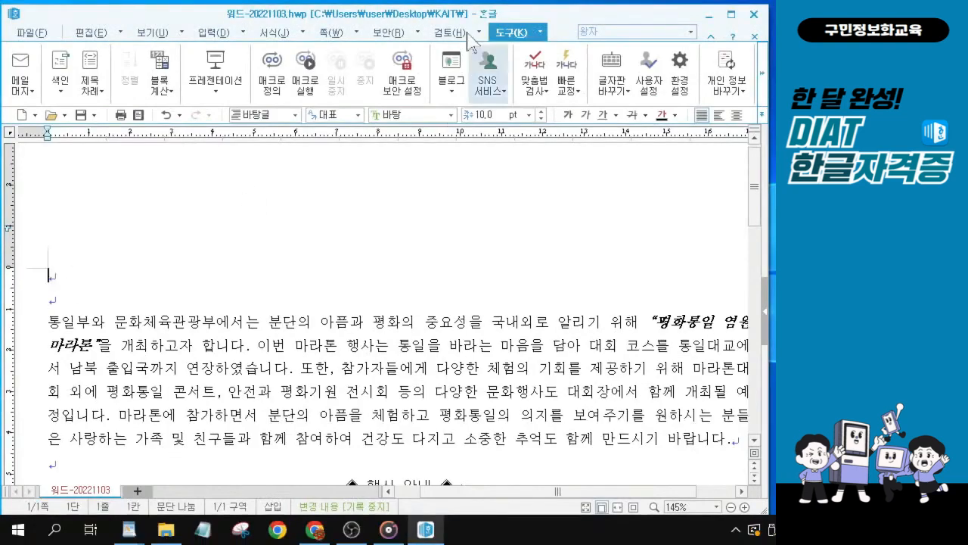
pyautogui.click(204, 34)
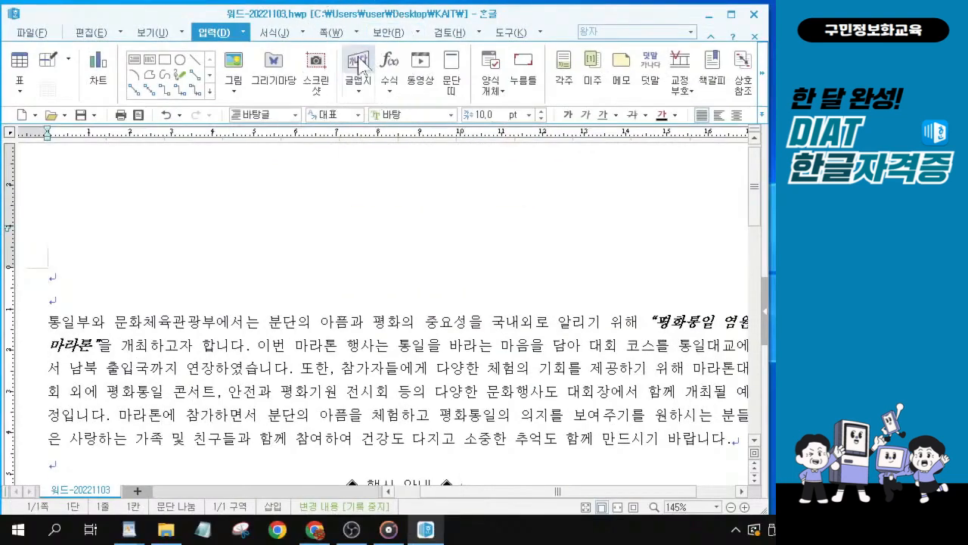
pyautogui.click(358, 67)
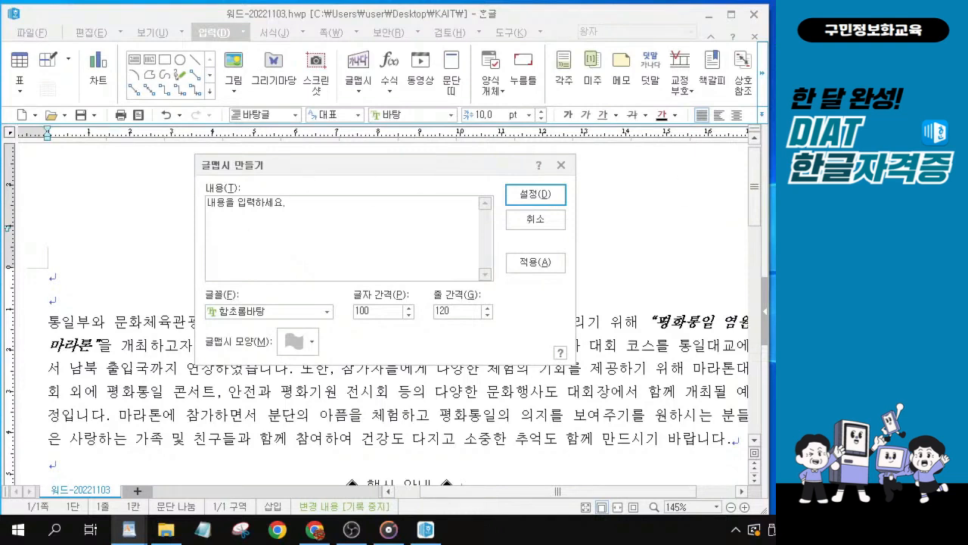
pyautogui.write('평')
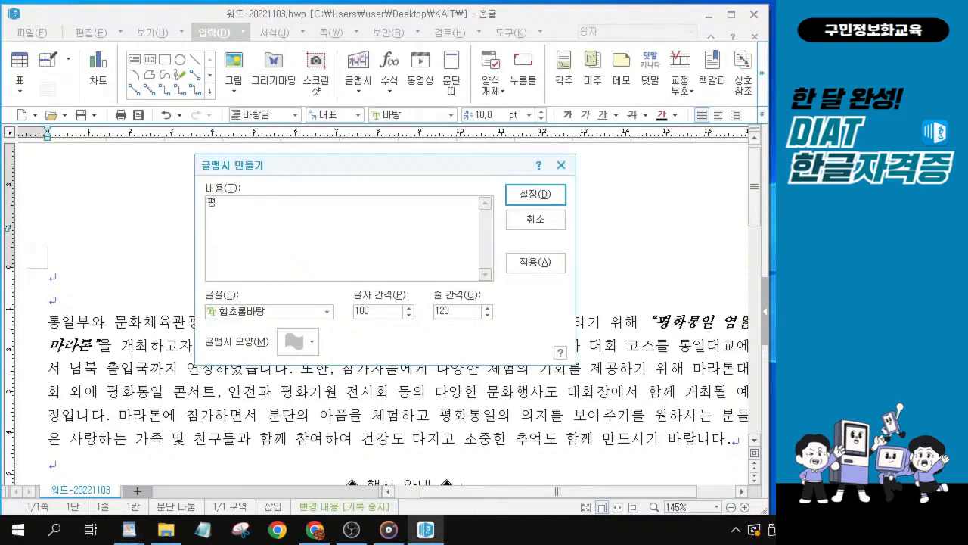
pyautogui.write('화통ㅇㅣㄹㅇㅕㅁ원ㅁㅏ라톤')
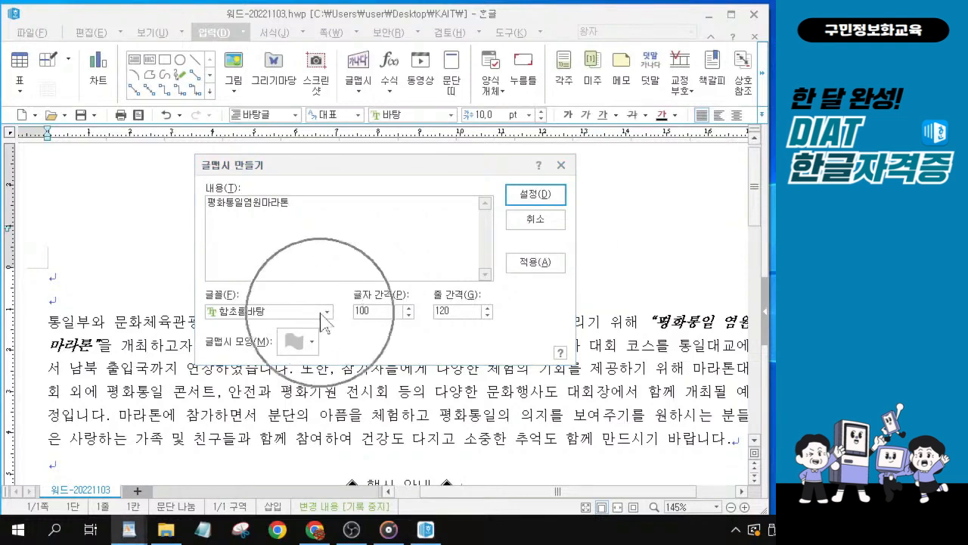
# - Set the 글맵시 font to 휴먼옛체
pyautogui.click(323, 314)
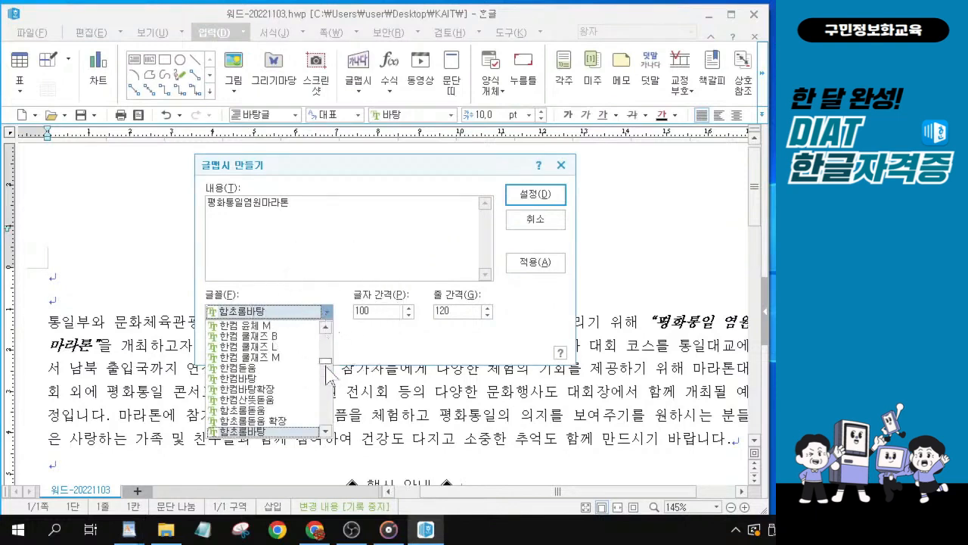
pyautogui.scroll(-2, 278, 429)
pyautogui.scroll(-1, 278, 429)
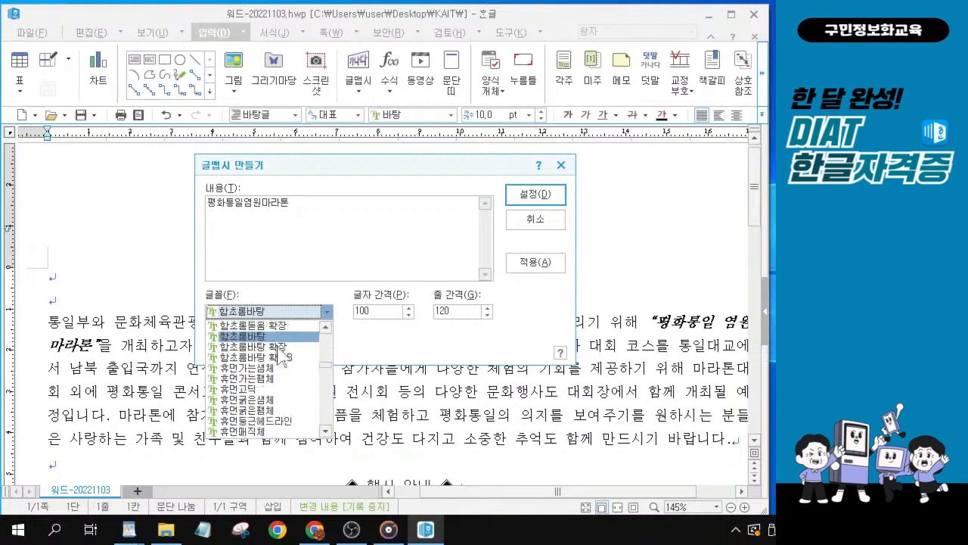
pyautogui.scroll(-1, 281, 355)
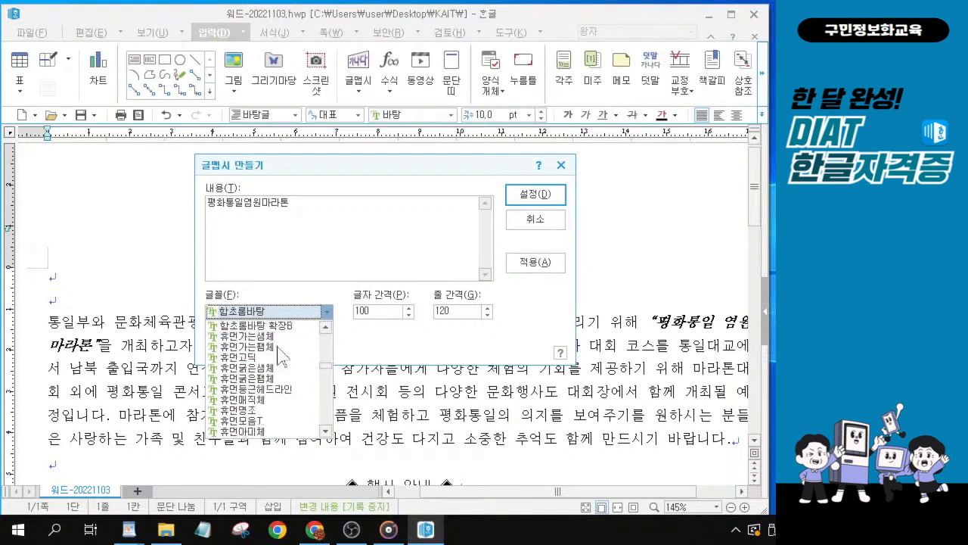
pyautogui.scroll(-1, 268, 414)
pyautogui.scroll(-1, 268, 415)
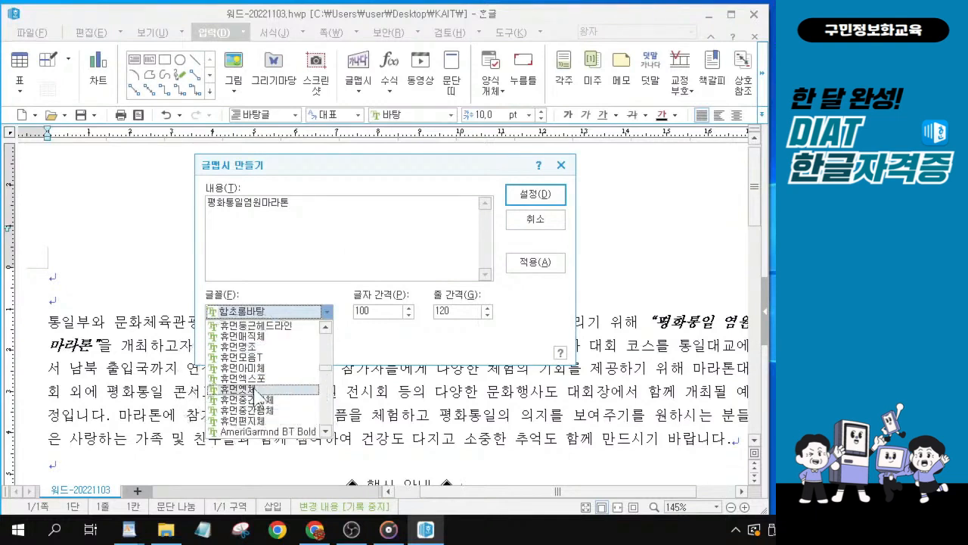
pyautogui.click(258, 389)
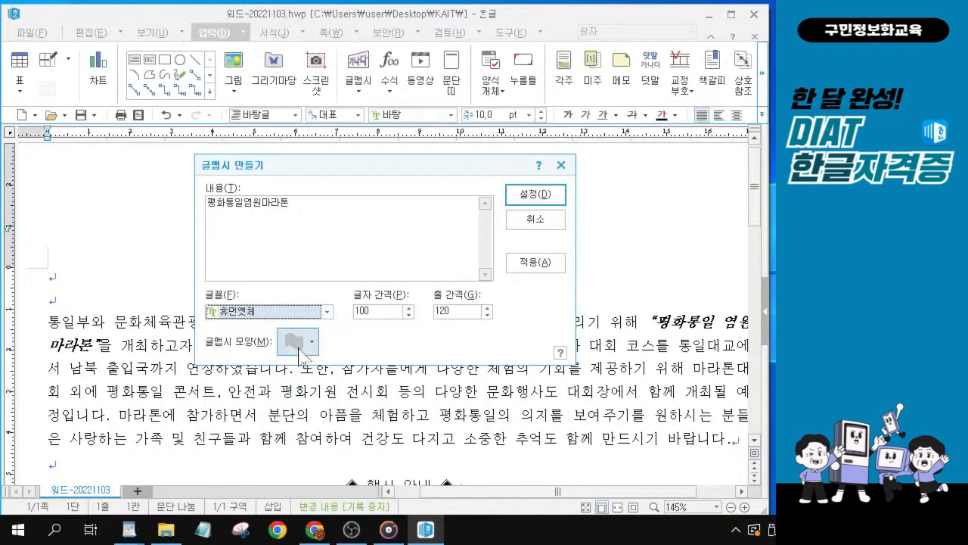
# - Set the 글맵시 shape to 갈매기형 수장
pyautogui.click(311, 343)
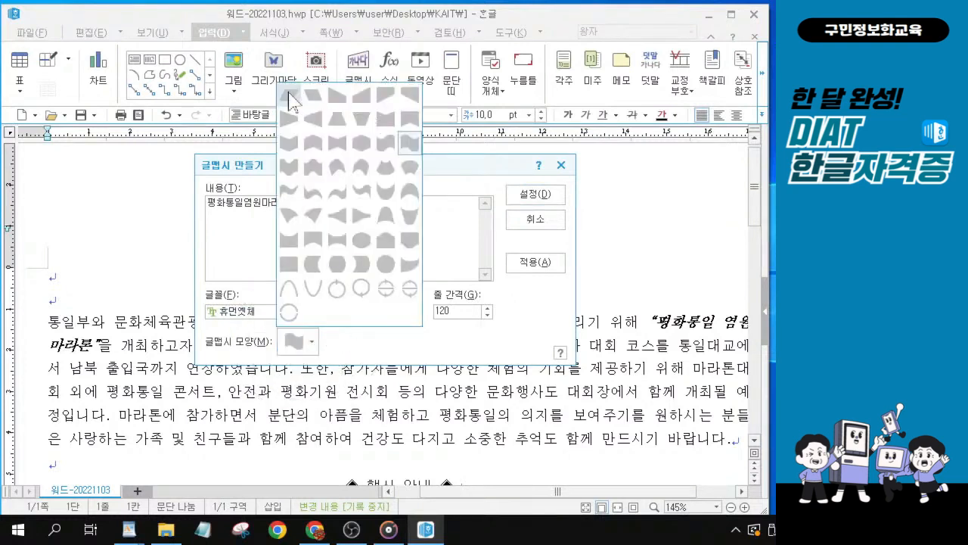
pyautogui.press('ctrl')
pyautogui.click(310, 145)
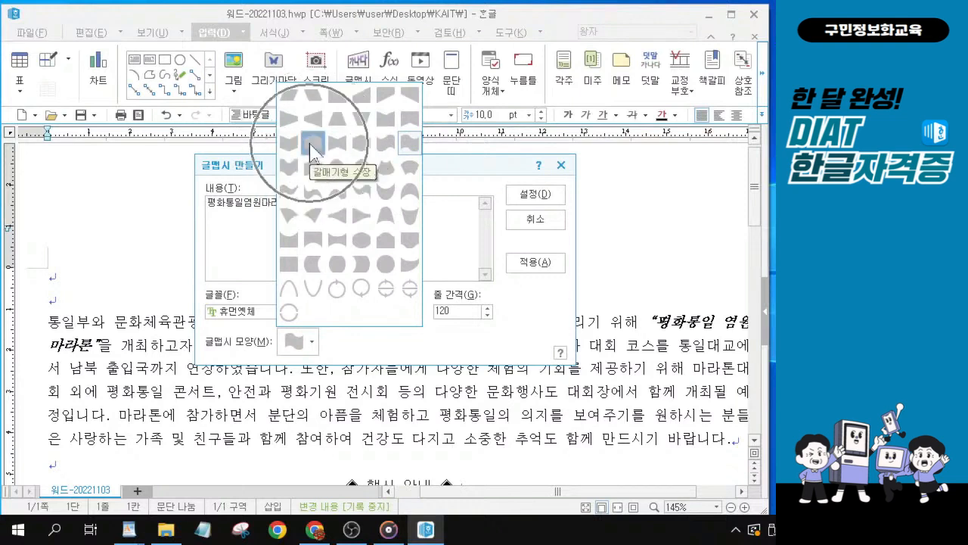
pyautogui.press('ctrl')
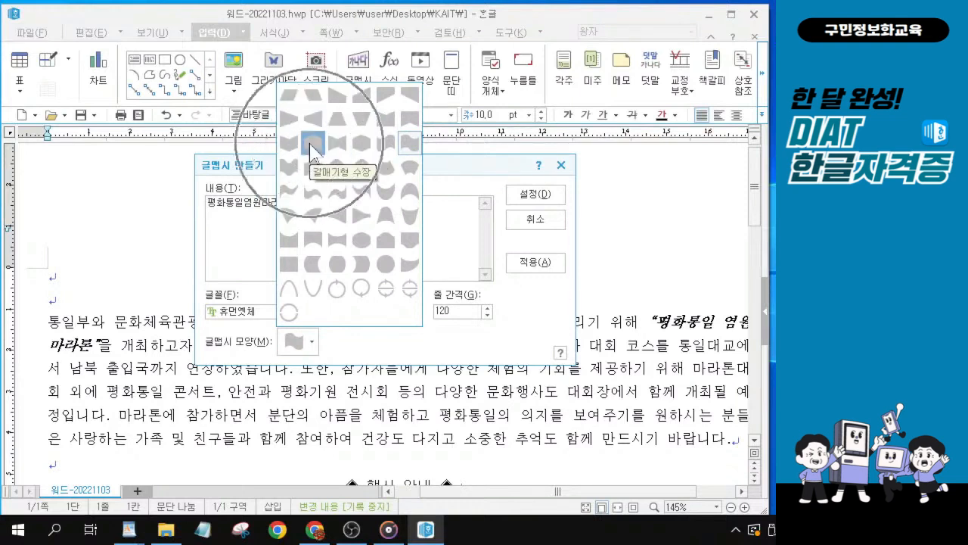
pyautogui.press('ctrl')
pyautogui.press('ctrl')
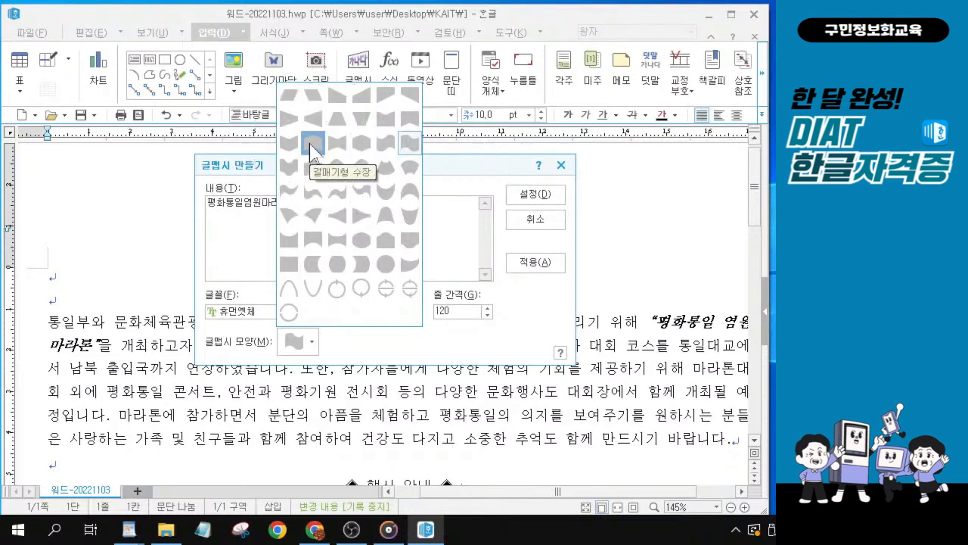
pyautogui.press('ctrl')
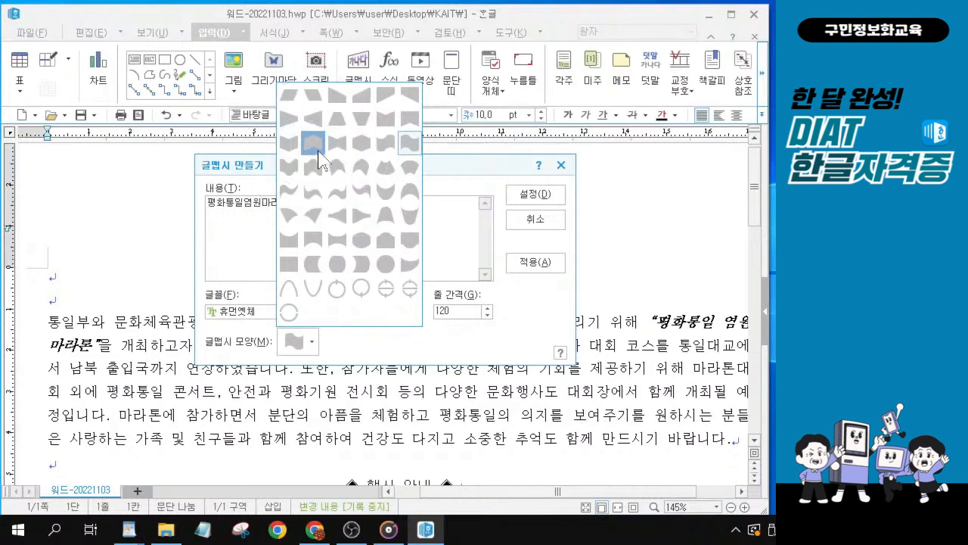
pyautogui.click(318, 151)
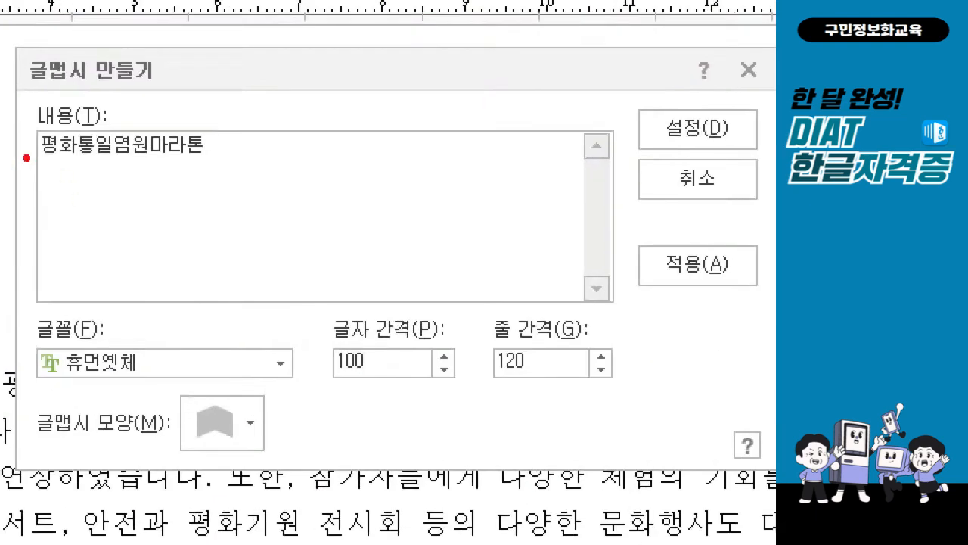
pyautogui.moveTo(198, 192)
pyautogui.mouseDown()
pyautogui.moveTo(213, 213)
pyautogui.moveTo(339, 212)
pyautogui.mouseUp()
pyautogui.moveTo(307, 168); pyautogui.dragTo(269, 168)
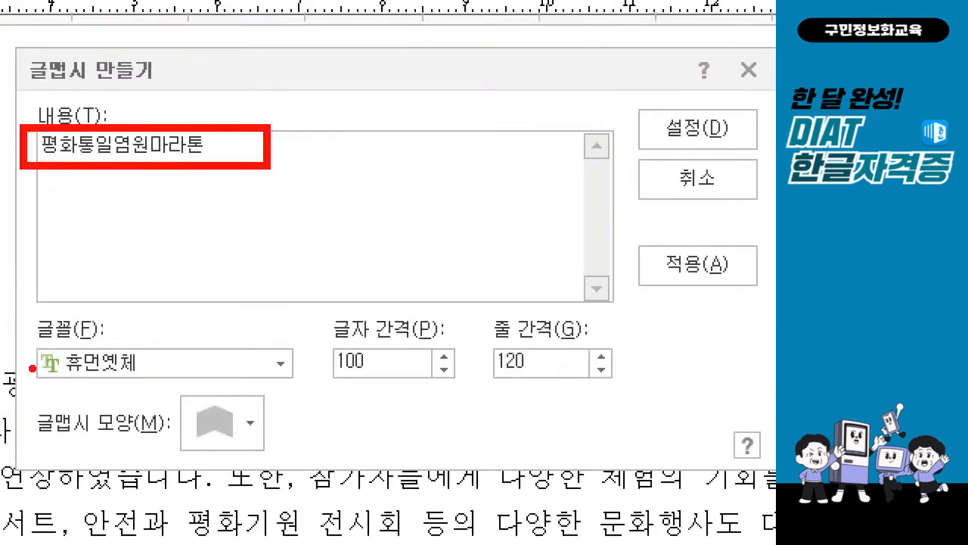
pyautogui.moveTo(29, 342)
pyautogui.mouseDown()
pyautogui.moveTo(175, 388)
pyautogui.moveTo(277, 461)
pyautogui.mouseUp()
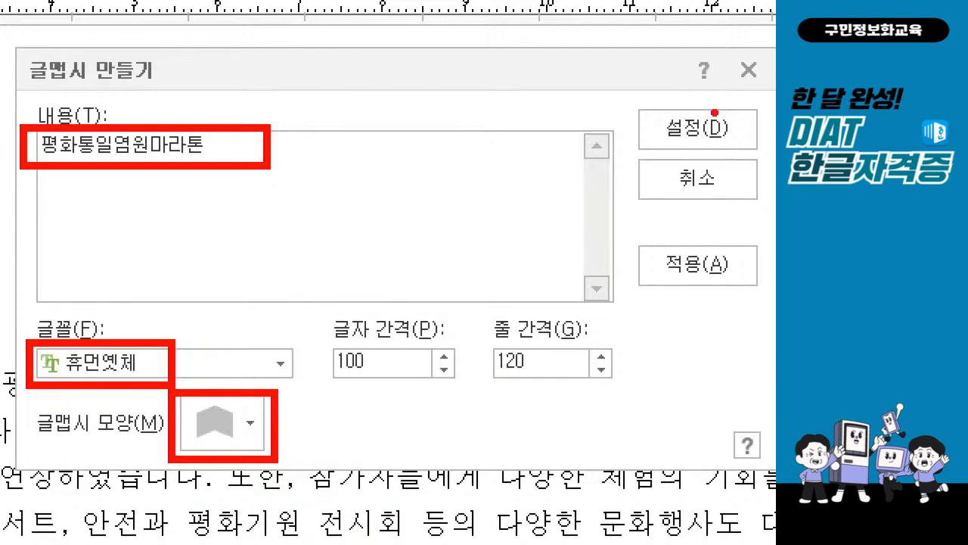
pyautogui.press('Escape')
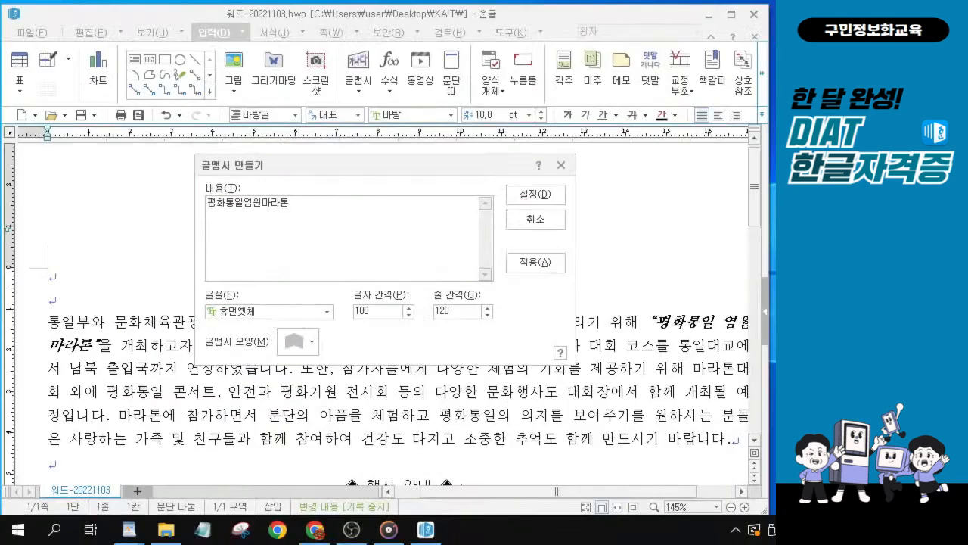
# - Insert the configured 글맵시 title into the document
pyautogui.press('ctrl')
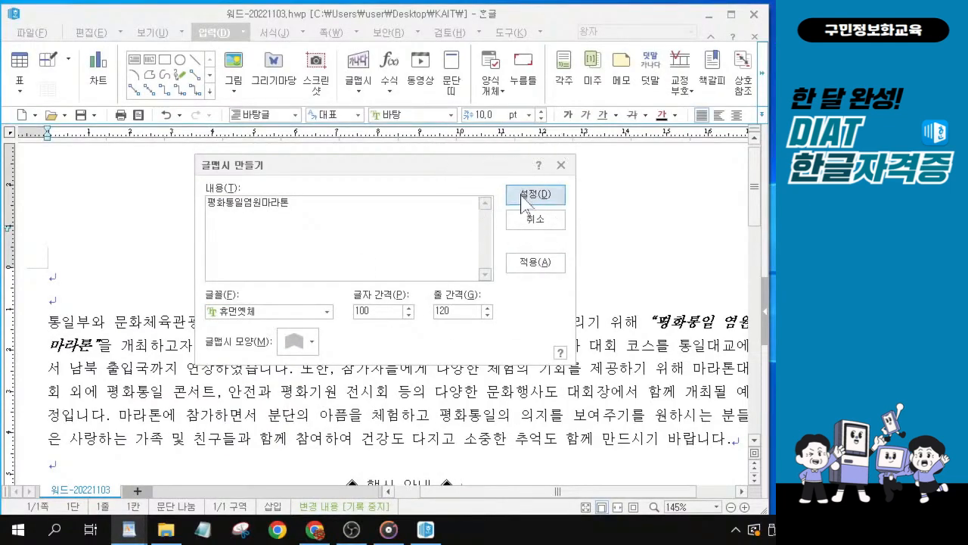
pyautogui.click(523, 196)
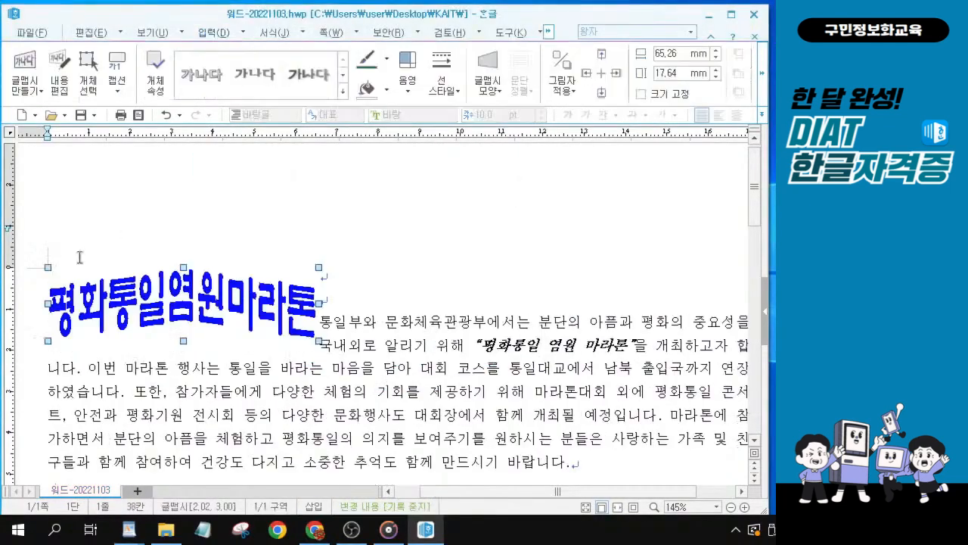
pyautogui.press('ctrl')
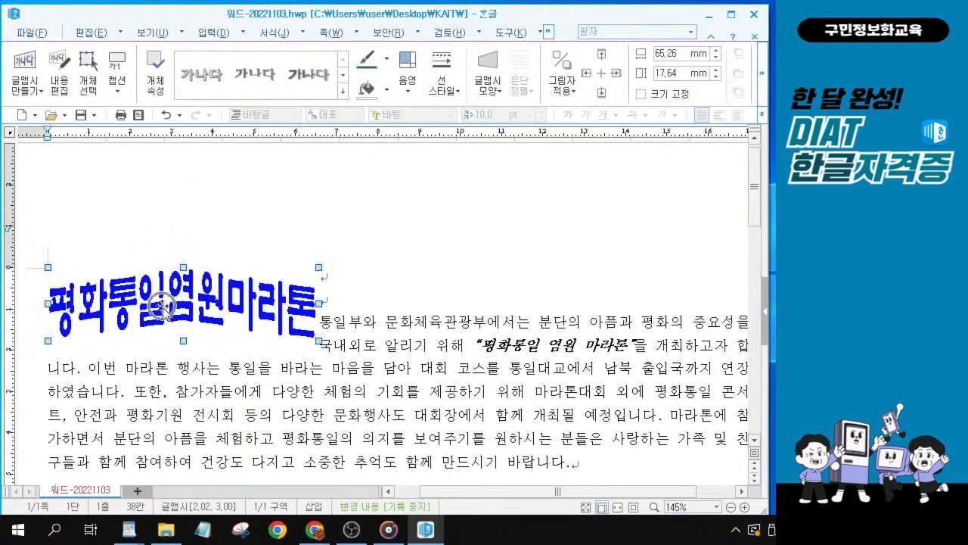
pyautogui.press('ctrl')
# - Open the 글맵시 title's object properties and set its width to 100 mm and height to 20 mm
pyautogui.doubleClick(165, 310)
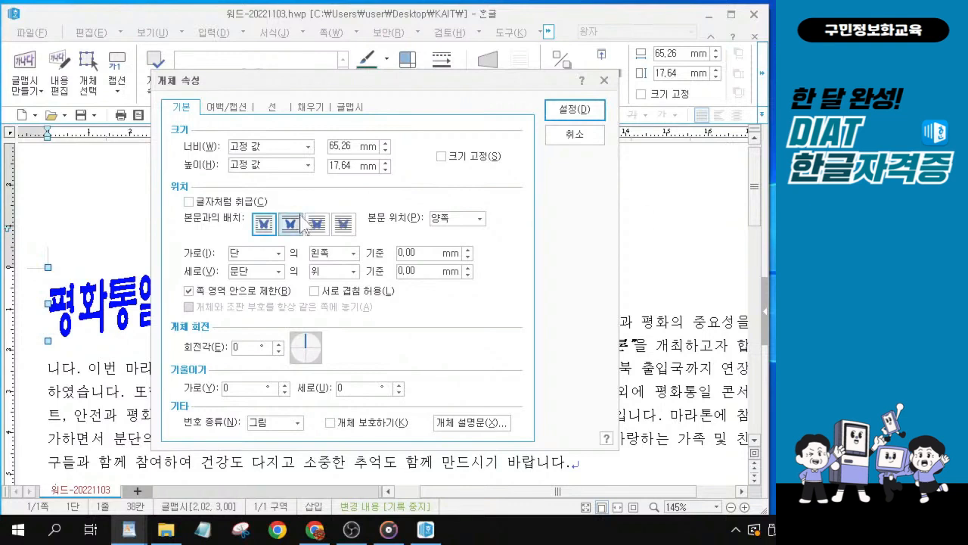
pyautogui.doubleClick(333, 145)
pyautogui.write('100')
pyautogui.doubleClick(341, 165)
pyautogui.write('20')
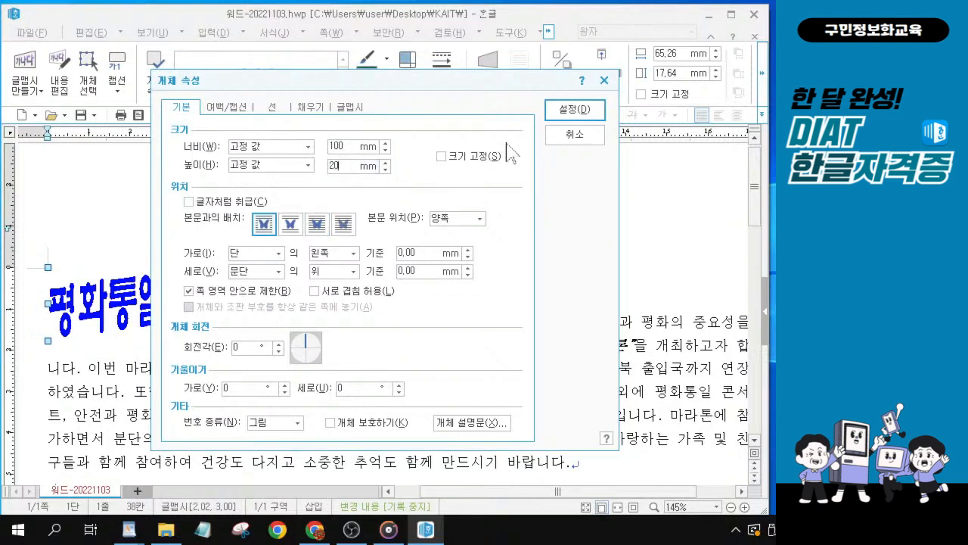
# - Enable 글자처럼 취급 for the 글맵시 title and switch 크기 고정 on and back off
pyautogui.click(441, 156)
pyautogui.click(190, 202)
pyautogui.hotkey('ctrl', '2')
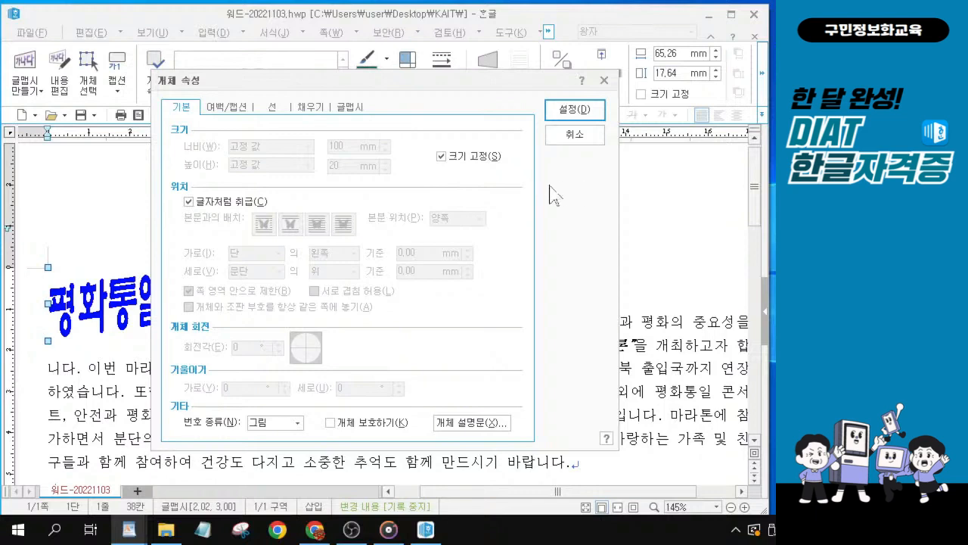
pyautogui.click(442, 157)
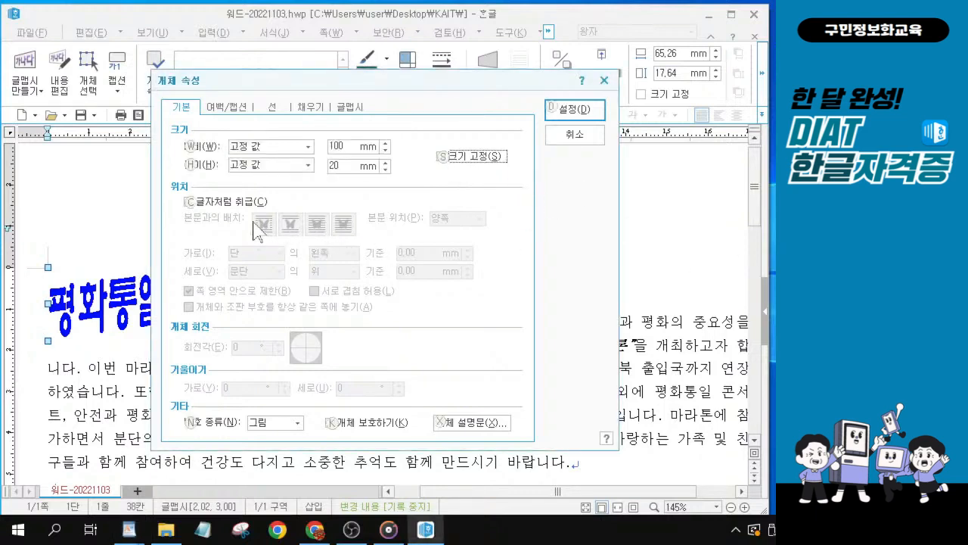
pyautogui.hotkey('ctrl', '1')
pyautogui.click(298, 140)
pyautogui.moveTo(336, 121)
pyautogui.mouseDown()
pyautogui.moveTo(357, 255)
pyautogui.moveTo(481, 224)
pyautogui.mouseUp()
pyautogui.moveTo(560, 158)
pyautogui.mouseDown()
pyautogui.moveTo(580, 183)
pyautogui.moveTo(602, 149)
pyautogui.mouseUp()
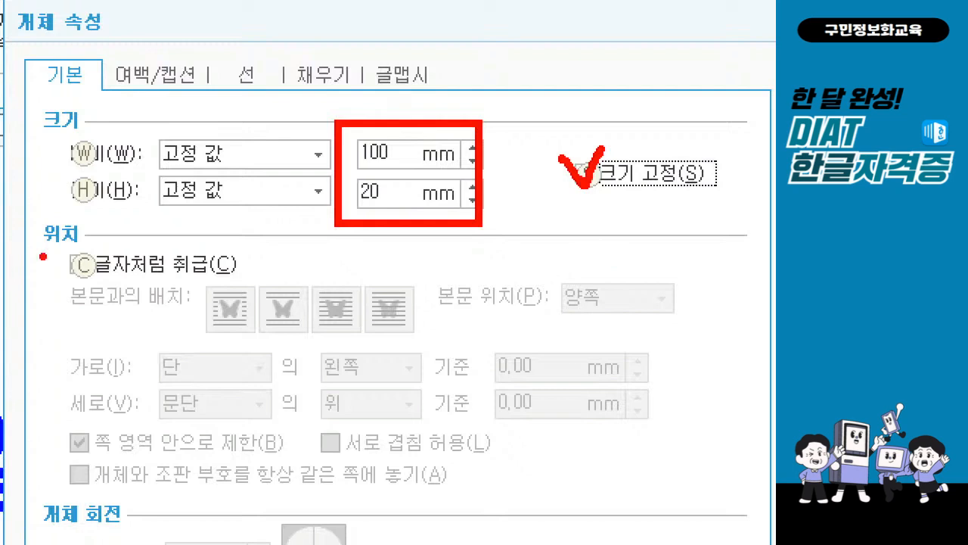
pyautogui.moveTo(64, 250); pyautogui.dragTo(121, 214)
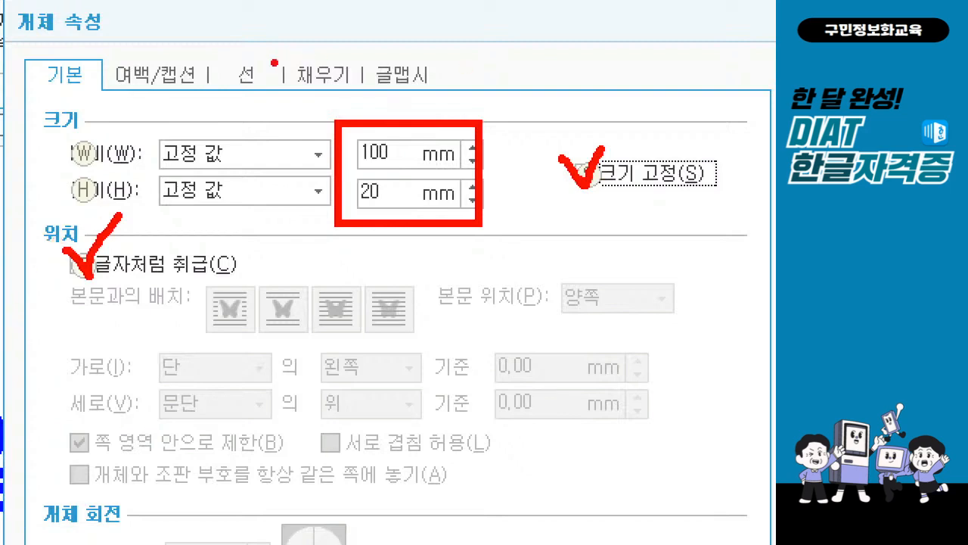
pyautogui.moveTo(282, 47); pyautogui.dragTo(364, 96)
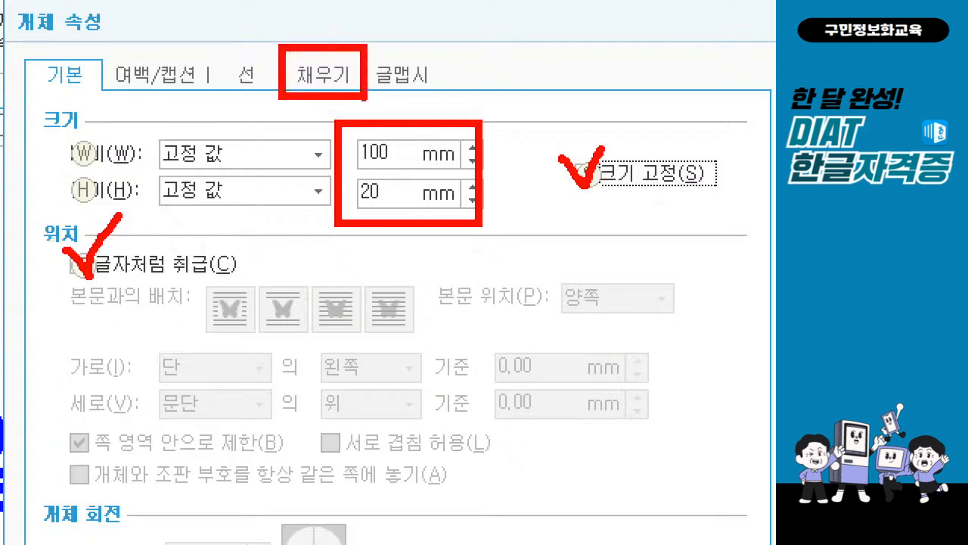
pyautogui.moveTo(318, 17); pyautogui.dragTo(367, 9)
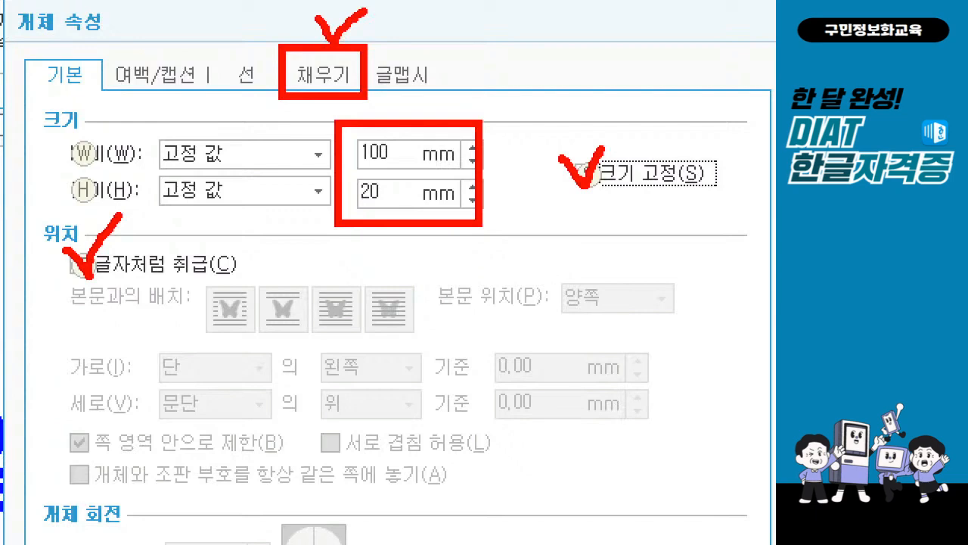
pyautogui.press('Escape')
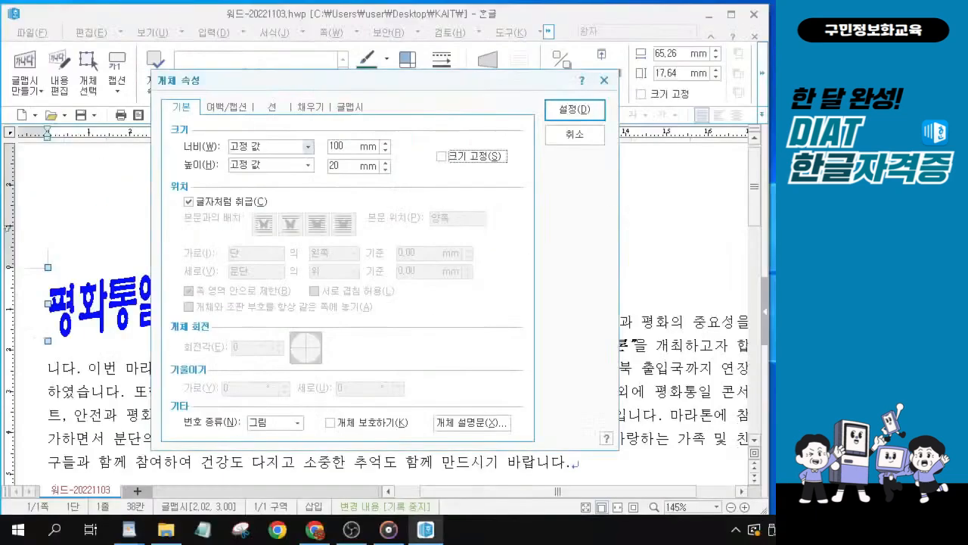
# - Open the fill settings for the 글맵시 title and choose the 기본 color theme for its 면 색
pyautogui.press('ctrl')
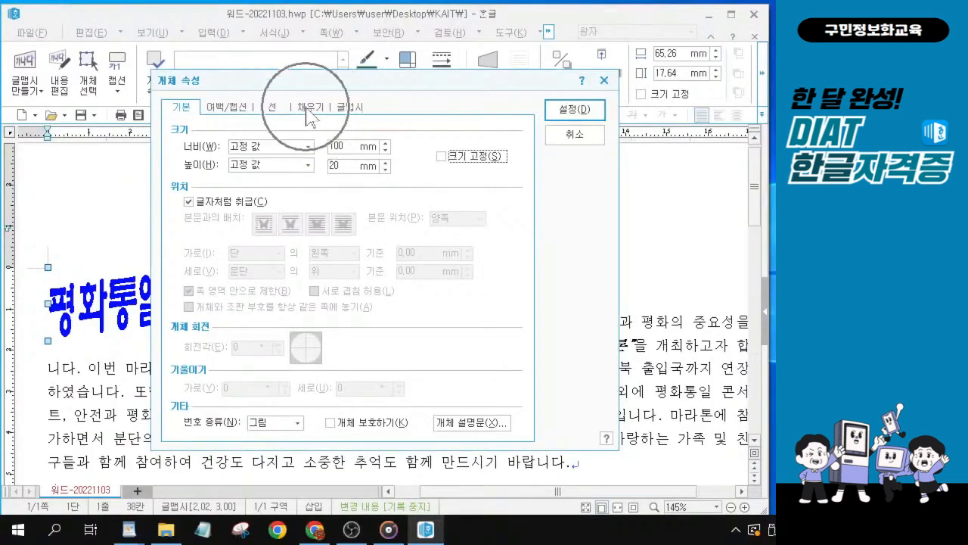
pyautogui.click(308, 110)
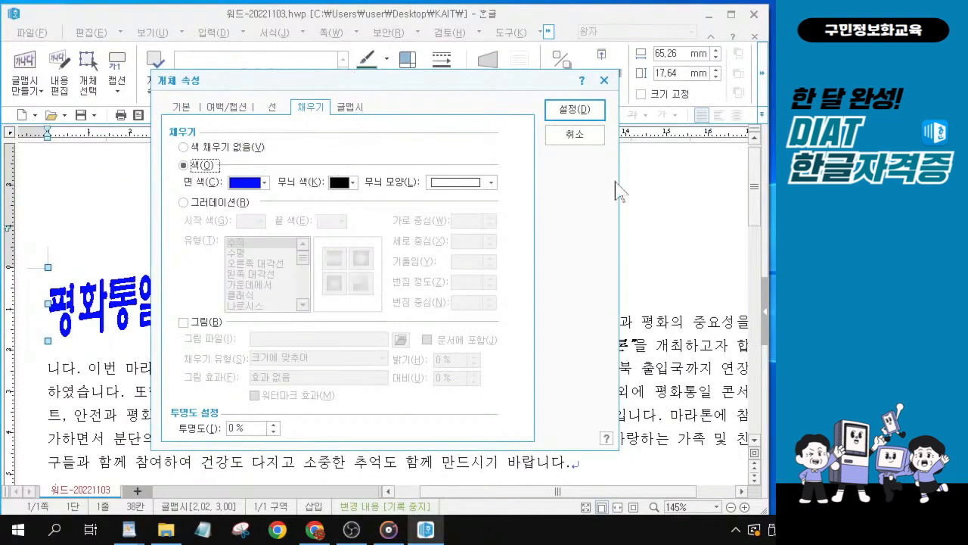
pyautogui.click(870, 249)
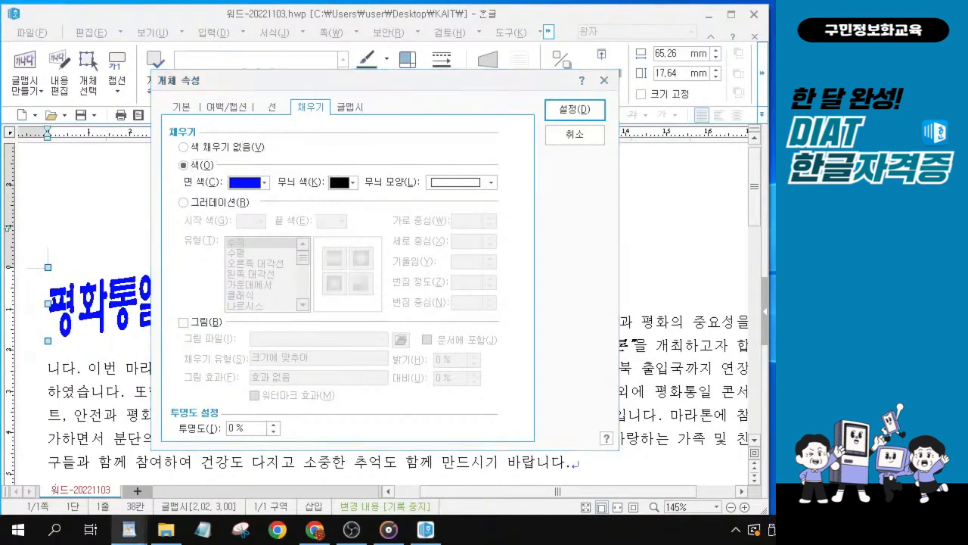
pyautogui.click(264, 182)
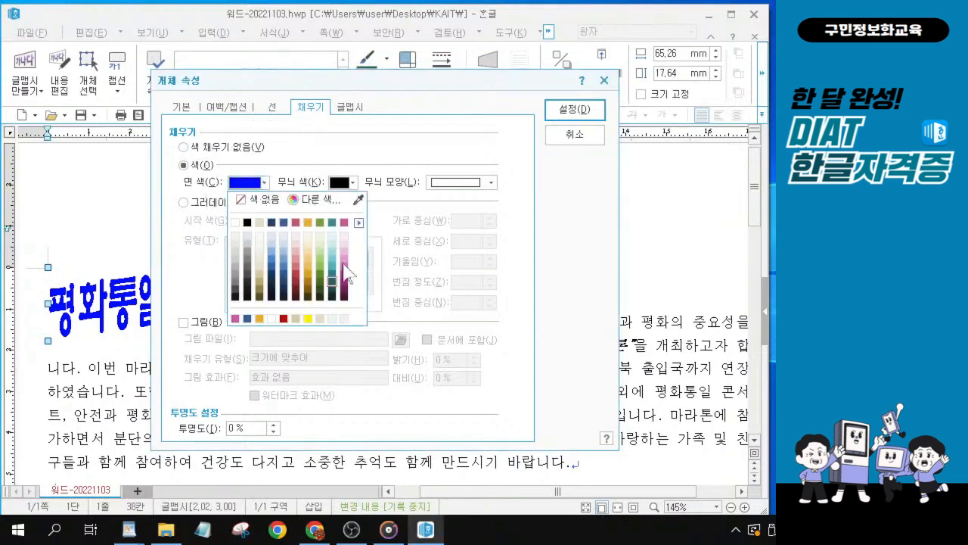
pyautogui.click(359, 222)
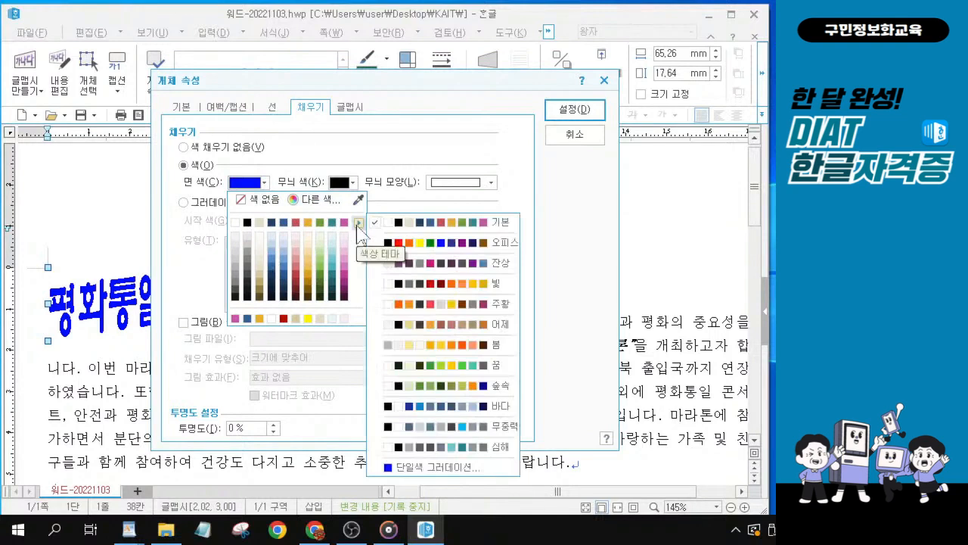
pyautogui.press('ctrl')
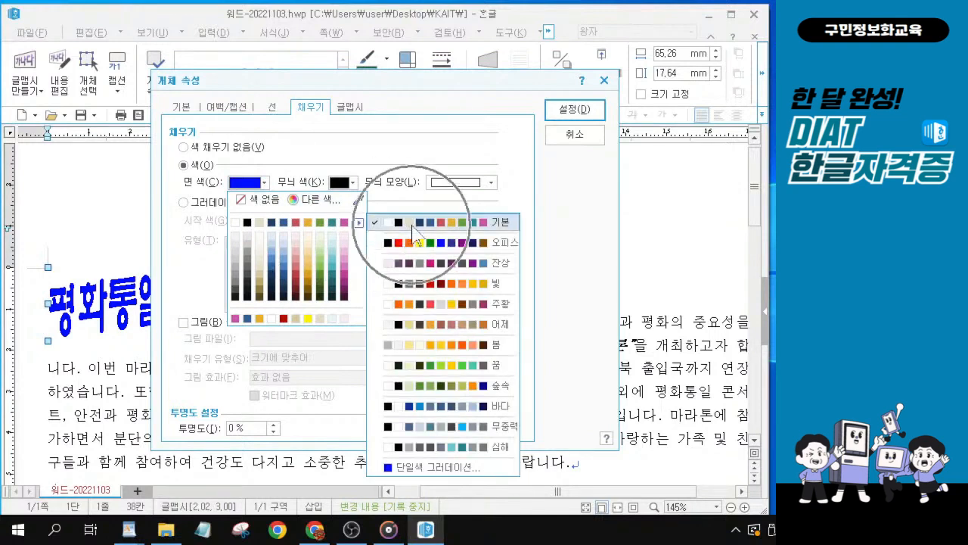
pyautogui.press('ctrl')
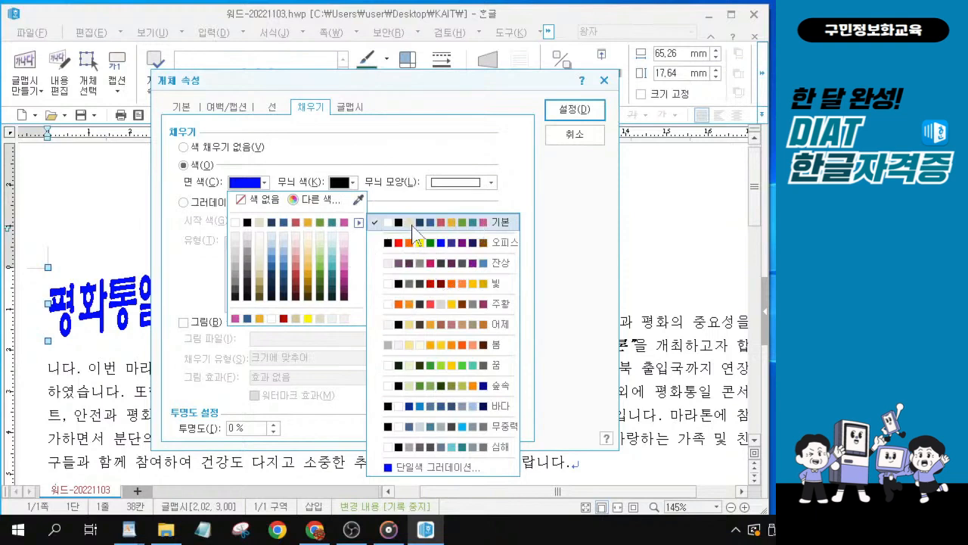
pyautogui.click(410, 223)
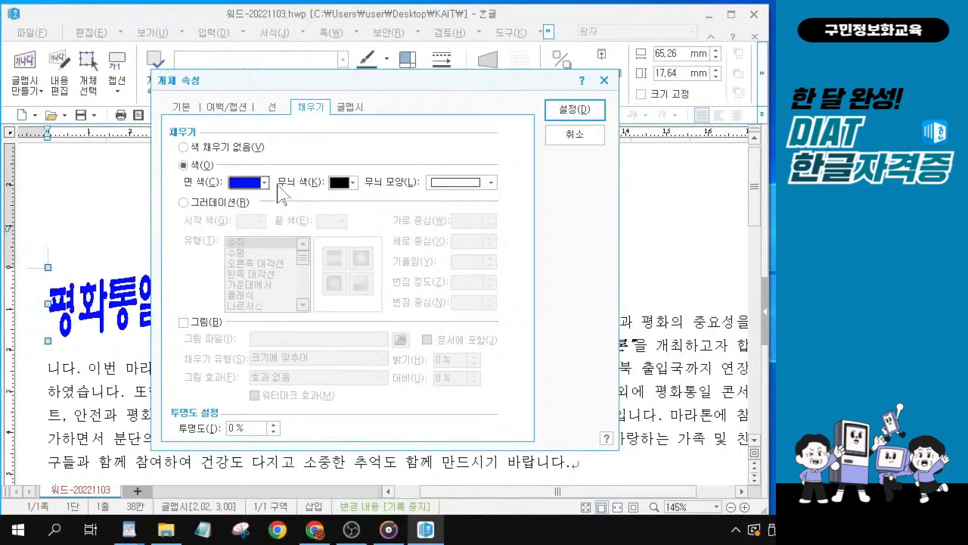
# - Set the 글맵시 title's 면 색 to the pink in the 기본 theme's base color row and apply the object properties
pyautogui.click(264, 182)
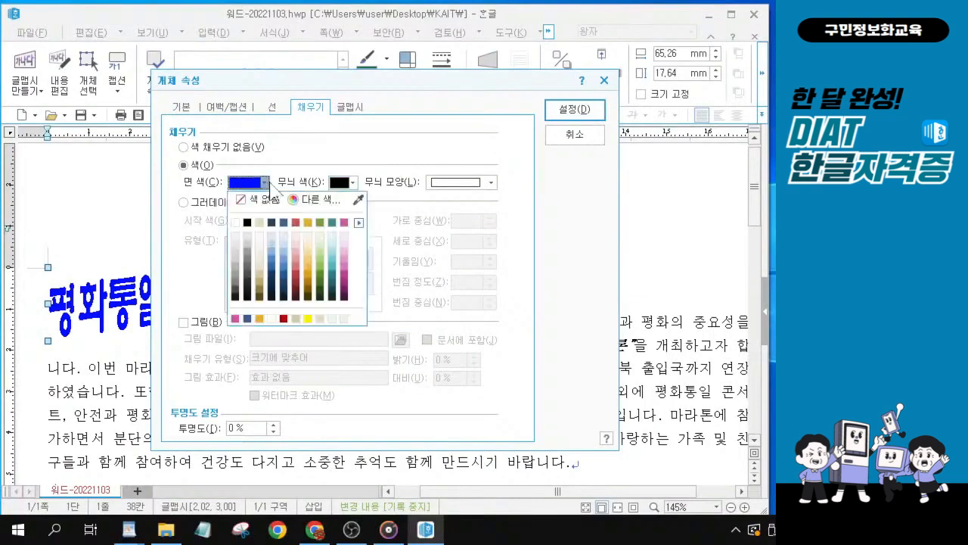
pyautogui.click(344, 223)
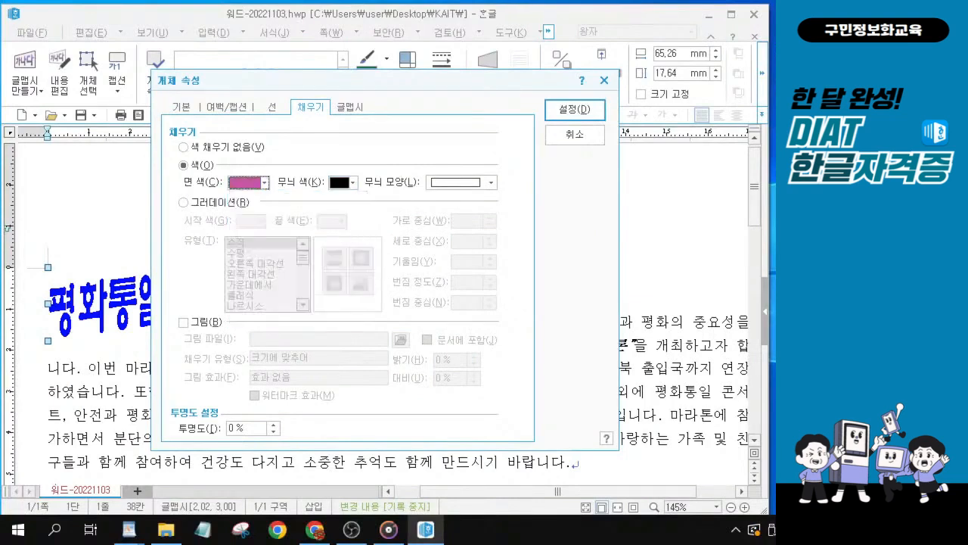
pyautogui.hotkey('alt', 'Tab')
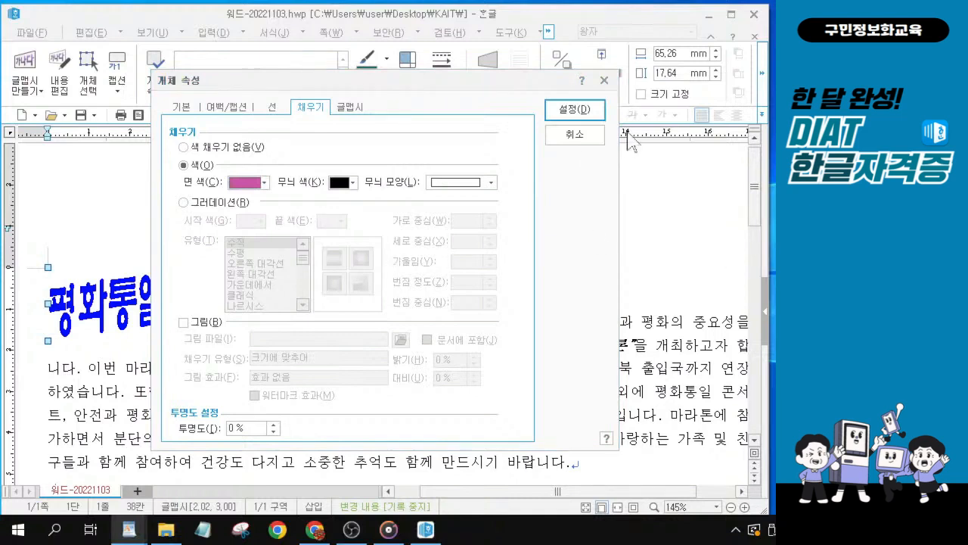
pyautogui.click(567, 112)
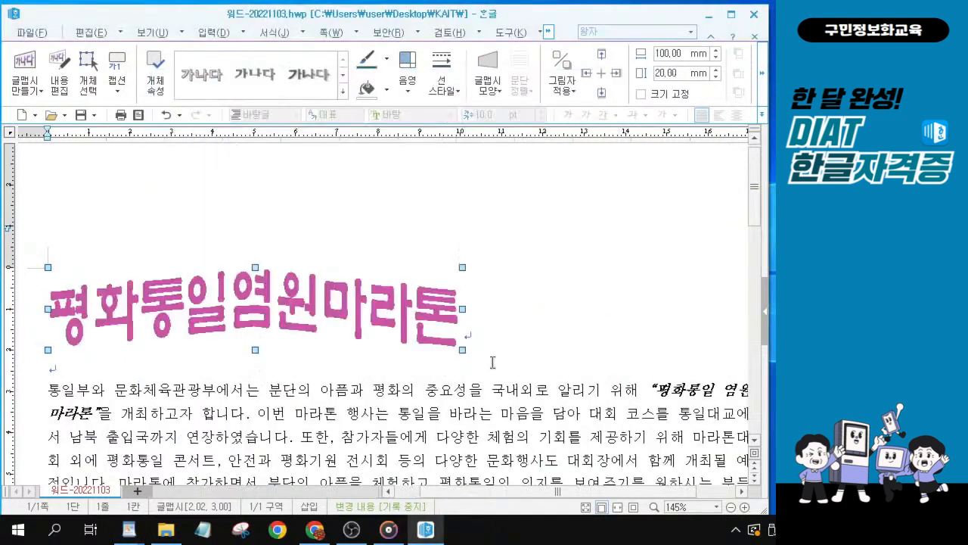
# - Center-align the paragraph containing the 글맵시 title
pyautogui.click(487, 331)
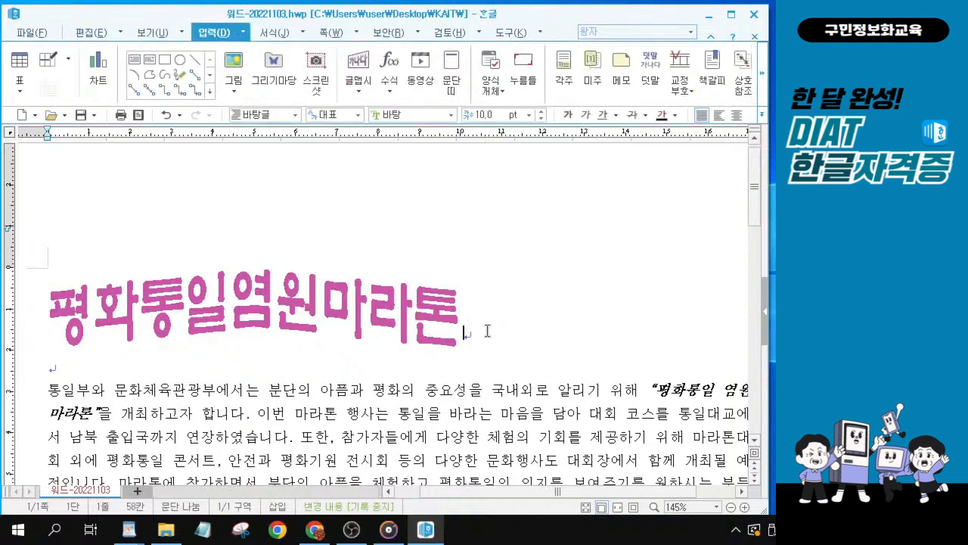
pyautogui.click(487, 331)
pyautogui.click(487, 331)
pyautogui.press('ctrl')
pyautogui.press('ctrl')
pyautogui.press('ctrl')
pyautogui.press('ctrl')
pyautogui.press('ctrl')
pyautogui.press('ctrl')
pyautogui.press('ctrl')
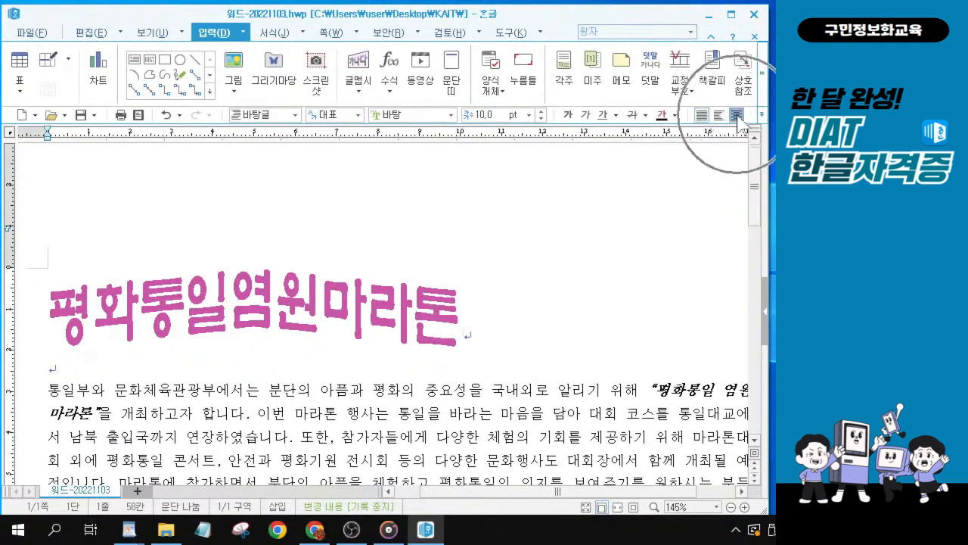
pyautogui.click(736, 116)
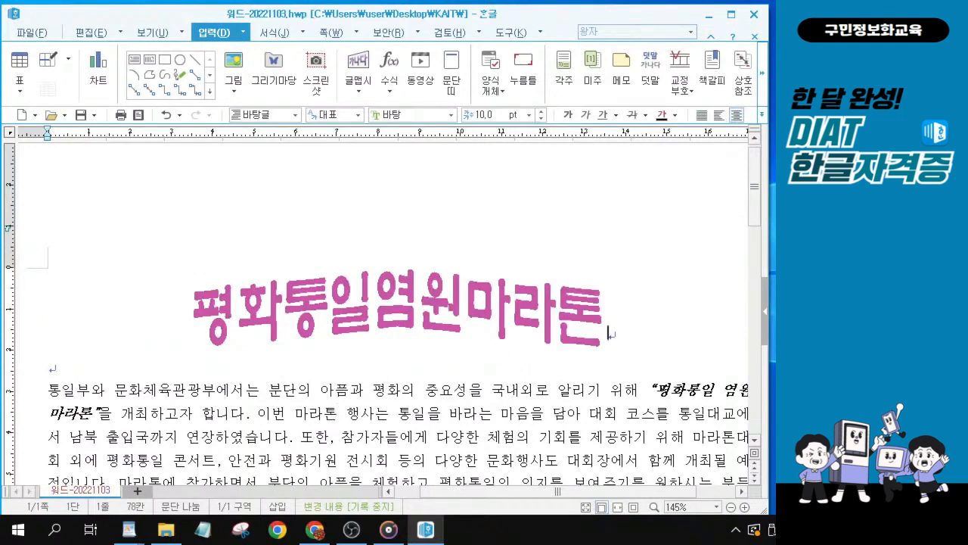
pyautogui.hotkey('alt', 'Tab')
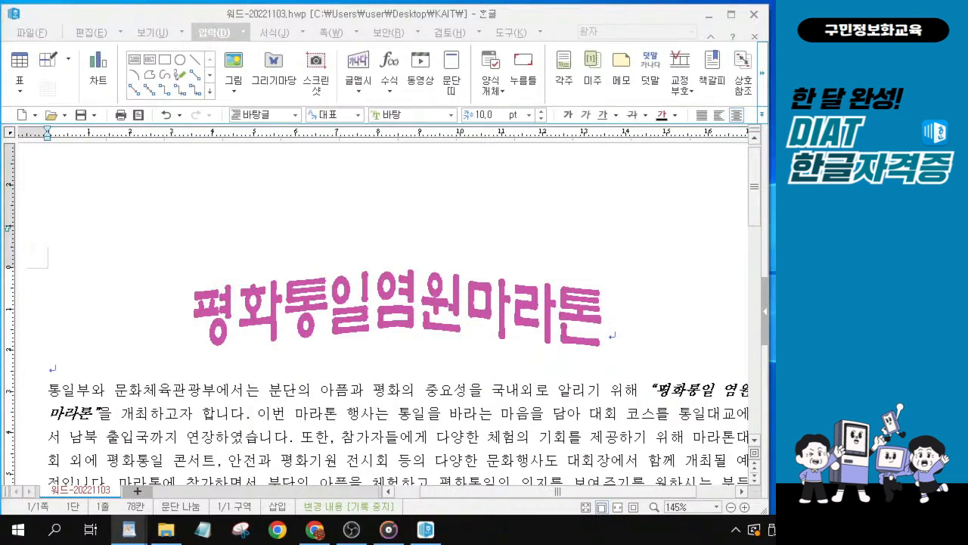
pyautogui.click(298, 193)
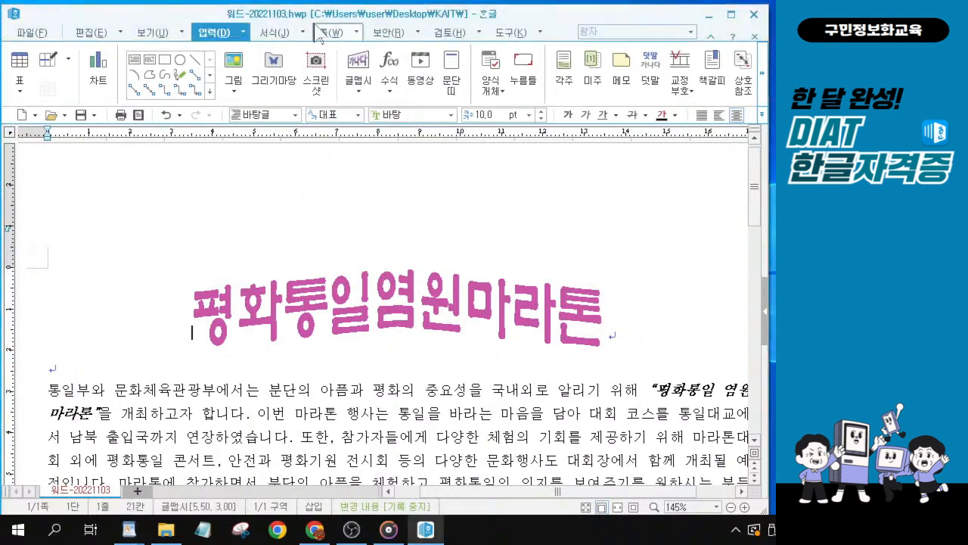
pyautogui.click(333, 39)
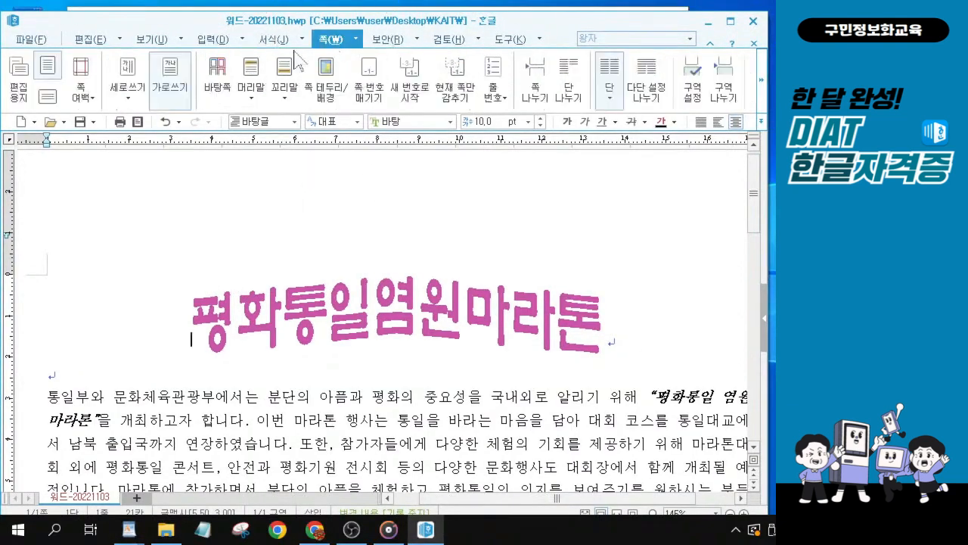
pyautogui.click(251, 97)
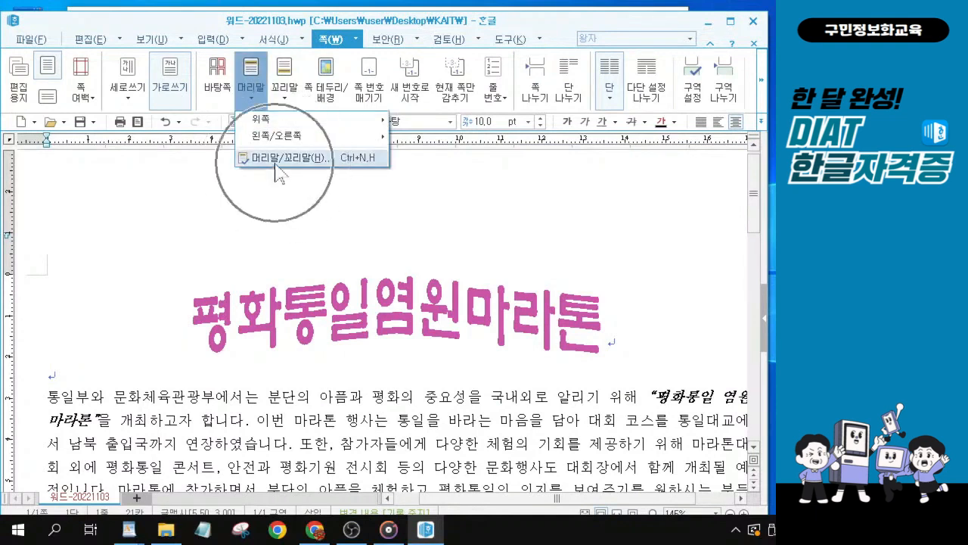
pyautogui.click(268, 247)
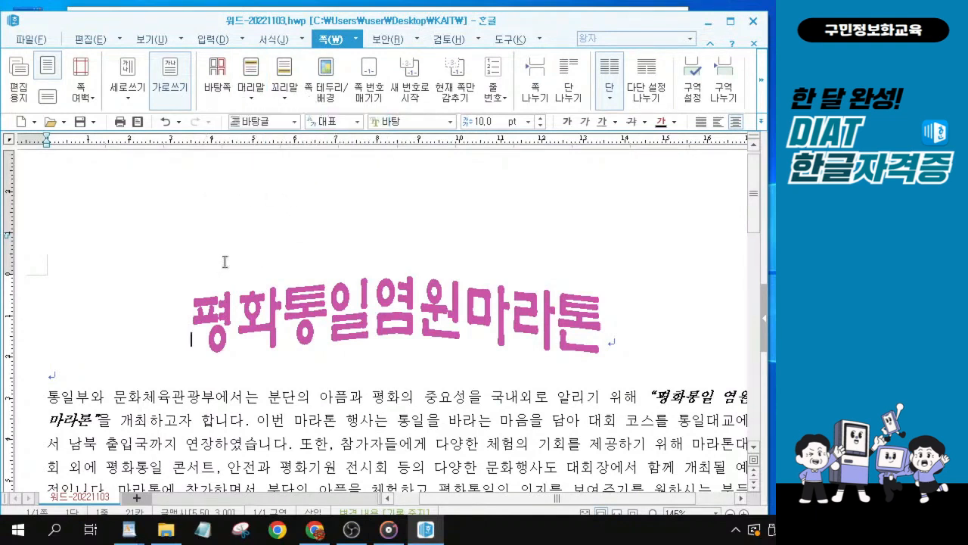
pyautogui.click(216, 348)
pyautogui.hotkey('ctrl', 'h')
pyautogui.press('Escape')
# - Create a 머리말 for 양 쪽 with the 없음 layout and enter DIAT in it
pyautogui.click(643, 343)
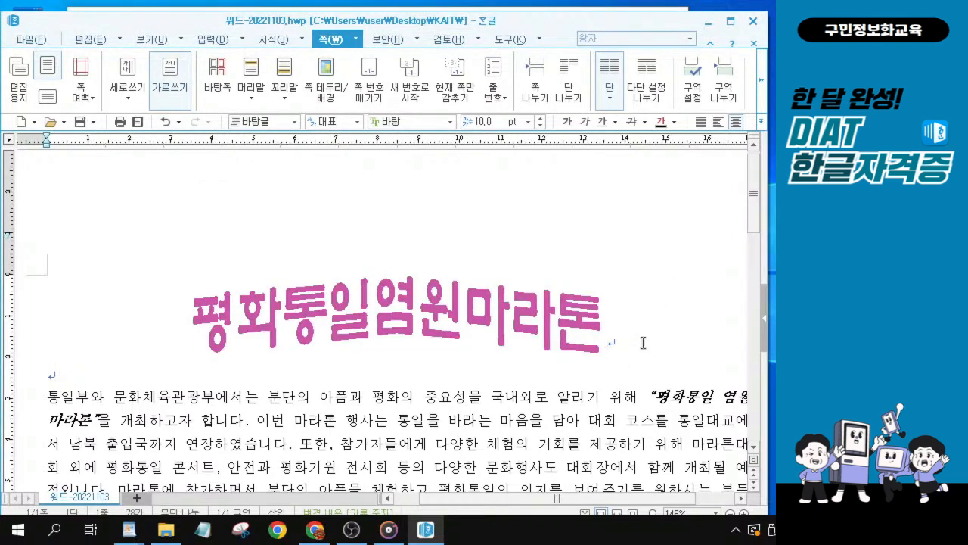
pyautogui.hotkey('ctrl', 'n')
pyautogui.press('h')
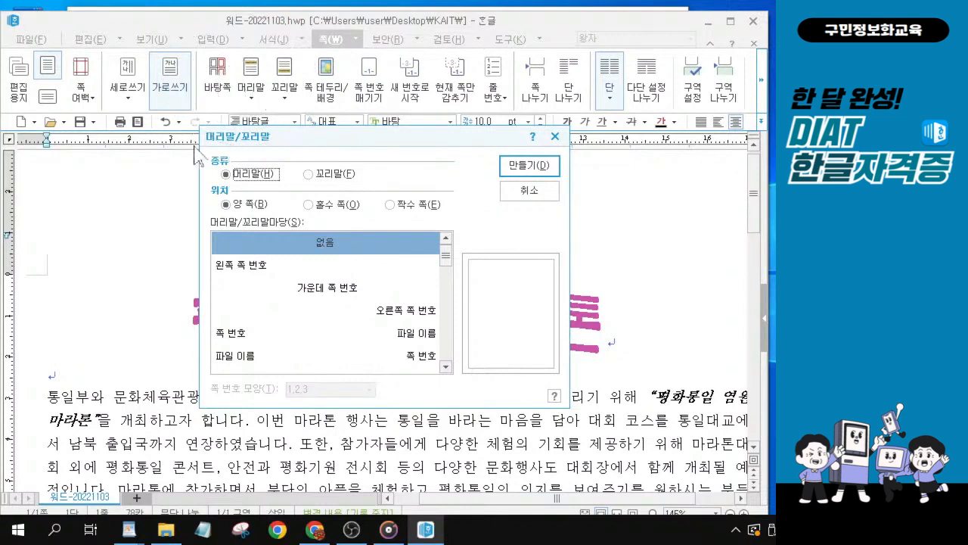
pyautogui.click(269, 250)
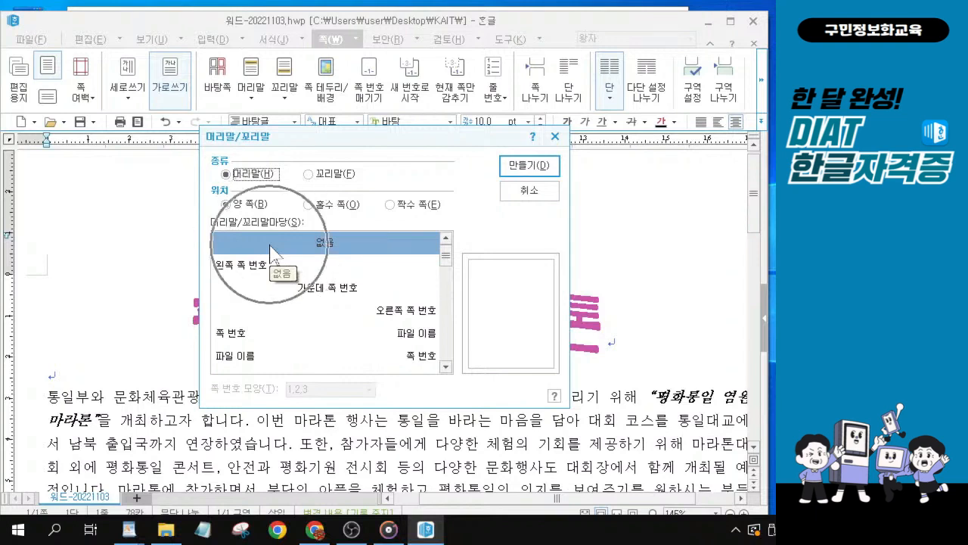
pyautogui.click(538, 165)
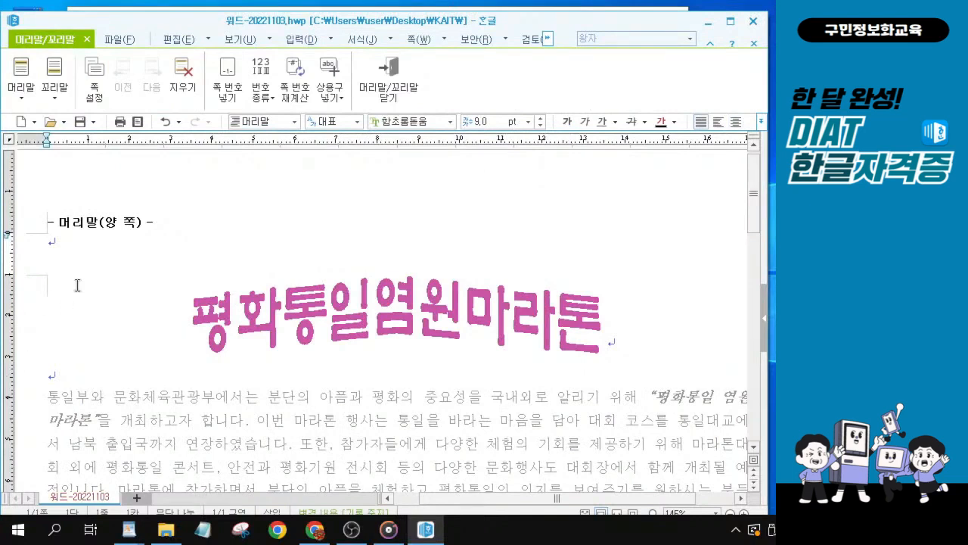
pyautogui.write('DIAT')
pyautogui.hotkey('alt', 'Tab')
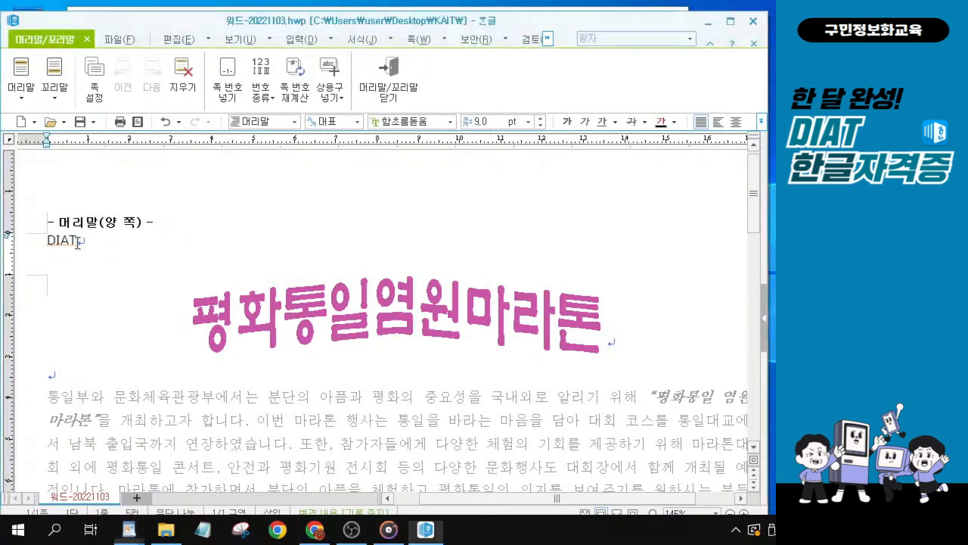
# - Set the font of the DIAT header text to 돋움
pyautogui.click(27, 231)
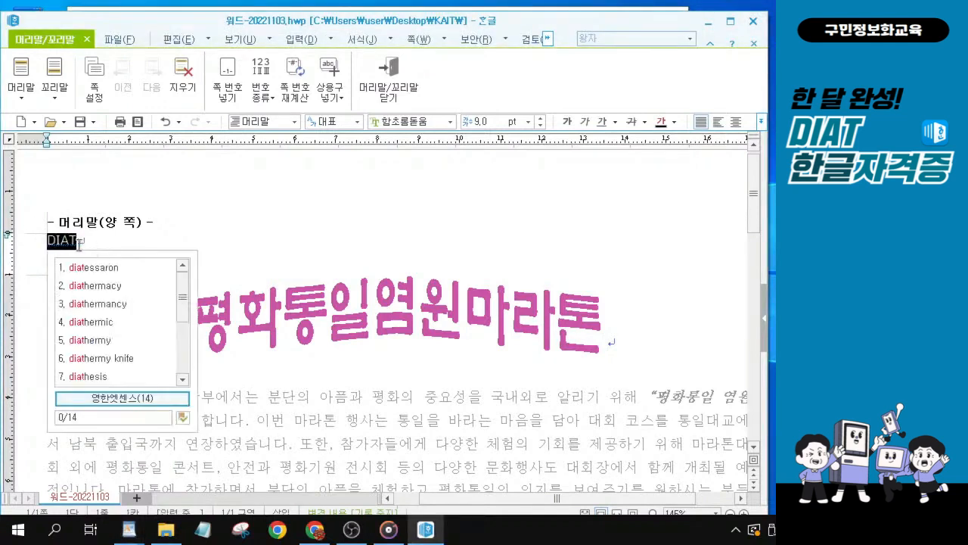
pyautogui.hotkey('ctrl', '1')
pyautogui.click(100, 233)
pyautogui.moveTo(67, 222)
pyautogui.mouseDown()
pyautogui.moveTo(151, 274)
pyautogui.moveTo(191, 281)
pyautogui.mouseUp()
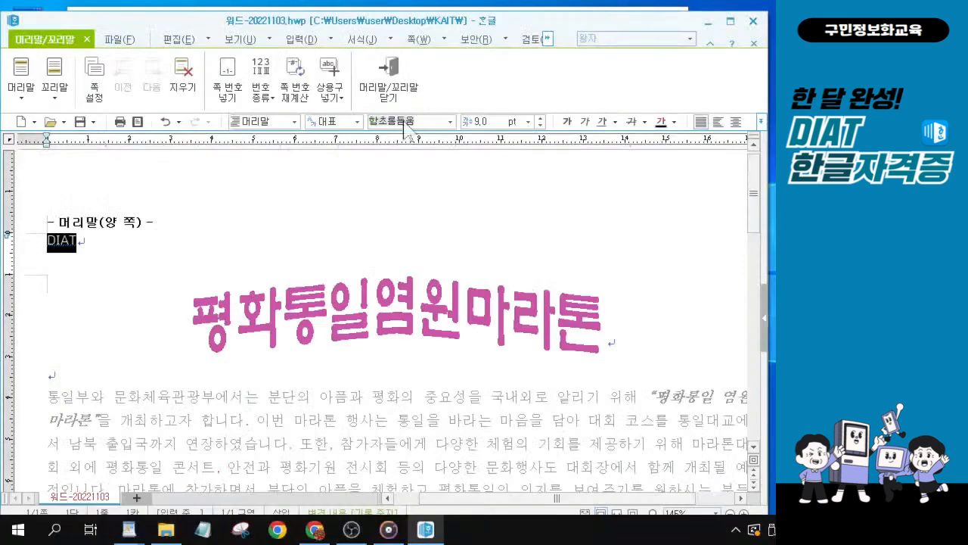
pyautogui.write('EHEDNA')
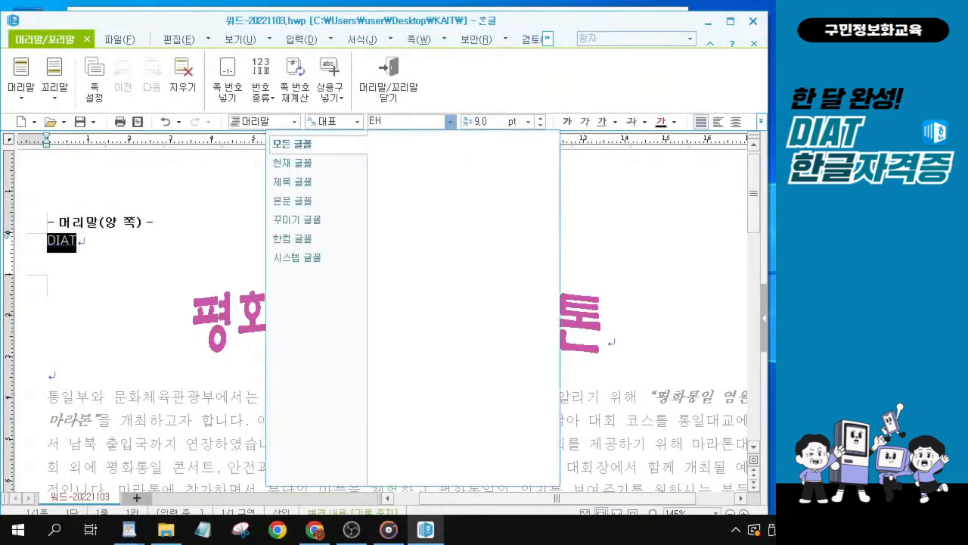
pyautogui.press('BackSpace')
pyautogui.press('BackSpace')
pyautogui.press('BackSpace')
pyautogui.press('BackSpace')
pyautogui.press('BackSpace')
pyautogui.press('BackSpace')
pyautogui.write('EHEDNA')
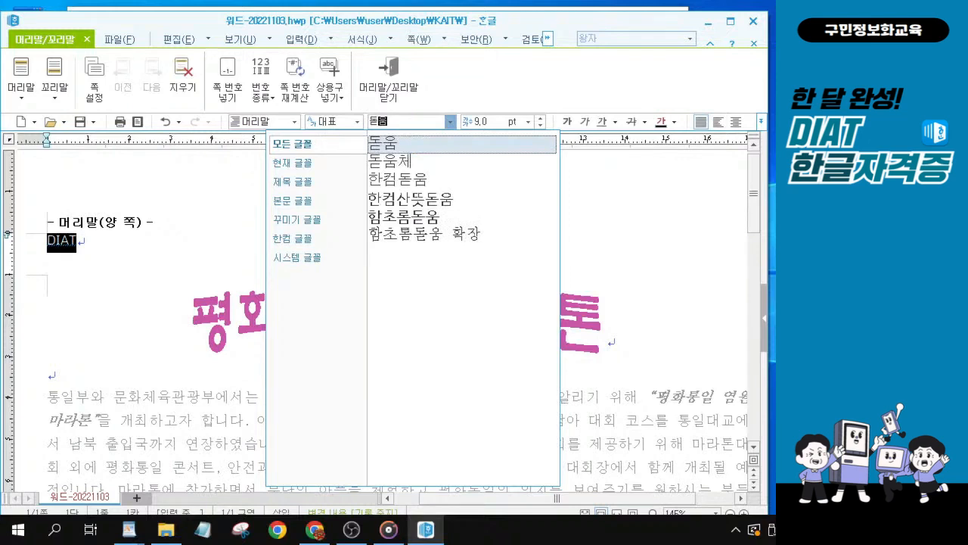
pyautogui.press('Return')
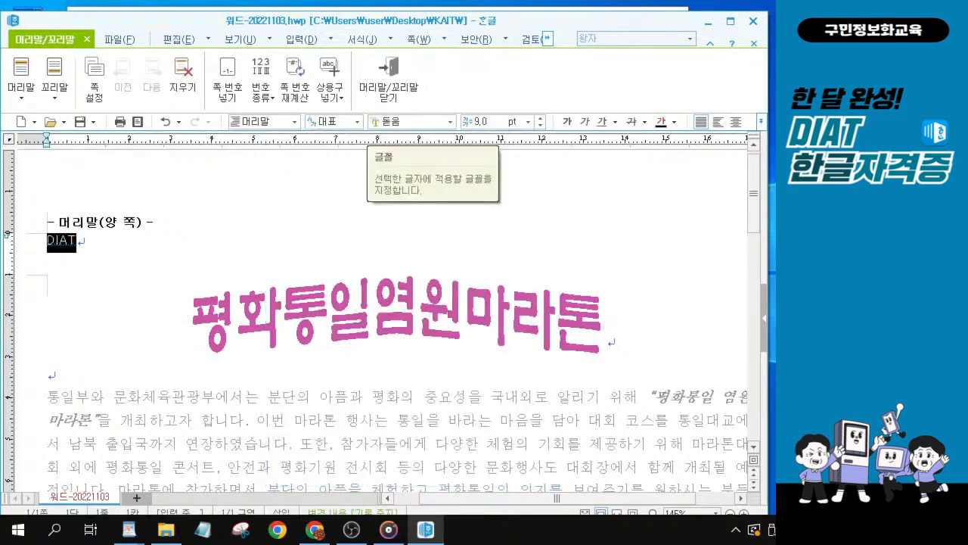
pyautogui.click(397, 124)
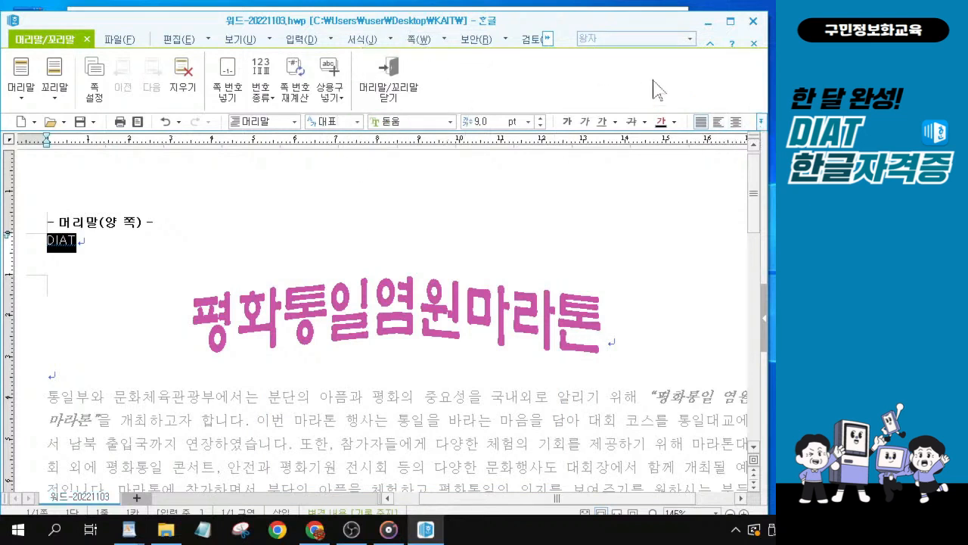
# - Widen the document window and right-align the DIAT header text
pyautogui.moveTo(544, 25); pyautogui.dragTo(476, 17)
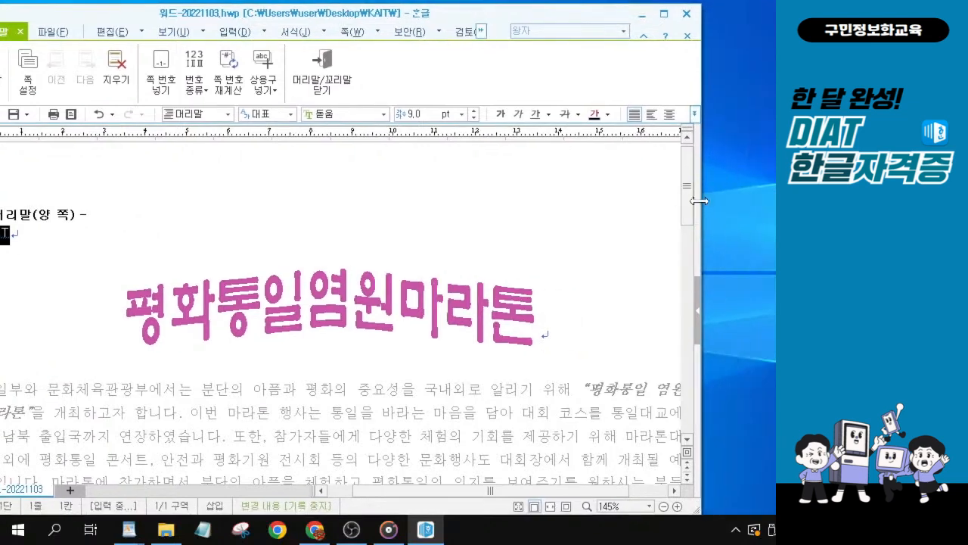
pyautogui.moveTo(698, 200); pyautogui.dragTo(764, 200)
pyautogui.click(686, 114)
pyautogui.click(686, 114)
pyautogui.click(686, 114)
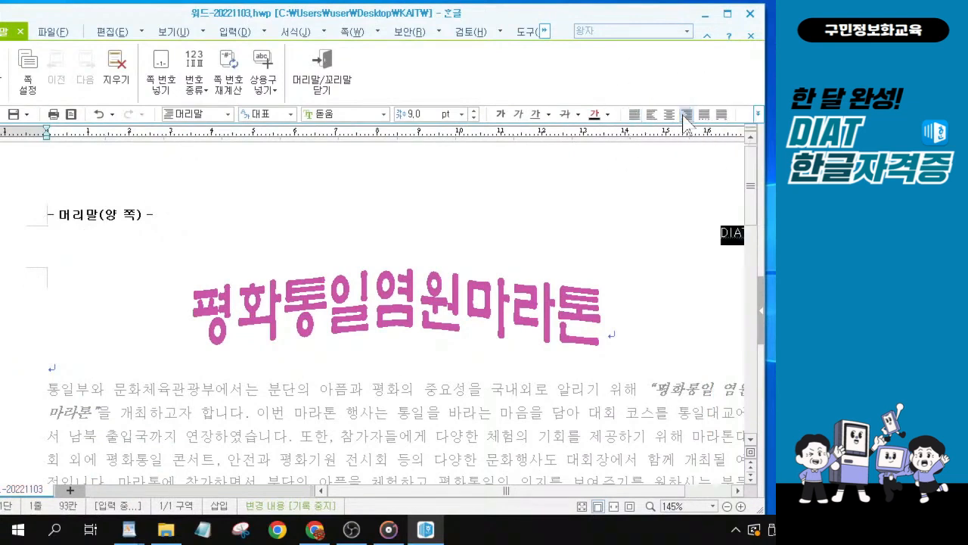
pyautogui.scroll(-1, 523, 336)
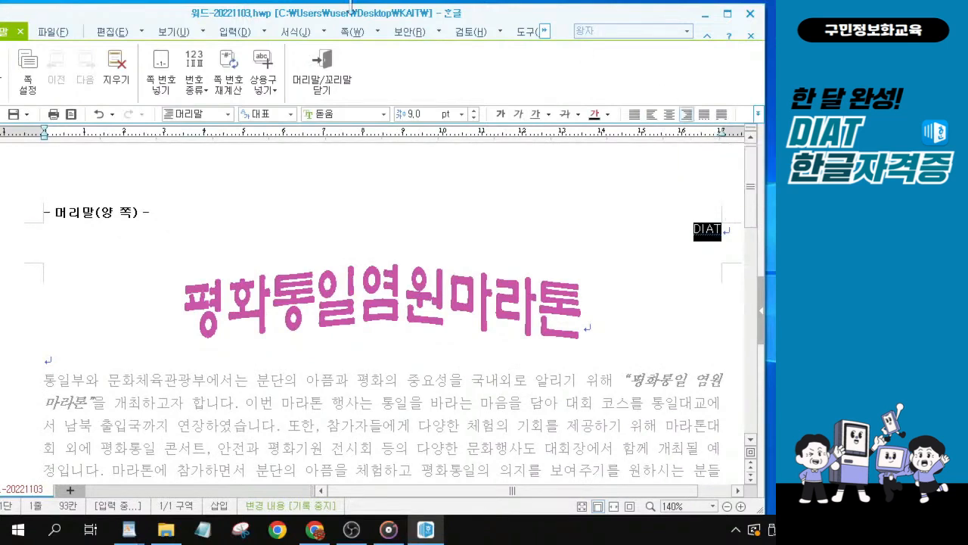
# - Close the header editing area, shrink the widened document window back and reposition it on screen
pyautogui.click(324, 84)
pyautogui.click(324, 85)
pyautogui.click(325, 83)
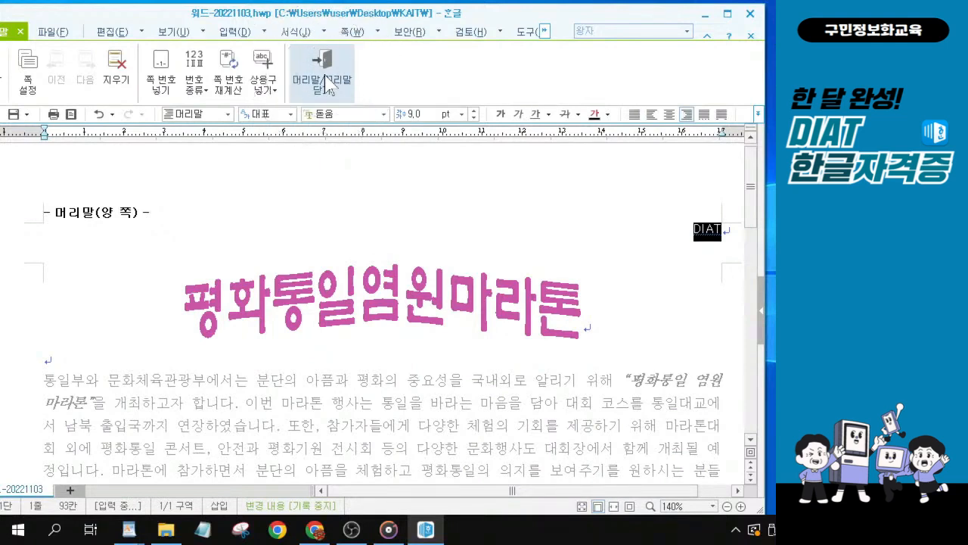
pyautogui.click(687, 118)
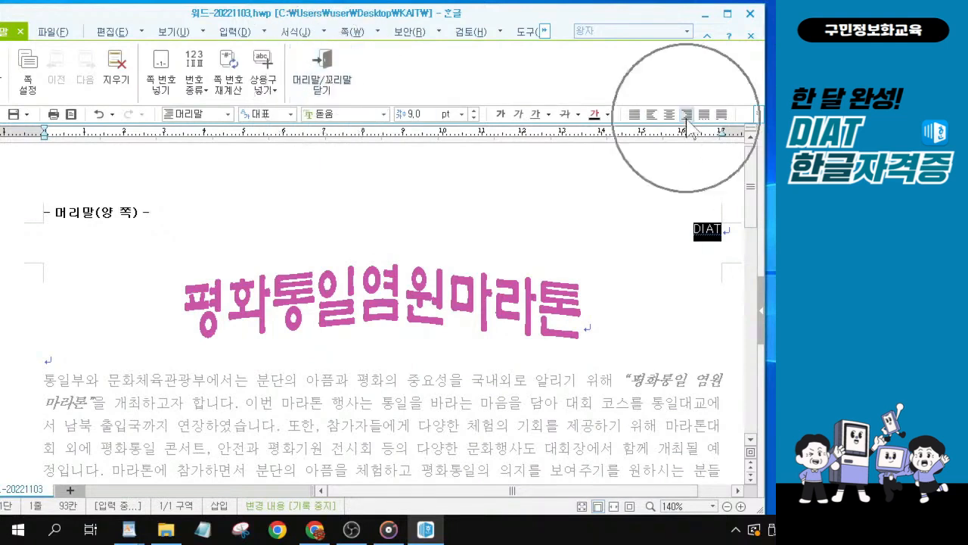
pyautogui.click(321, 84)
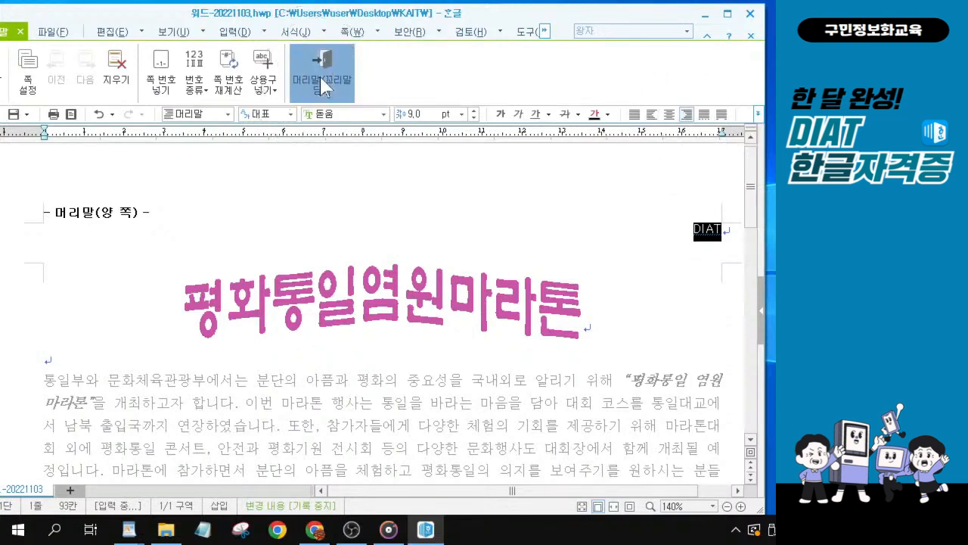
pyautogui.moveTo(765, 400); pyautogui.dragTo(723, 399)
pyautogui.moveTo(425, 16); pyautogui.dragTo(485, 10)
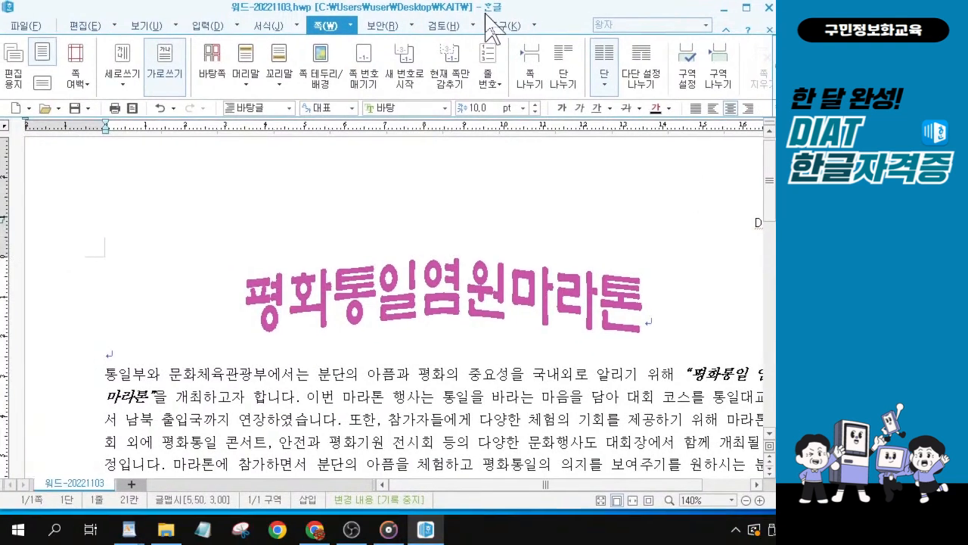
pyautogui.scroll(-1, 523, 195)
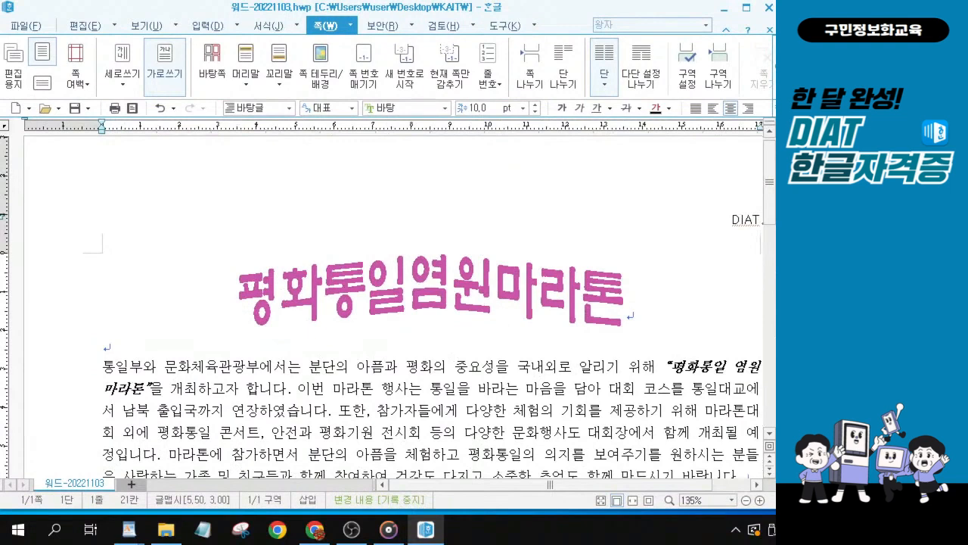
# - Open the 쪽 번호 매기기 settings and choose the 가운데 아래 number position
pyautogui.hotkey('alt', 'Tab')
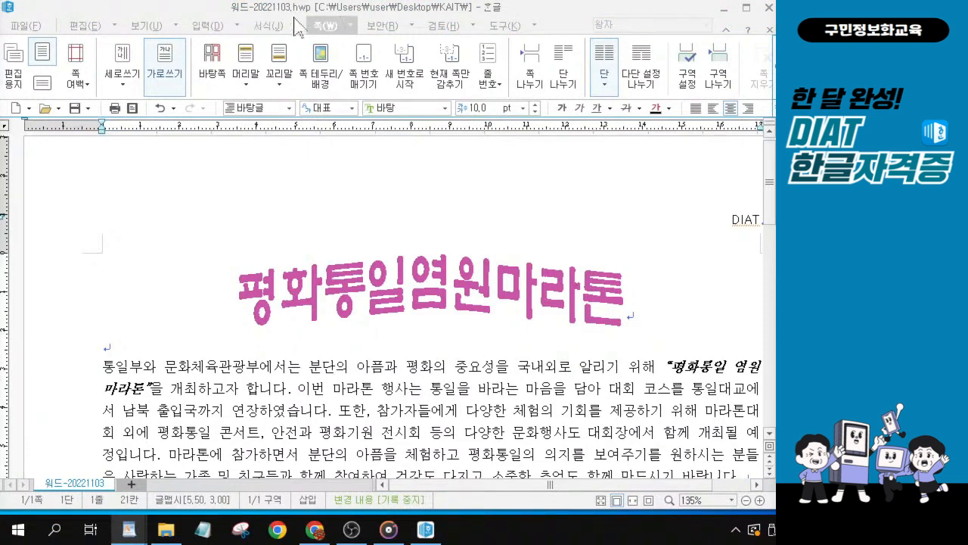
pyautogui.click(326, 27)
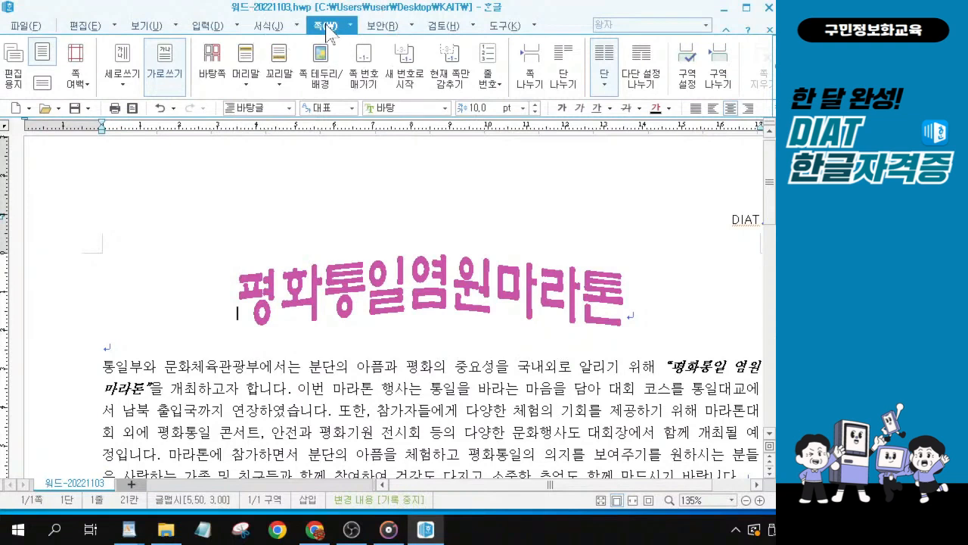
pyautogui.click(365, 85)
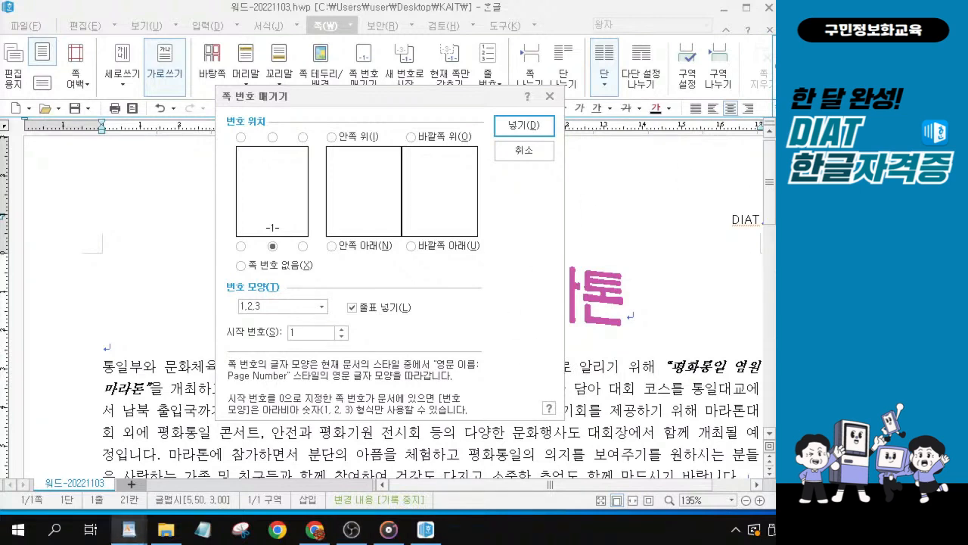
pyautogui.click(272, 247)
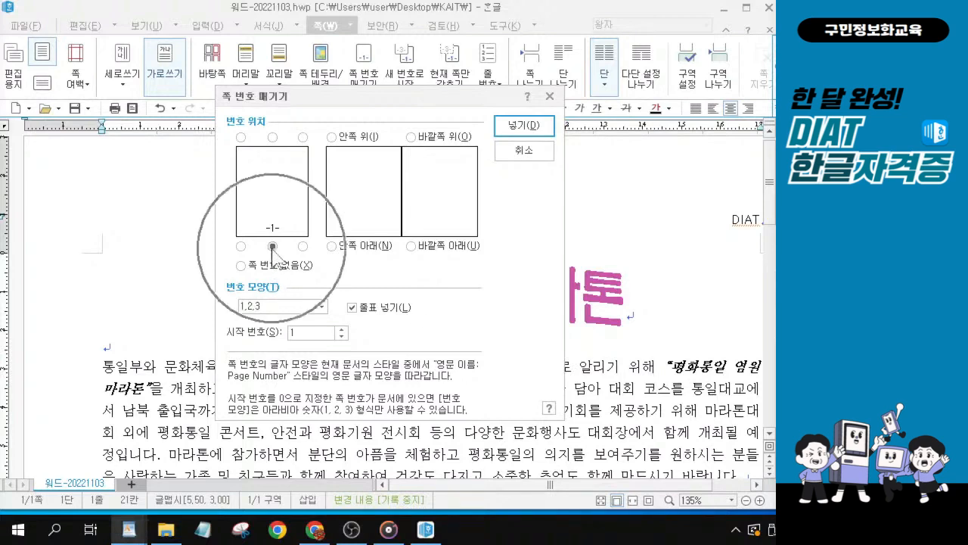
pyautogui.press('ctrl')
pyautogui.press('ctrl')
pyautogui.press('ctrl')
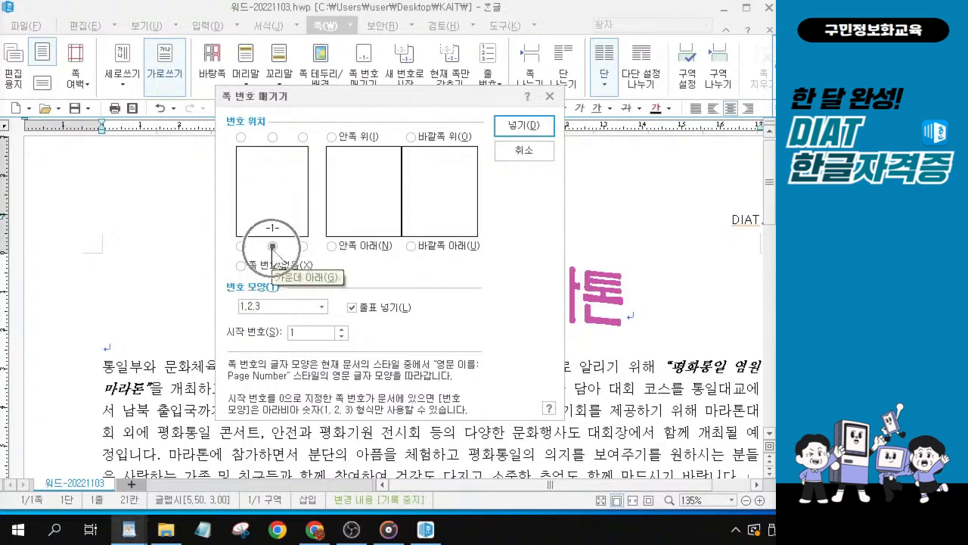
# - Set the page number's 번호 모양 to A,B,C and insert the page number
pyautogui.click(322, 306)
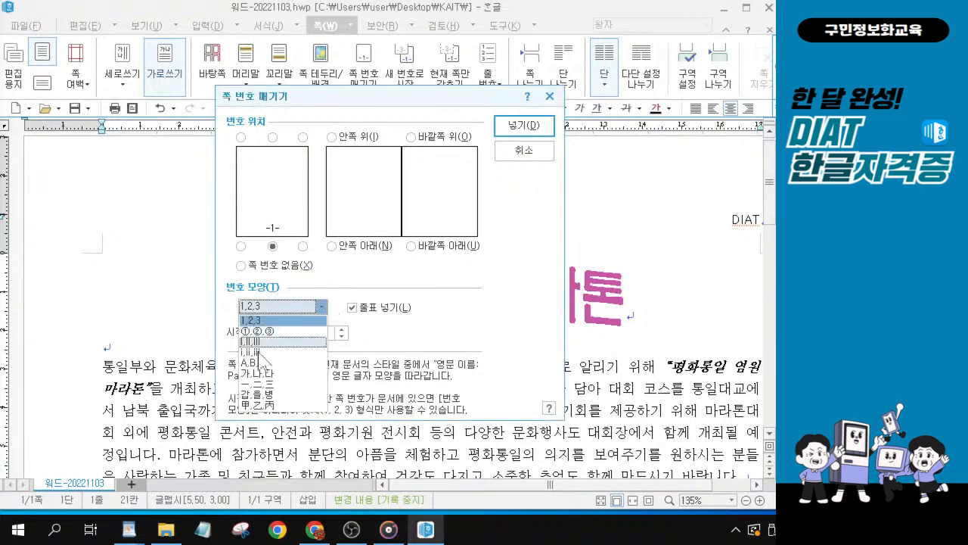
pyautogui.click(259, 363)
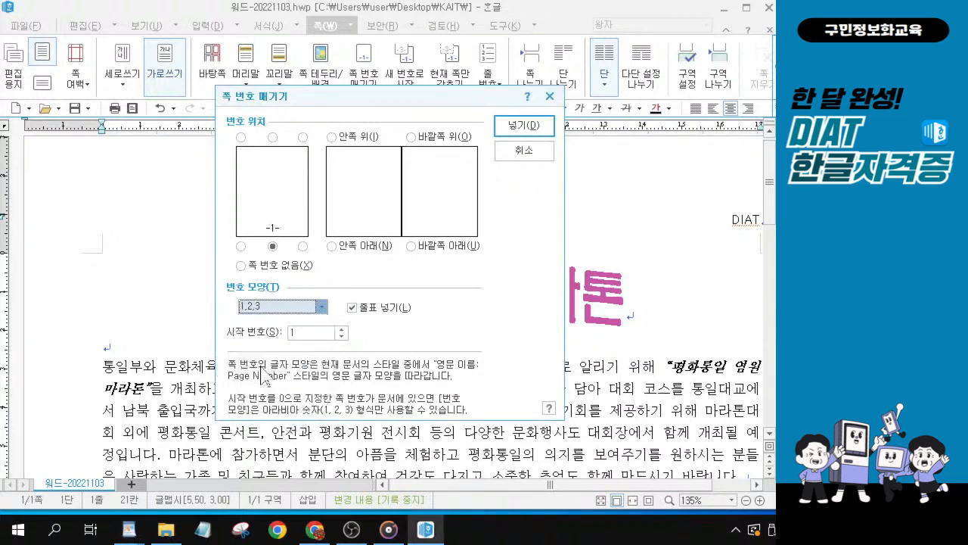
pyautogui.click(832, 291)
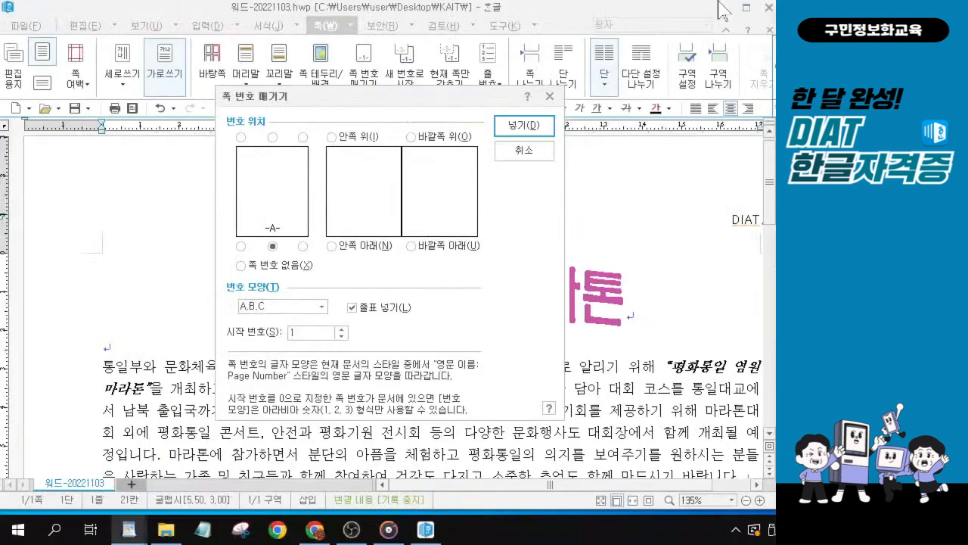
pyautogui.click(674, 19)
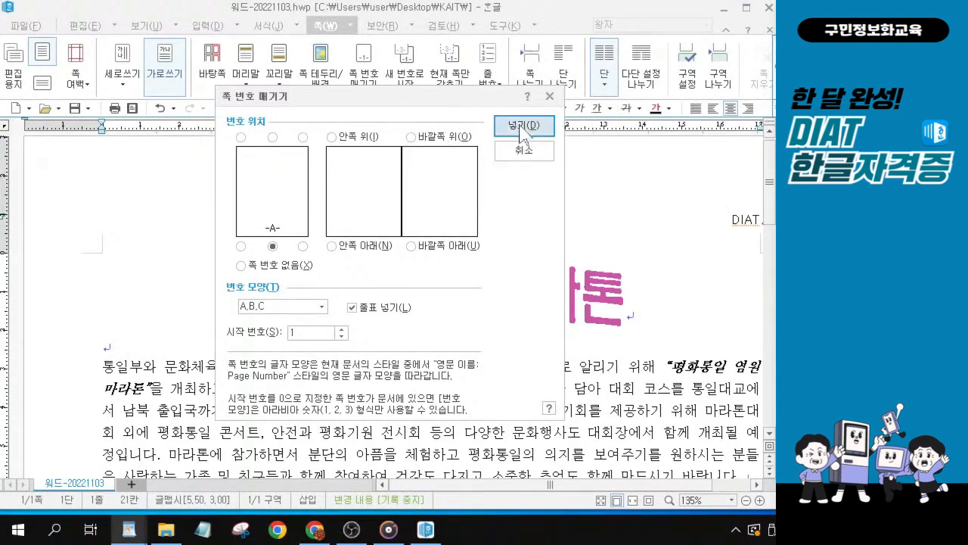
pyautogui.click(523, 128)
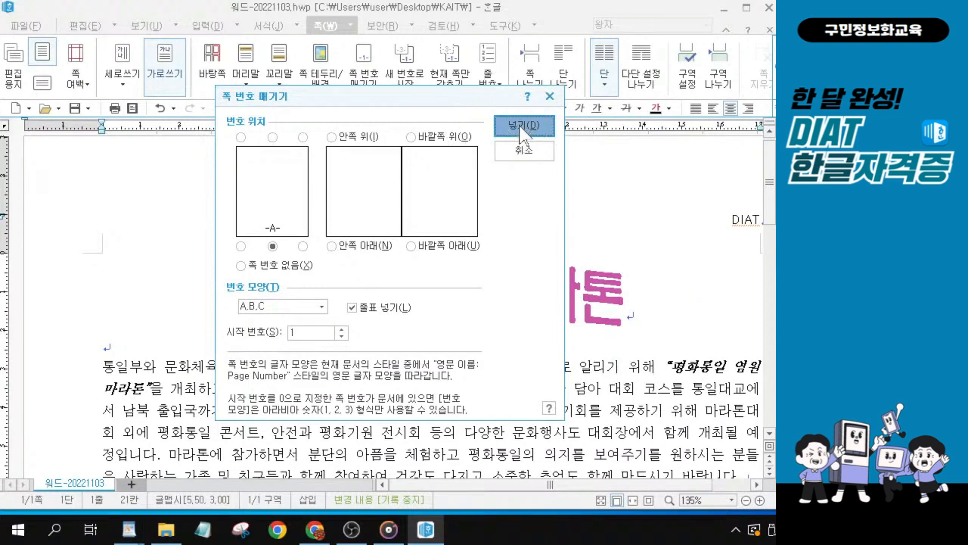
pyautogui.click(522, 127)
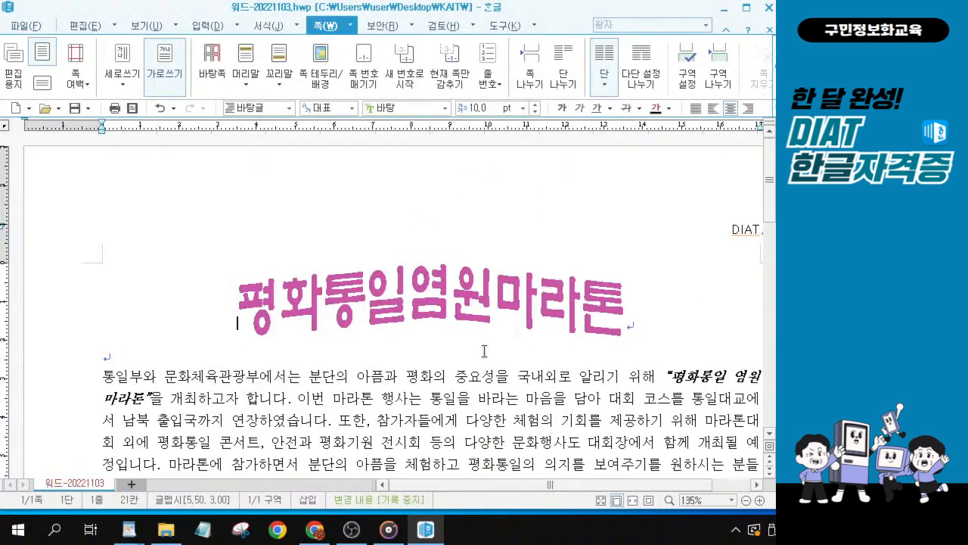
# - Examine the page number at the foot of the page and the layout of the title, header and body text
pyautogui.scroll(-15, 484, 351)
pyautogui.scroll(-5, 485, 350)
pyautogui.press('ctrl')
pyautogui.press('ctrl')
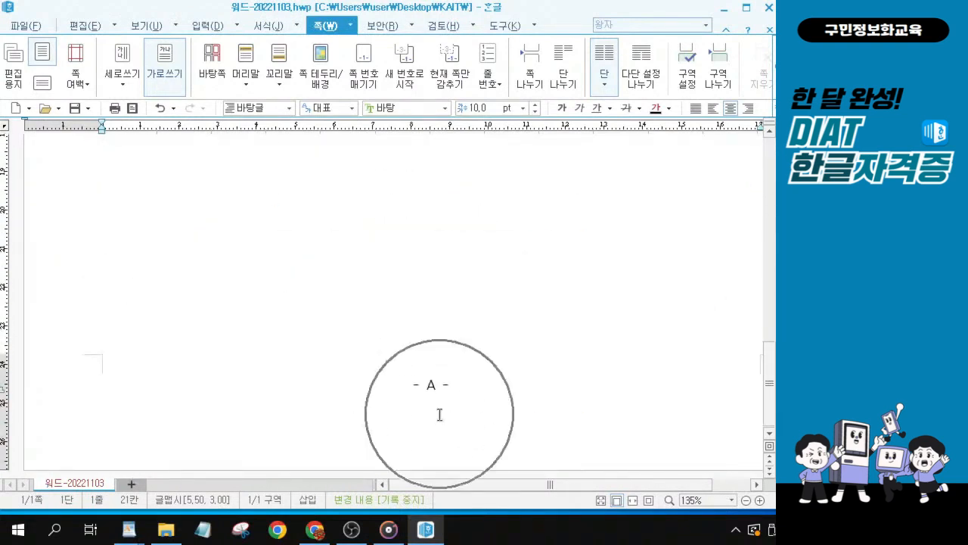
pyautogui.hotkey('alt', 'Tab')
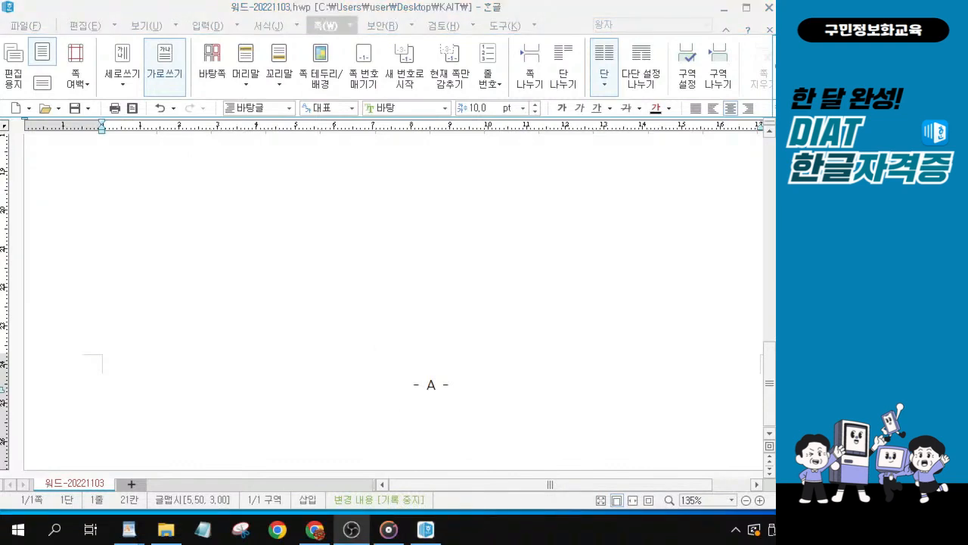
pyautogui.scroll(10, 448, 321)
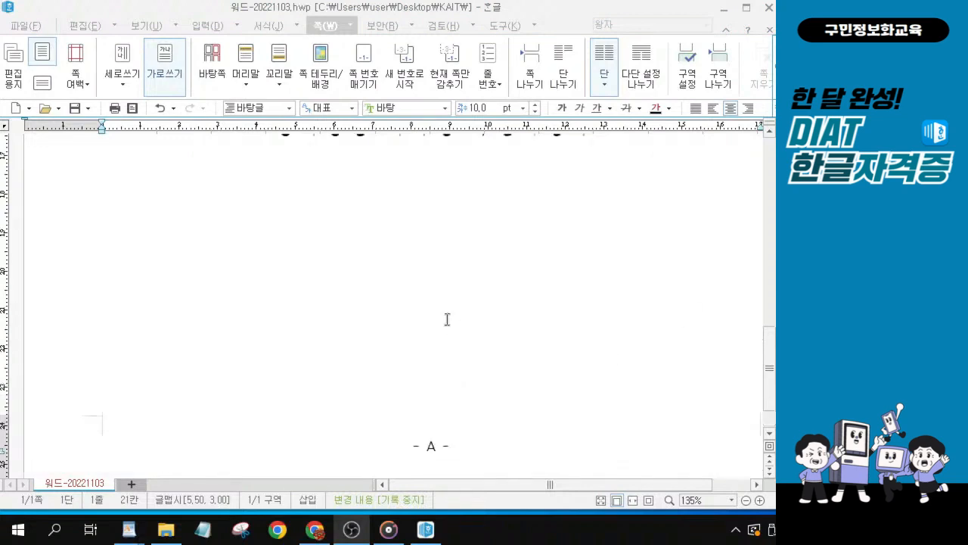
pyautogui.scroll(-2, 430, 281)
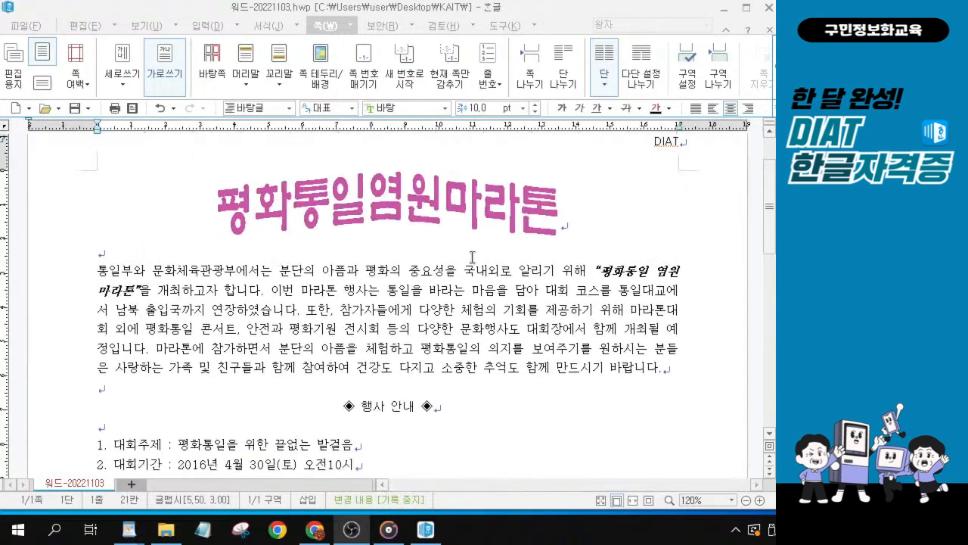
pyautogui.scroll(-3, 474, 255)
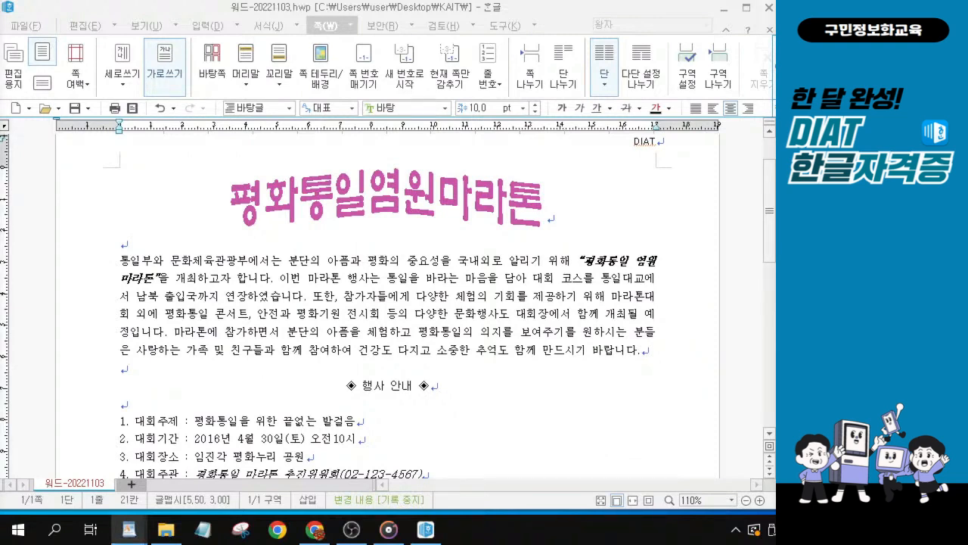
# - Save the document and reduce the page zoom to 90%
pyautogui.click(75, 112)
pyautogui.press('ctrl')
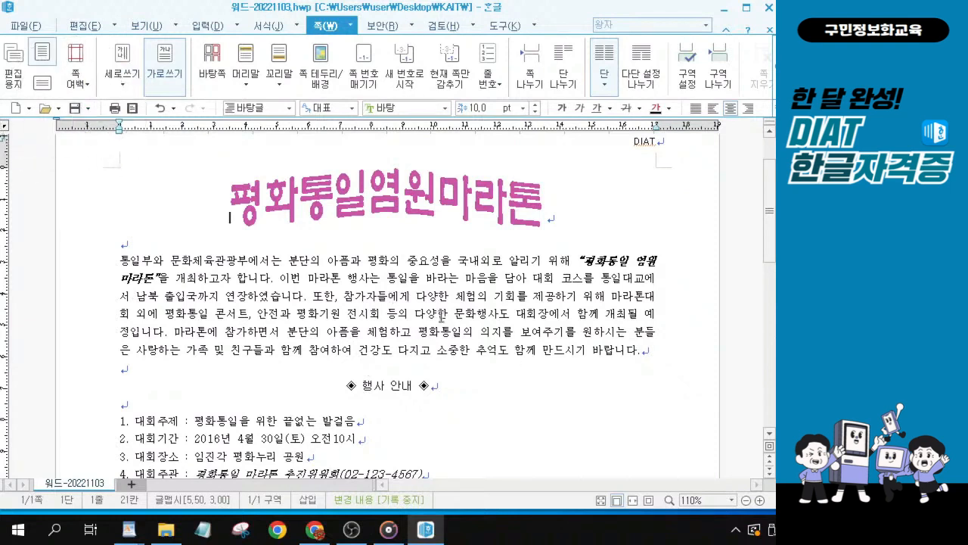
pyautogui.scroll(-1, 441, 316)
pyautogui.scroll(1, 356, 265)
pyautogui.scroll(-2, 356, 264)
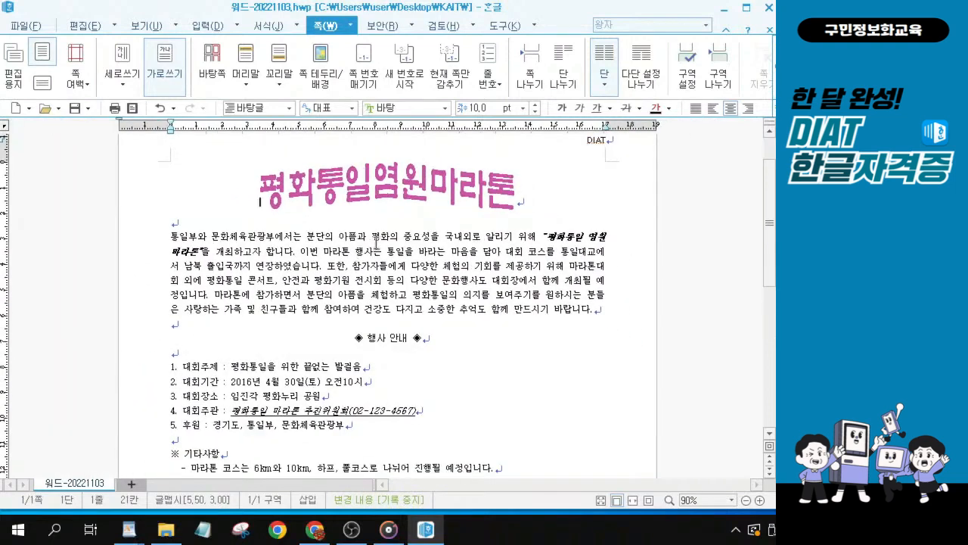